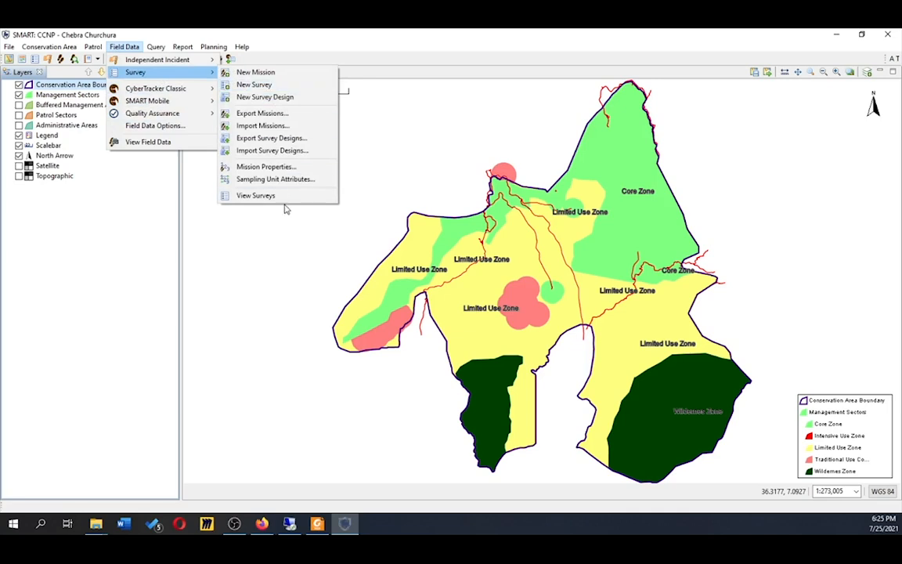
# View the surveys and open the CCNP Wildlife Survey design at its sampling units
pyautogui.click(283, 196)
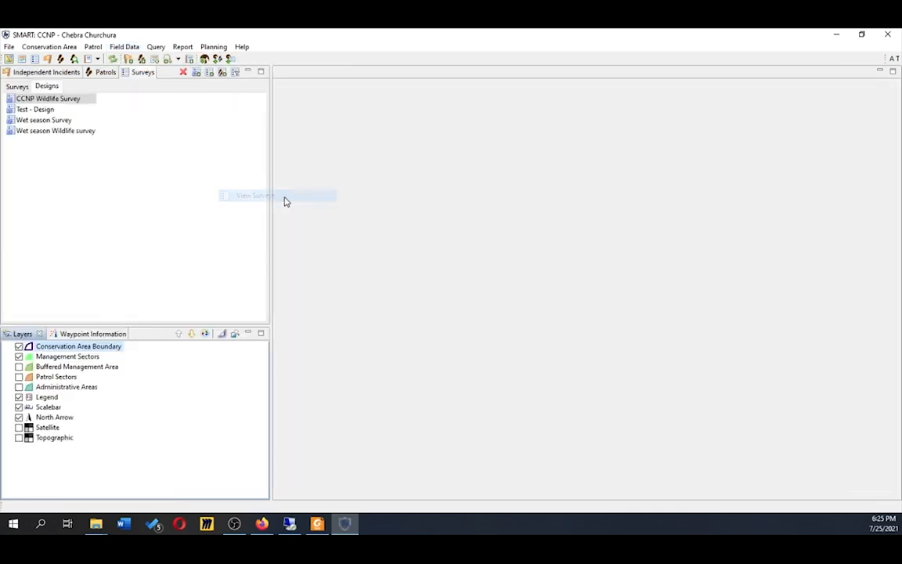
pyautogui.click(78, 103)
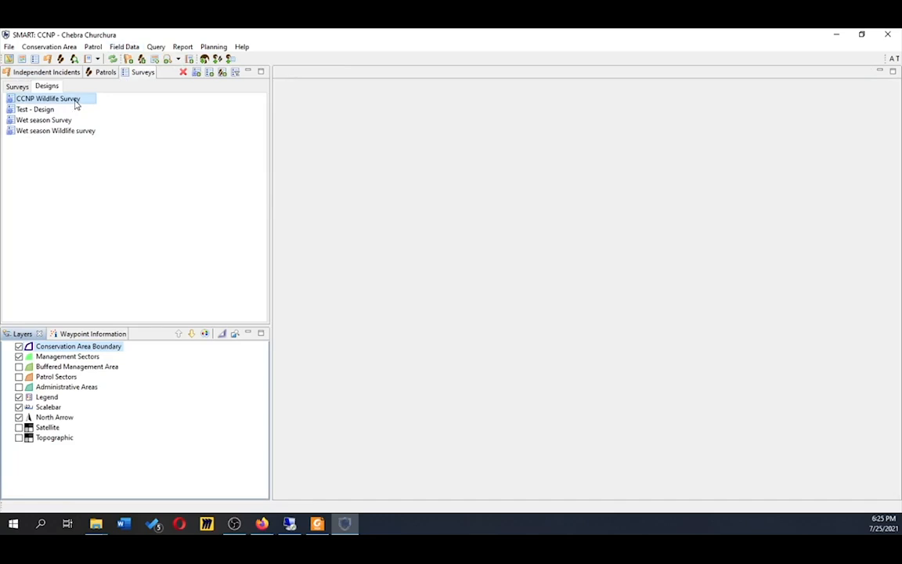
pyautogui.doubleClick(76, 104)
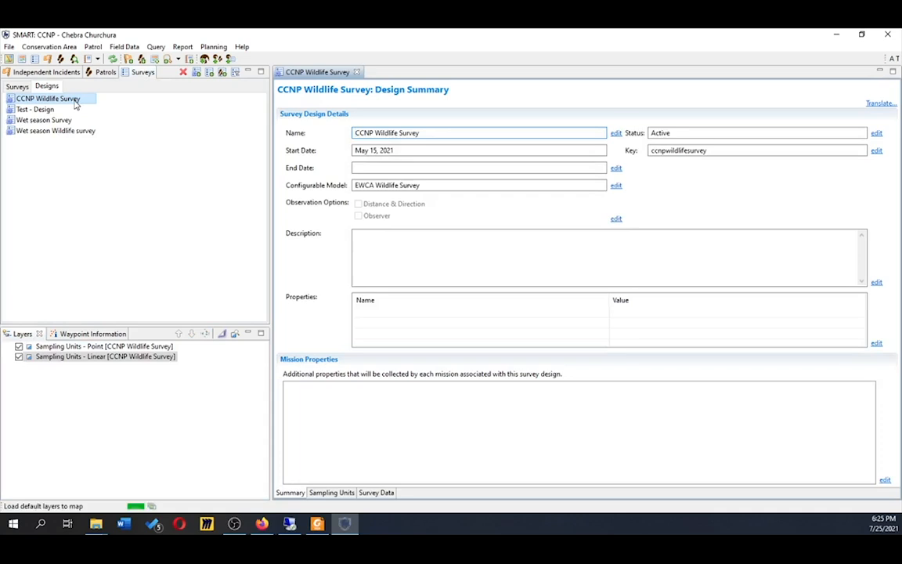
pyautogui.click(352, 493)
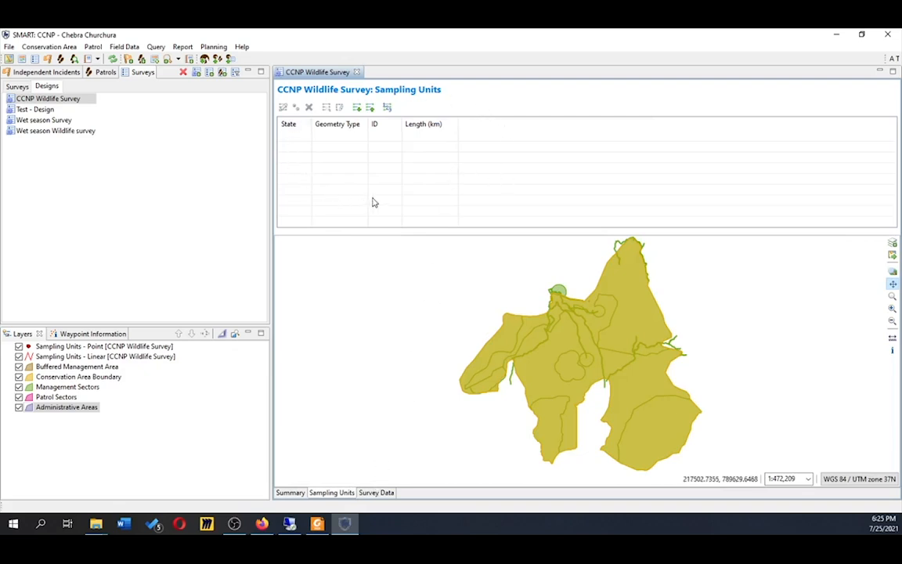
# Load topographic_outline as the basemap of the sampling units map
pyautogui.click(890, 242)
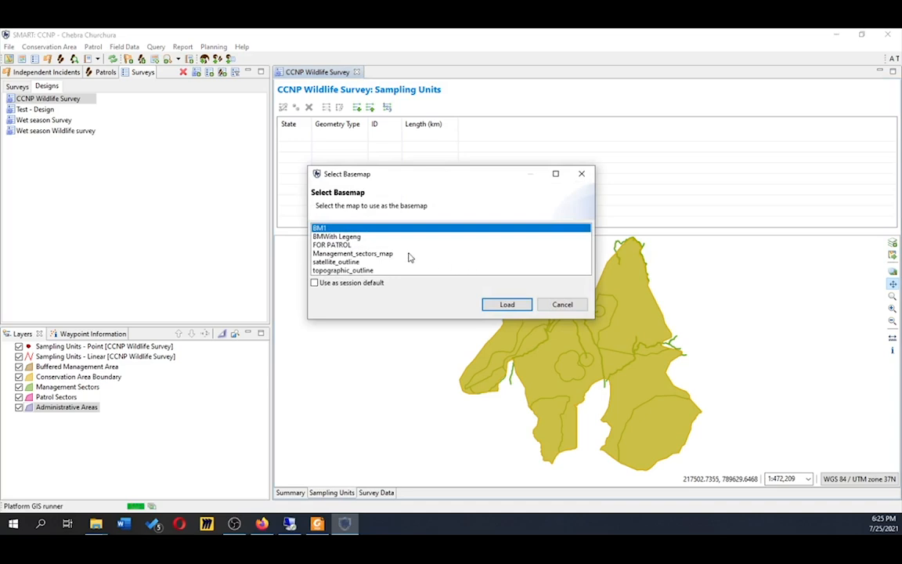
pyautogui.click(356, 271)
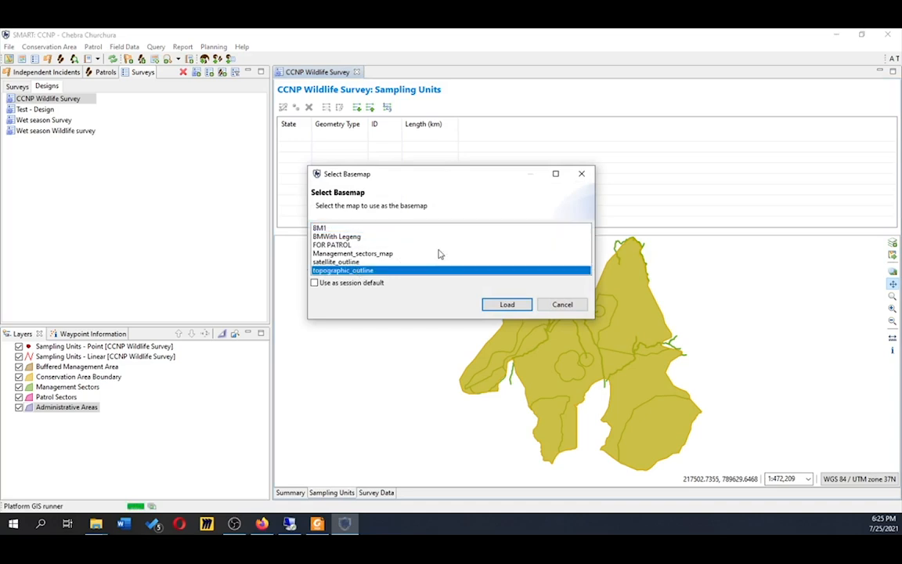
pyautogui.click(491, 304)
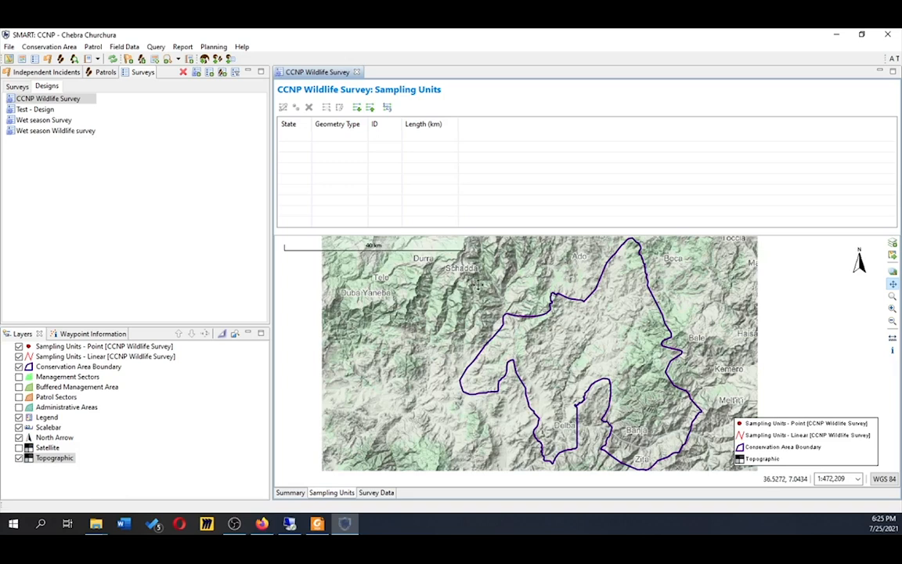
# Start an import of new sampling units with Transects (Lines) as the sampling unit type
pyautogui.click(358, 111)
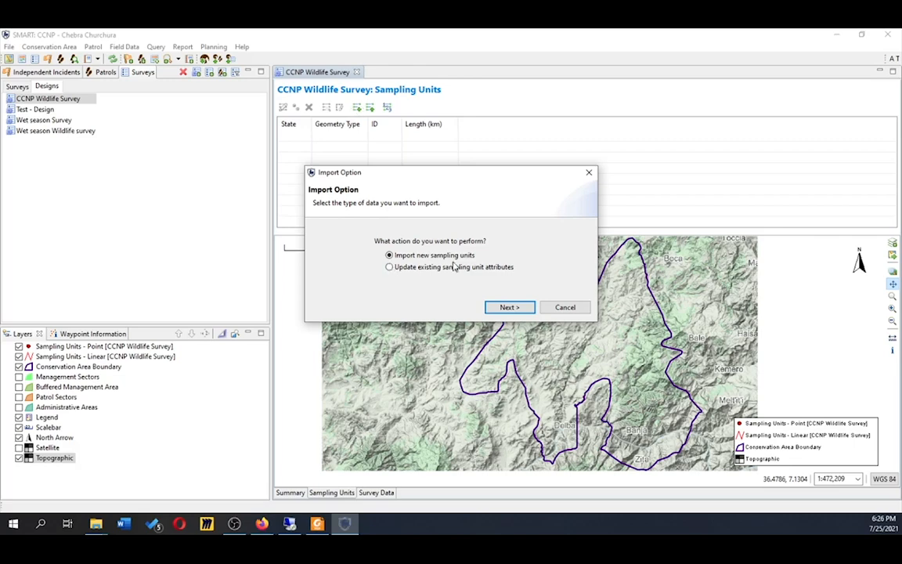
pyautogui.click(520, 309)
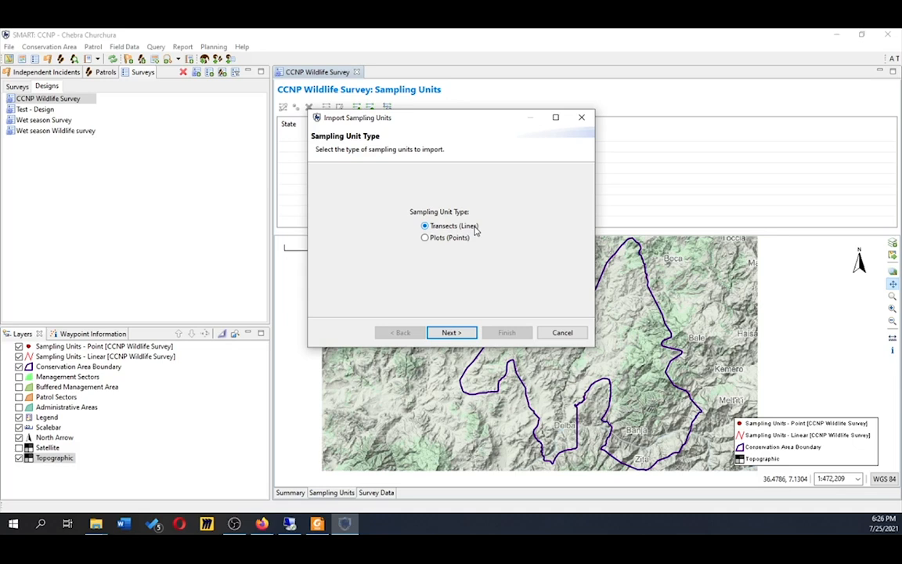
pyautogui.click(449, 335)
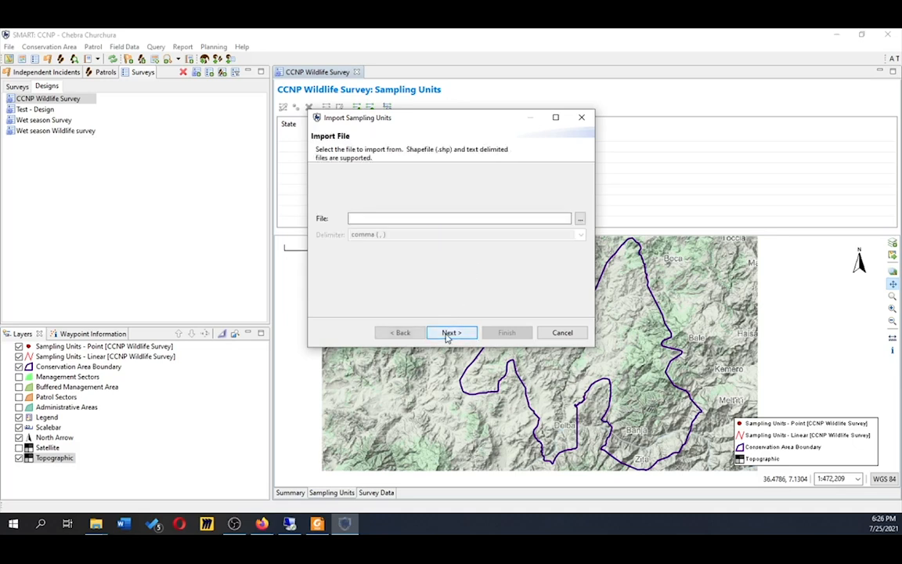
# Browse for the import file in the folder SMART > Datarepository > Parks_data > Chebera_Churchura_data > sample_units
pyautogui.click(579, 219)
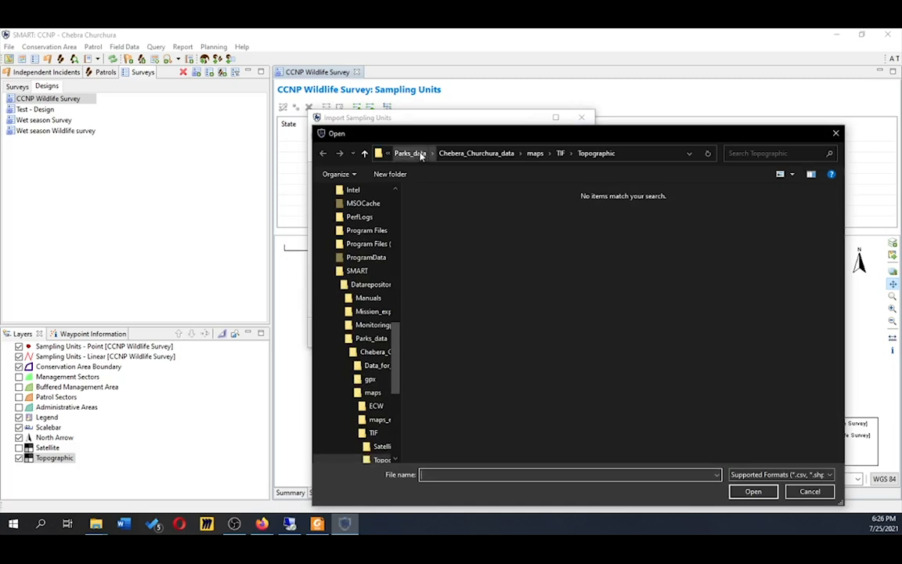
pyautogui.click(386, 153)
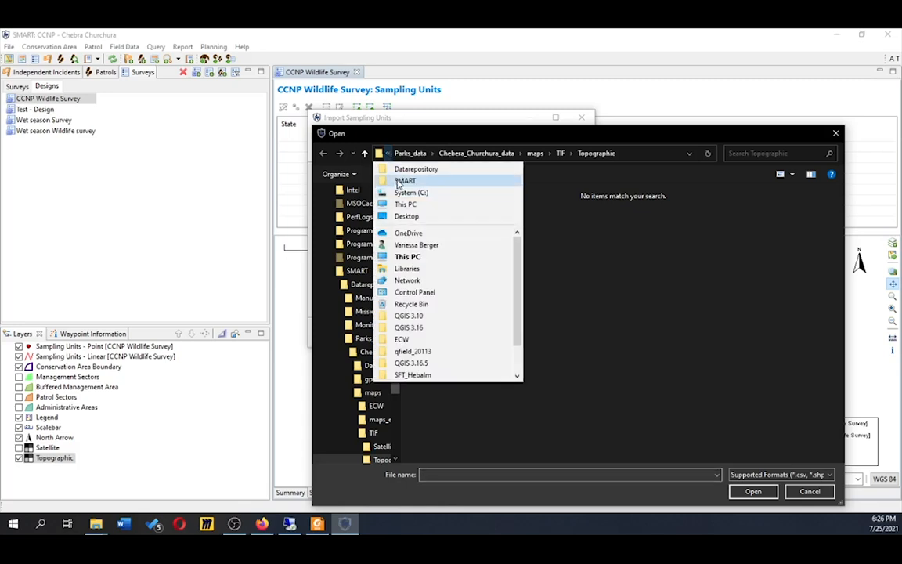
pyautogui.click(399, 181)
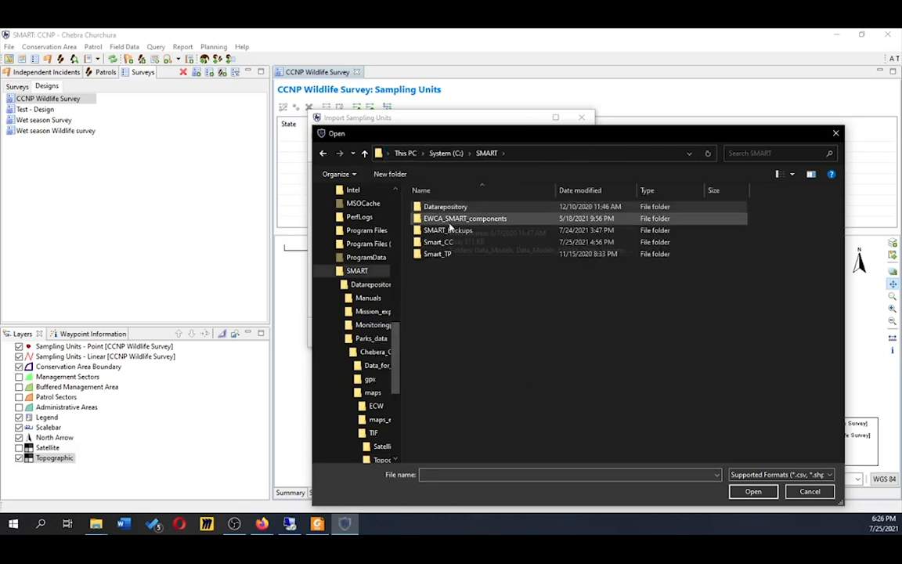
pyautogui.doubleClick(452, 209)
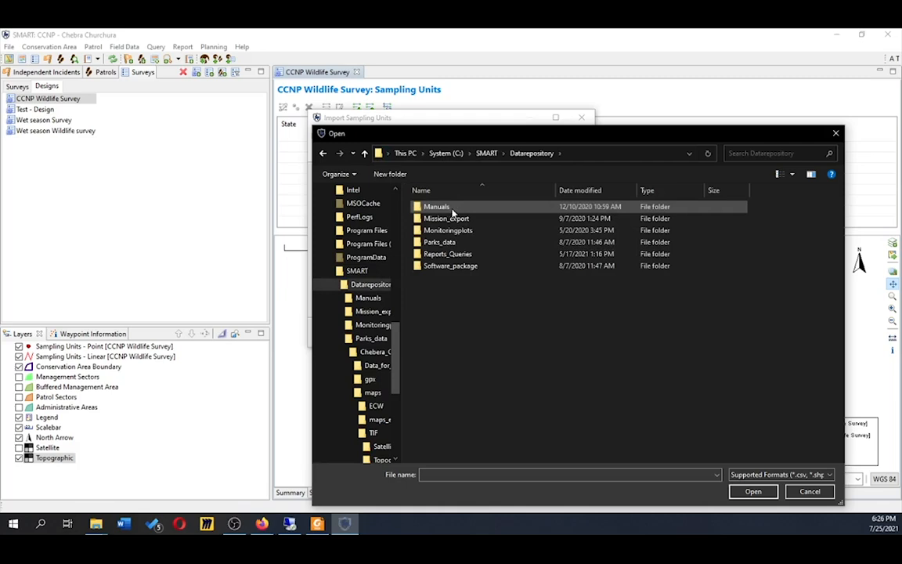
pyautogui.click(469, 243)
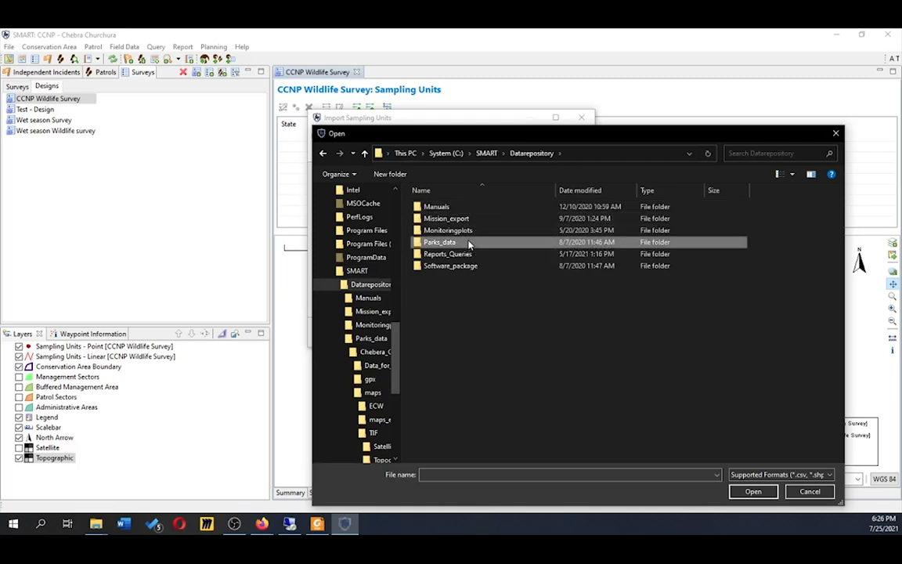
pyautogui.doubleClick(469, 243)
pyautogui.hotkey('alt', 'Left')
pyautogui.doubleClick(464, 243)
pyautogui.doubleClick(458, 206)
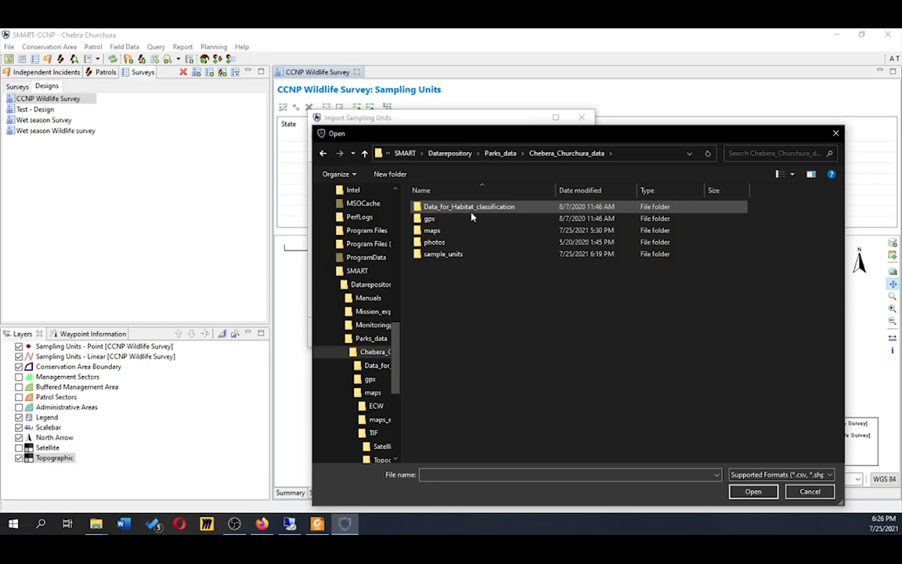
pyautogui.click(472, 256)
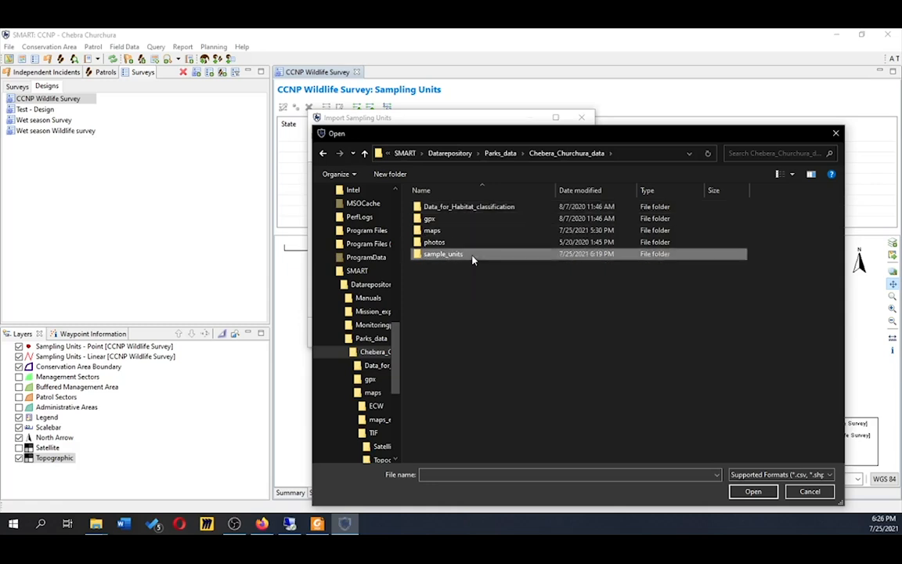
pyautogui.doubleClick(472, 259)
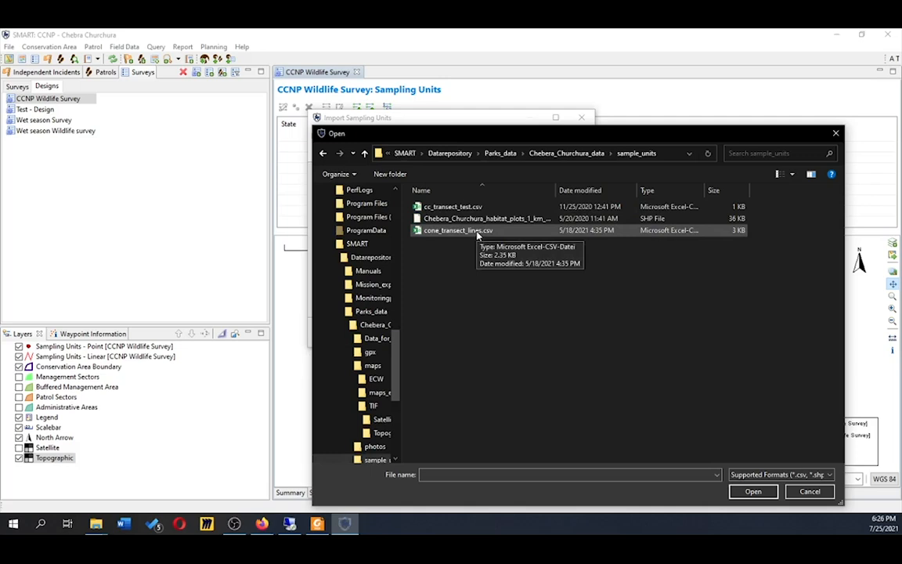
# Open cone_transect_lines.csv in Excel from the file selection dialog to inspect its contents
pyautogui.click(476, 231)
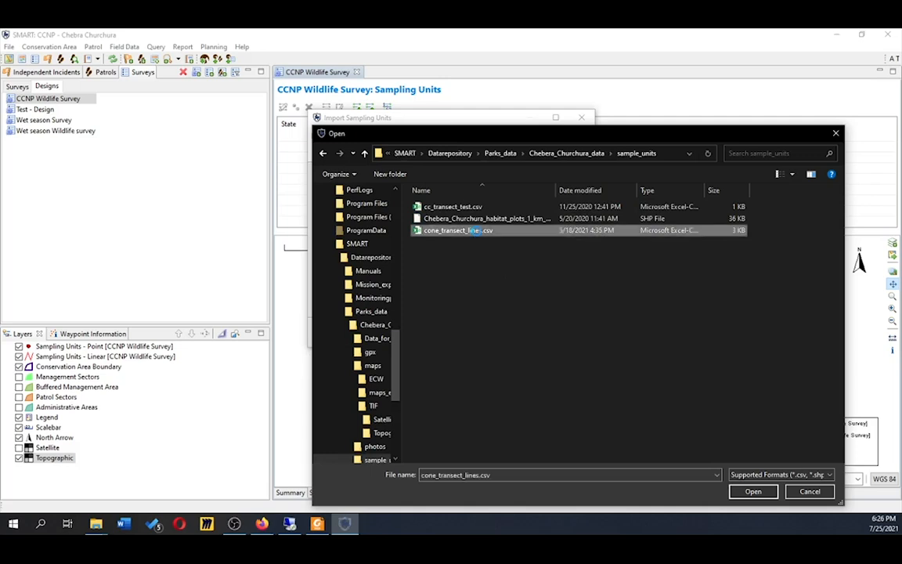
pyautogui.rightClick(476, 231)
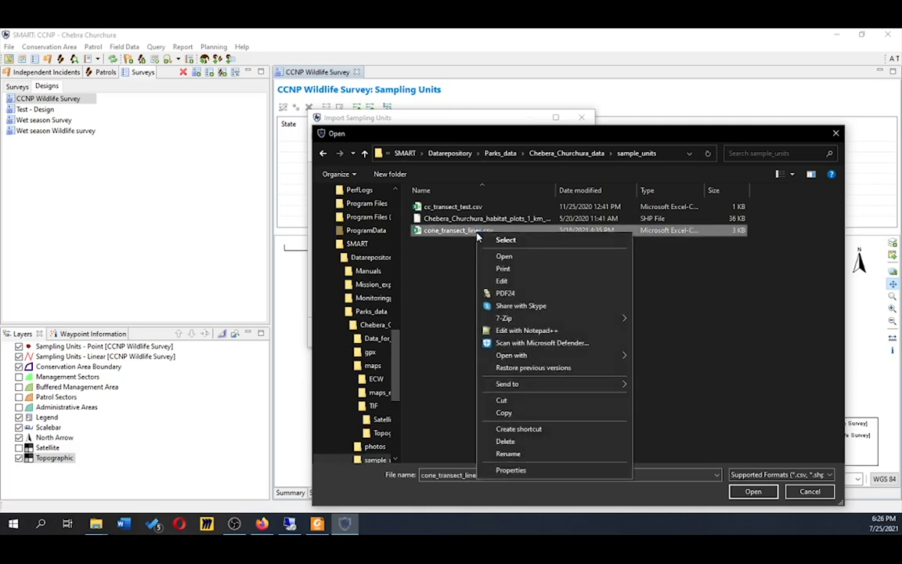
pyautogui.click(496, 257)
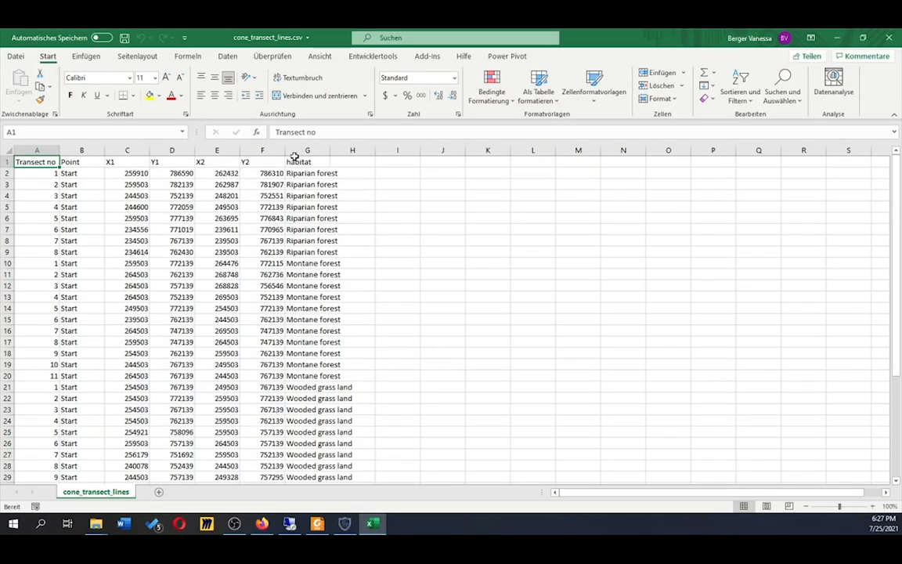
# Widen the Y2 and habitat columns and slightly narrow the Transect no column
pyautogui.doubleClick(286, 150)
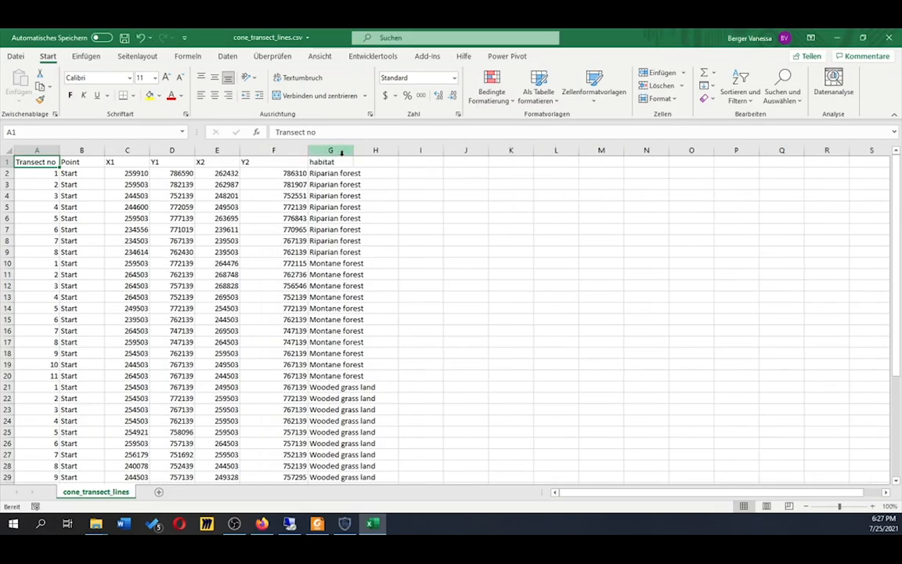
pyautogui.moveTo(352, 151); pyautogui.dragTo(418, 150)
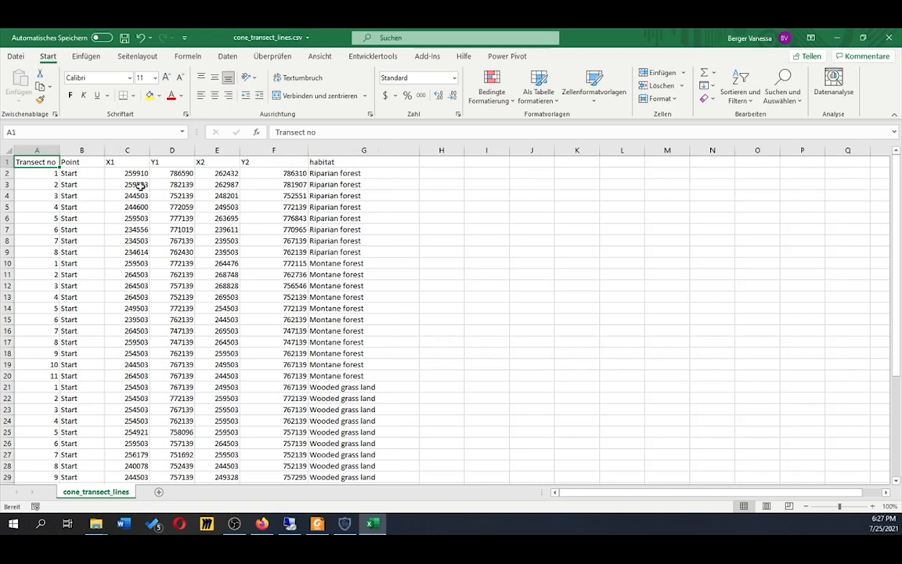
pyautogui.moveTo(60, 148); pyautogui.dragTo(58, 149)
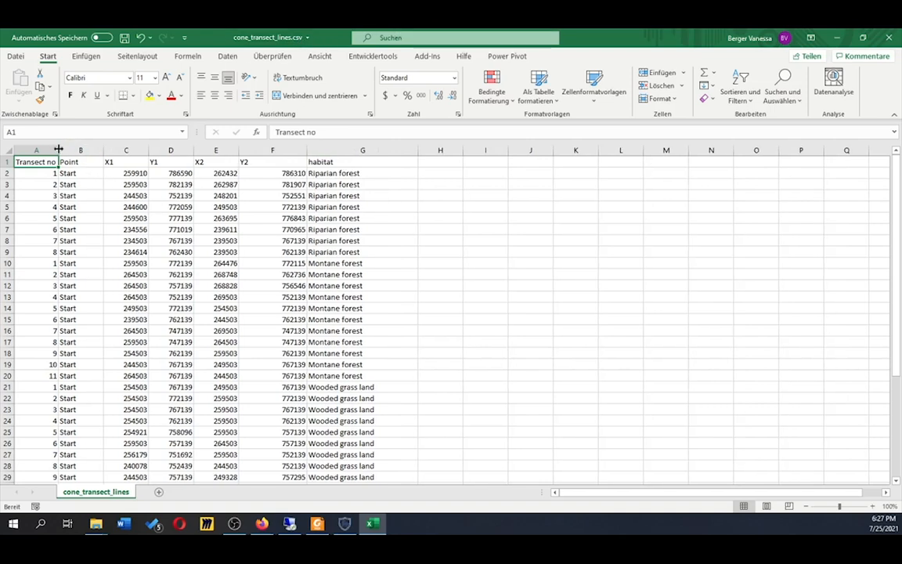
# Examine the Transect no and Point columns and the start (X1, Y1) and end (X2, Y2) coordinate columns of the transect table
pyautogui.click(43, 150)
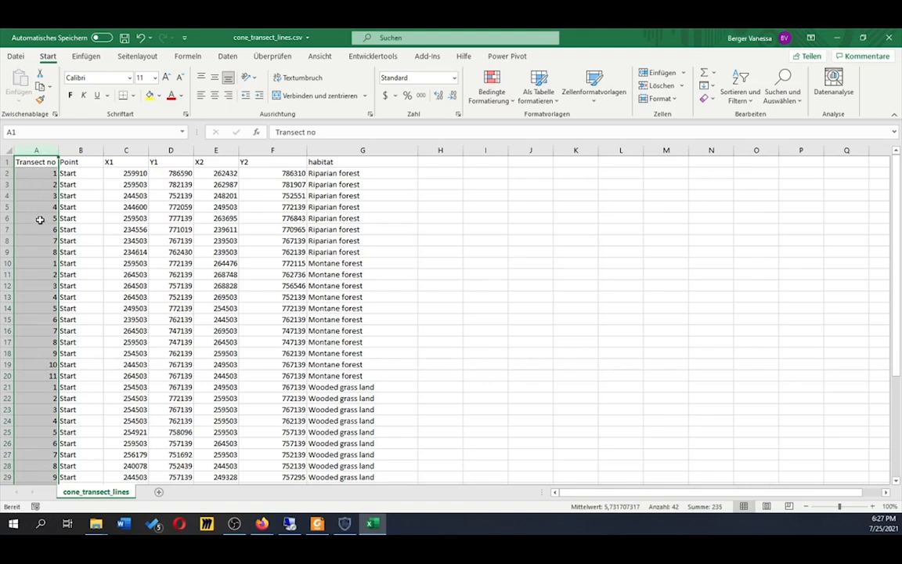
pyautogui.click(81, 148)
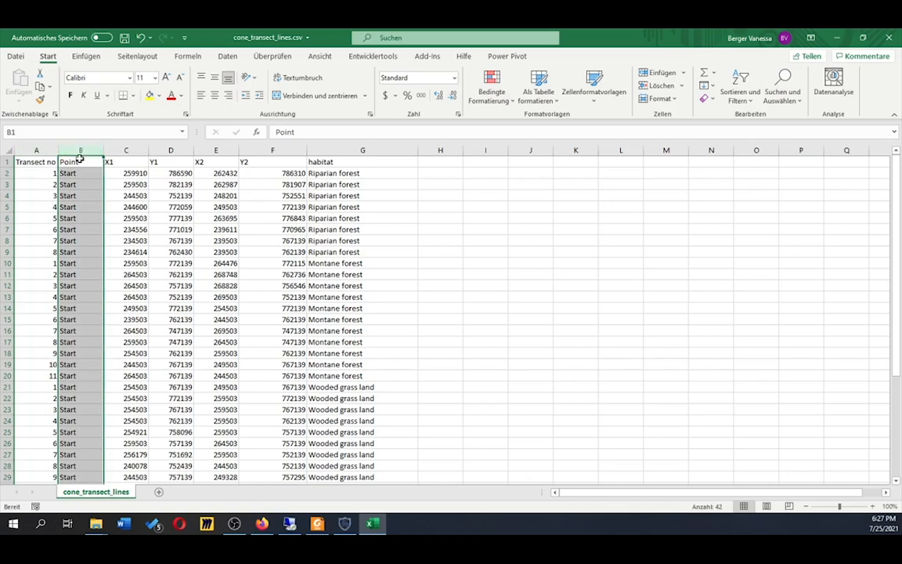
pyautogui.click(109, 161)
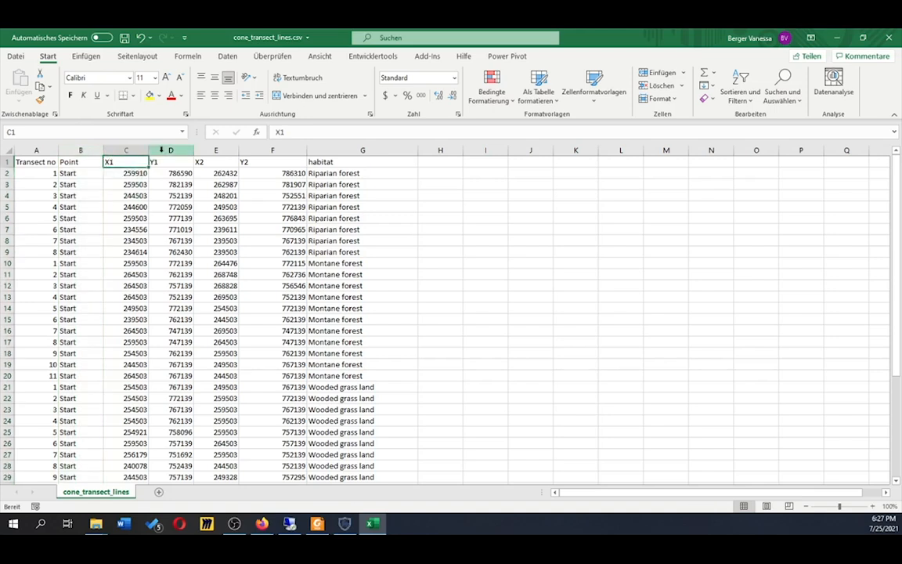
pyautogui.click(128, 149)
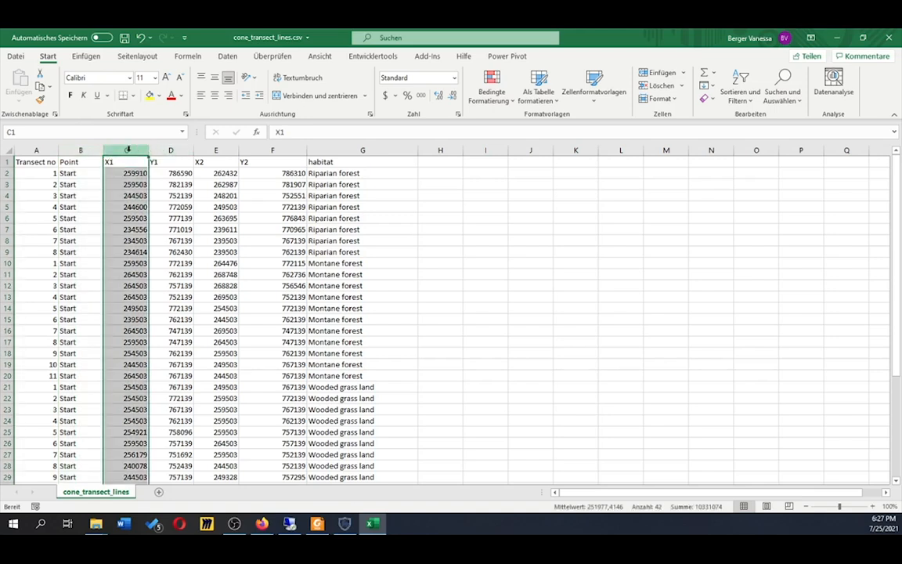
pyautogui.click(159, 149)
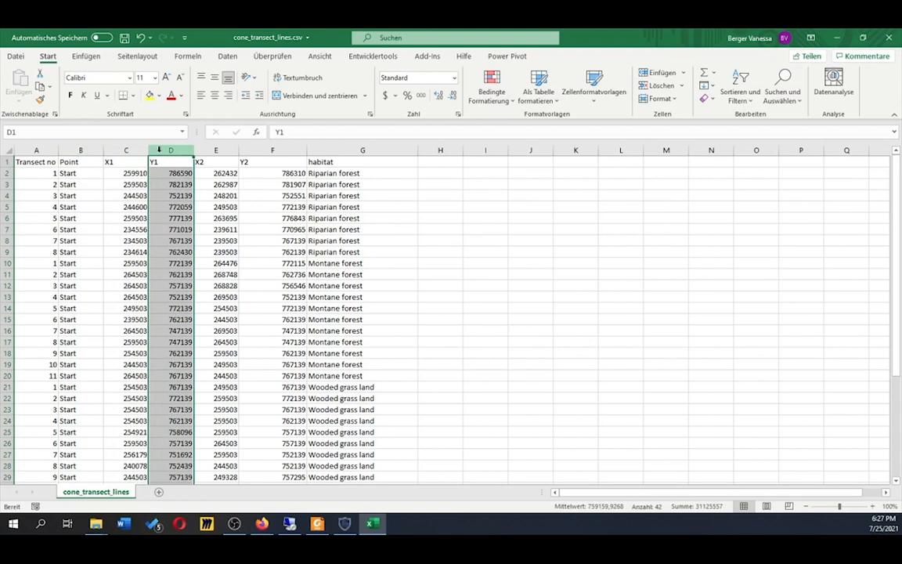
pyautogui.moveTo(127, 150); pyautogui.dragTo(165, 152)
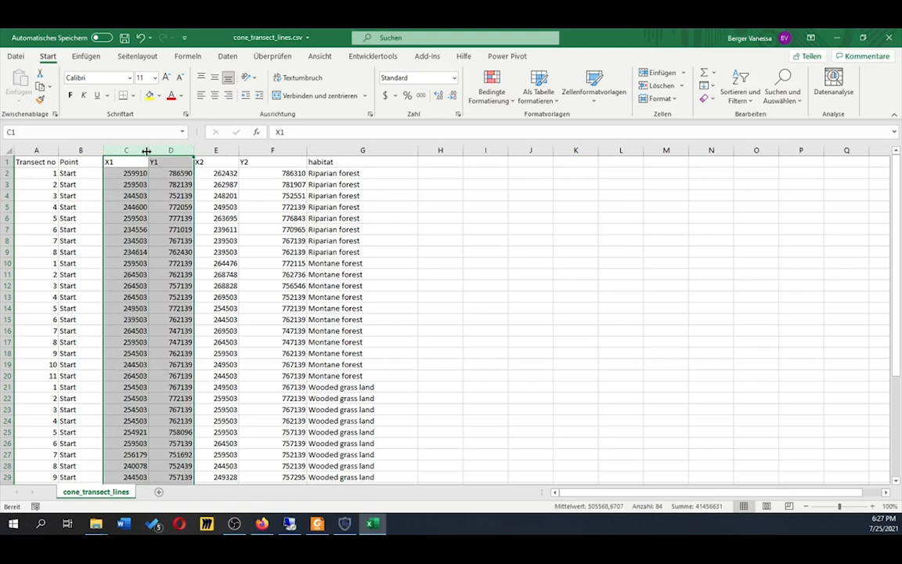
pyautogui.click(211, 147)
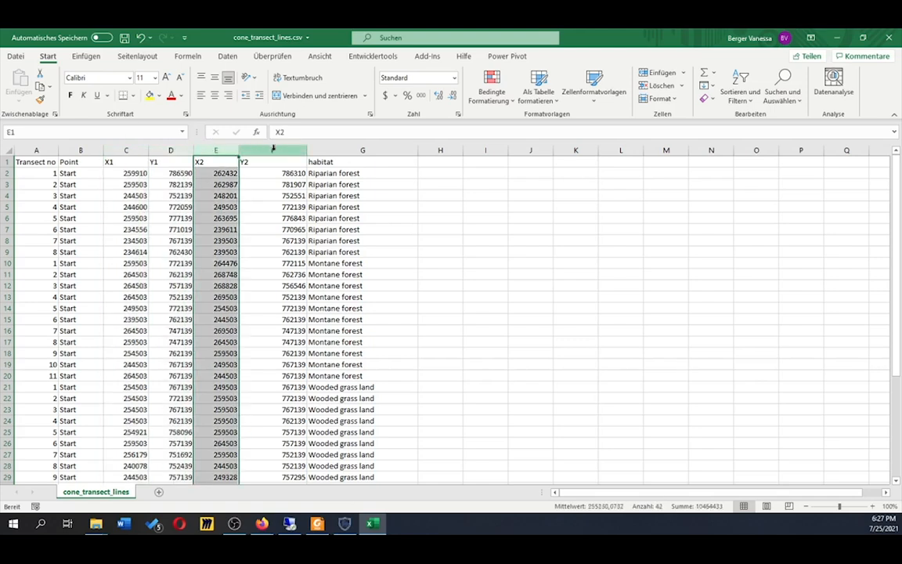
pyautogui.keyDown('shift'); pyautogui.click(243, 150); pyautogui.keyUp('shift')
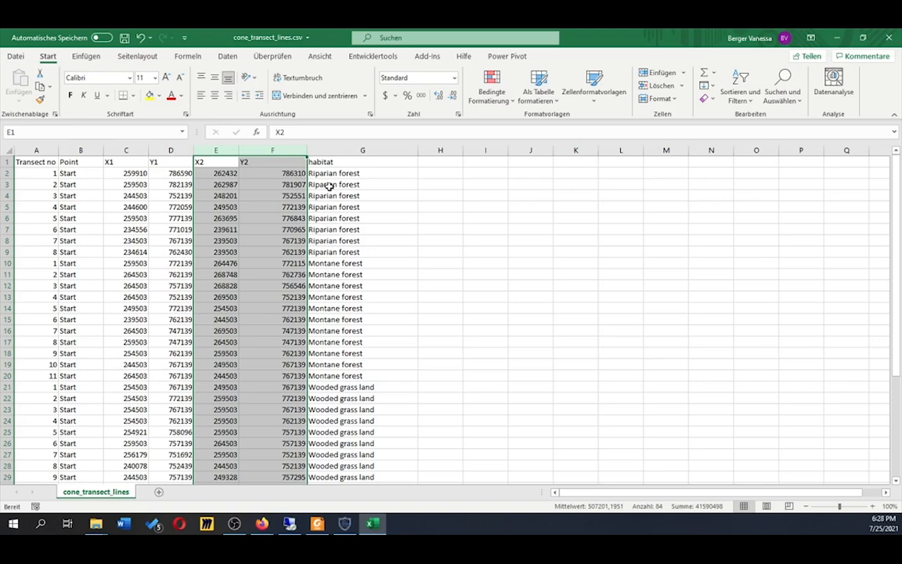
pyautogui.click(49, 149)
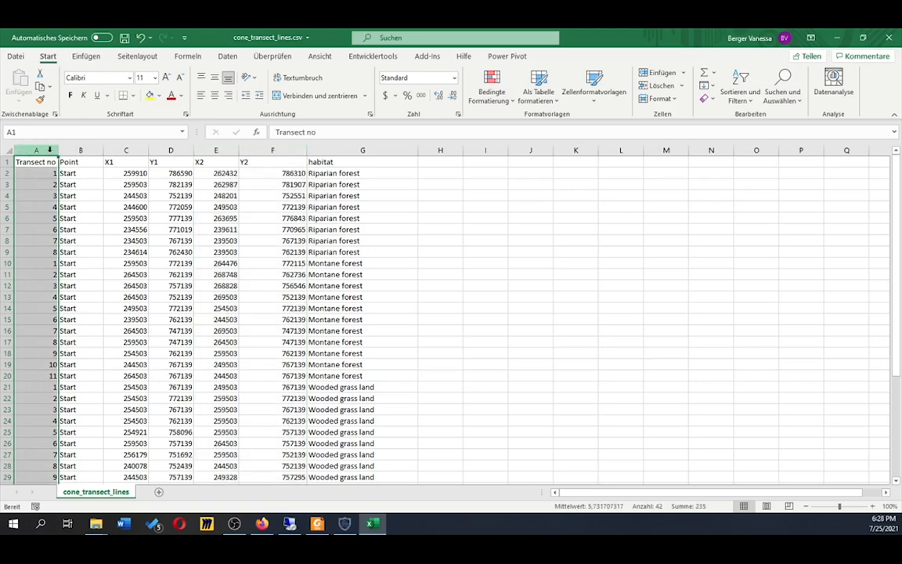
pyautogui.click(116, 151)
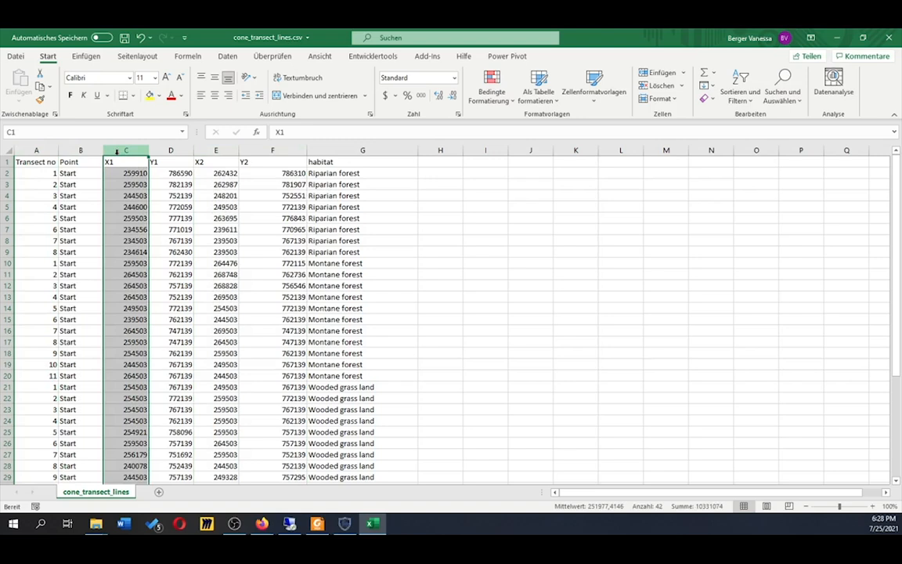
pyautogui.click(167, 143)
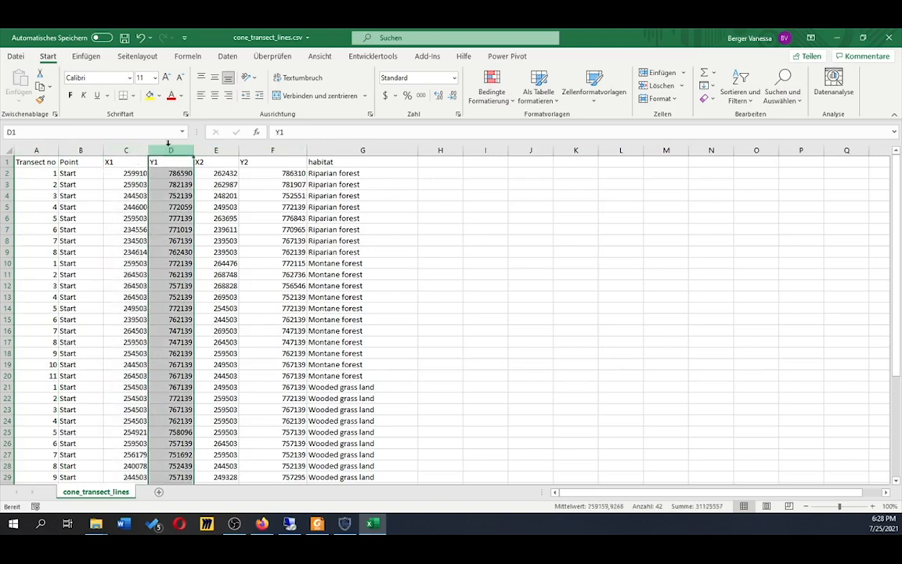
pyautogui.click(209, 148)
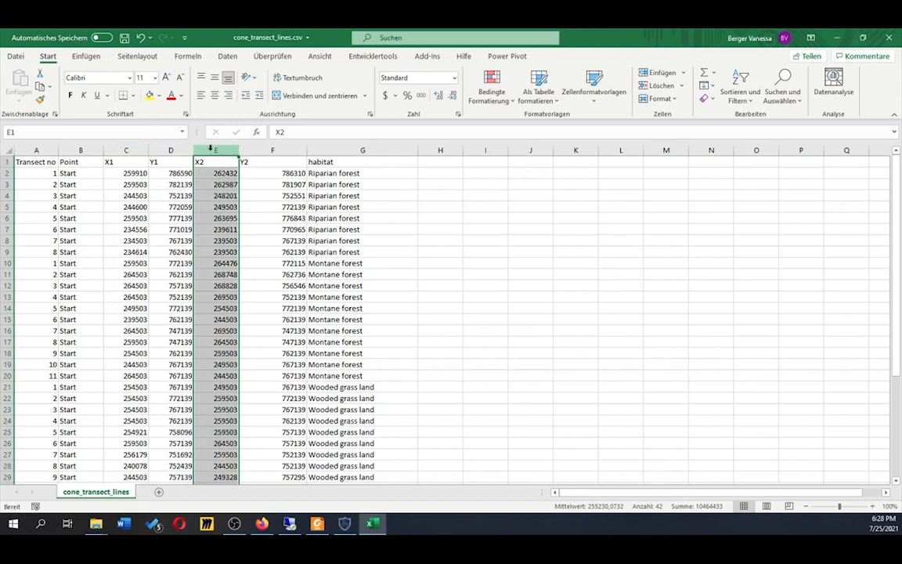
pyautogui.click(255, 147)
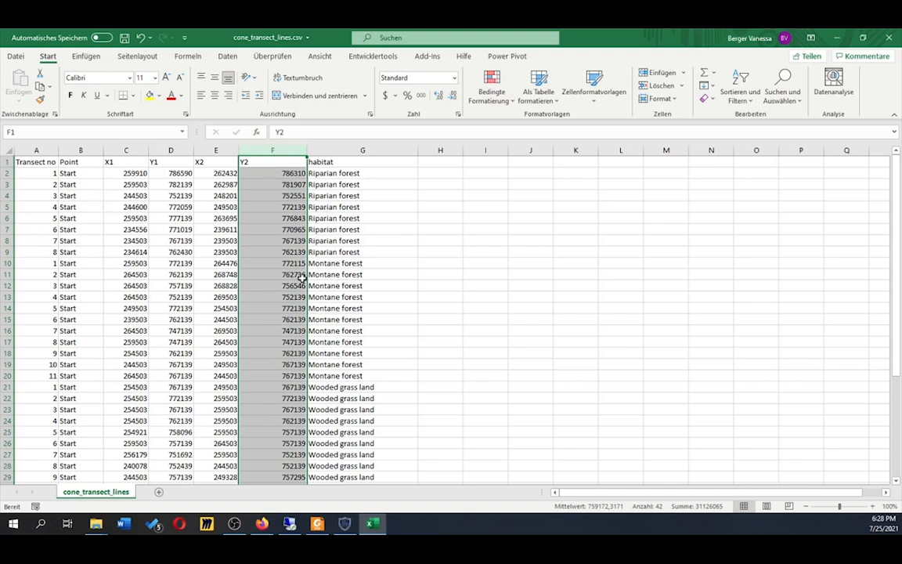
# Close the CSV in Excel, return to SMART and choose cone_transect_lines.csv as the file to import sampling units from
pyautogui.click(886, 36)
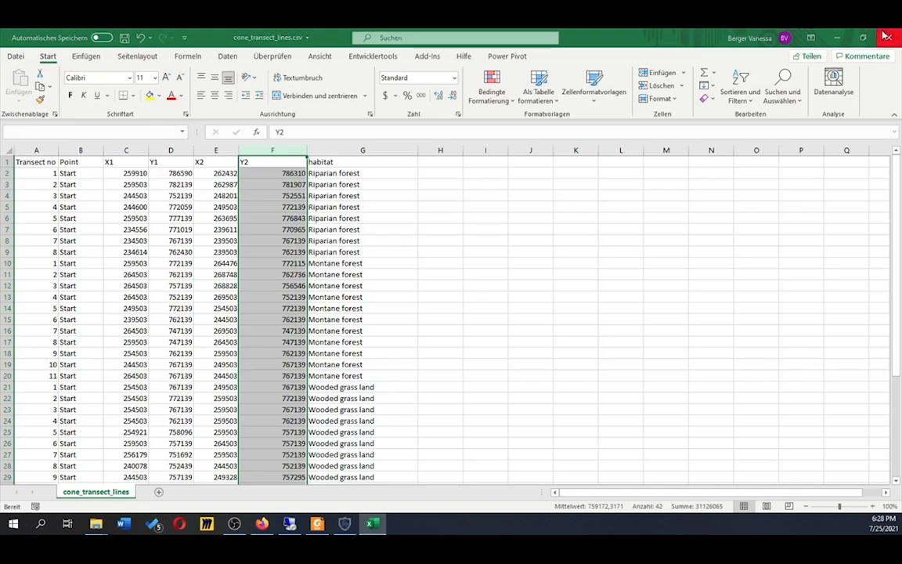
pyautogui.click(451, 292)
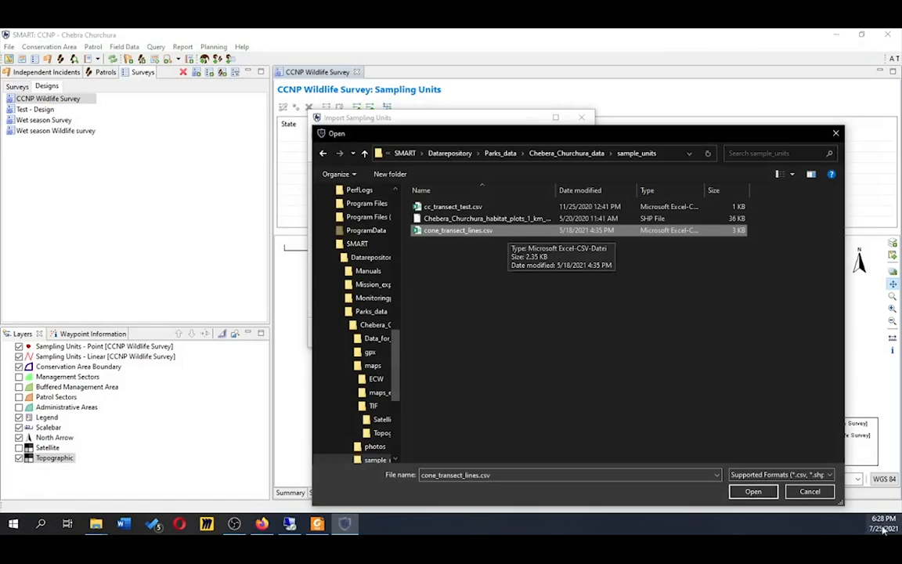
pyautogui.click(751, 491)
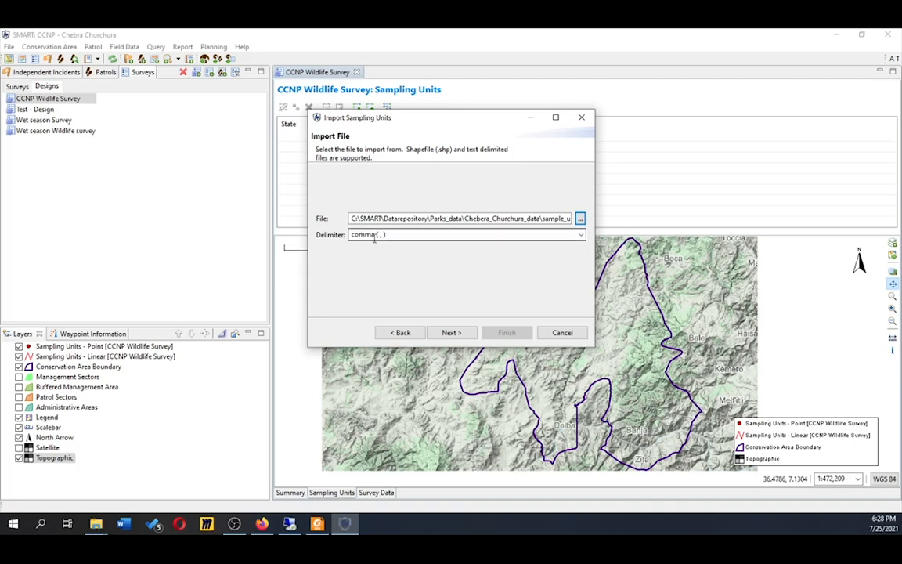
# Set the import file's delimiter to semi-colon (;) and continue to the sampling unit attributes
pyautogui.click(581, 235)
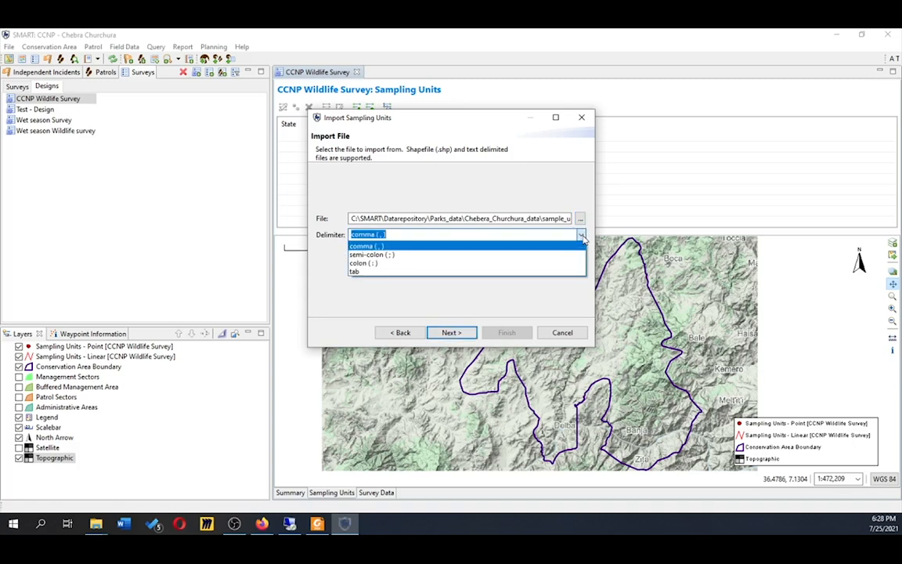
pyautogui.click(574, 255)
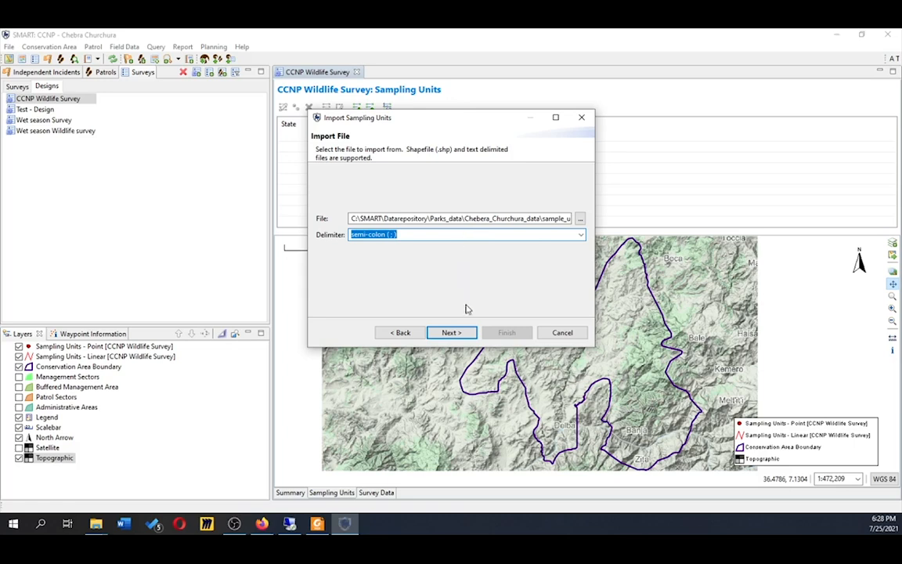
pyautogui.click(457, 334)
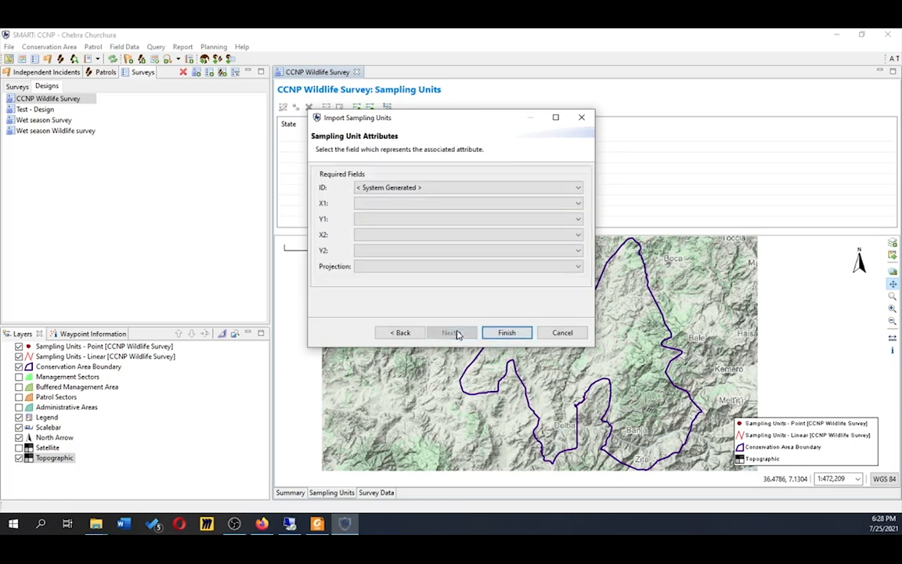
# Map the sampling unit ID to the Transect no field and the start coordinates to the X1 and Y1 fields
pyautogui.click(419, 189)
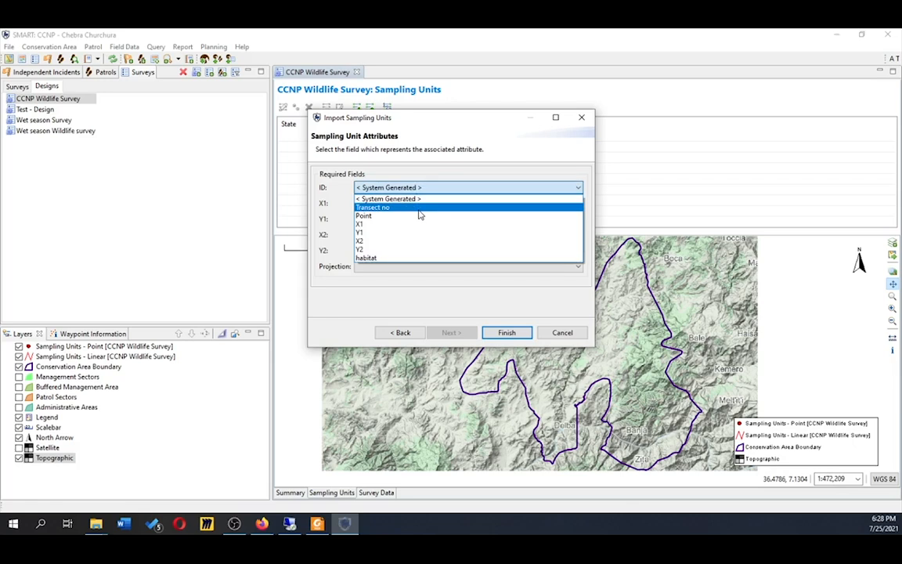
pyautogui.click(419, 208)
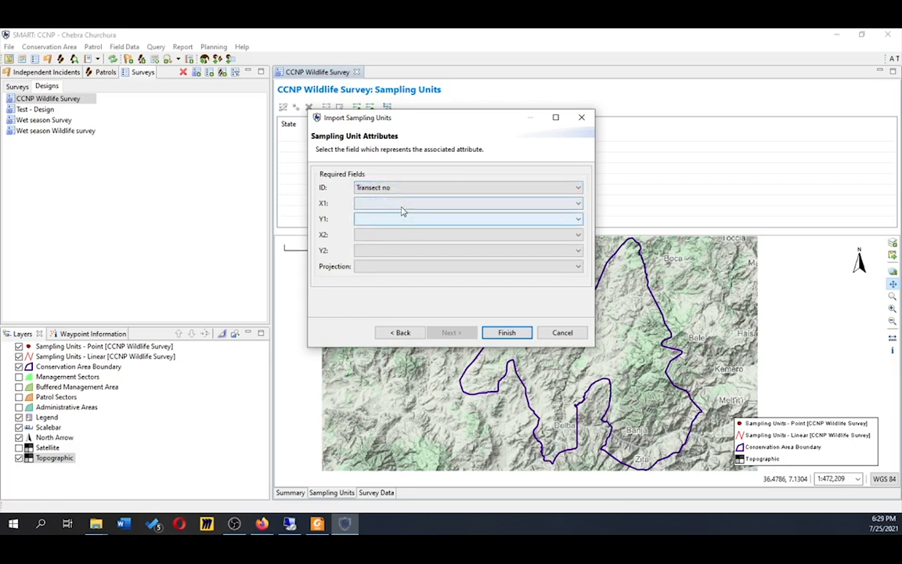
pyautogui.click(401, 205)
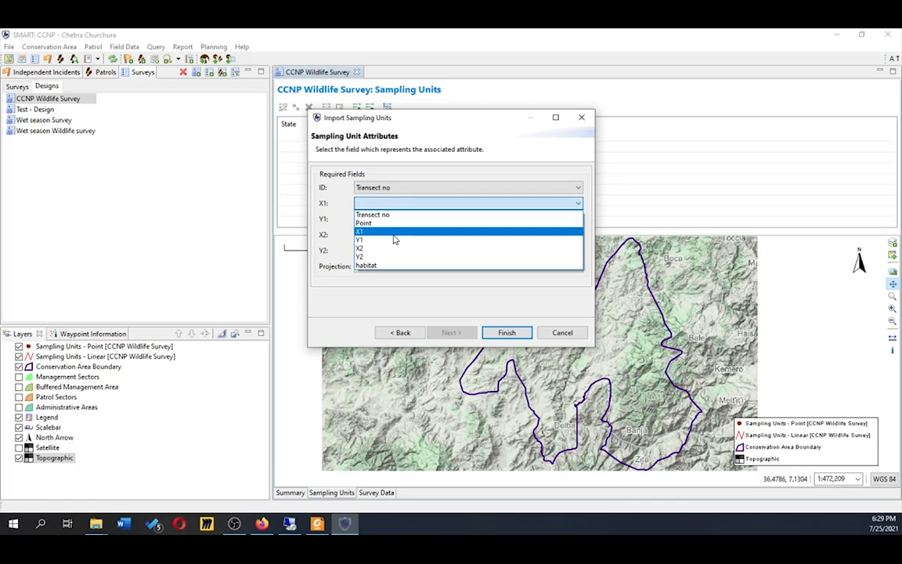
pyautogui.click(395, 239)
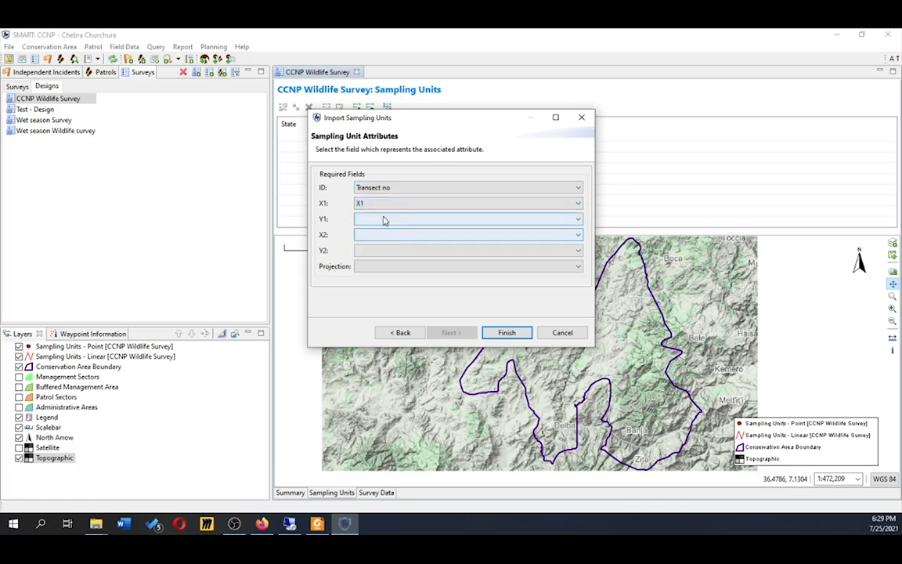
pyautogui.click(361, 219)
pyautogui.click(375, 256)
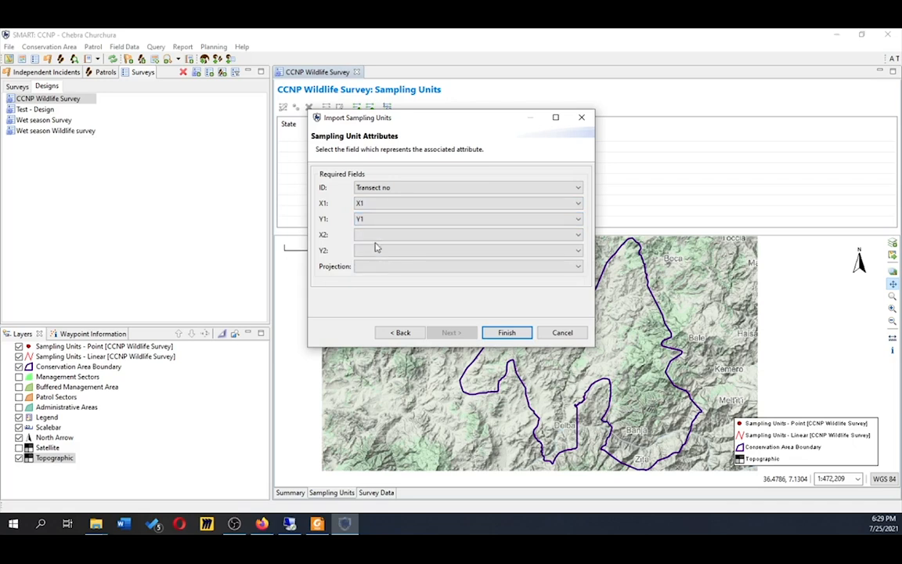
# Map the end coordinates of the sampling units to the X2 and Y2 fields
pyautogui.click(376, 235)
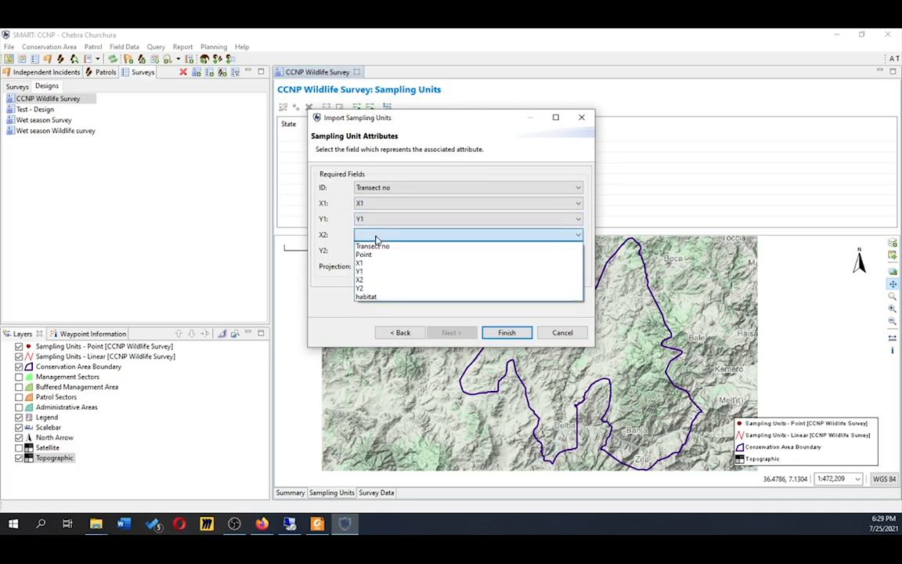
pyautogui.click(375, 279)
pyautogui.click(376, 250)
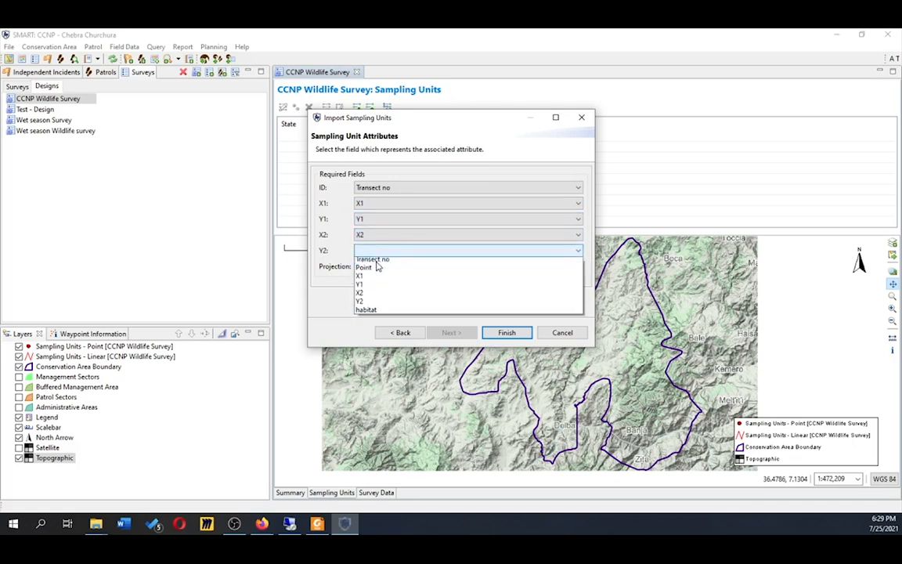
pyautogui.click(374, 304)
# Import the sampling units with the projection WGS 84 [EPSG: 4326] and review the import warnings
pyautogui.click(373, 269)
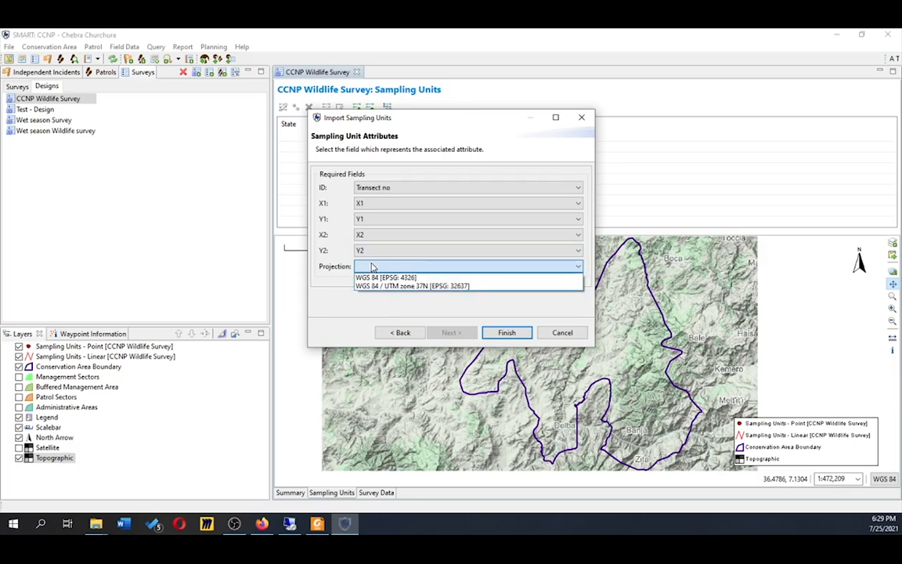
pyautogui.click(449, 280)
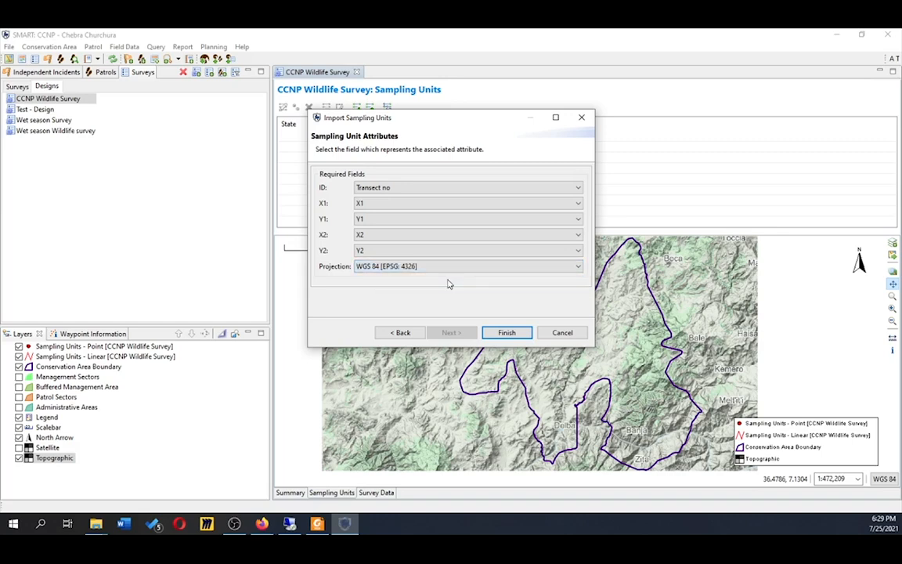
pyautogui.click(508, 332)
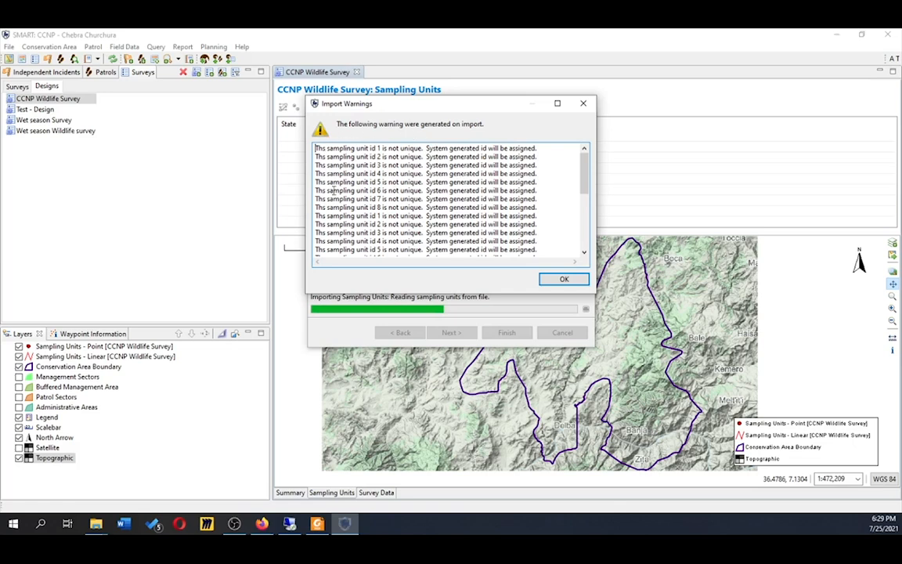
pyautogui.scroll(-2, 353, 201)
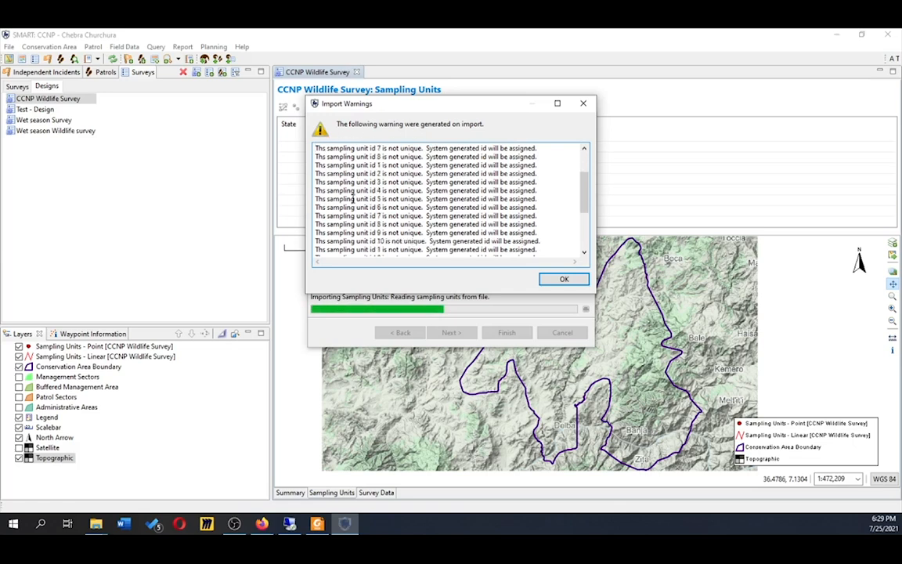
pyautogui.scroll(2, 352, 211)
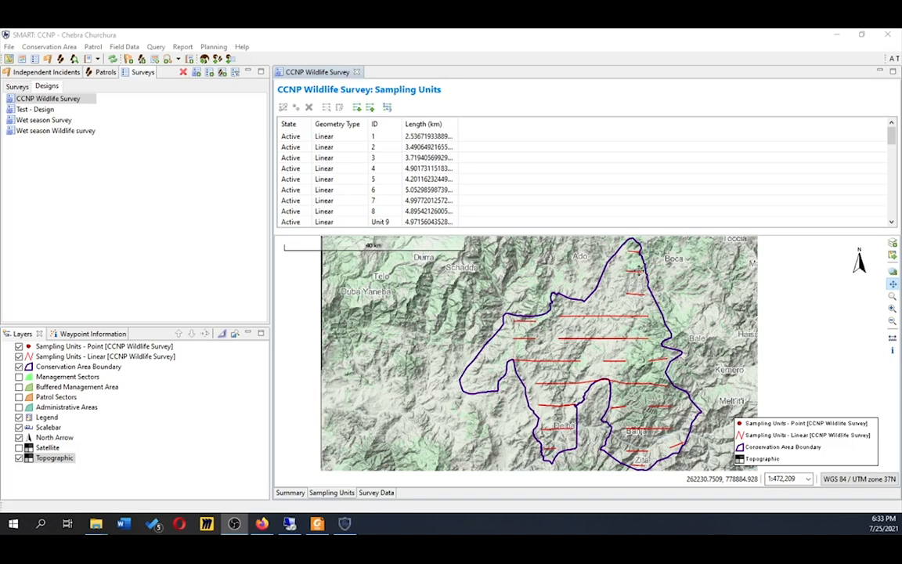
# Zoom the map to the linear sampling unit with ID 2, keeping the whole transect line in view
pyautogui.scroll(1, 614, 287)
pyautogui.scroll(1, 614, 286)
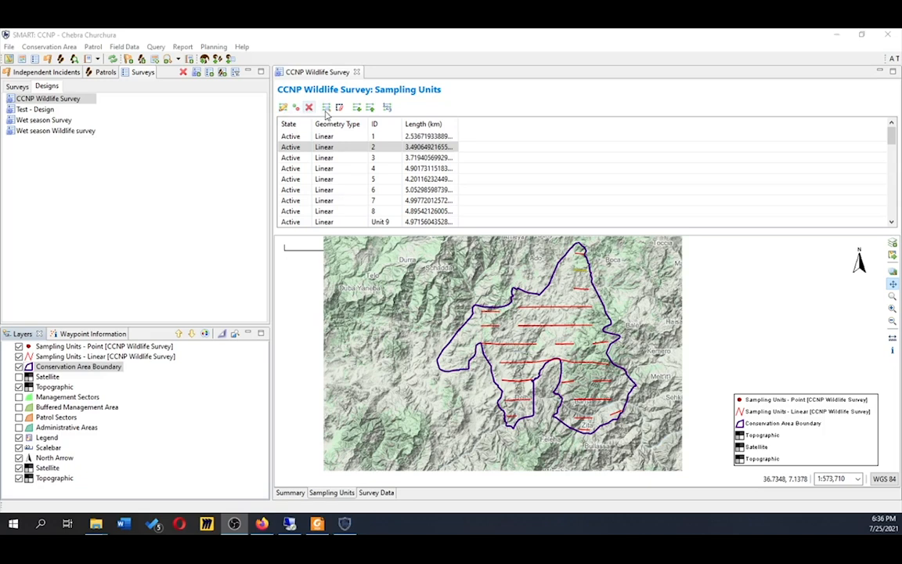
pyautogui.click(292, 148)
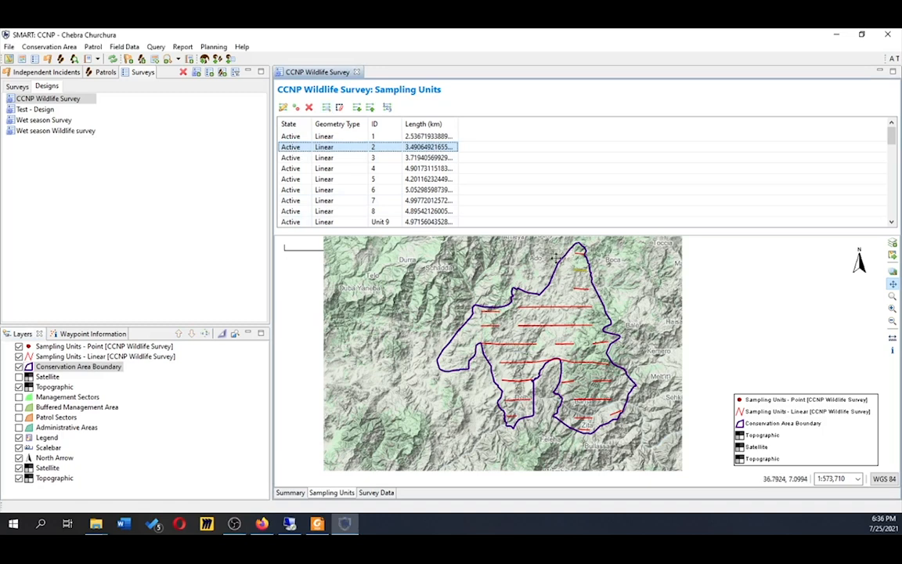
pyautogui.click(326, 107)
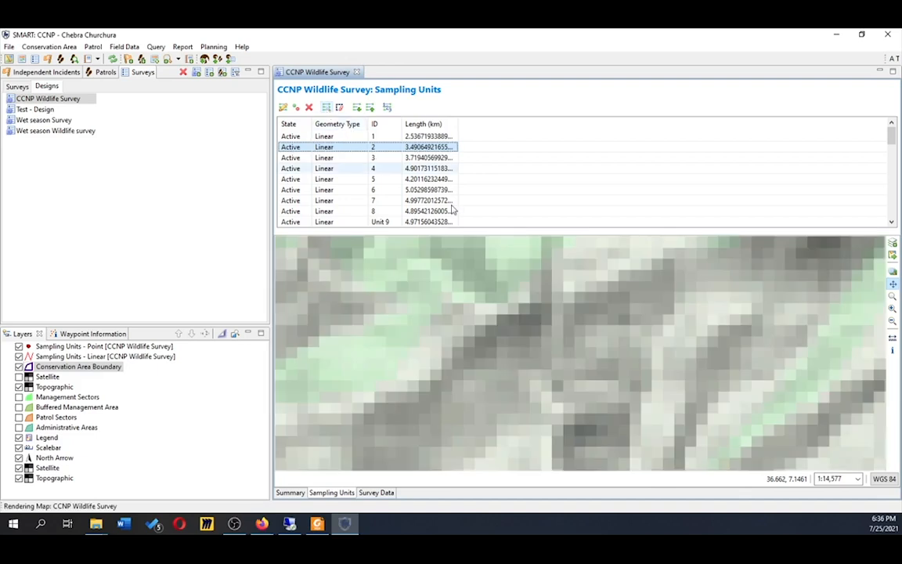
pyautogui.scroll(-2, 612, 315)
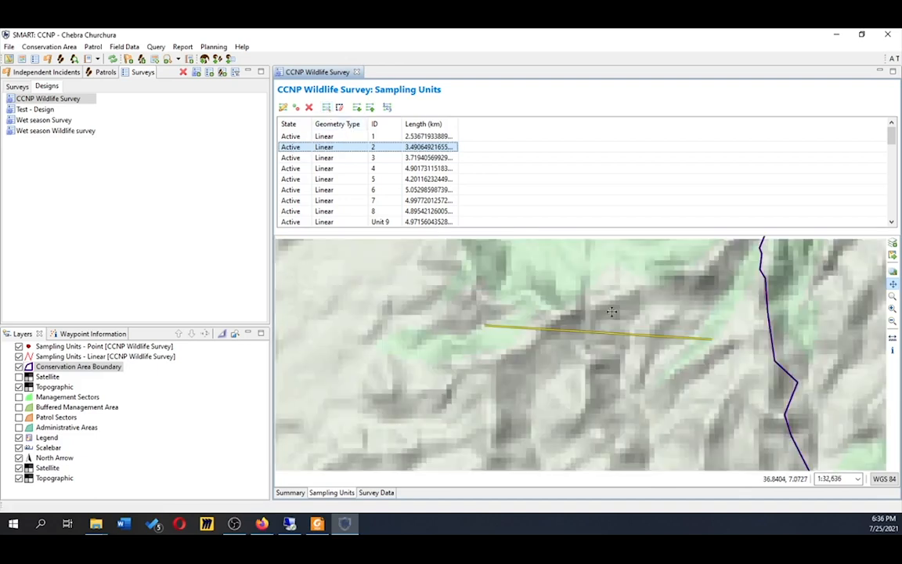
# Zoom the map out from the linear sampling unit with ID 2 to view its wider surroundings
pyautogui.scroll(-1, 612, 311)
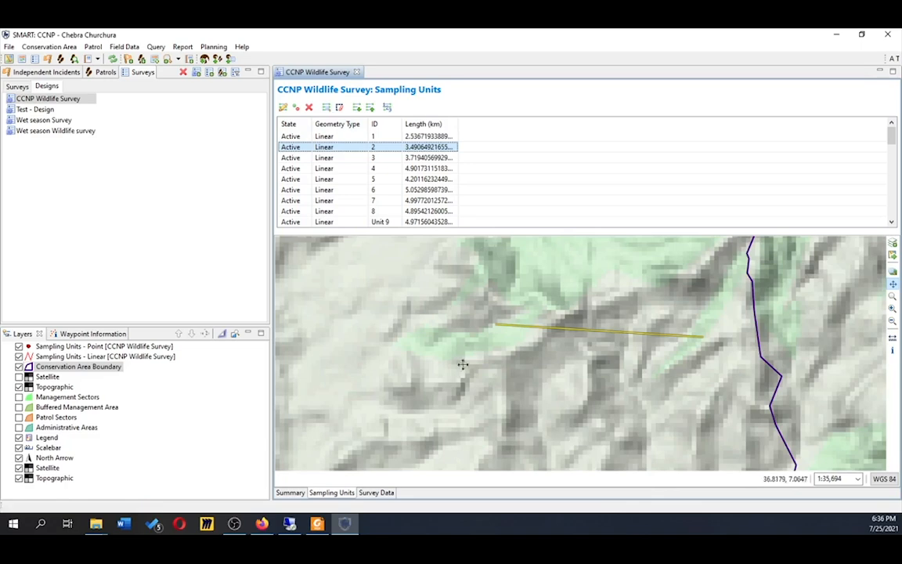
pyautogui.scroll(-3, 528, 324)
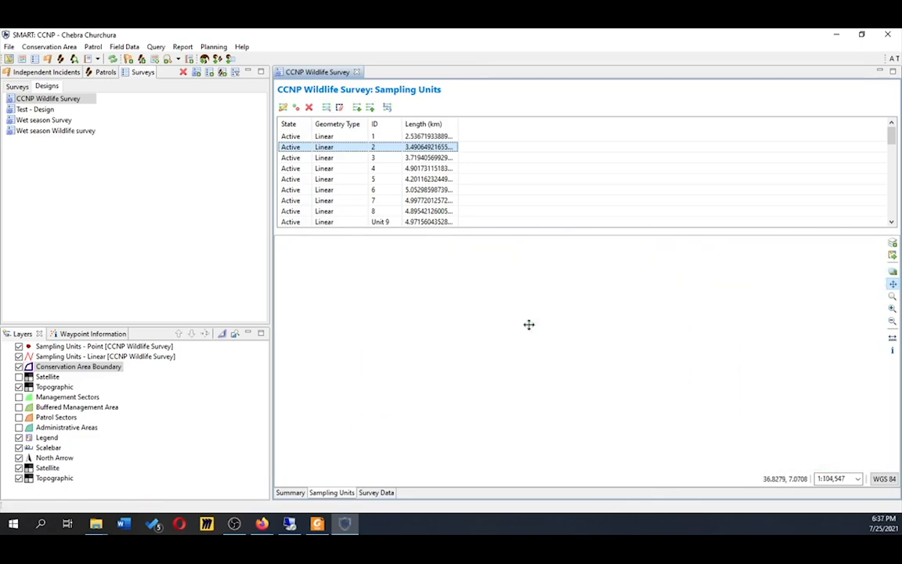
pyautogui.scroll(-2, 697, 371)
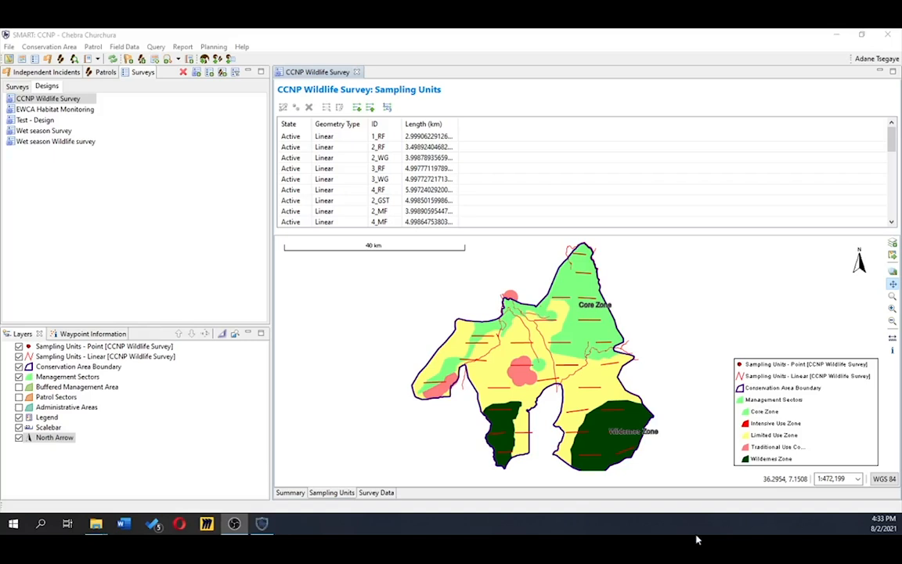
# Start importing new sampling units of type Plots (Points) into the EWCA Habitat Monitoring survey design
pyautogui.doubleClick(79, 111)
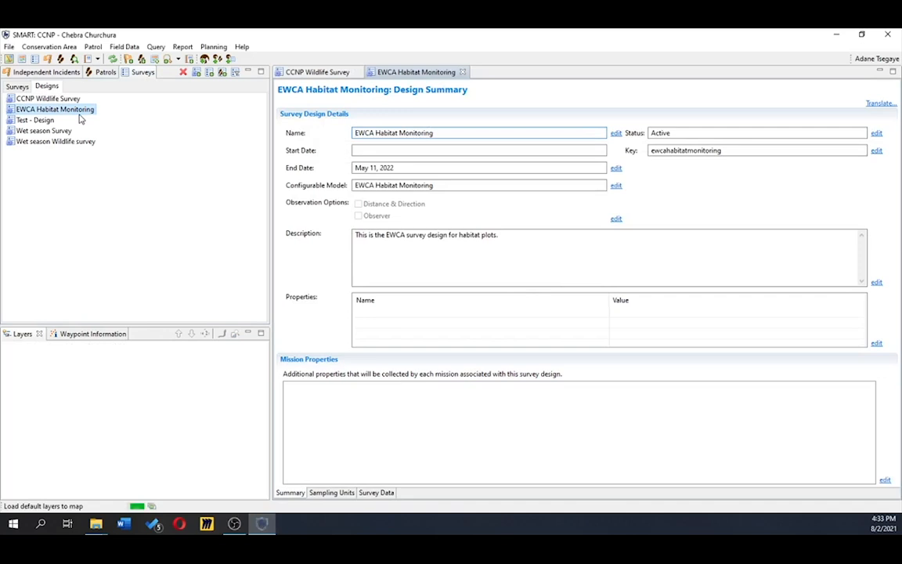
pyautogui.click(329, 493)
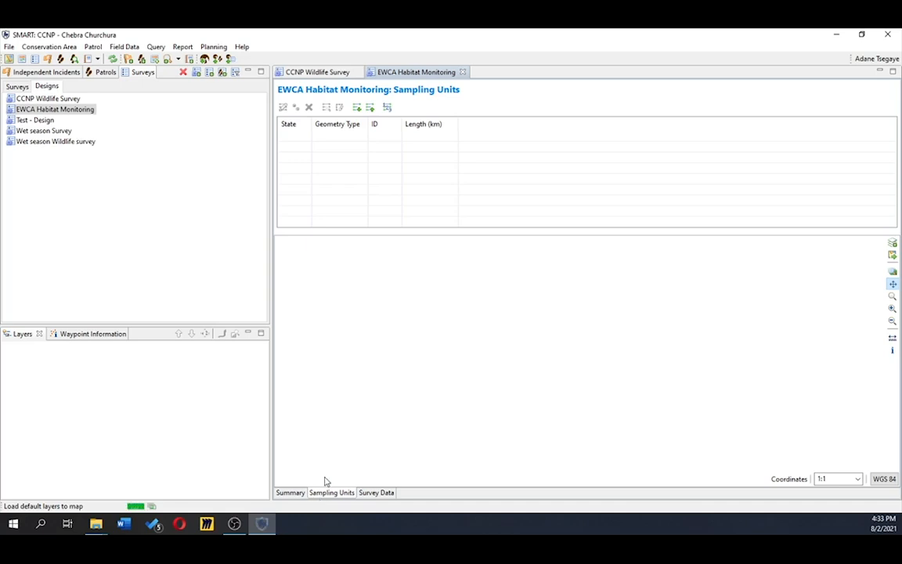
pyautogui.click(357, 108)
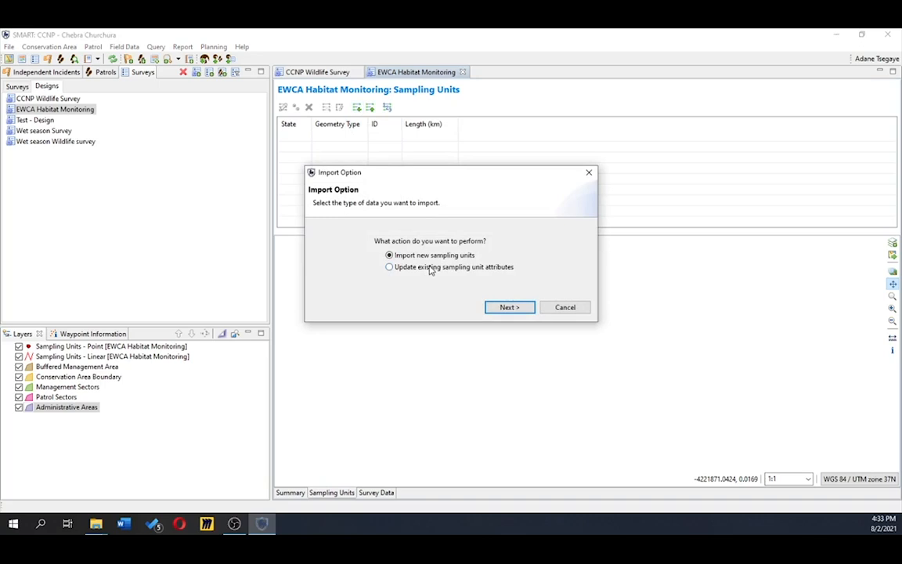
pyautogui.click(506, 308)
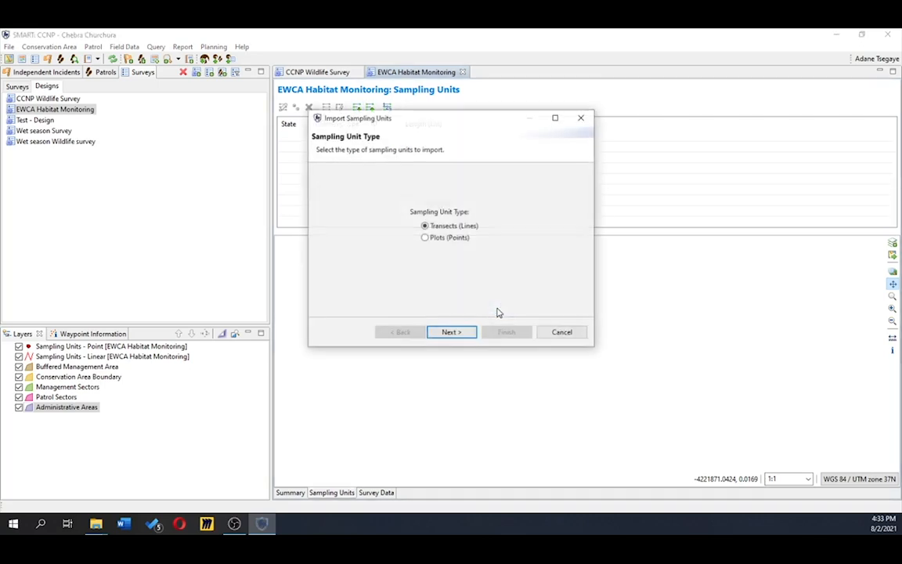
pyautogui.click(435, 238)
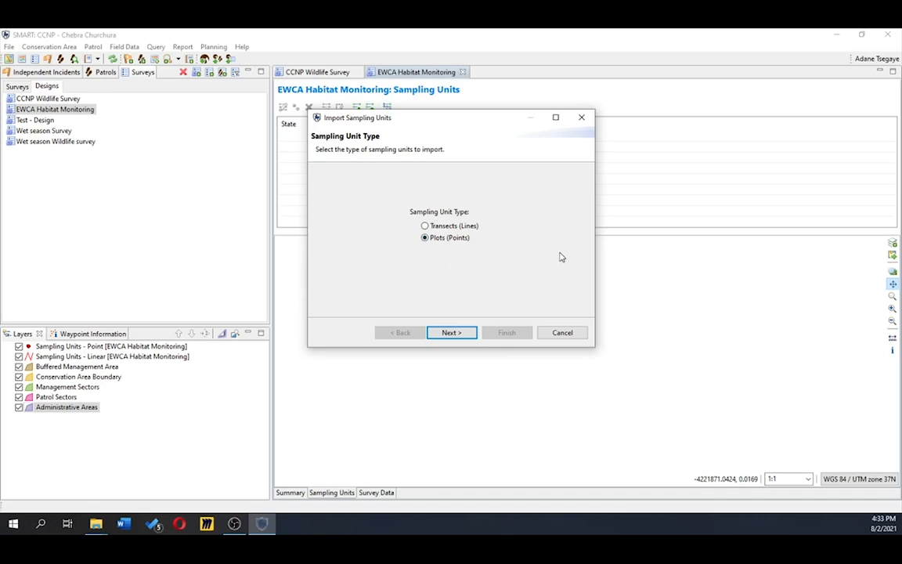
pyautogui.click(452, 333)
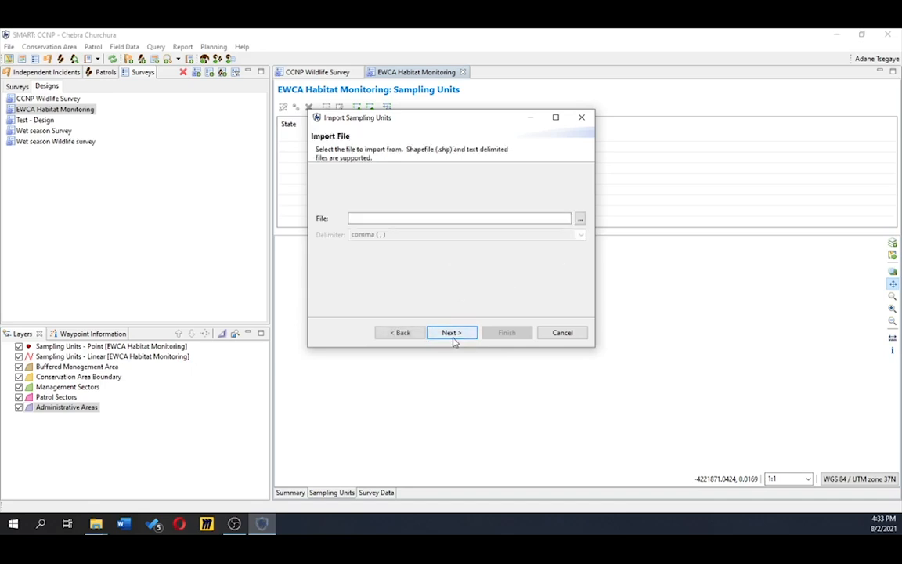
# Choose cone_habitat_plots.csv from the sample_units folder as the import file, with semi-colon as its delimiter
pyautogui.click(579, 218)
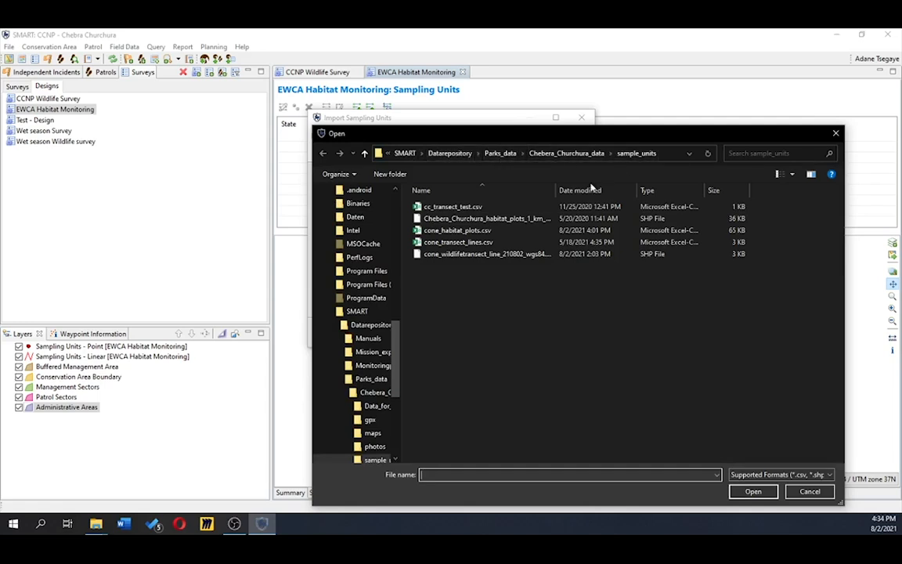
pyautogui.click(460, 231)
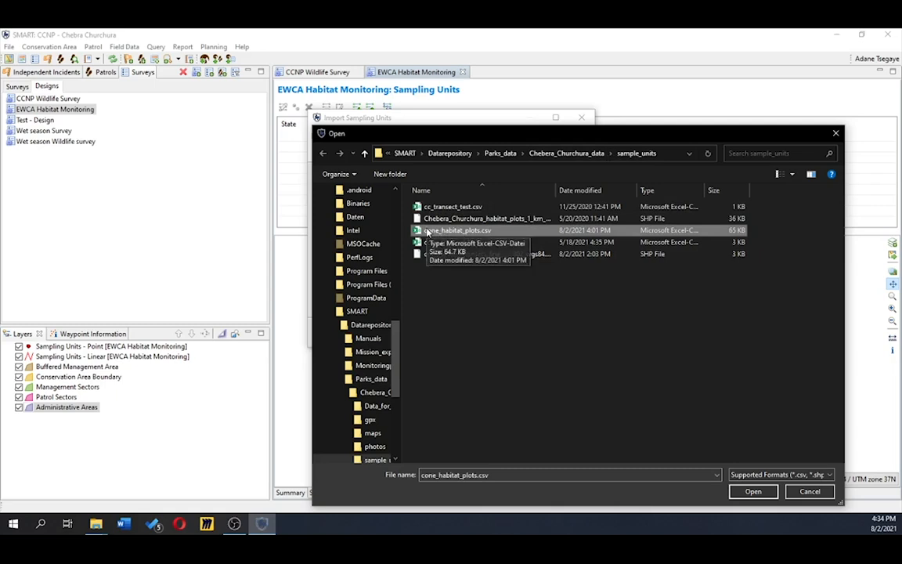
pyautogui.click(750, 491)
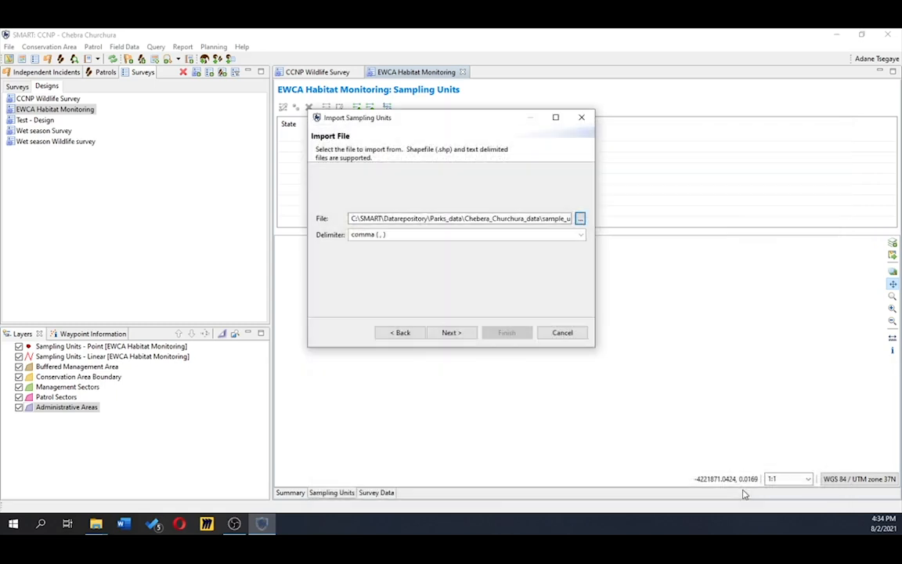
pyautogui.click(580, 235)
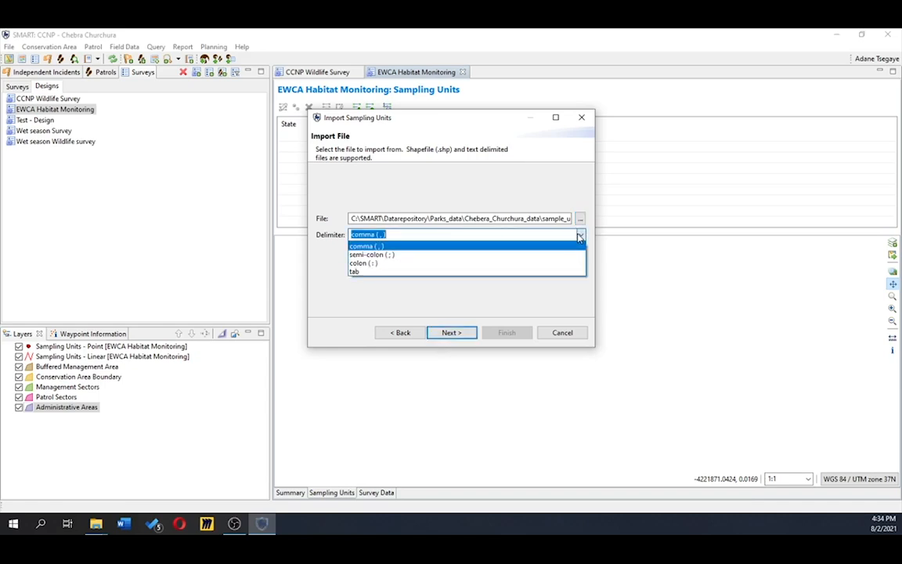
pyautogui.click(543, 256)
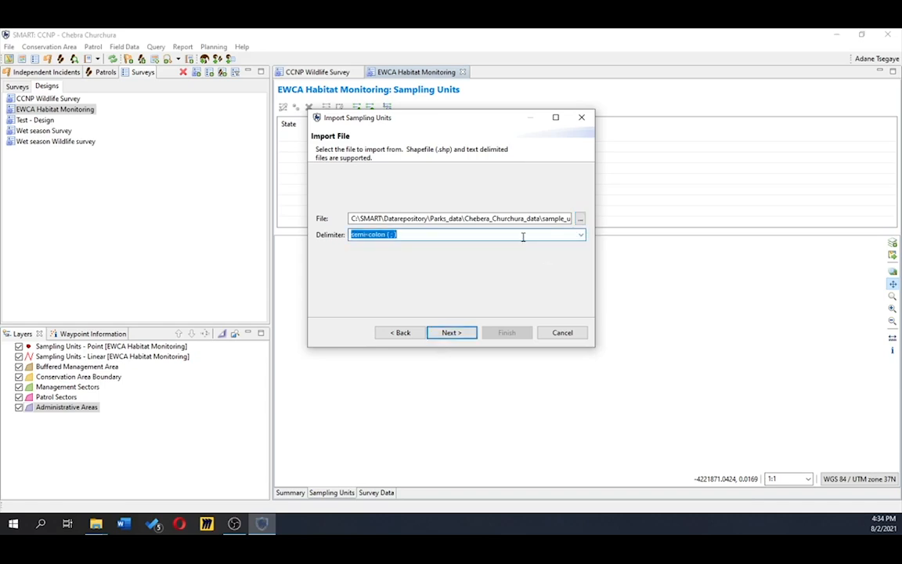
pyautogui.click(458, 335)
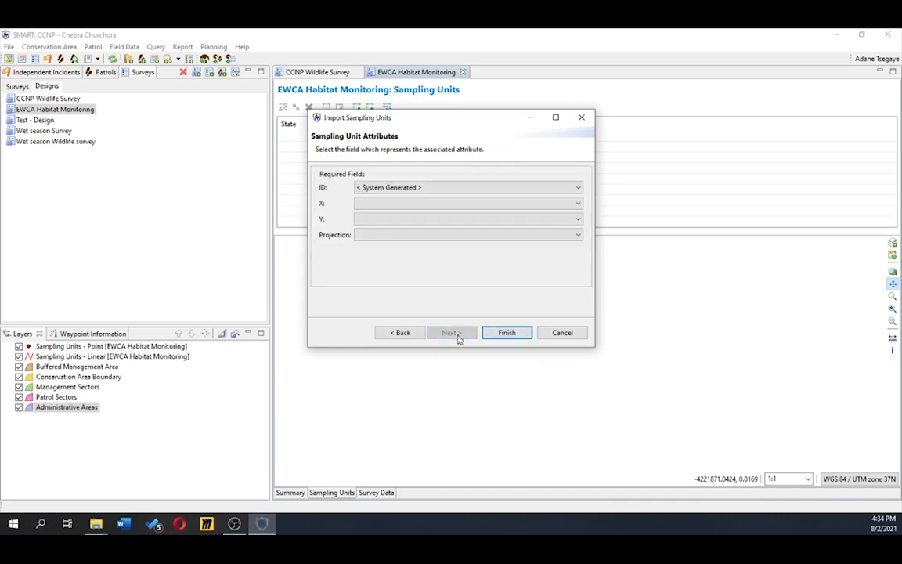
# Map the plot ID to the Plot_ID field and the coordinates to the X and Y fields
pyautogui.click(377, 188)
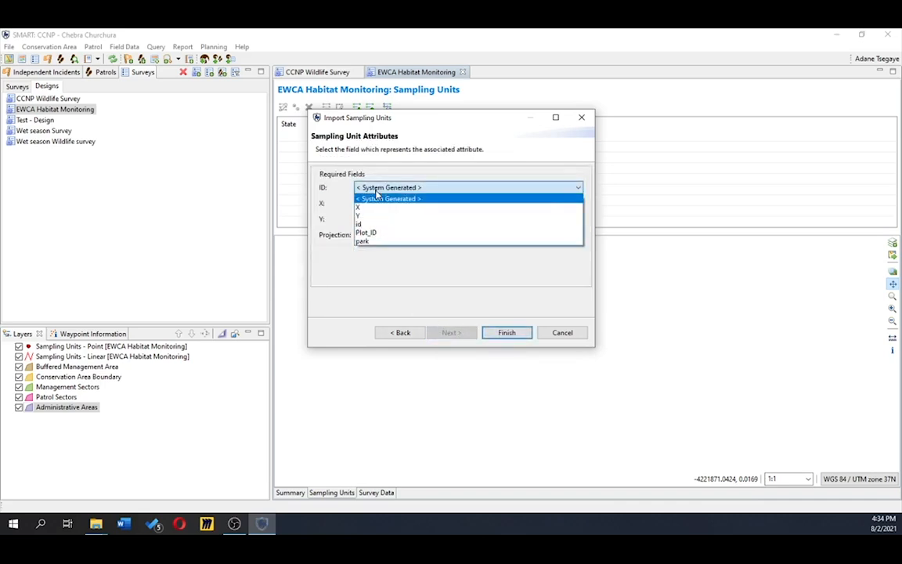
pyautogui.click(383, 232)
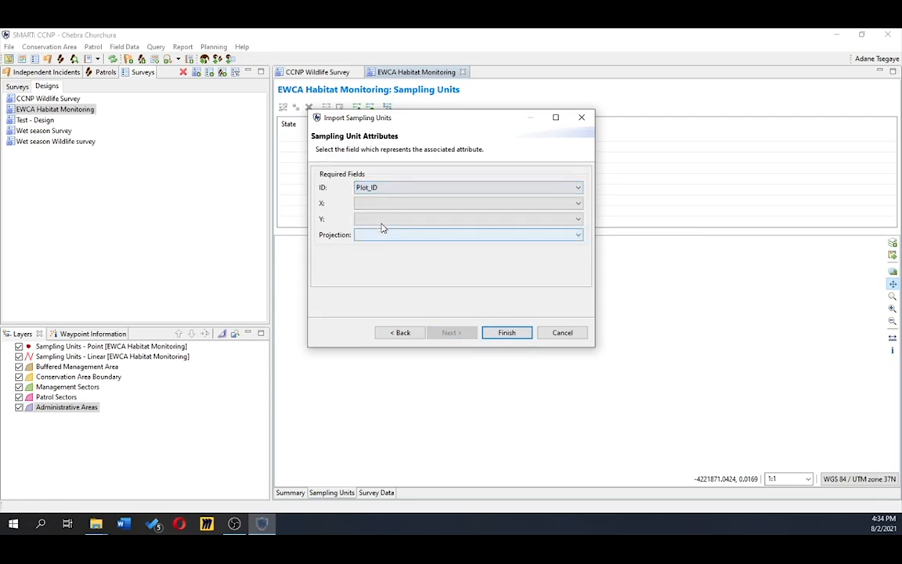
pyautogui.click(386, 203)
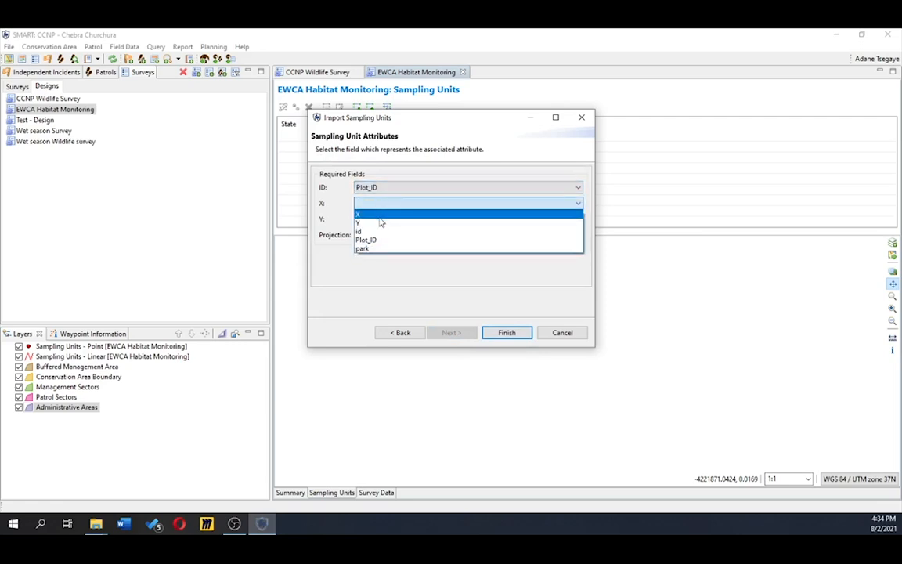
pyautogui.click(379, 215)
pyautogui.click(380, 219)
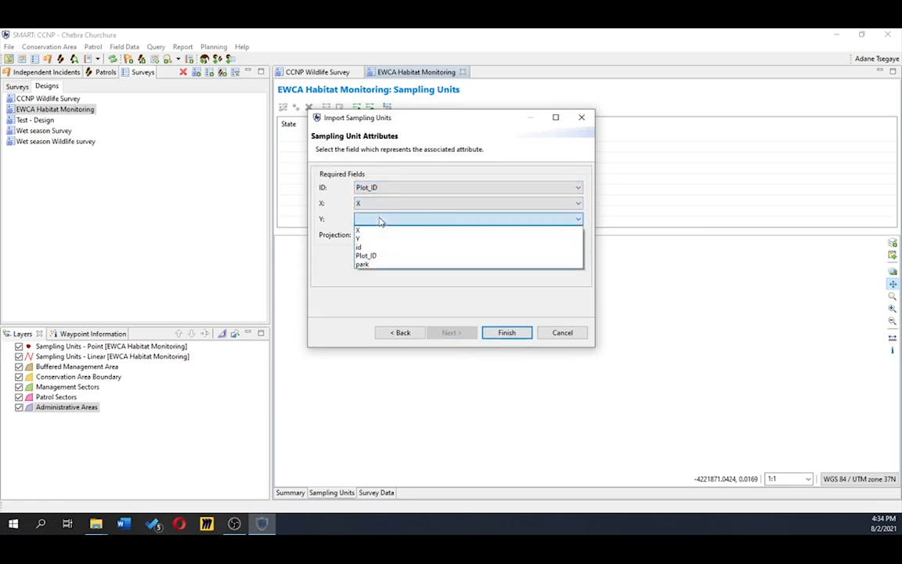
pyautogui.click(379, 238)
# Set the projection to WGS 84 / UTM zone 37N [EPSG: 32637] and finish importing the plots
pyautogui.click(381, 234)
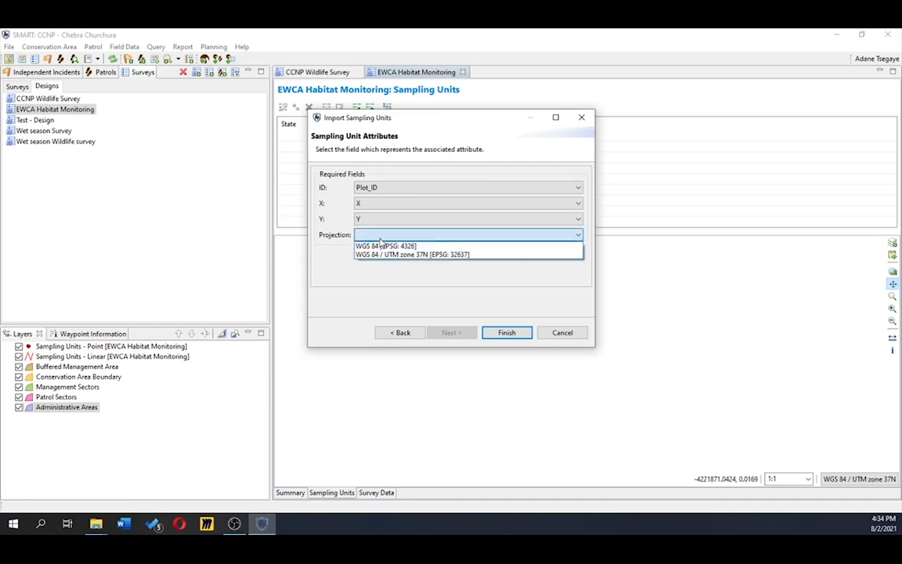
pyautogui.click(384, 254)
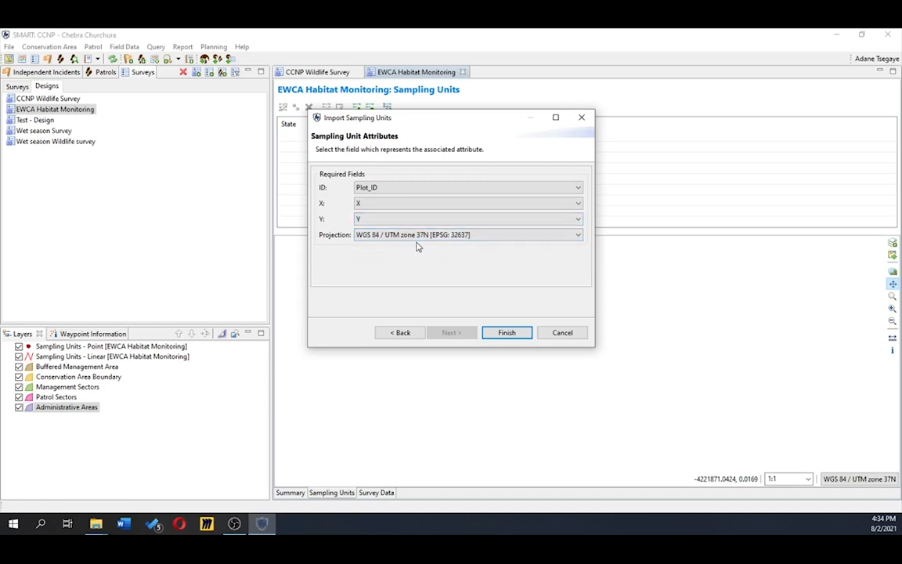
pyautogui.click(508, 333)
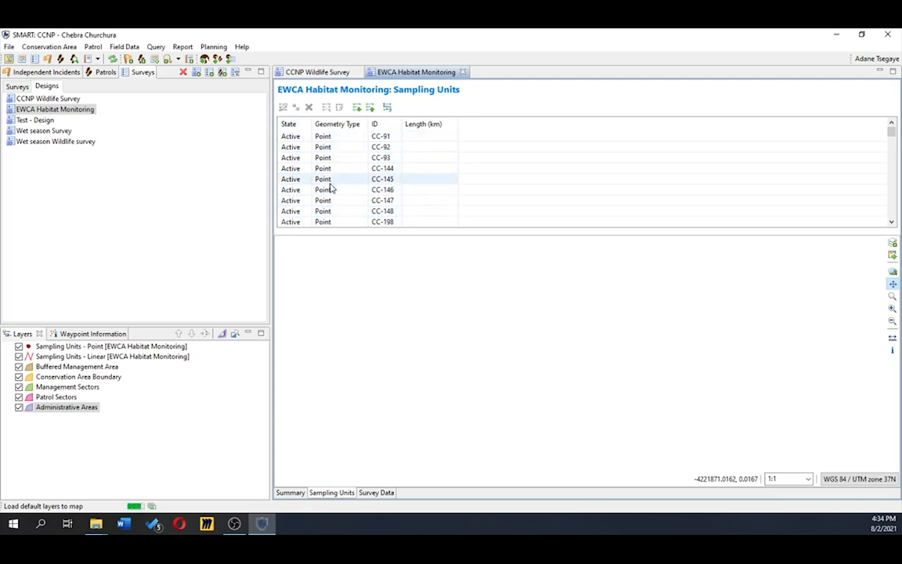
# Widen the ID column of the sampling units table and look through the imported plots
pyautogui.moveTo(400, 125); pyautogui.dragTo(426, 125)
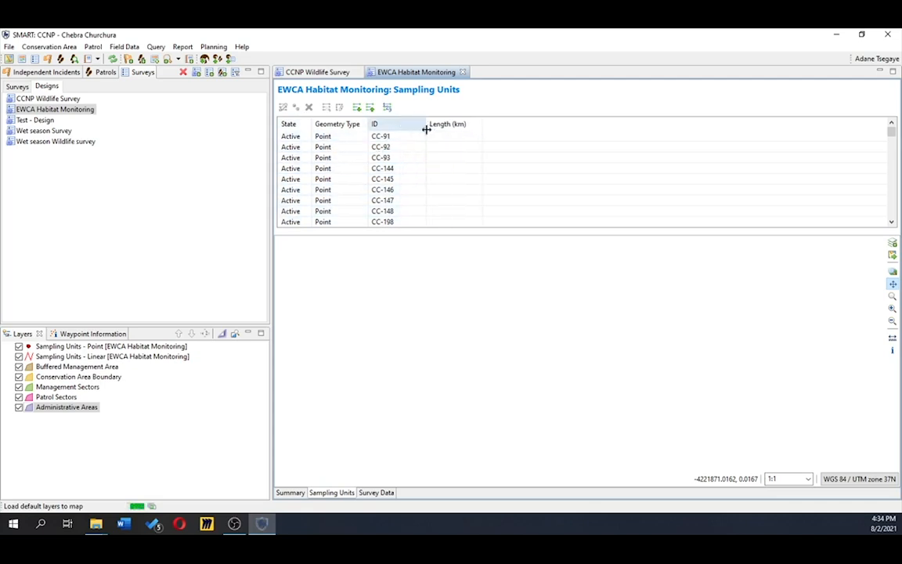
pyautogui.scroll(-10, 407, 141)
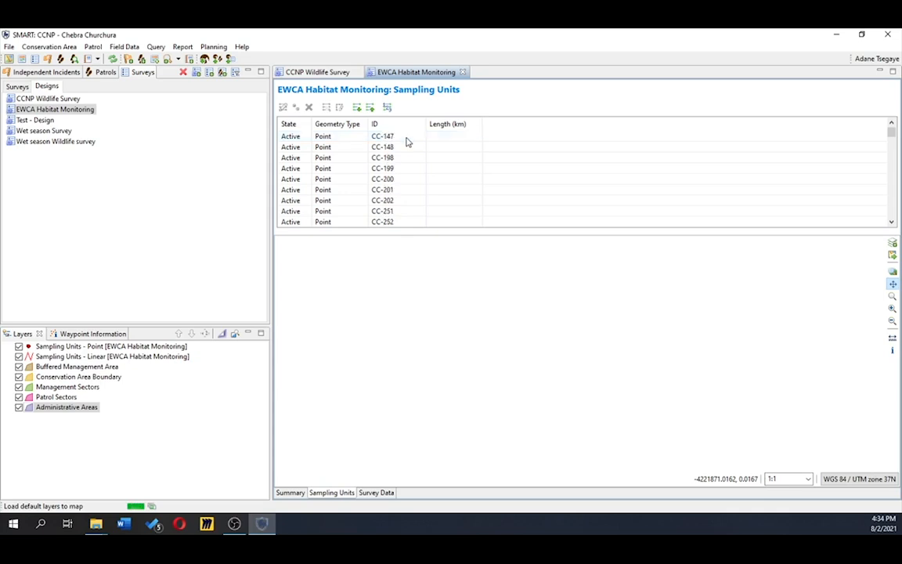
pyautogui.scroll(-10, 406, 141)
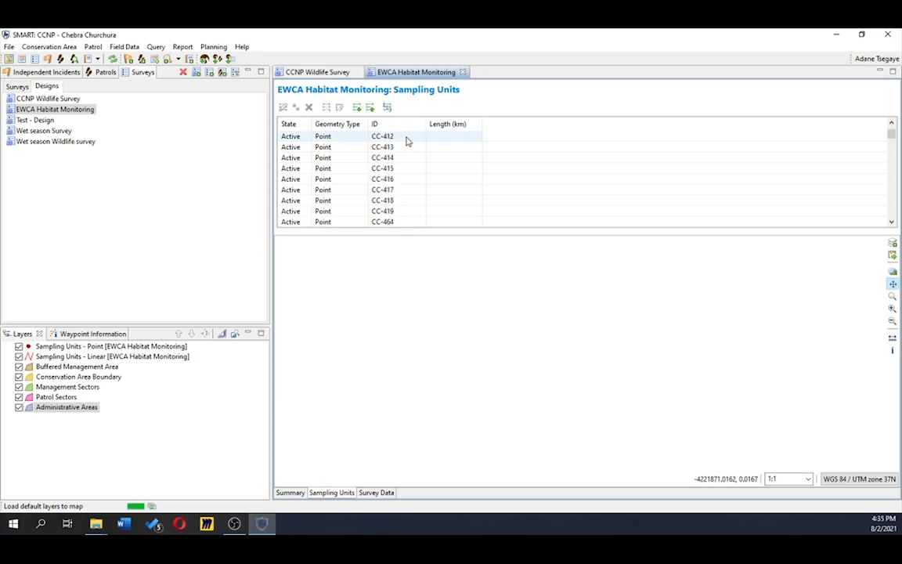
pyautogui.scroll(-5, 421, 144)
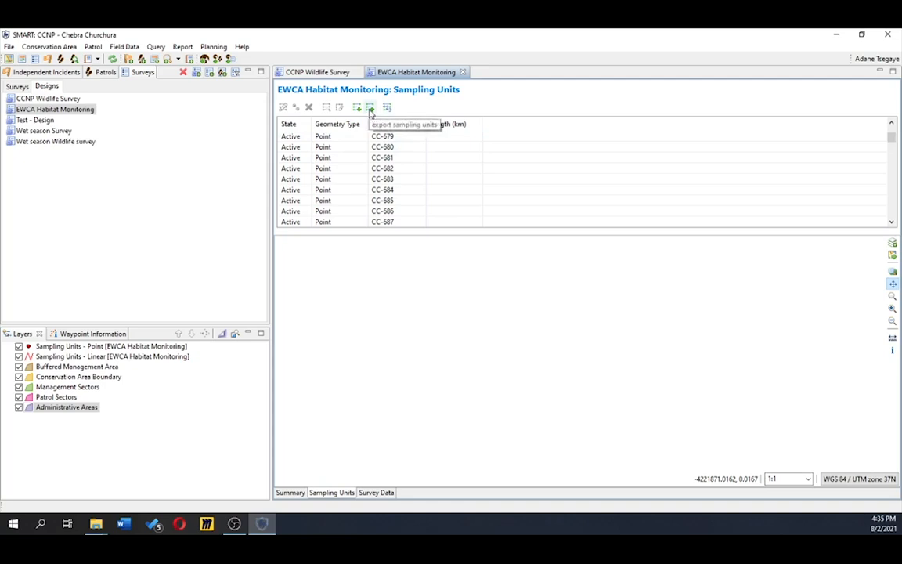
# Set up a shapefile export of the sampling units that includes only the Point type and excludes Linear
pyautogui.click(371, 108)
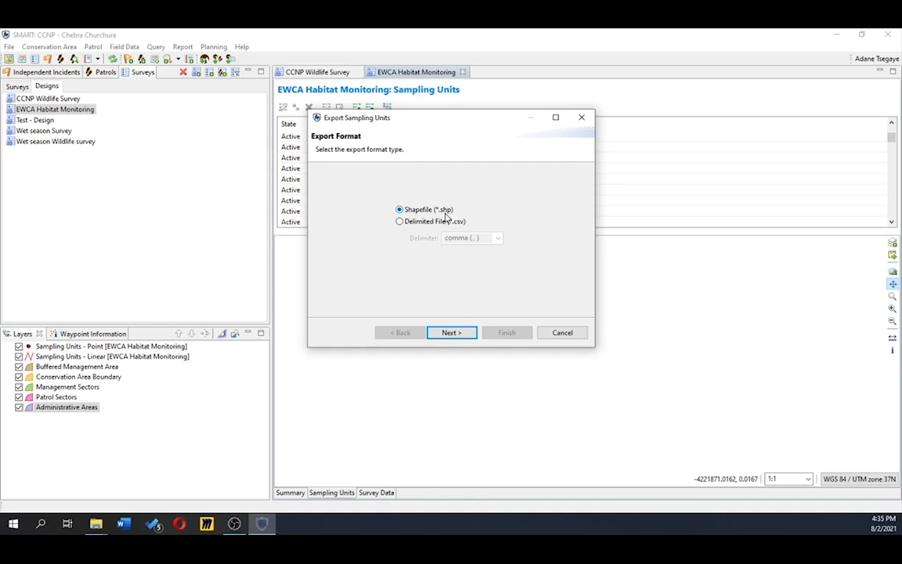
pyautogui.click(453, 335)
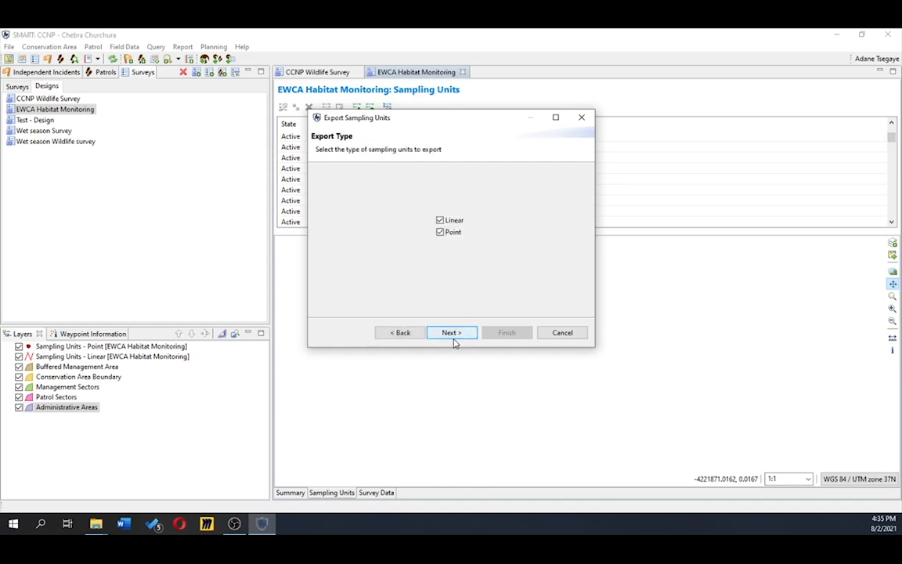
pyautogui.click(452, 222)
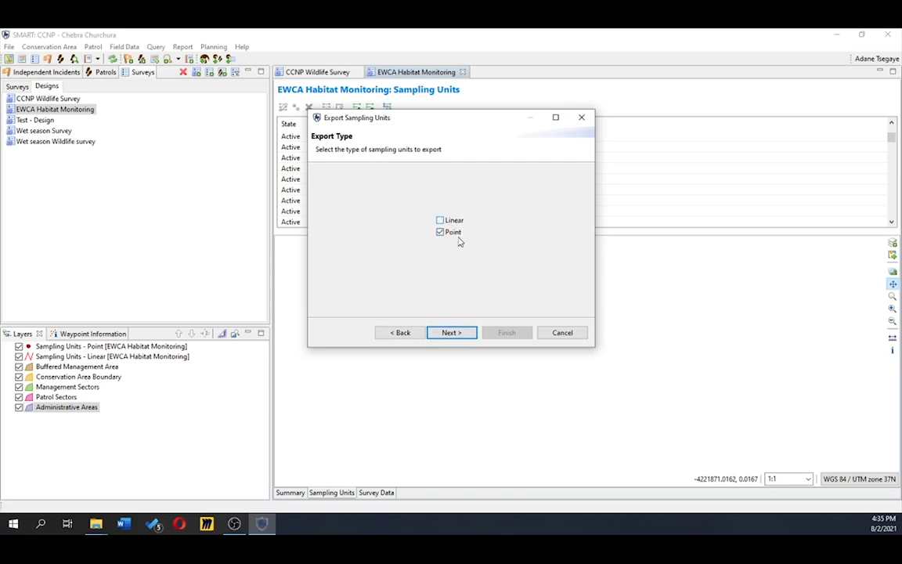
pyautogui.click(465, 335)
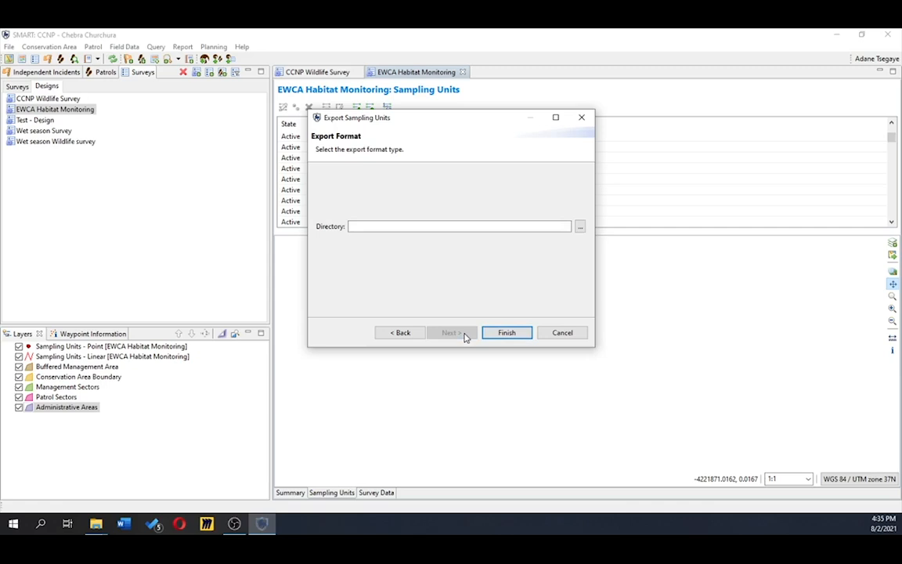
# Choose C:\SMART\Datarepository\Parks_data\Chebera_Churchura_data\sample_units as the output directory and finish the sampling units export
pyautogui.click(580, 228)
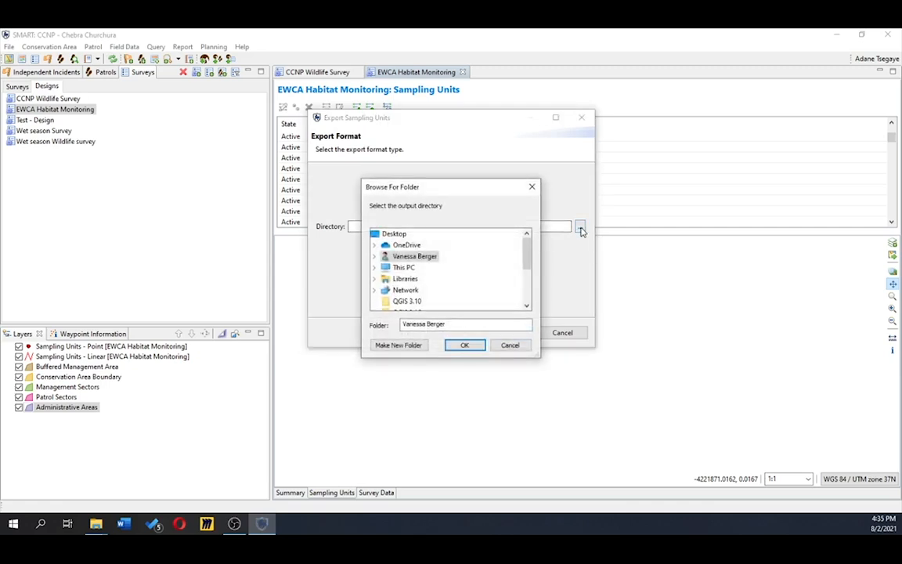
pyautogui.scroll(-3, 472, 273)
pyautogui.scroll(3, 468, 275)
pyautogui.scroll(-2, 407, 282)
pyautogui.scroll(3, 405, 282)
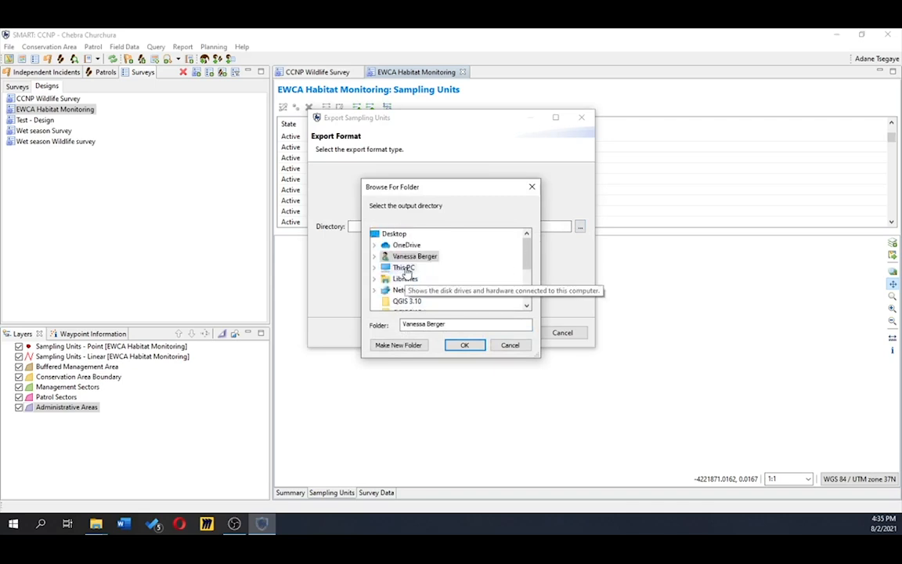
pyautogui.doubleClick(404, 268)
pyautogui.scroll(-1, 409, 270)
pyautogui.doubleClick(415, 290)
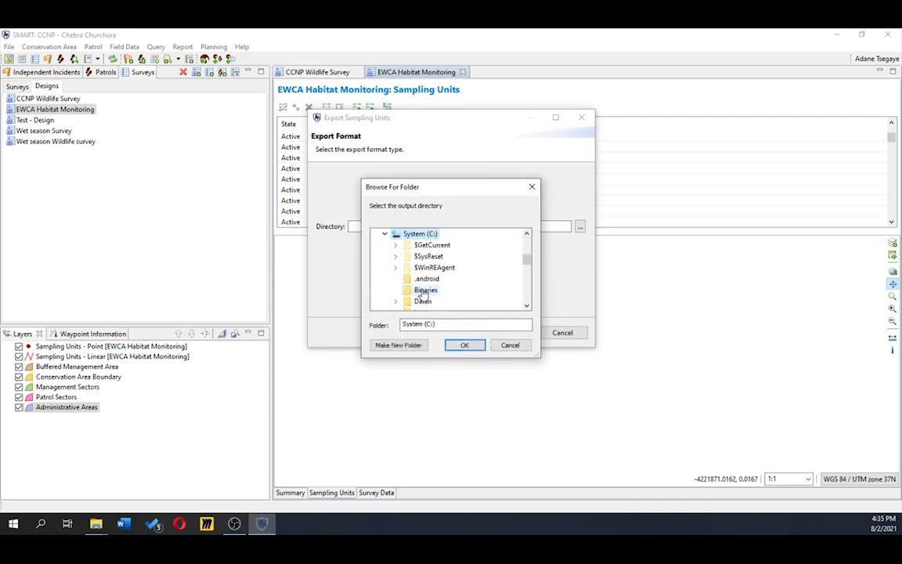
pyautogui.scroll(-4, 429, 295)
pyautogui.doubleClick(438, 280)
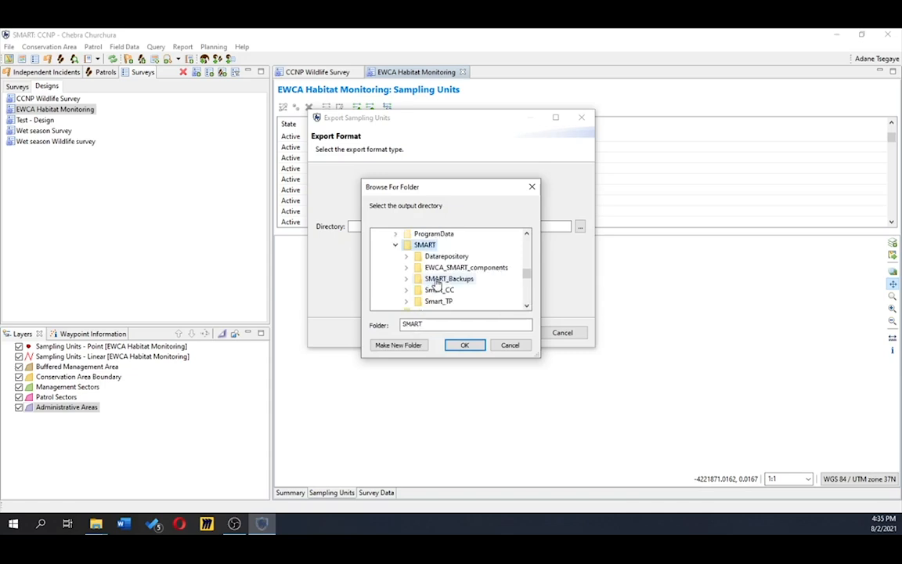
pyautogui.doubleClick(429, 255)
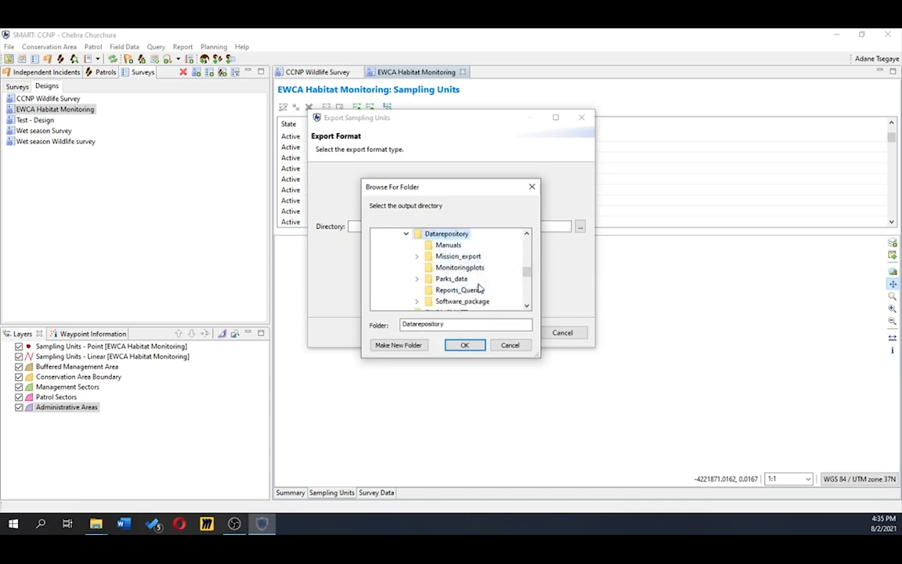
pyautogui.doubleClick(468, 282)
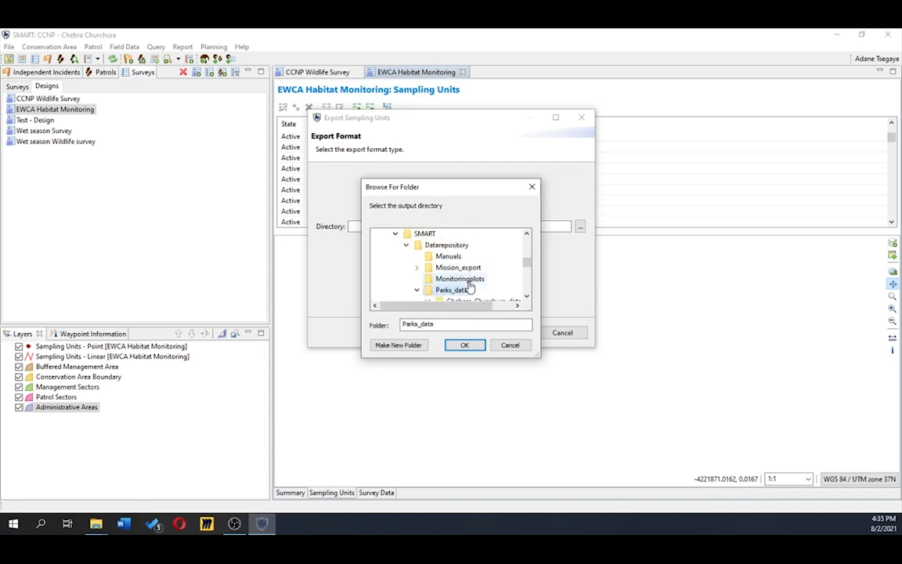
pyautogui.scroll(-2, 501, 284)
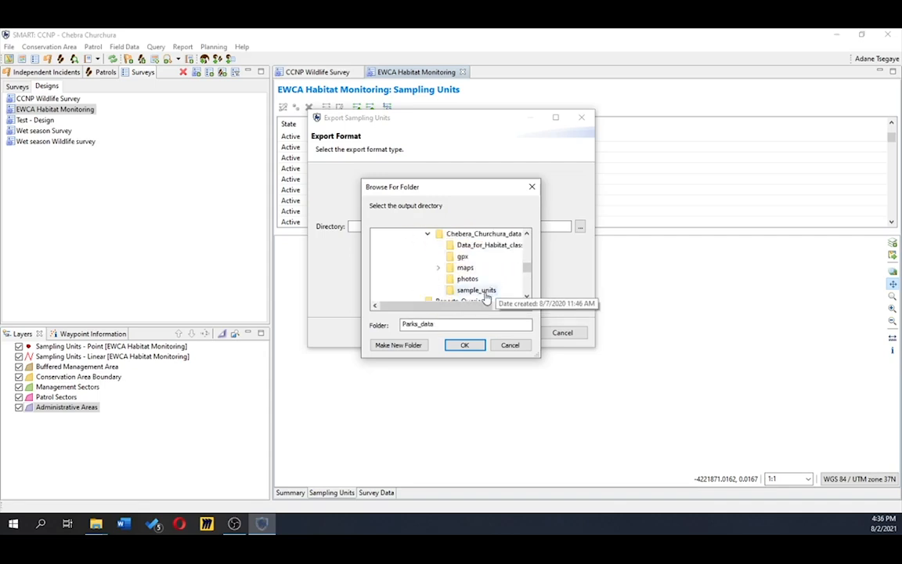
pyautogui.click(484, 292)
pyautogui.click(470, 350)
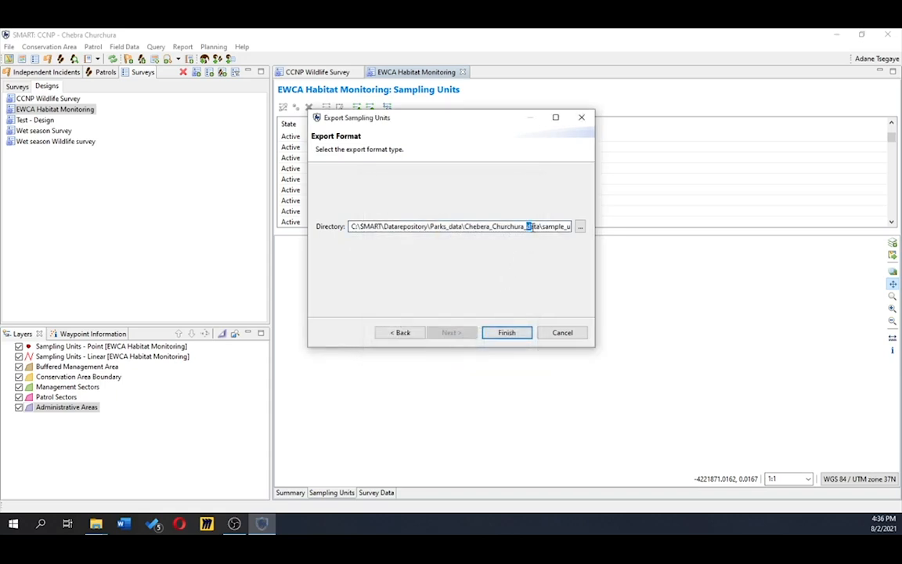
pyautogui.moveTo(529, 223); pyautogui.dragTo(640, 237)
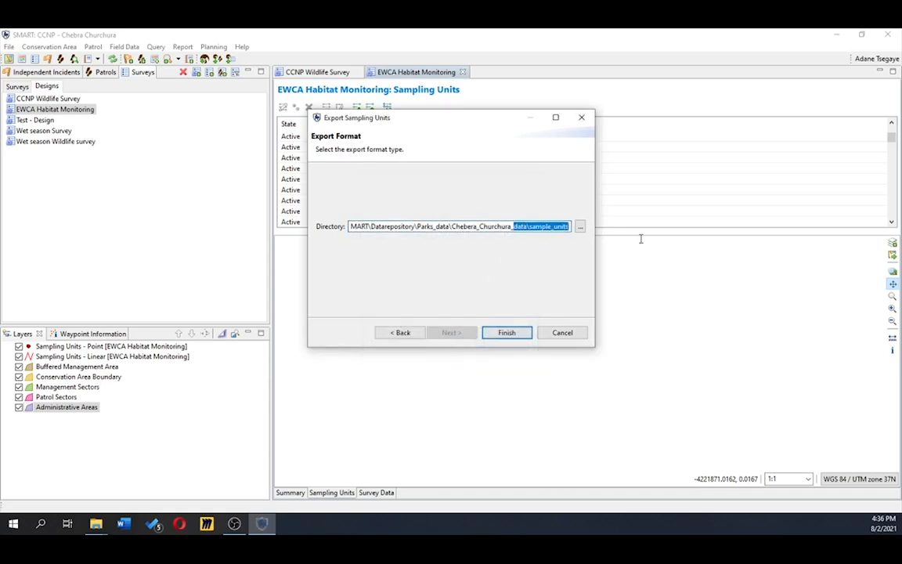
pyautogui.click(525, 337)
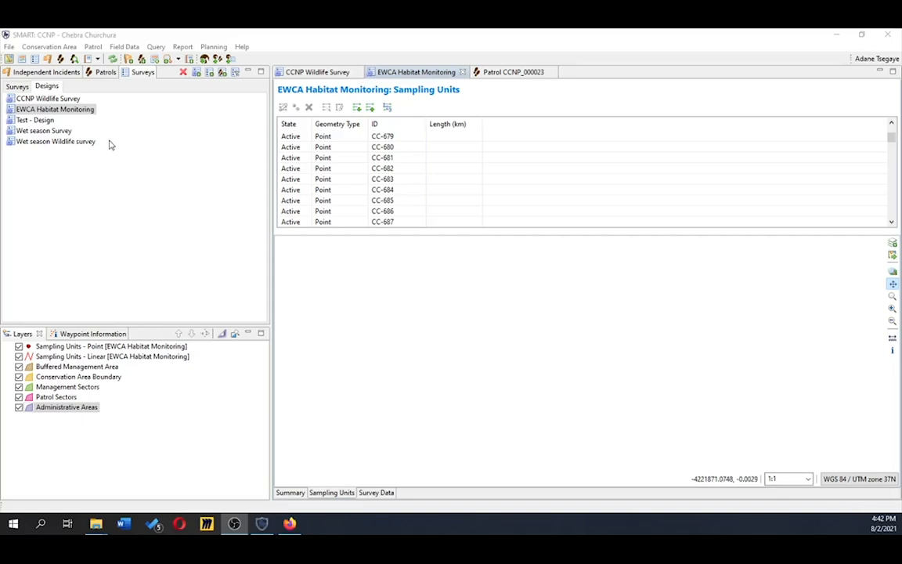
# Open patrol CCNP_000023 from the patrol list and show its waypoints for the day Nov 19, 2020
pyautogui.click(22, 86)
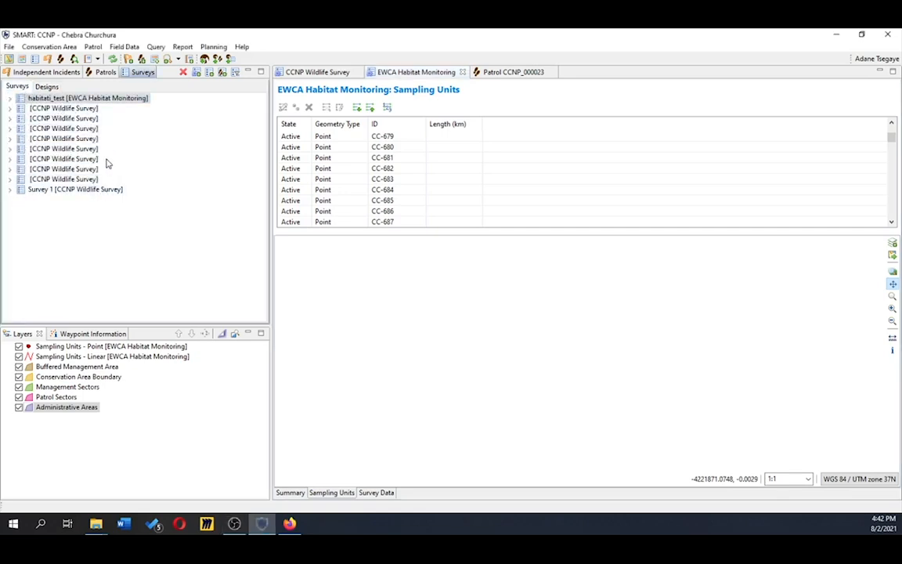
pyautogui.click(100, 72)
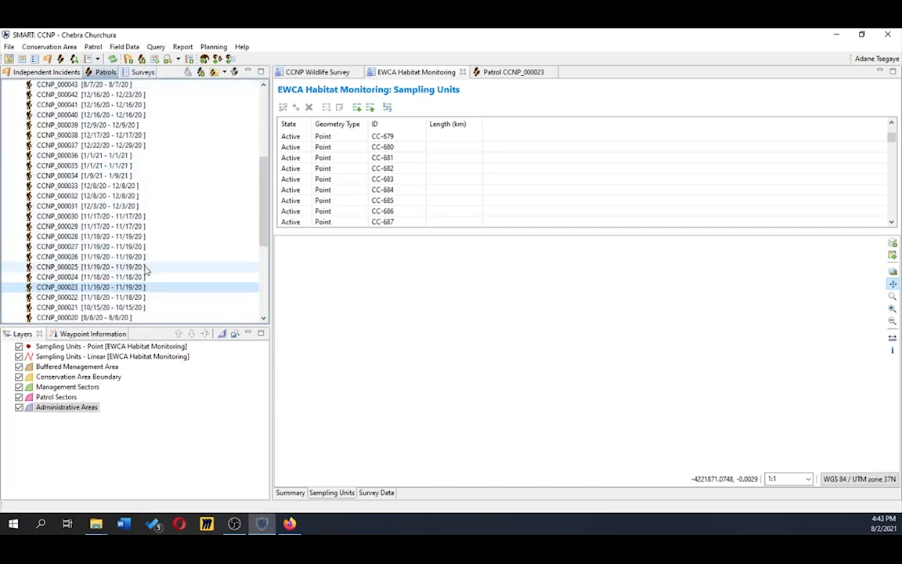
pyautogui.doubleClick(144, 291)
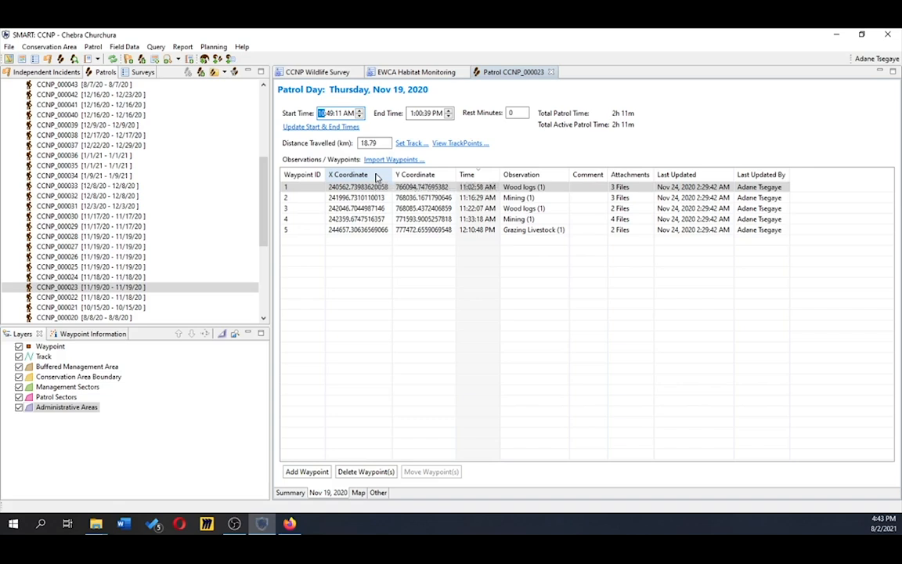
# Change the X coordinate of waypoint 1 to 36.7521262
pyautogui.click(376, 186)
pyautogui.click(376, 187)
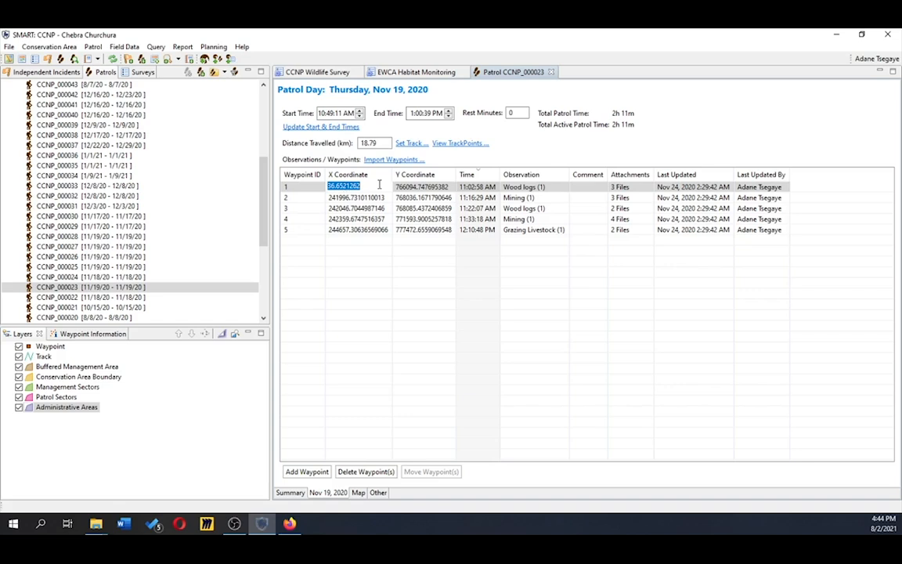
pyautogui.click(339, 184)
pyautogui.write('7')
pyautogui.press('Return')
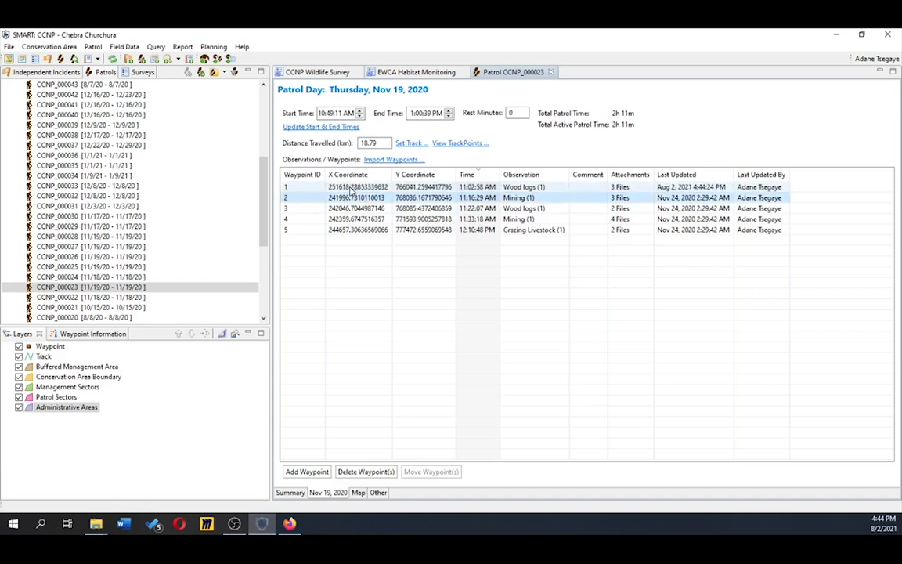
# Set the X coordinate of waypoint 1 back to 36.6521262
pyautogui.click(350, 188)
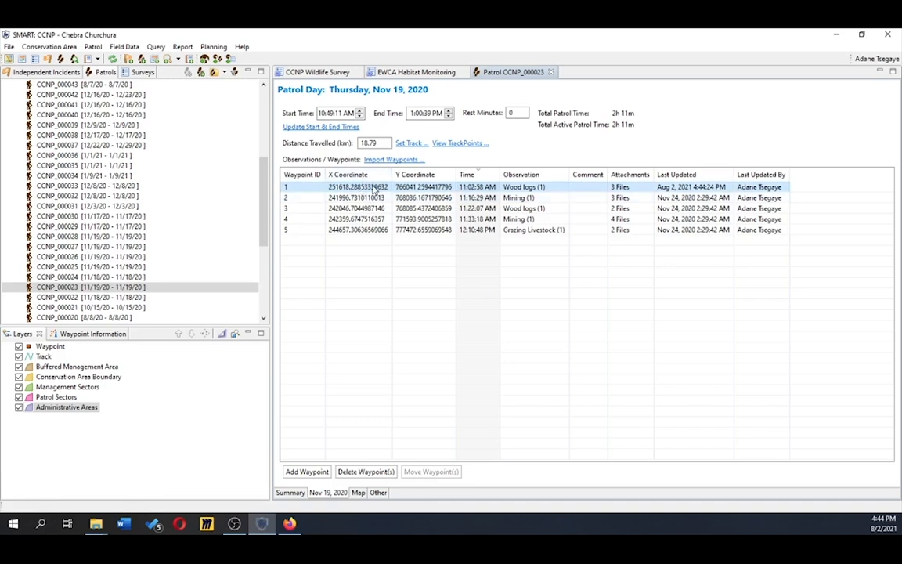
pyautogui.click(368, 188)
pyautogui.write('36.7521262')
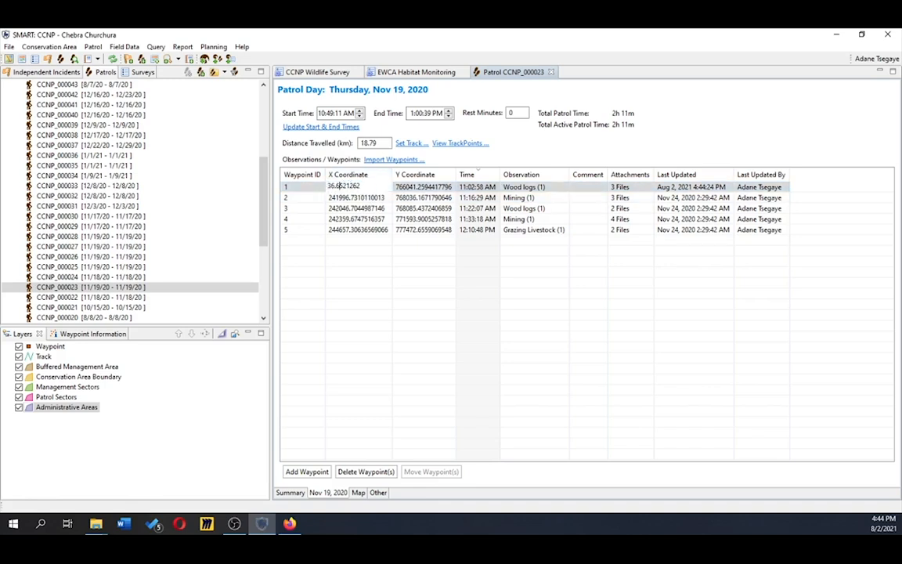
pyautogui.press('Return')
# Display the patrol on the map and load Management_sectors_map as its basemap
pyautogui.hotkey('alt', 'Tab')
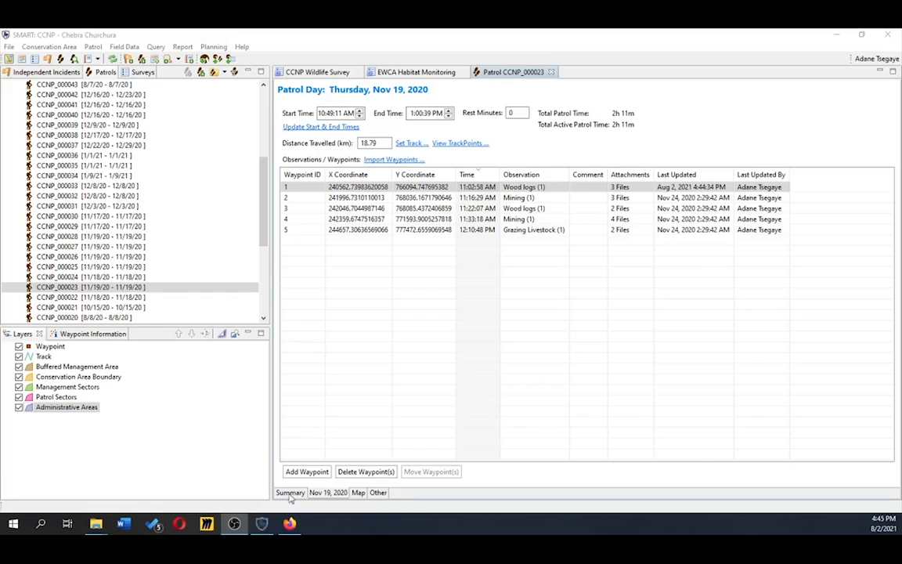
pyautogui.click(362, 494)
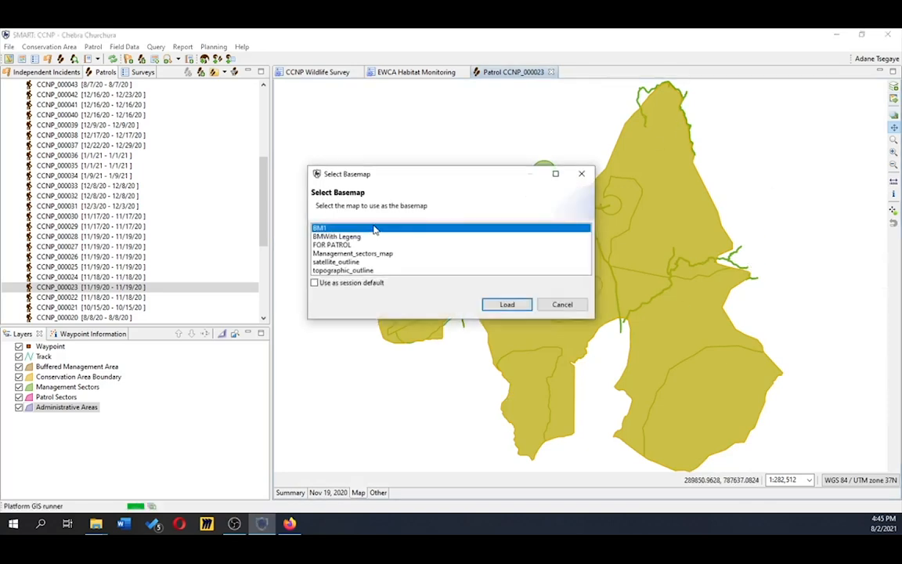
pyautogui.click(349, 253)
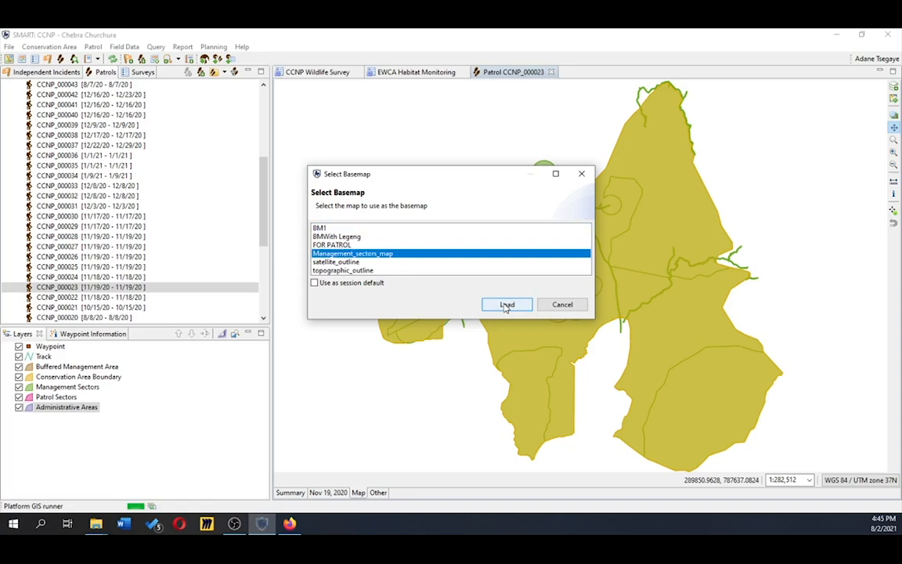
pyautogui.click(506, 305)
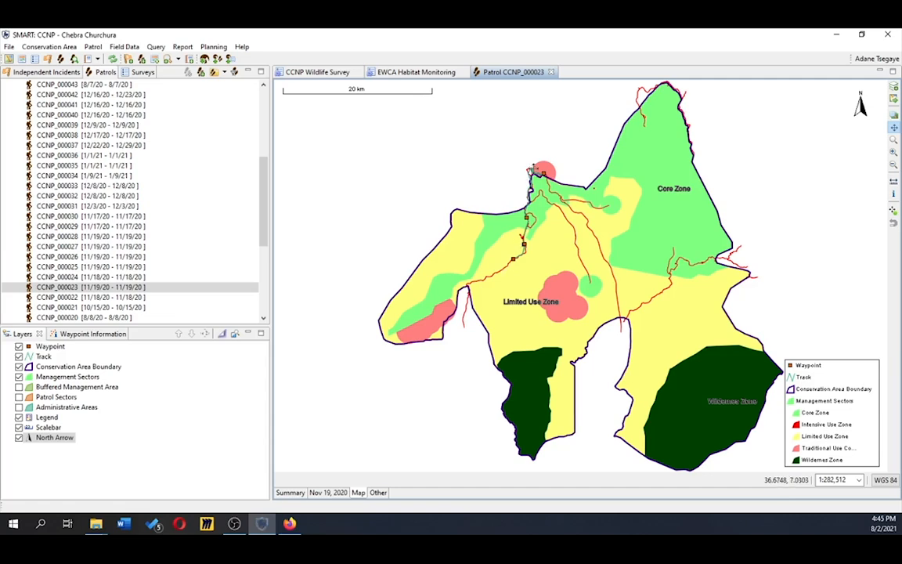
# Move waypoint 5 on the map to just beneath the Traditional Use Community Access Zone label, and undo the move
pyautogui.scroll(1, 526, 179)
pyautogui.scroll(4, 526, 179)
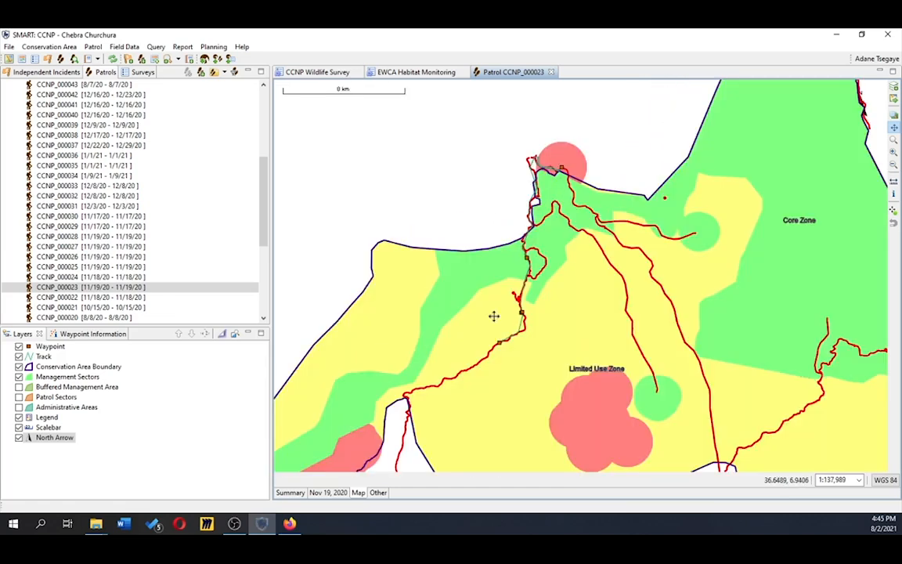
pyautogui.click(894, 210)
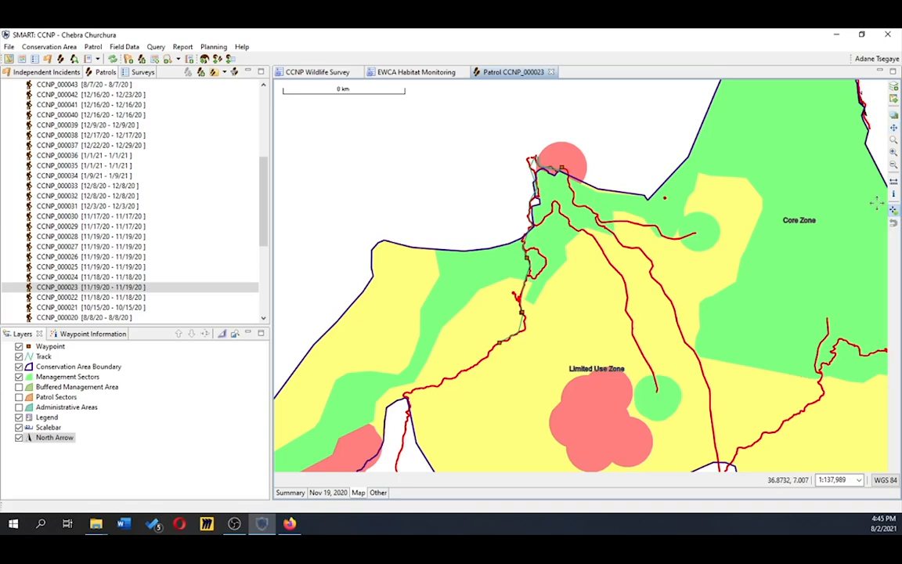
pyautogui.scroll(3, 562, 167)
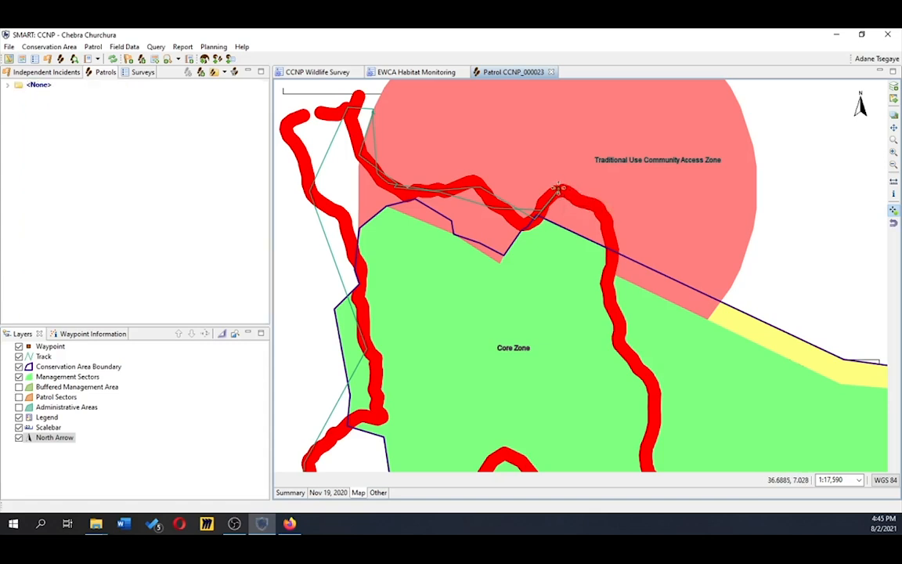
pyautogui.moveTo(558, 189)
pyautogui.moveTo(613, 173)
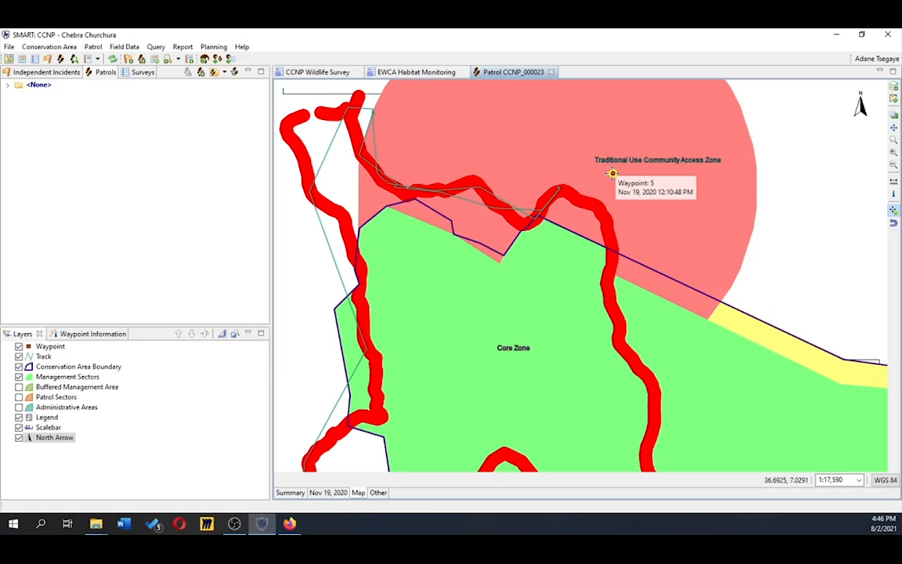
pyautogui.click(895, 225)
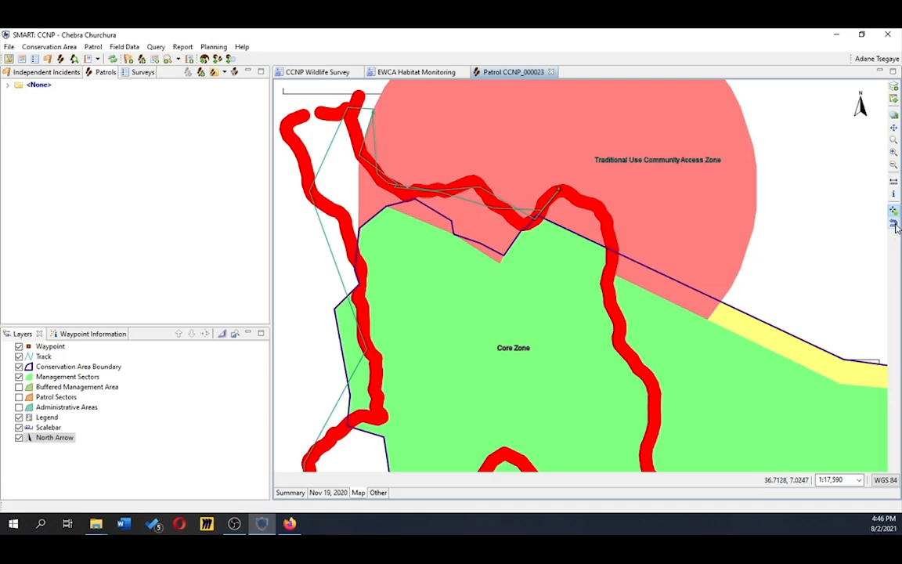
# Examine the patrol track and its waypoints along the park boundary through the Core Zone and Limited Use Zone
pyautogui.moveTo(467, 334); pyautogui.dragTo(510, 314)
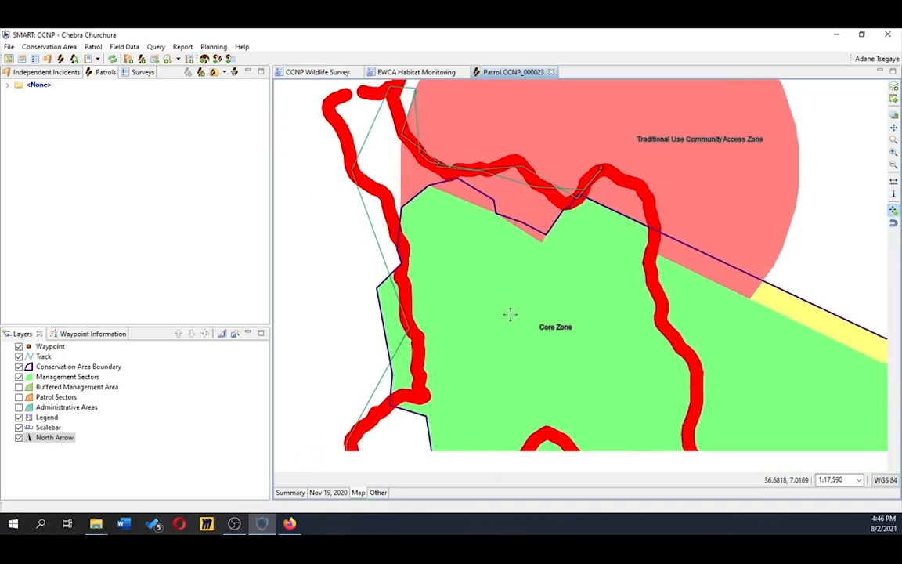
pyautogui.scroll(-2, 510, 314)
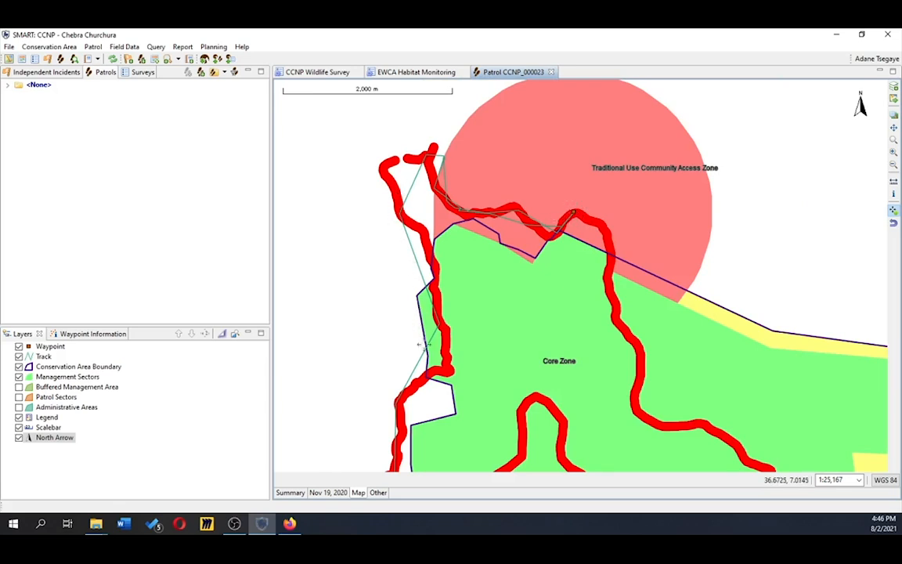
pyautogui.moveTo(435, 352); pyautogui.dragTo(457, 243)
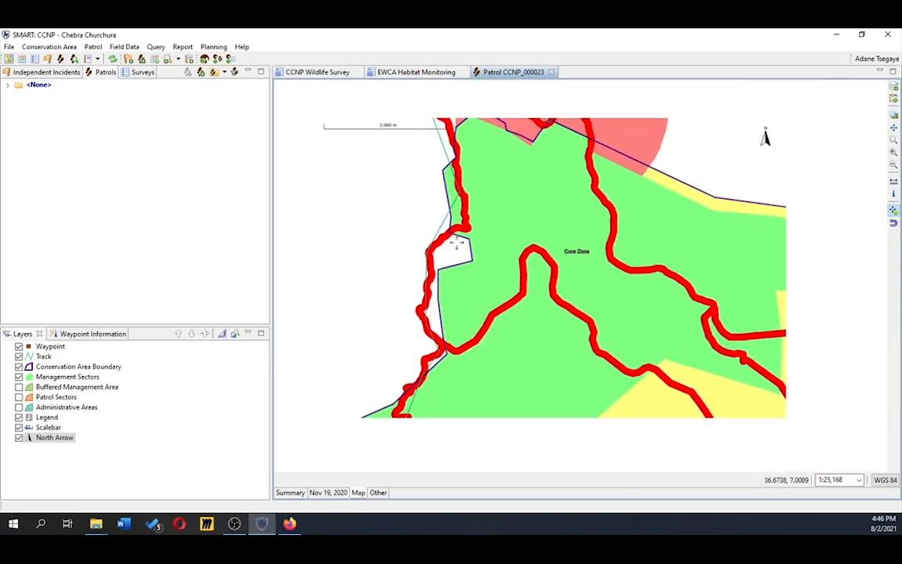
pyautogui.scroll(-2, 457, 243)
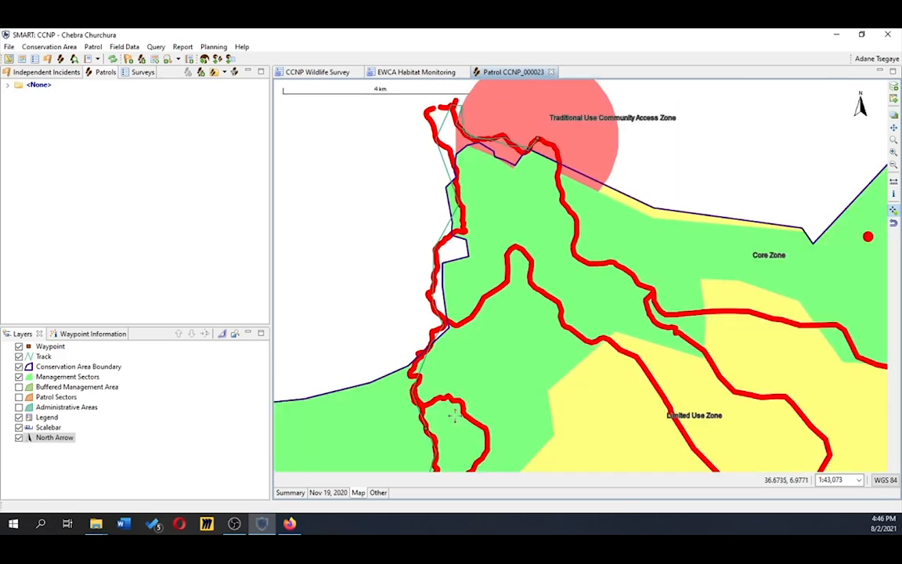
pyautogui.moveTo(454, 416); pyautogui.dragTo(454, 284)
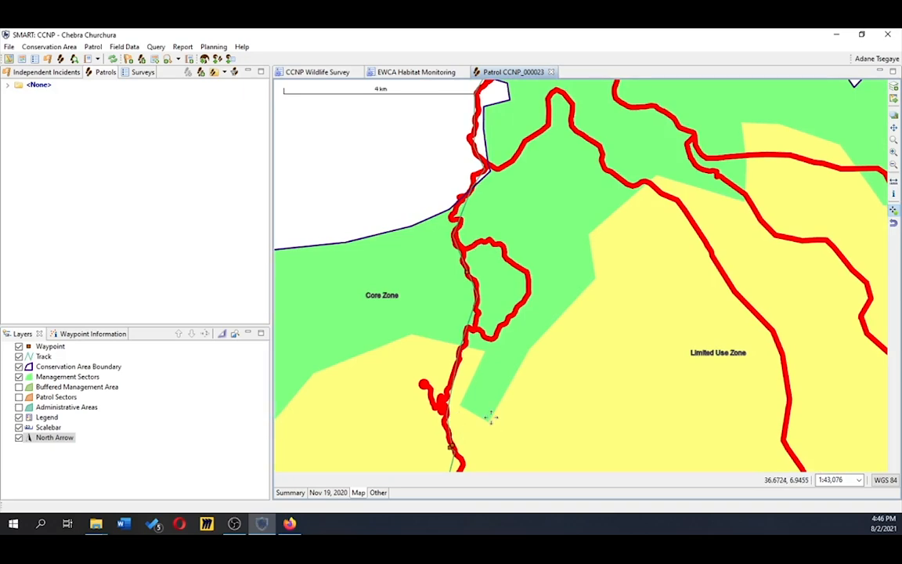
pyautogui.moveTo(487, 417); pyautogui.dragTo(477, 247)
pyautogui.scroll(1, 429, 229)
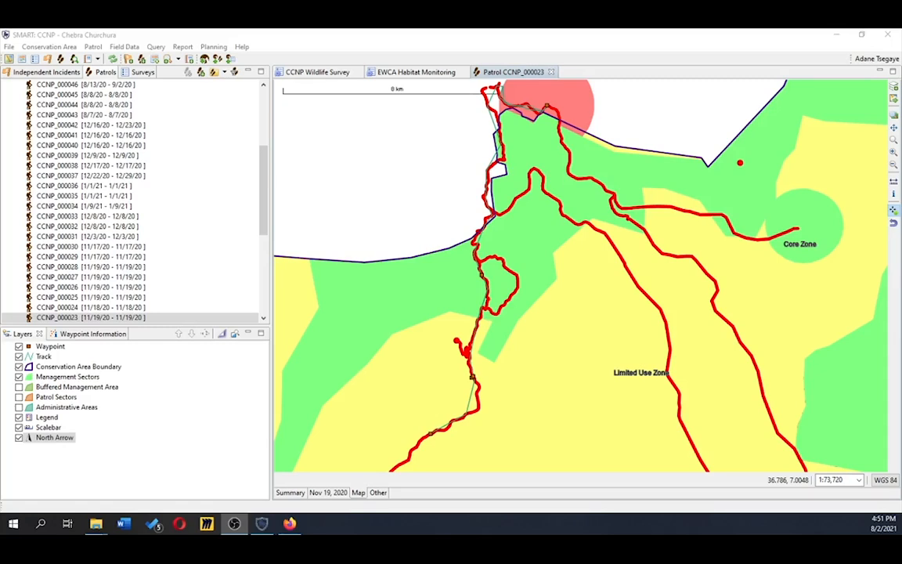
# Open the Nov 19, 2020 patrol day's track for editing and load Management_sectors_map as its basemap
pyautogui.click(329, 491)
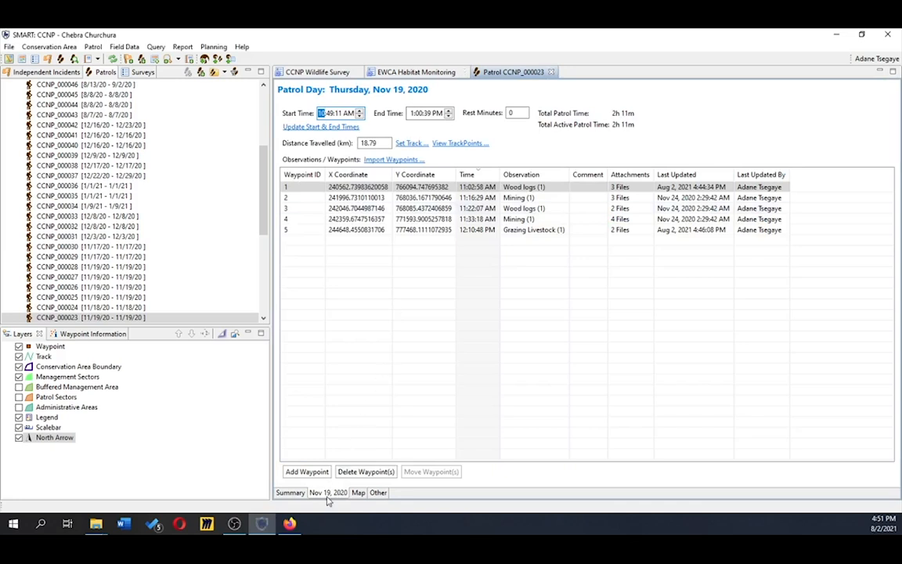
pyautogui.click(450, 146)
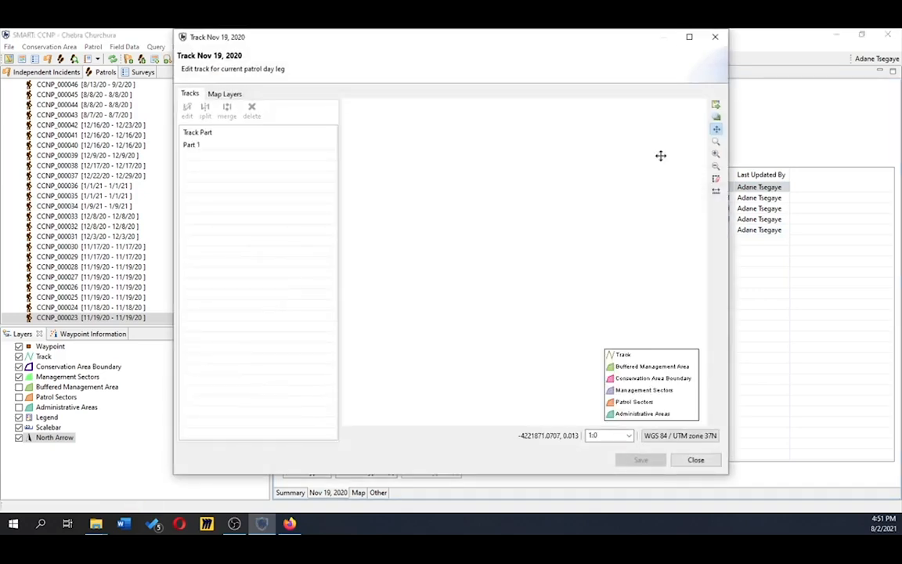
pyautogui.click(716, 107)
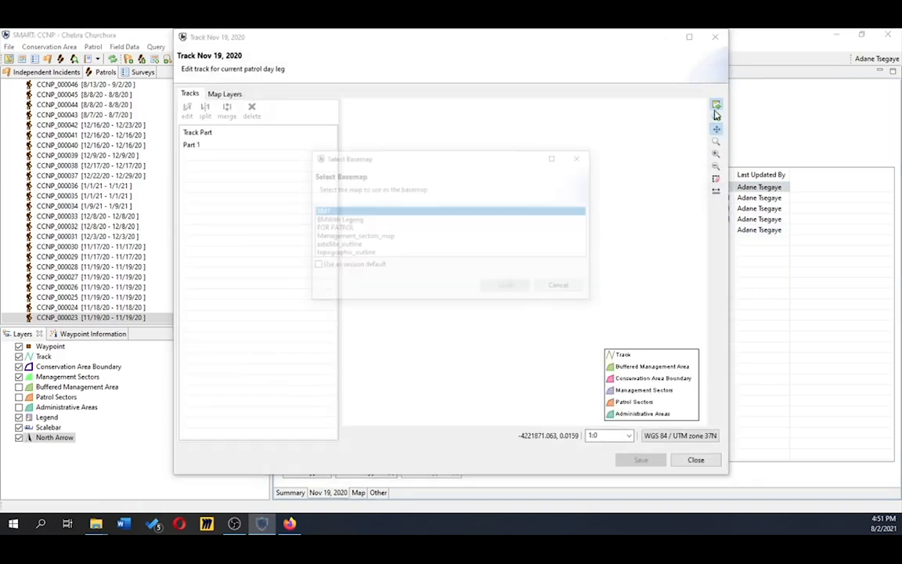
pyautogui.click(396, 236)
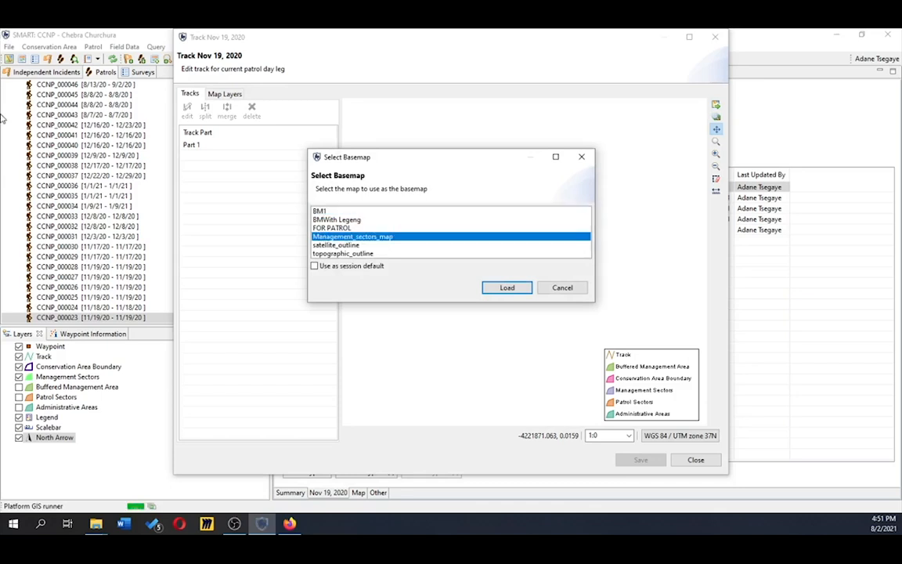
pyautogui.click(511, 288)
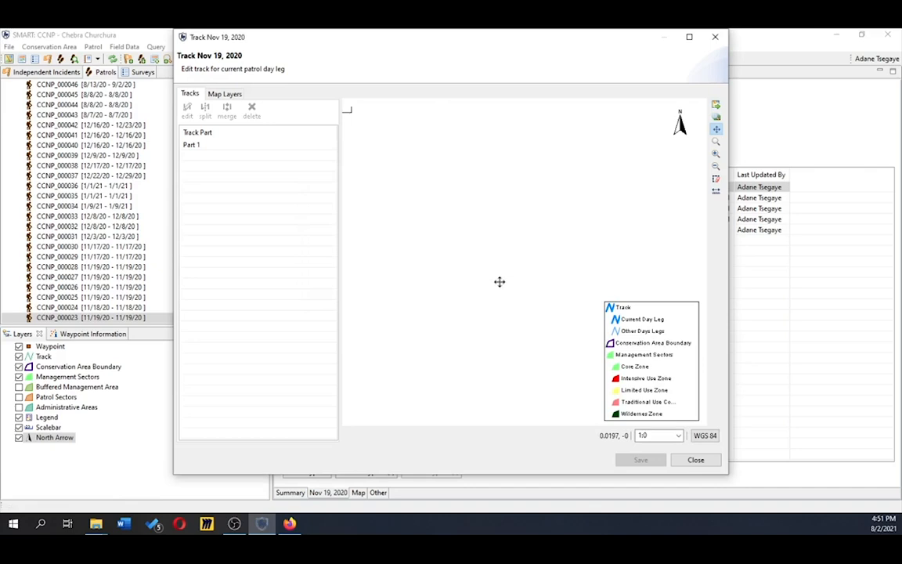
# Select track Part 1 and zoom the track map to it to inspect its route
pyautogui.click(226, 149)
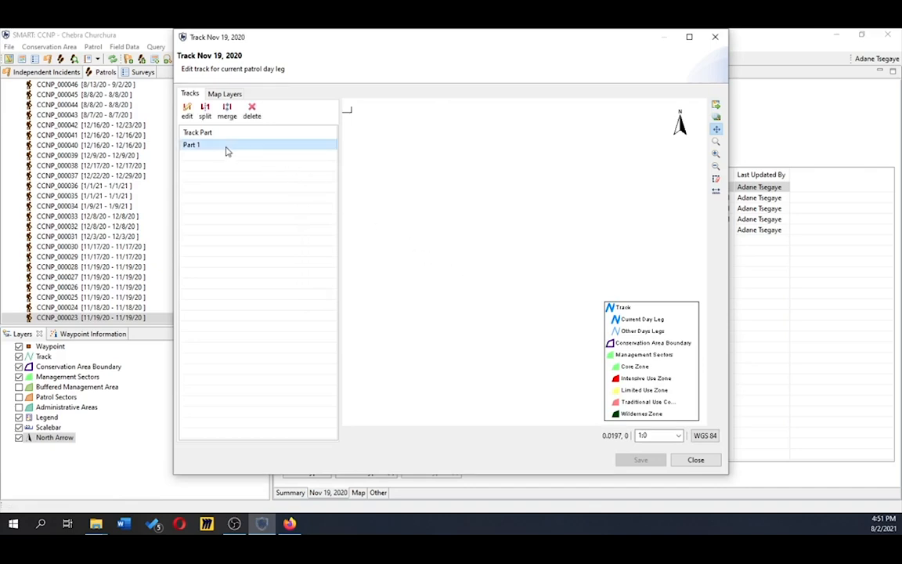
pyautogui.rightClick(226, 151)
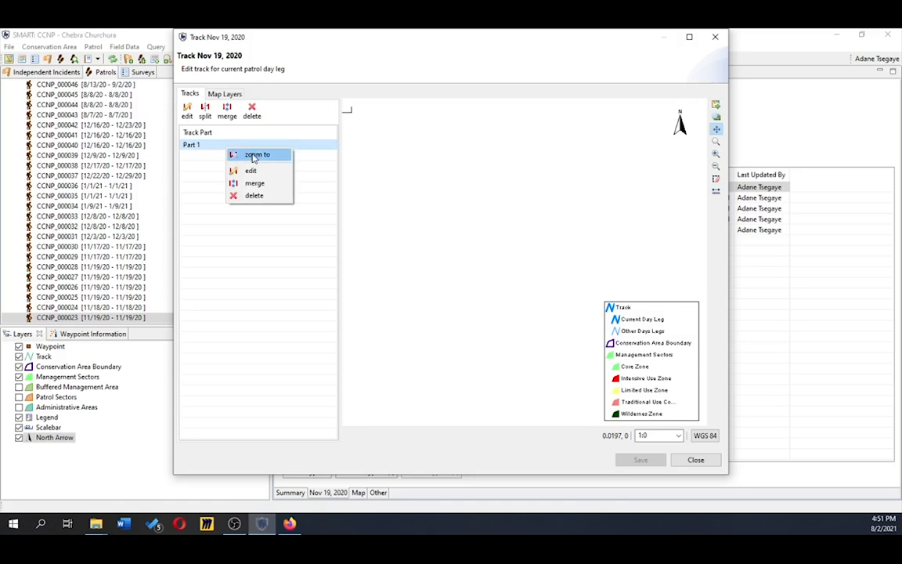
pyautogui.click(255, 156)
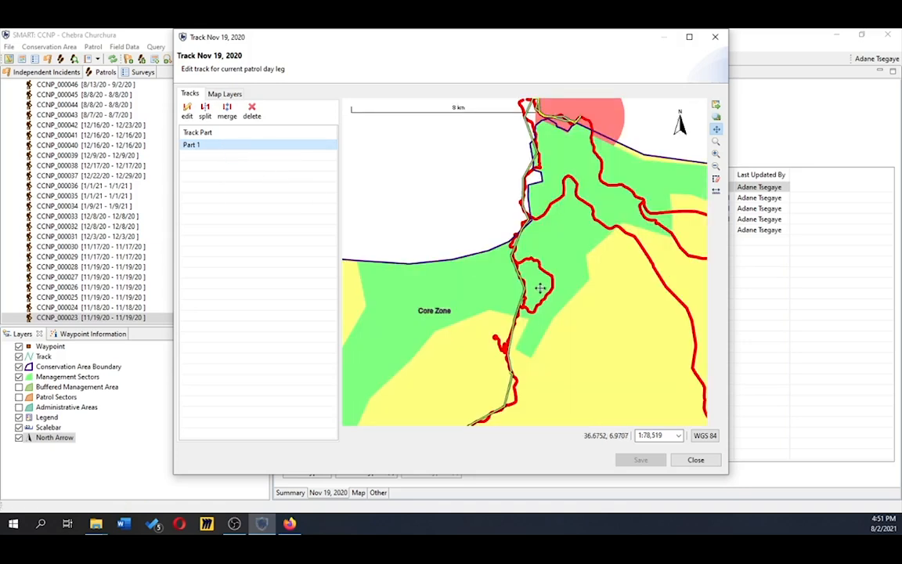
pyautogui.scroll(-3, 538, 288)
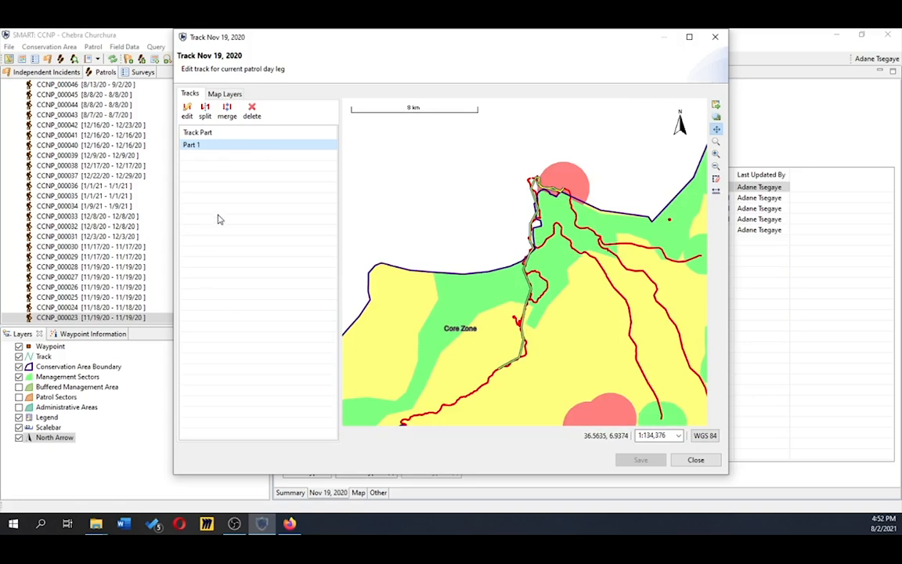
pyautogui.scroll(2, 505, 359)
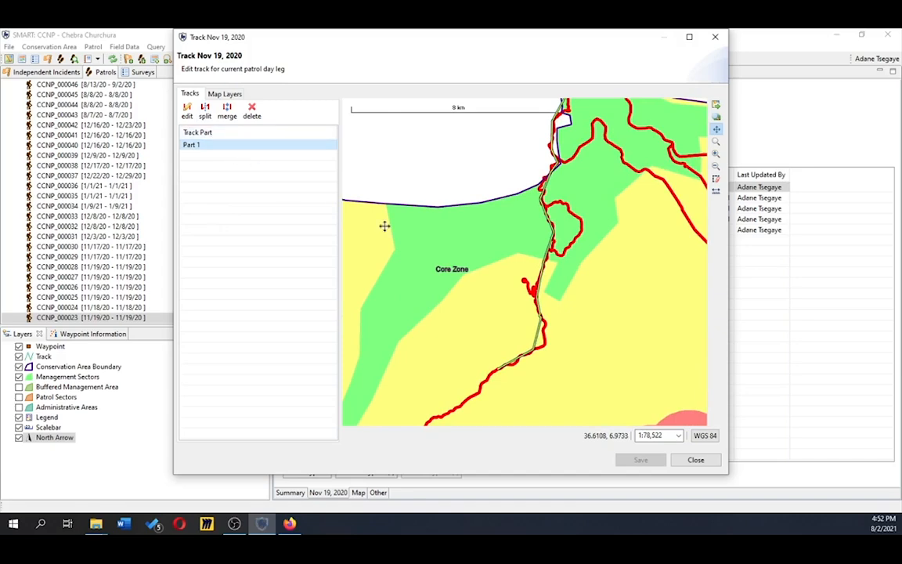
# Open the track points of Part 1 and review their coordinates and times from first to last
pyautogui.click(188, 115)
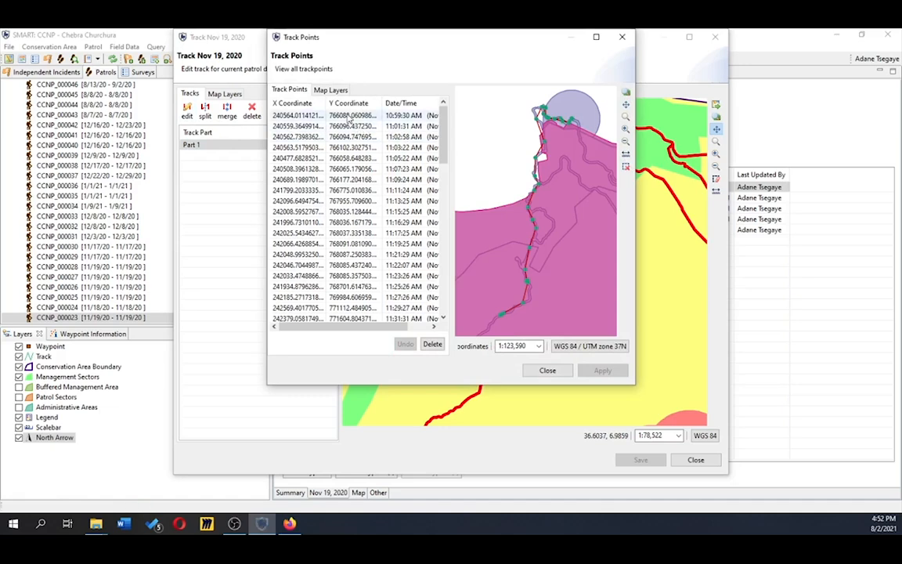
pyautogui.scroll(-10, 348, 118)
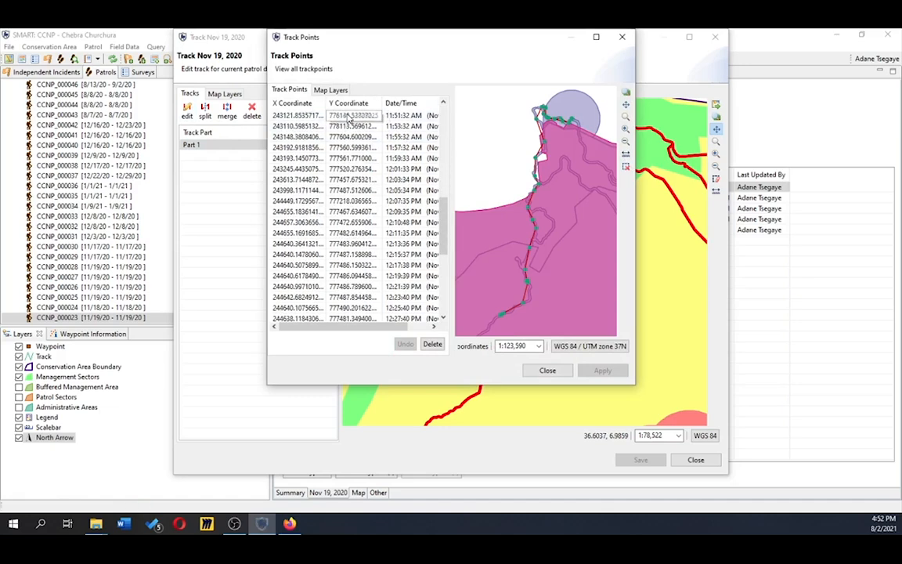
pyautogui.scroll(-6, 349, 118)
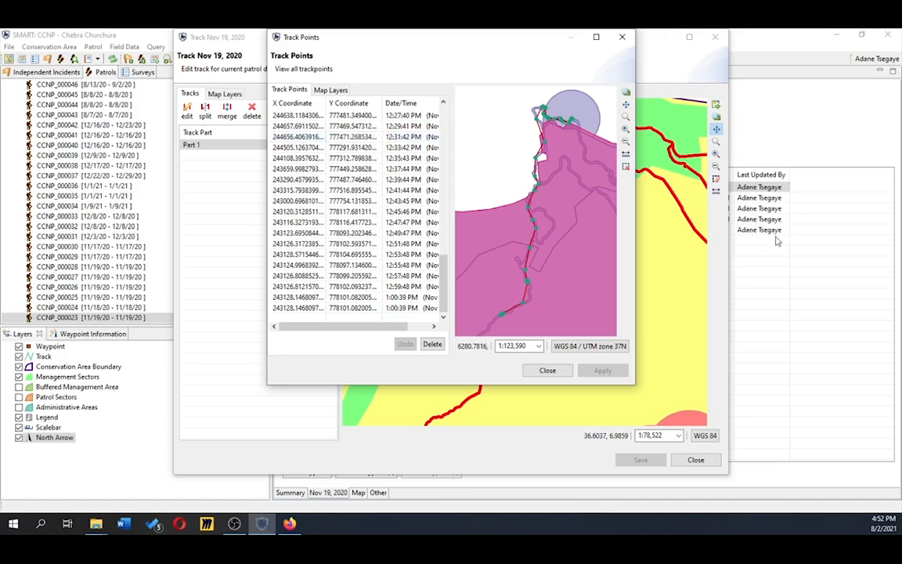
pyautogui.scroll(15, 356, 292)
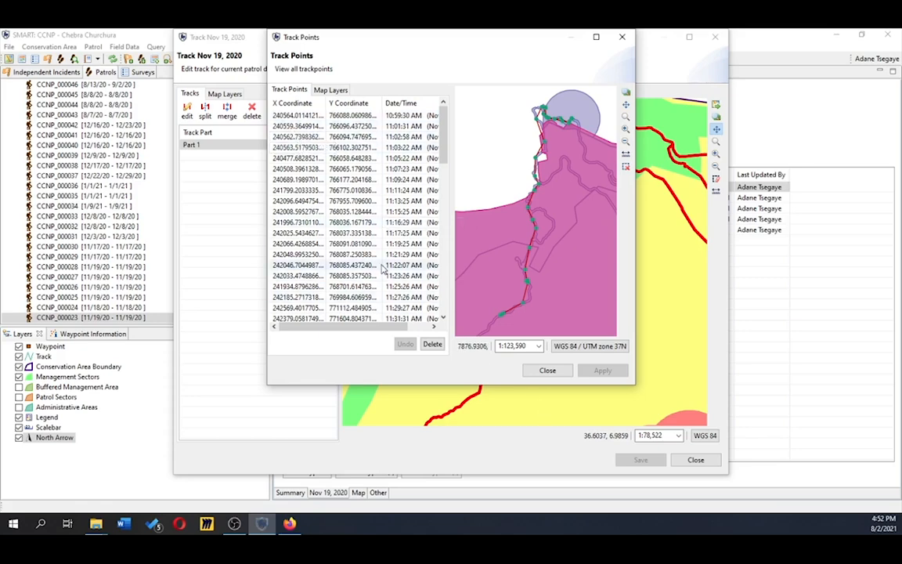
pyautogui.scroll(-4, 382, 268)
pyautogui.scroll(-7, 367, 247)
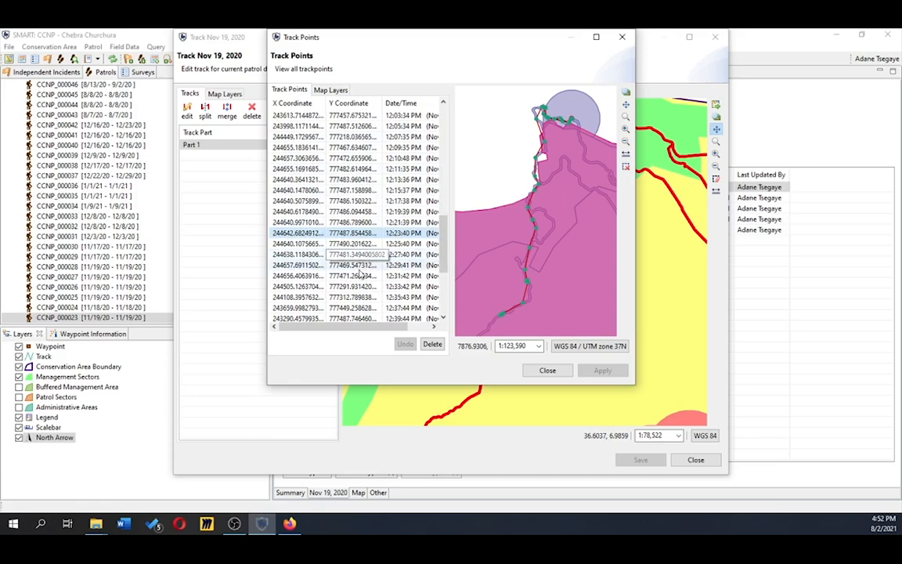
pyautogui.scroll(-4, 349, 258)
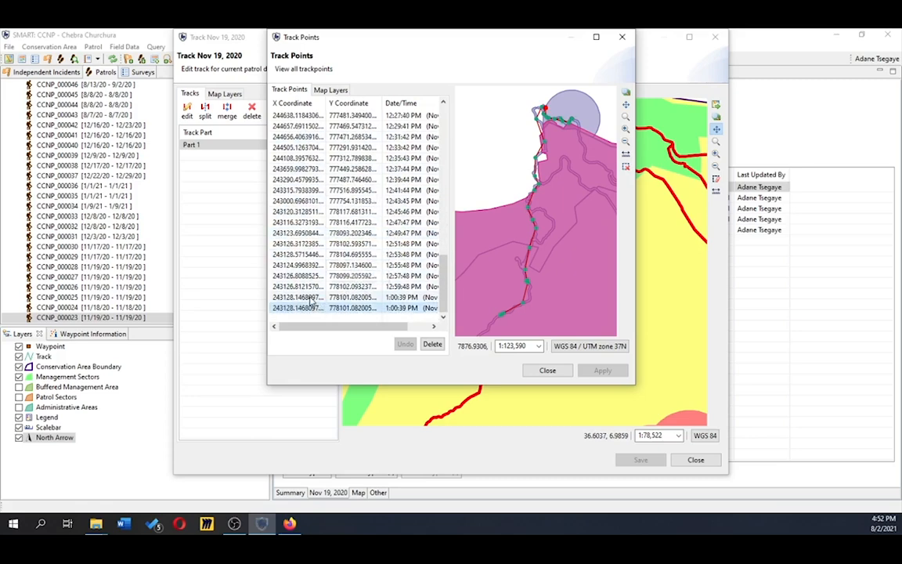
# Delete the last track point in the list, timed 1:00:39 PM, and undo the deletion
pyautogui.click(309, 308)
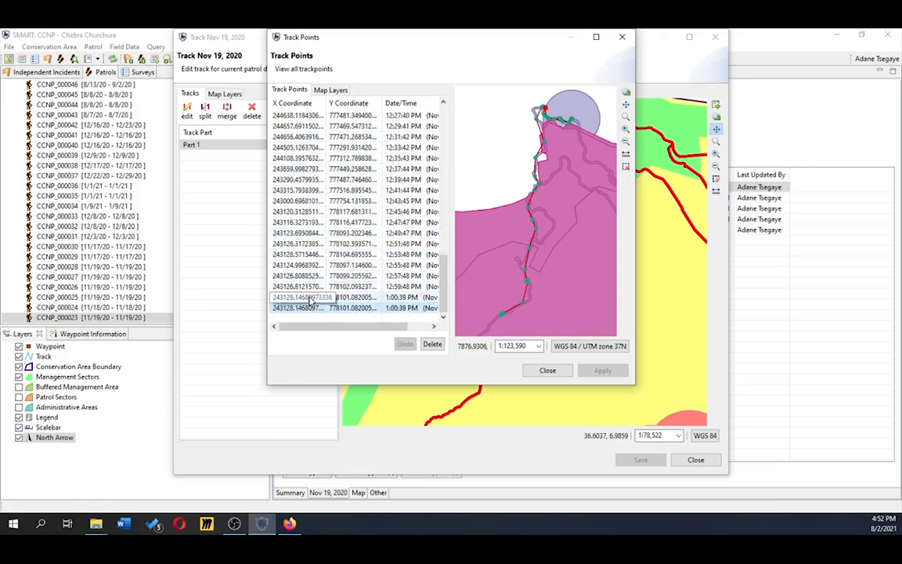
pyautogui.click(437, 346)
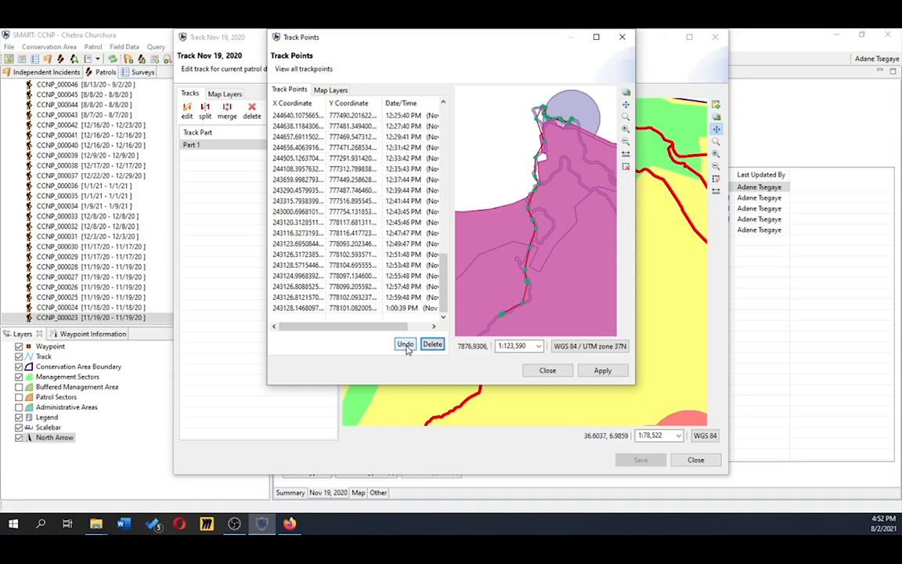
pyautogui.click(405, 346)
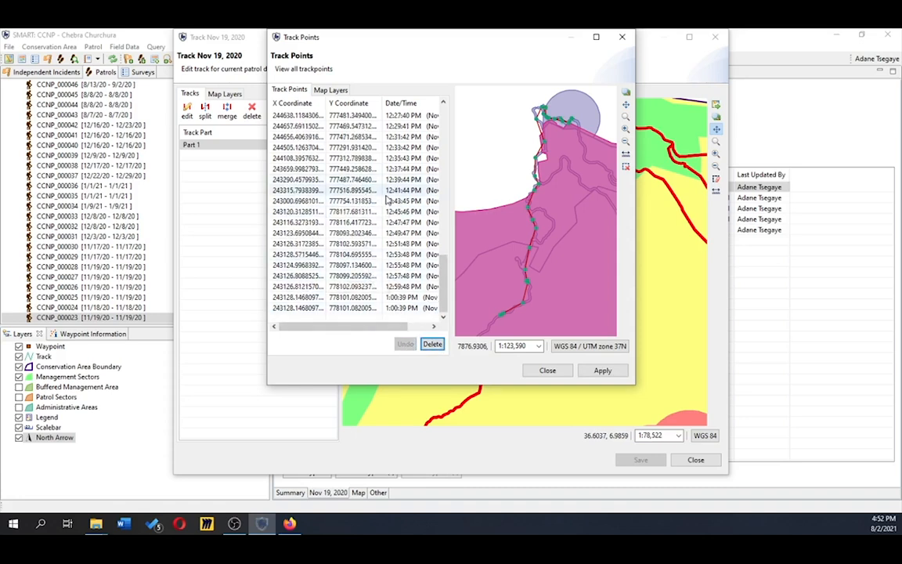
# View the map layers of the track points and close the track points without saving the changes
pyautogui.click(330, 91)
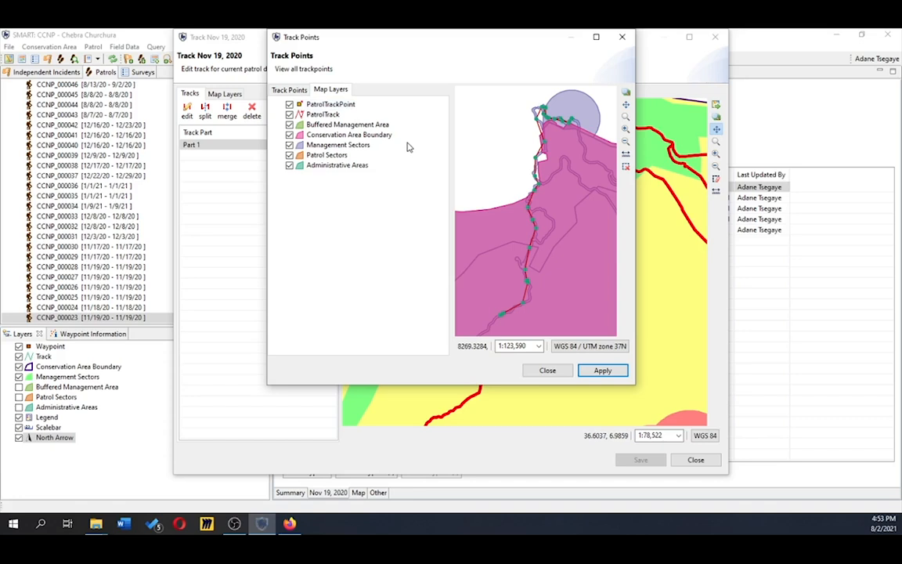
pyautogui.click(589, 375)
pyautogui.click(556, 373)
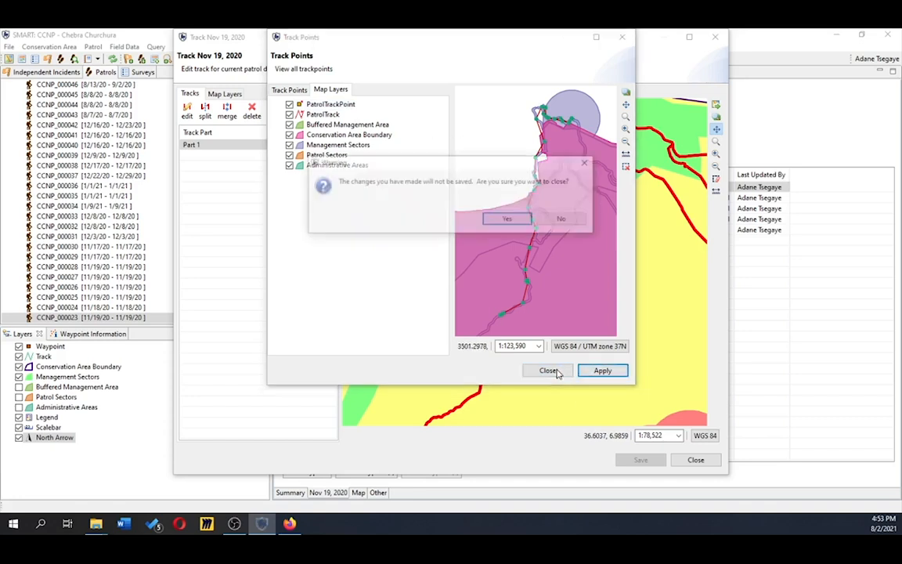
pyautogui.click(509, 221)
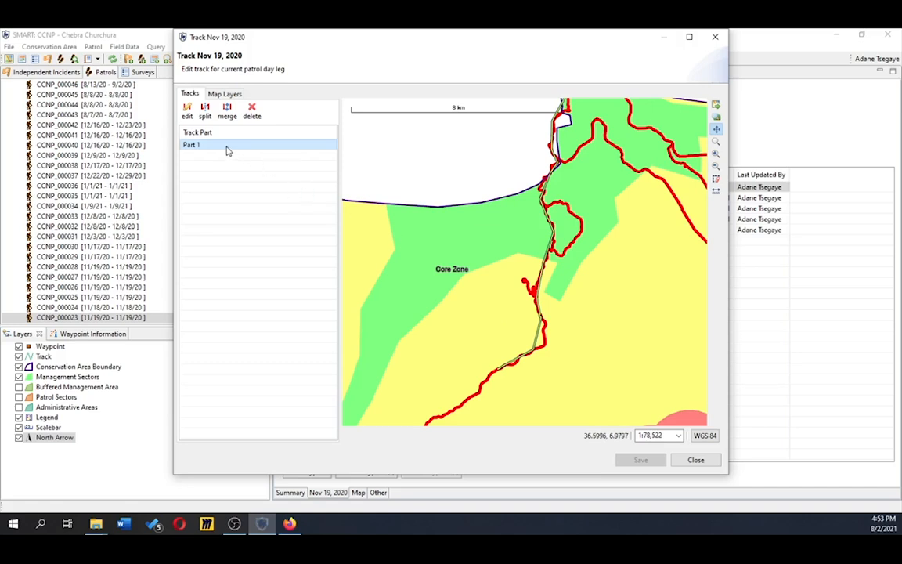
# Split track Part 1 in the Limited Use Zone, just before the track's bend, and highlight each resulting part on the map
pyautogui.click(205, 111)
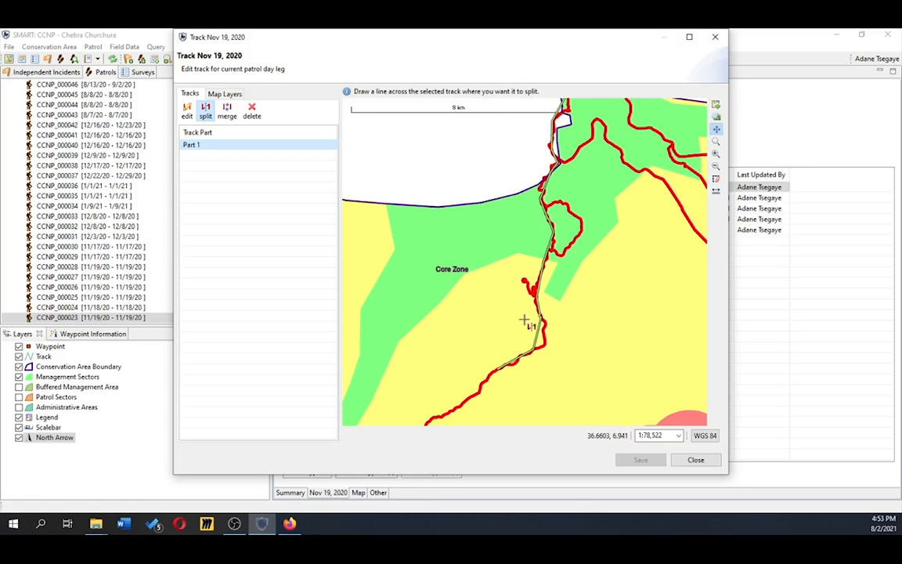
pyautogui.scroll(2, 532, 316)
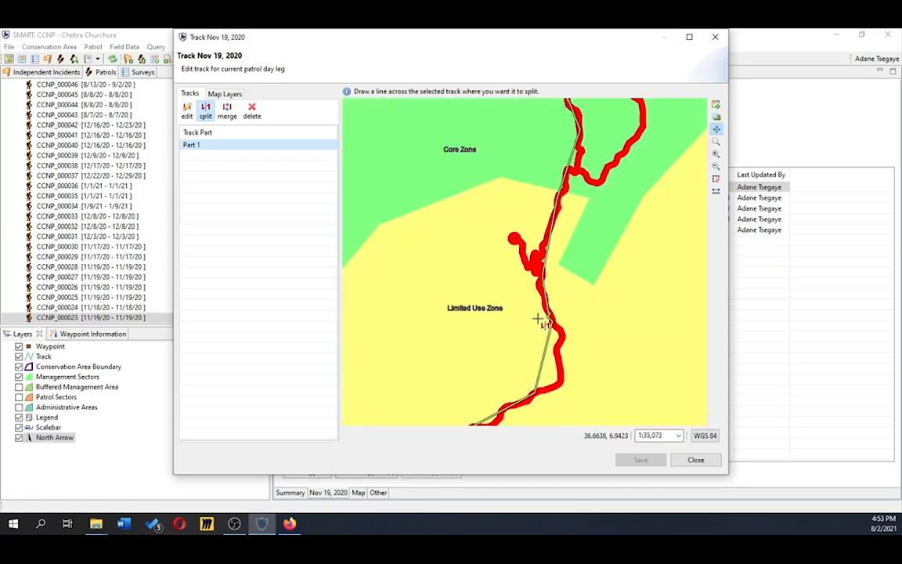
pyautogui.moveTo(538, 324); pyautogui.dragTo(564, 321)
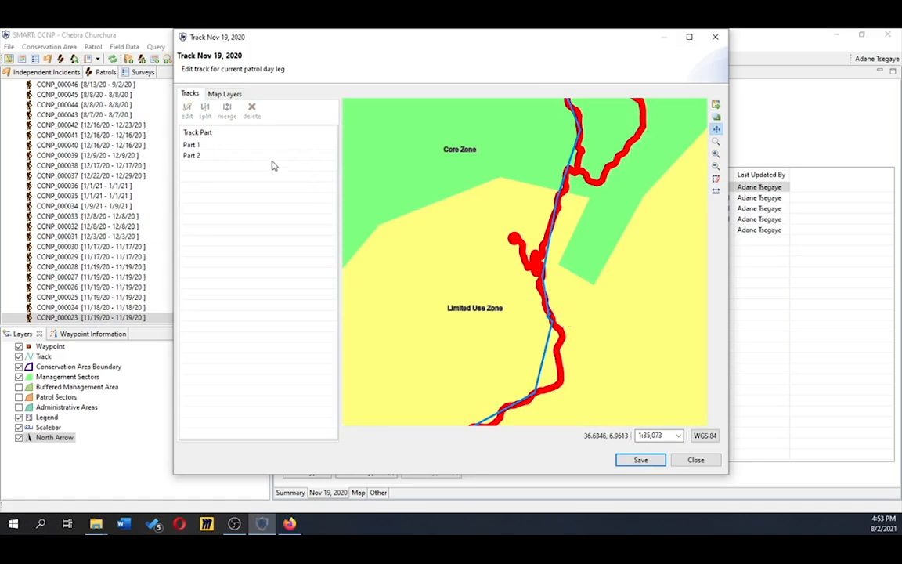
pyautogui.click(227, 150)
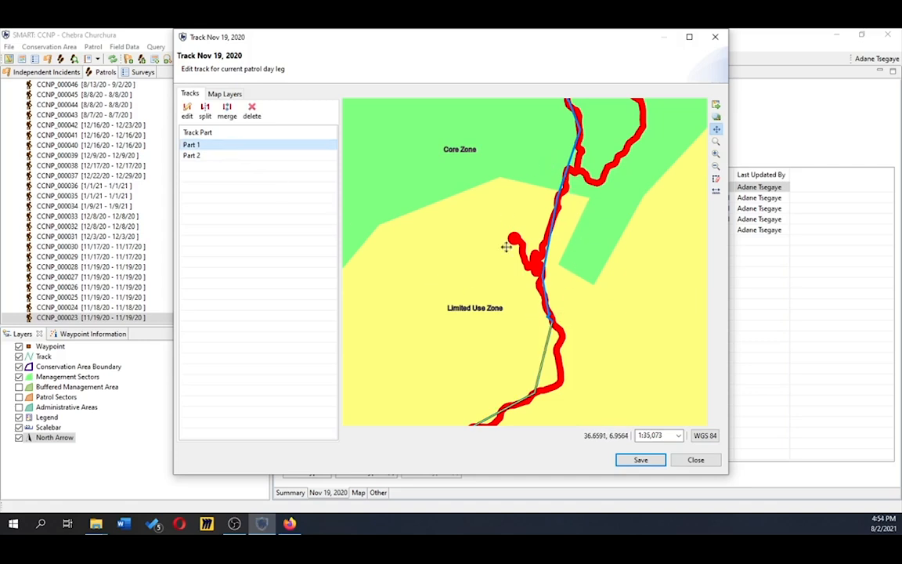
pyautogui.click(259, 158)
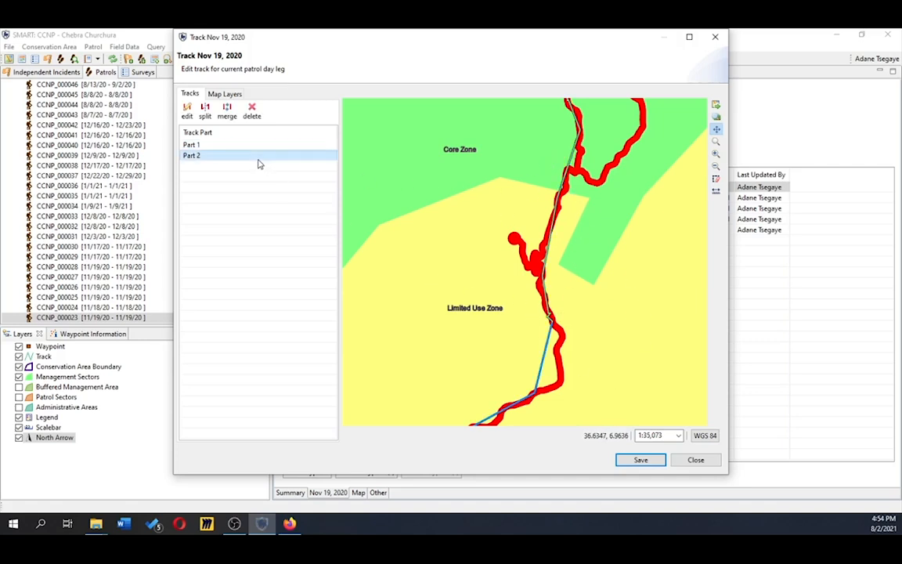
# Merge track Part 1 and Part 2 into one part, save the track, and close the track editor
pyautogui.keyDown('ctrl'); pyautogui.click(222, 145); pyautogui.keyUp('ctrl')
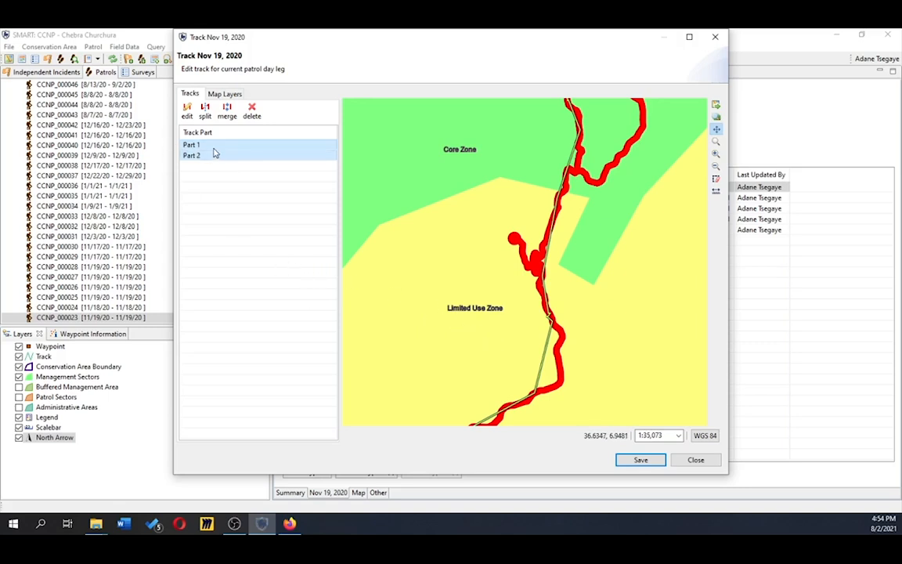
pyautogui.click(230, 116)
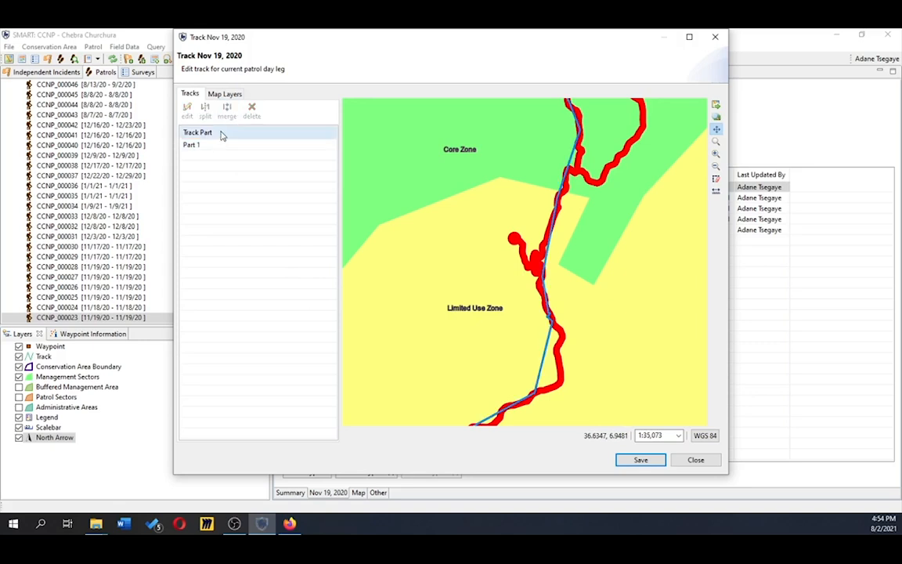
pyautogui.click(215, 145)
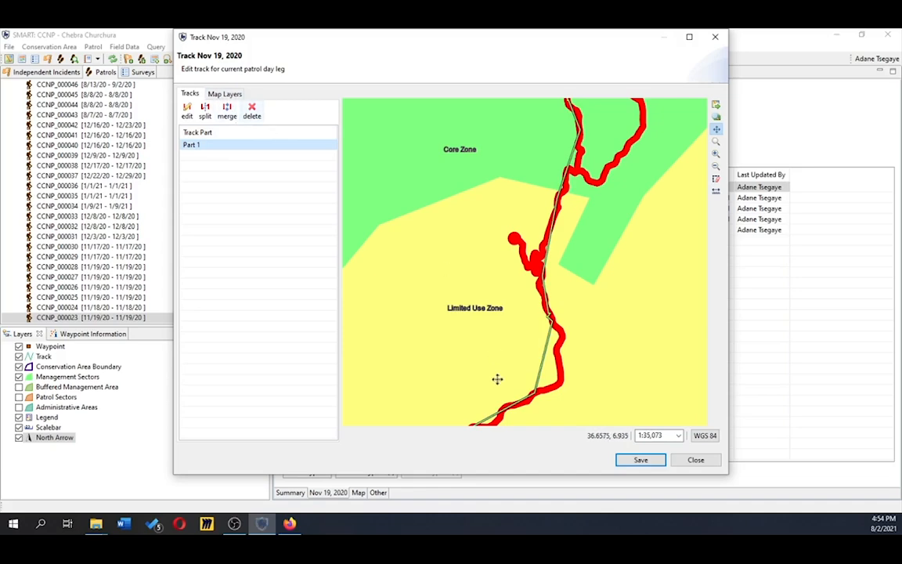
pyautogui.click(642, 461)
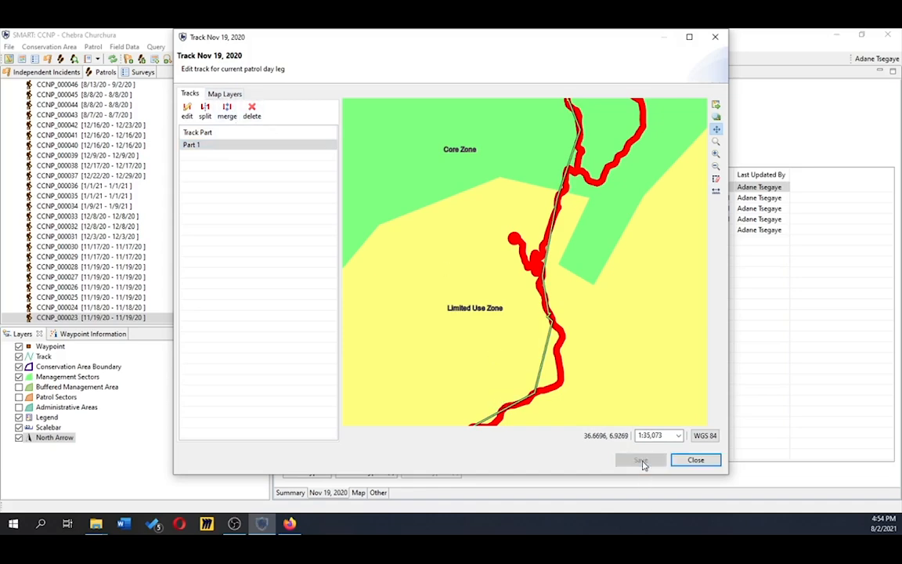
pyautogui.click(694, 459)
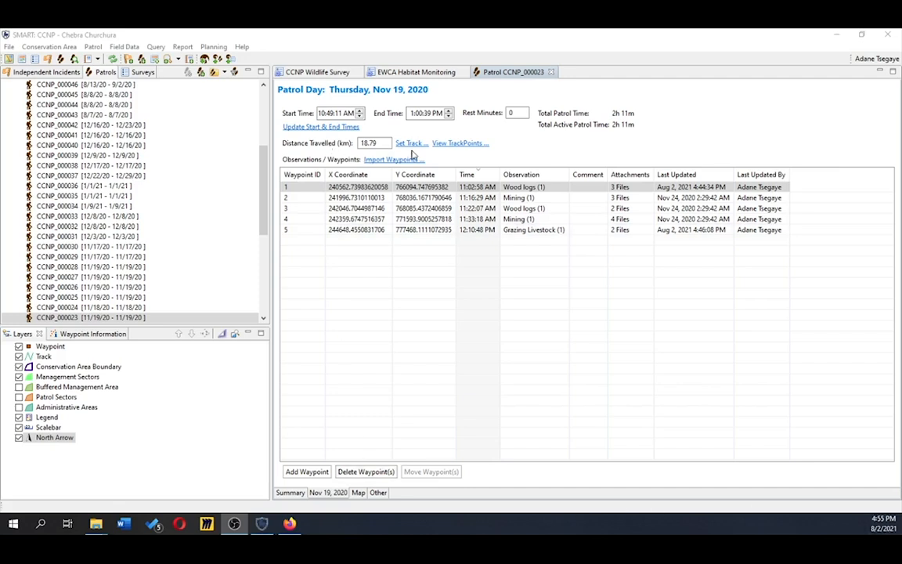
# Regenerate the patrol's track from its waypoints for only Nov 19, 2020, replacing the current track
pyautogui.click(411, 145)
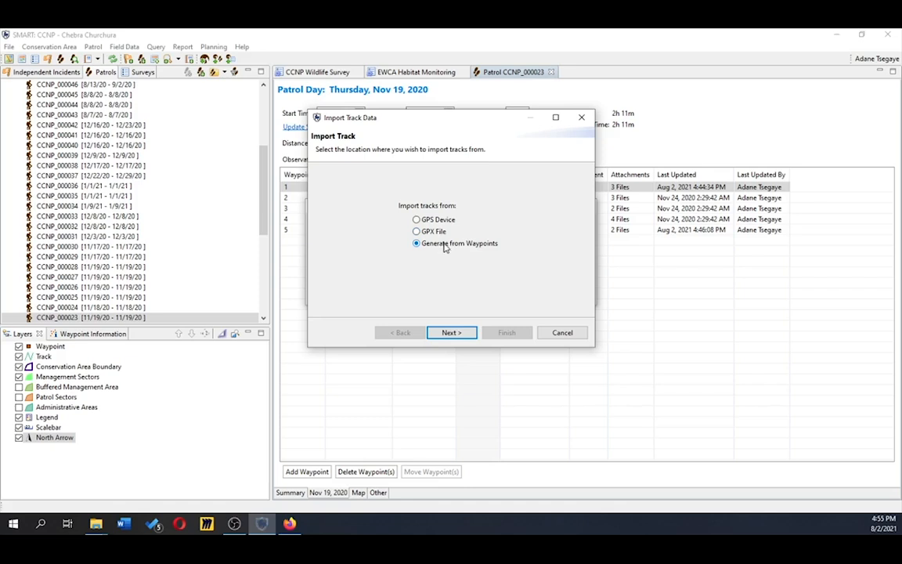
pyautogui.click(452, 332)
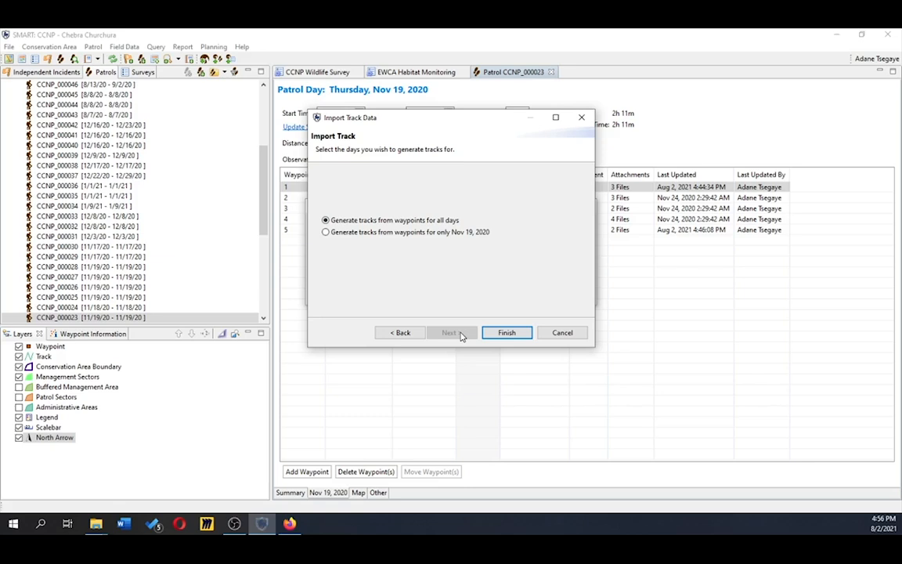
pyautogui.click(353, 238)
pyautogui.click(518, 335)
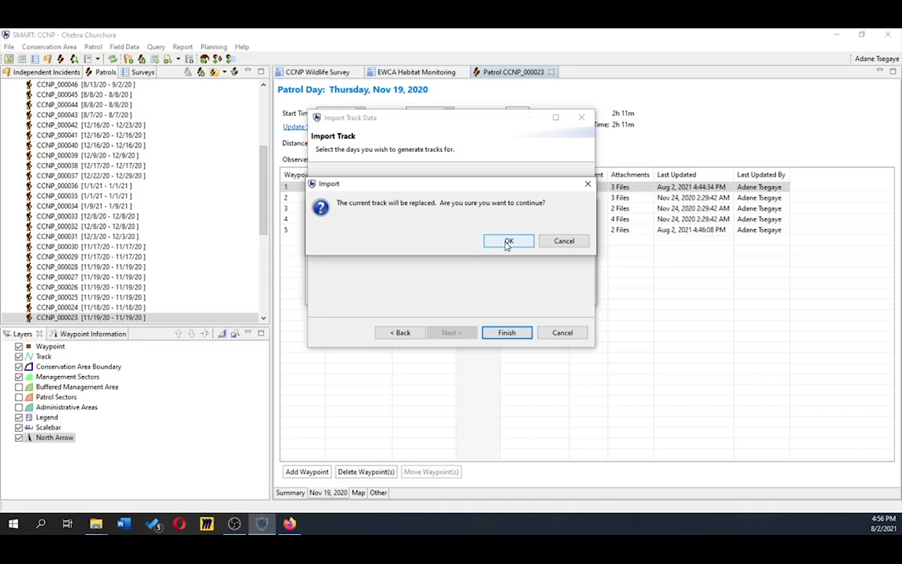
pyautogui.click(507, 241)
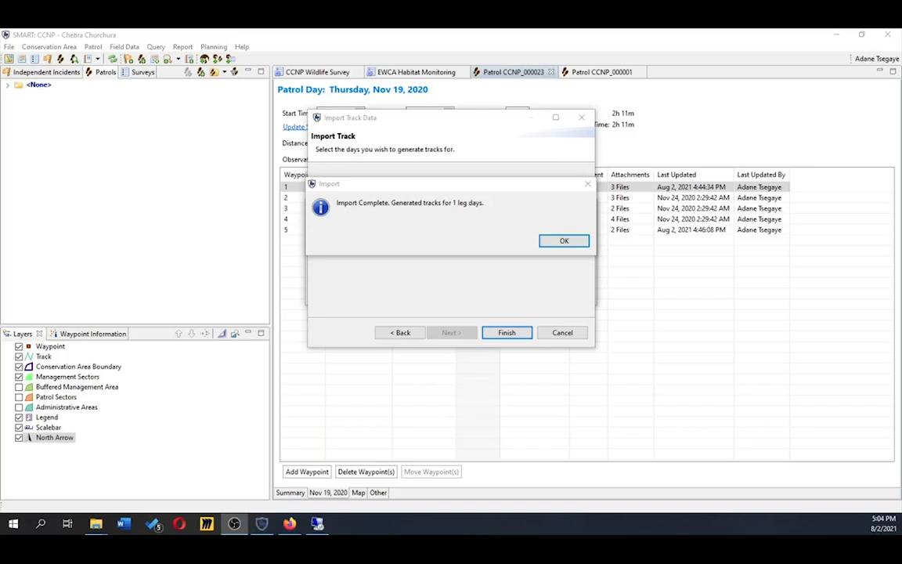
pyautogui.click(564, 241)
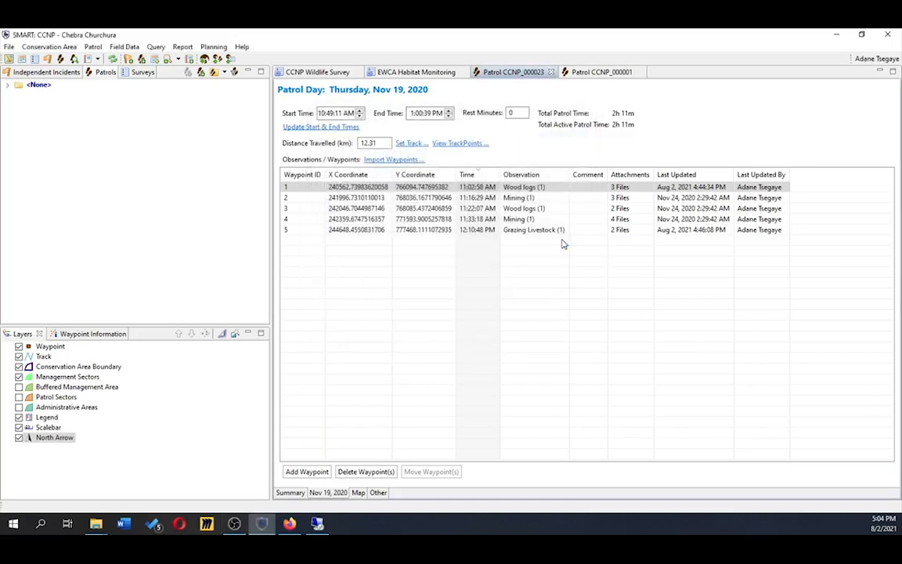
# Open the Nov 19, 2020 track and examine Part 1 on the map, checking how it connects the waypoints
pyautogui.click(457, 146)
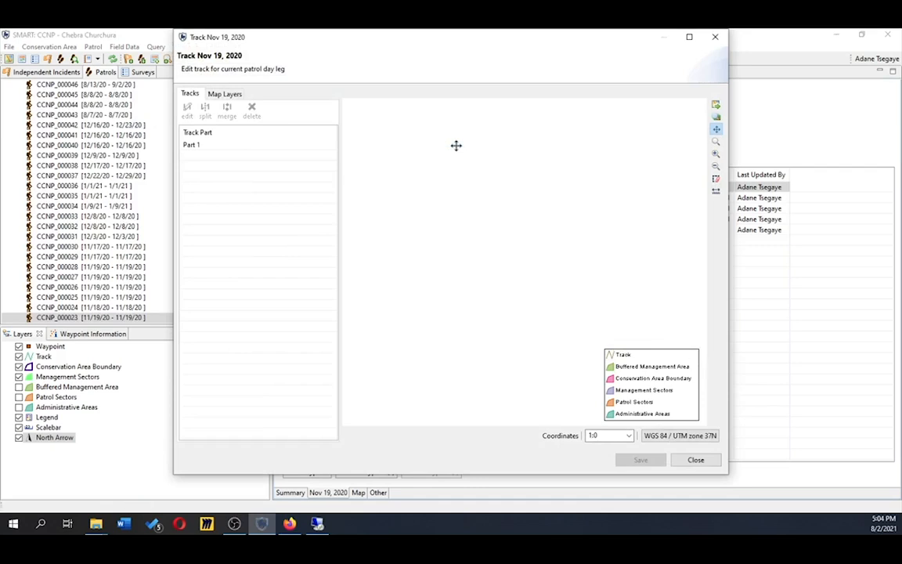
pyautogui.click(185, 145)
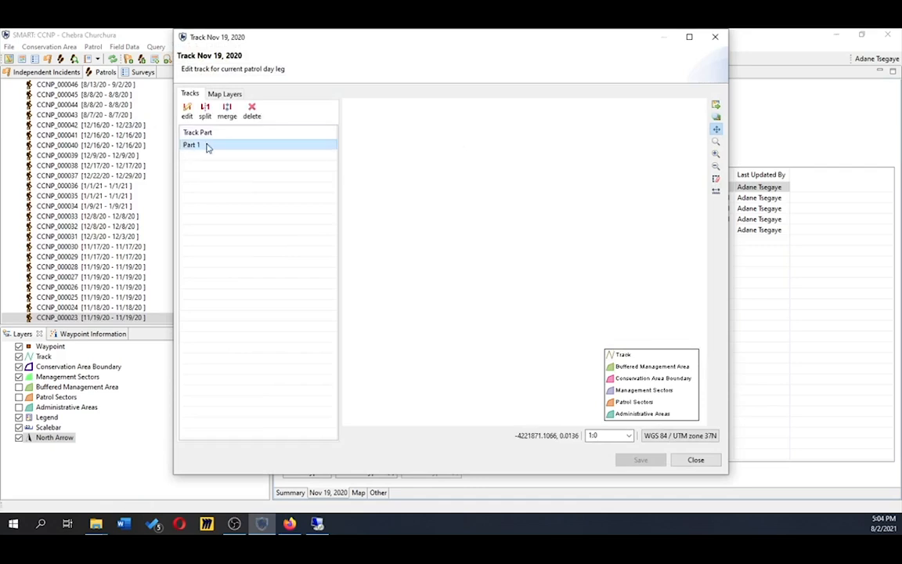
pyautogui.rightClick(231, 150)
pyautogui.click(239, 155)
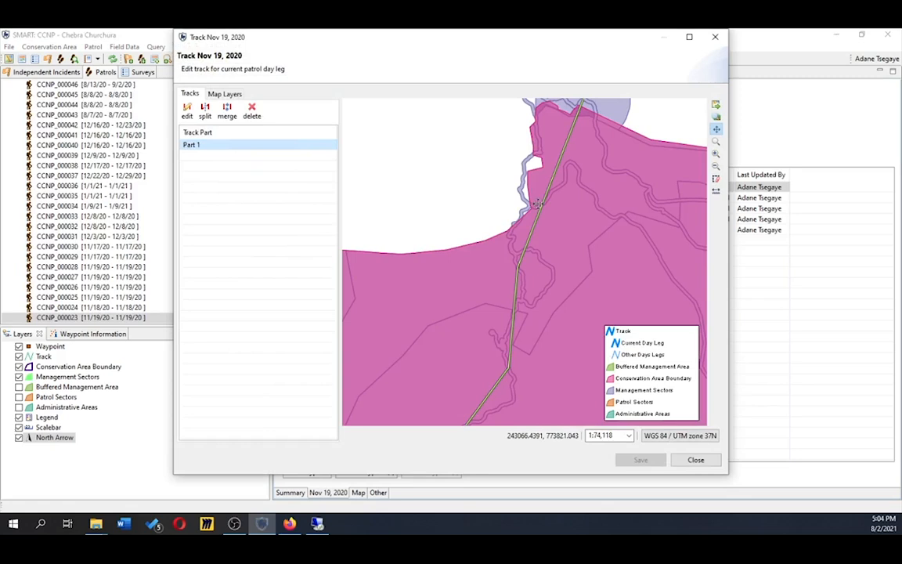
pyautogui.scroll(-2, 550, 246)
pyautogui.scroll(-2, 551, 246)
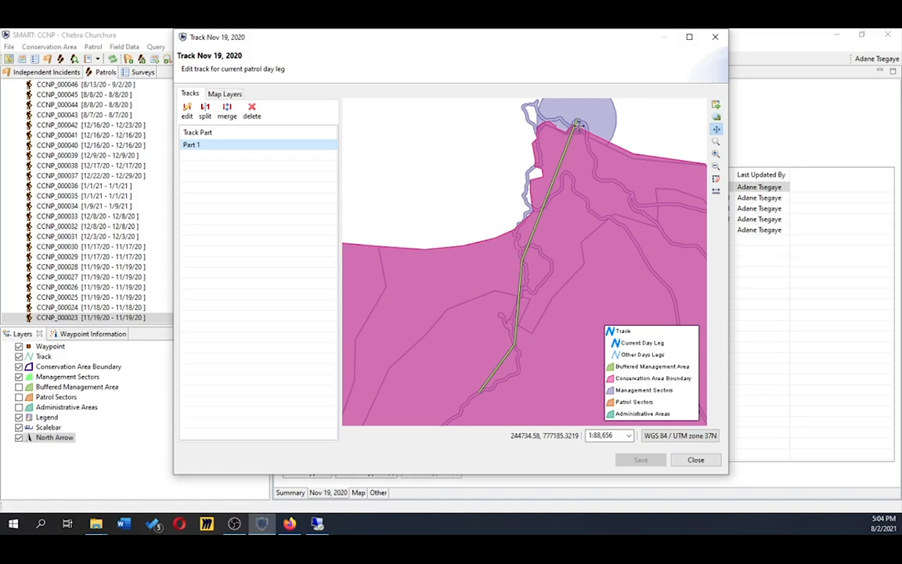
pyautogui.click(522, 261)
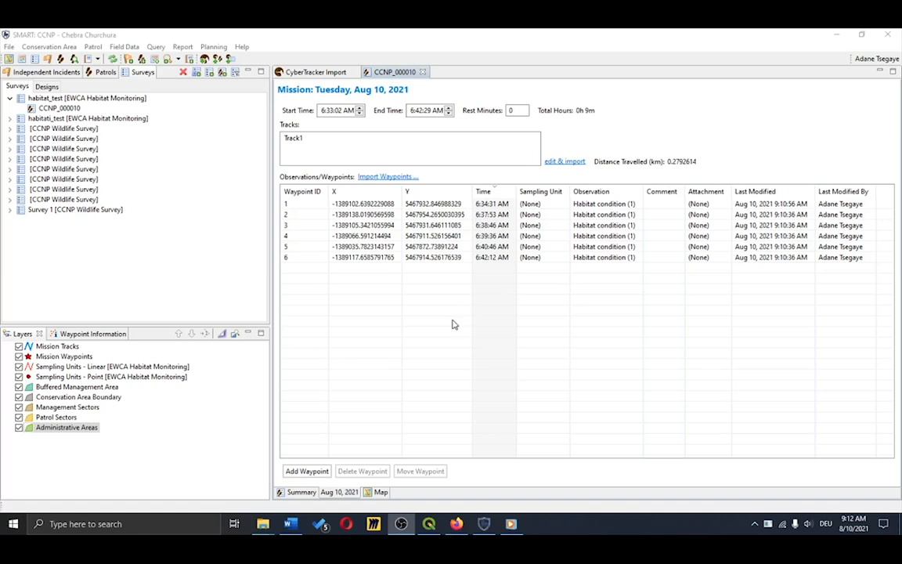
# Import all waypoints into mission CCNP_000010 from the GPX file Wegpunkte_10-AUG-21.gpx in the Garmin GPSMAP 64s's Garmin\GPX folder, assigning them to the appropriate day
pyautogui.click(404, 176)
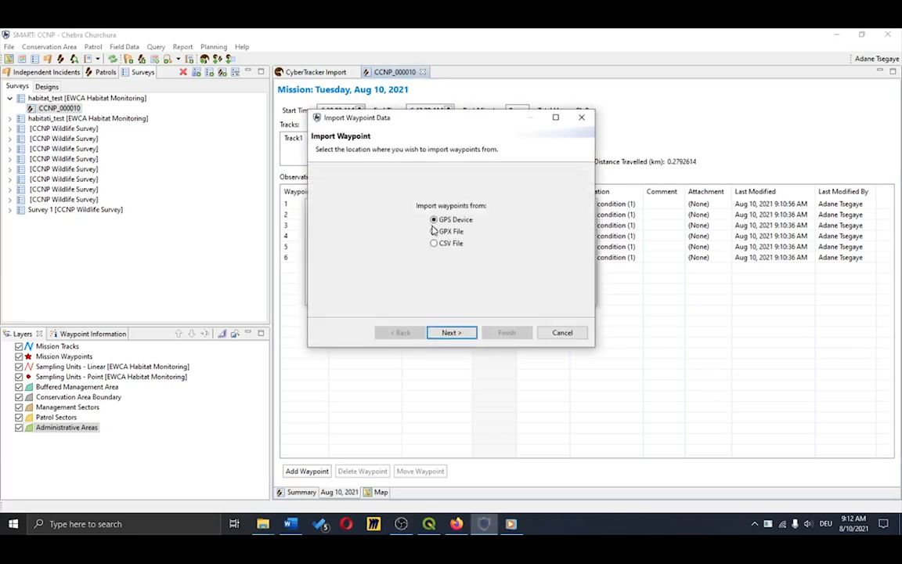
pyautogui.click(452, 332)
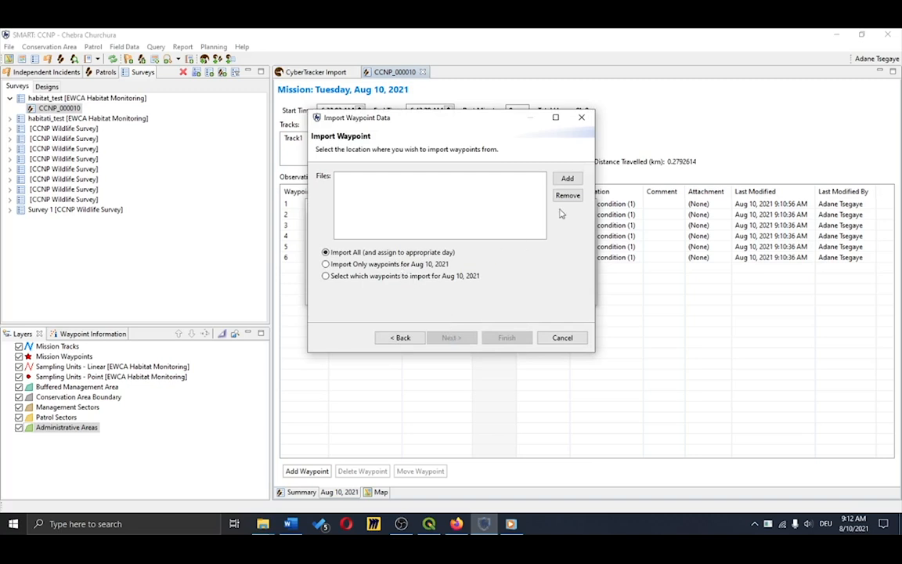
pyautogui.click(569, 179)
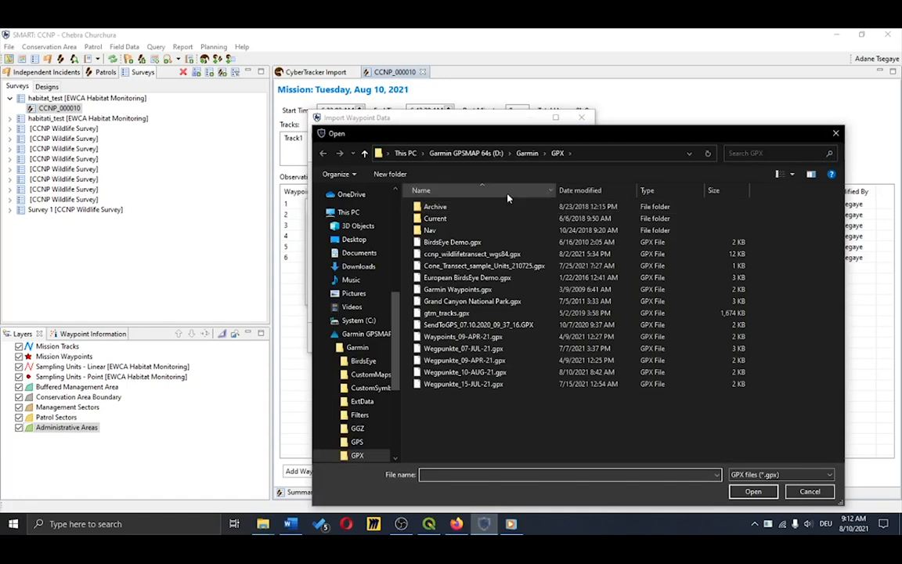
pyautogui.click(406, 154)
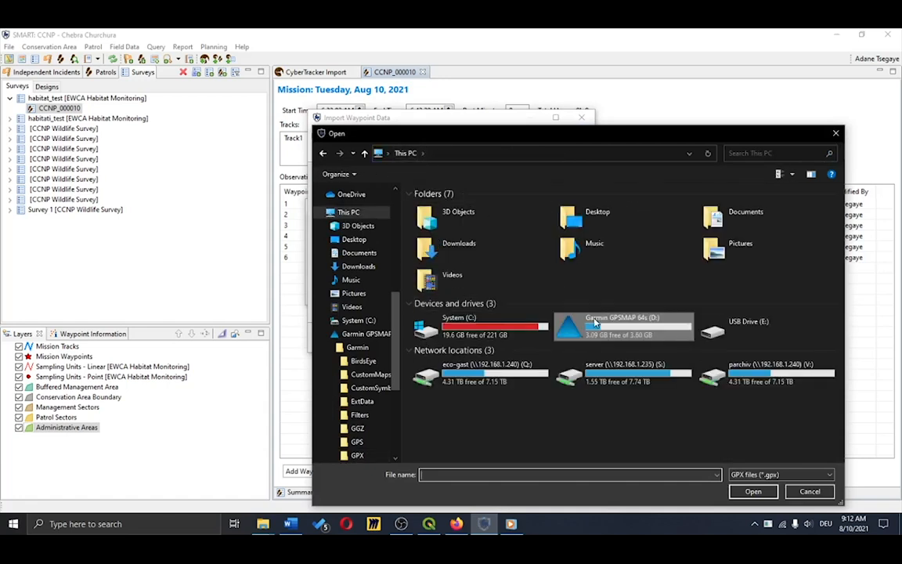
pyautogui.doubleClick(595, 321)
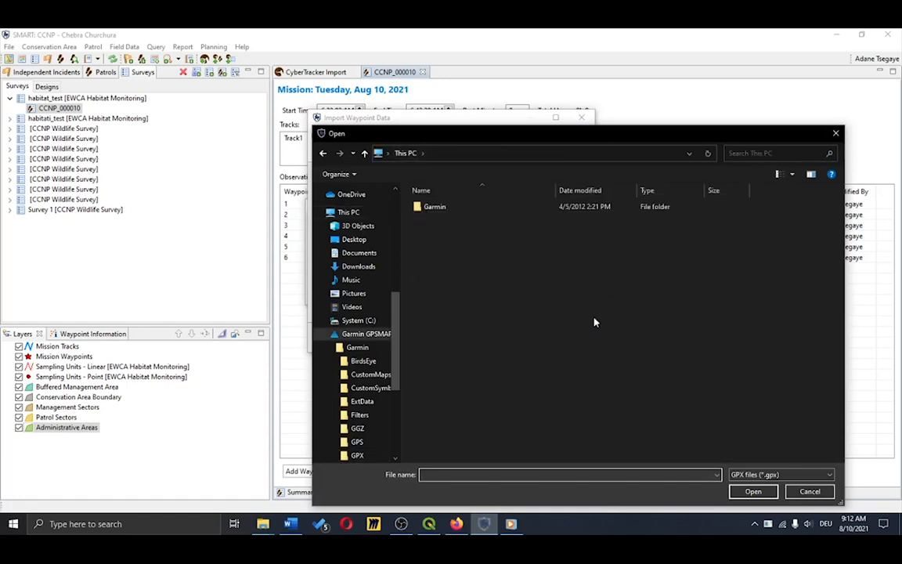
pyautogui.doubleClick(436, 207)
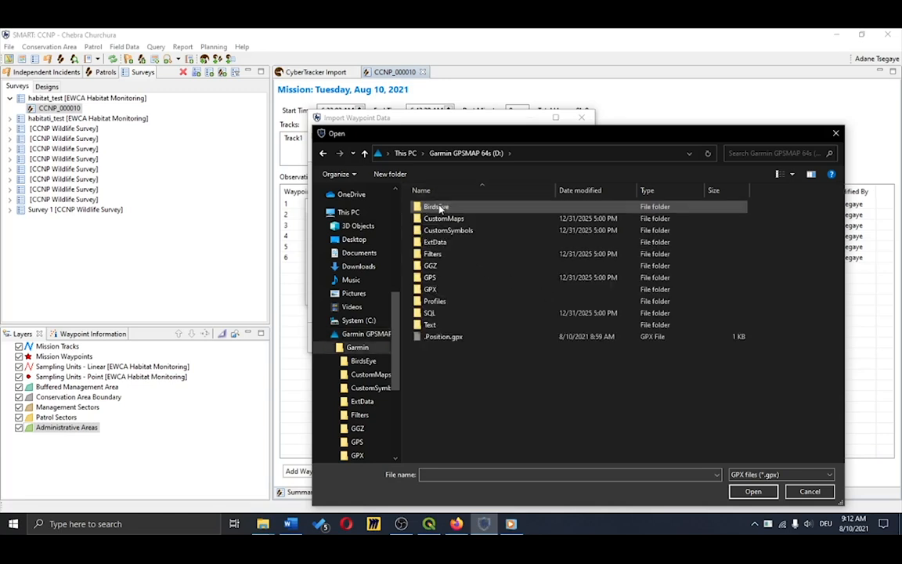
pyautogui.doubleClick(457, 289)
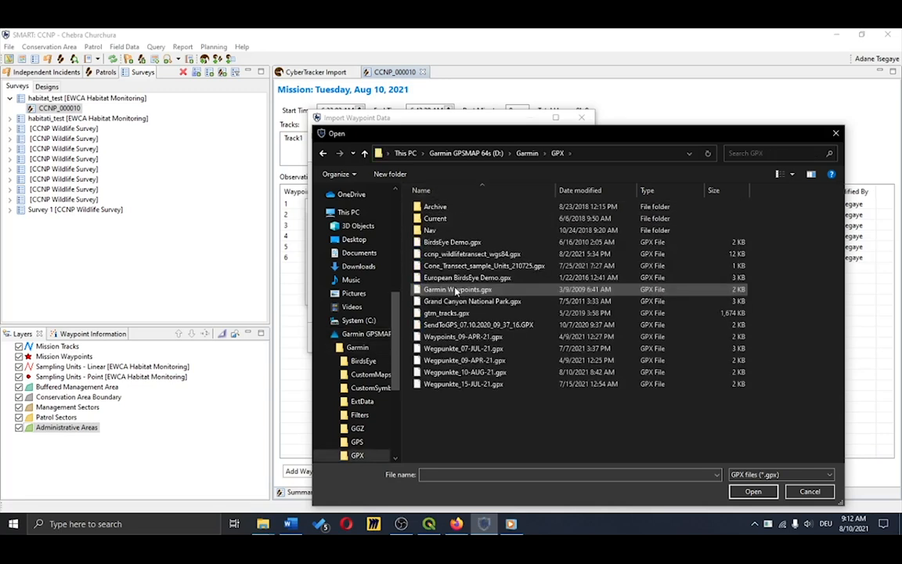
pyautogui.click(463, 372)
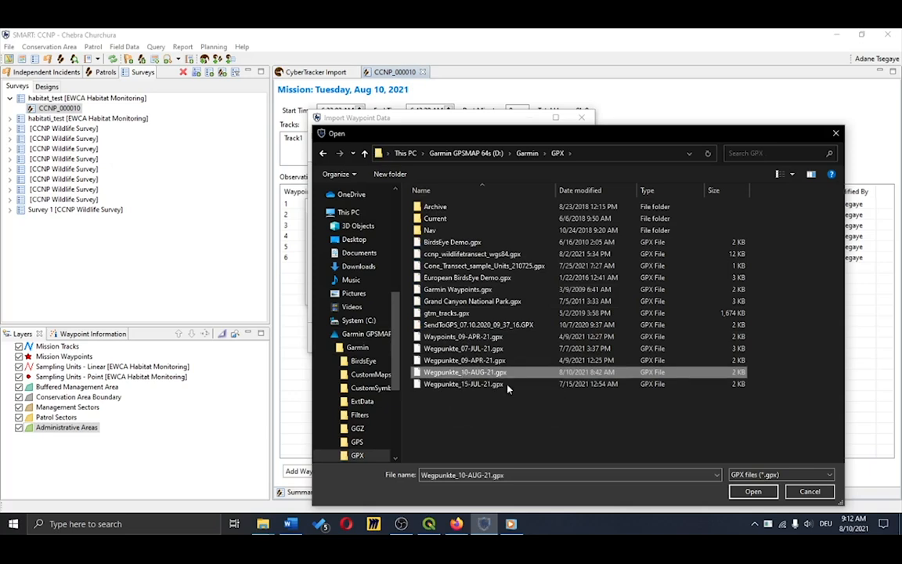
pyautogui.click(747, 492)
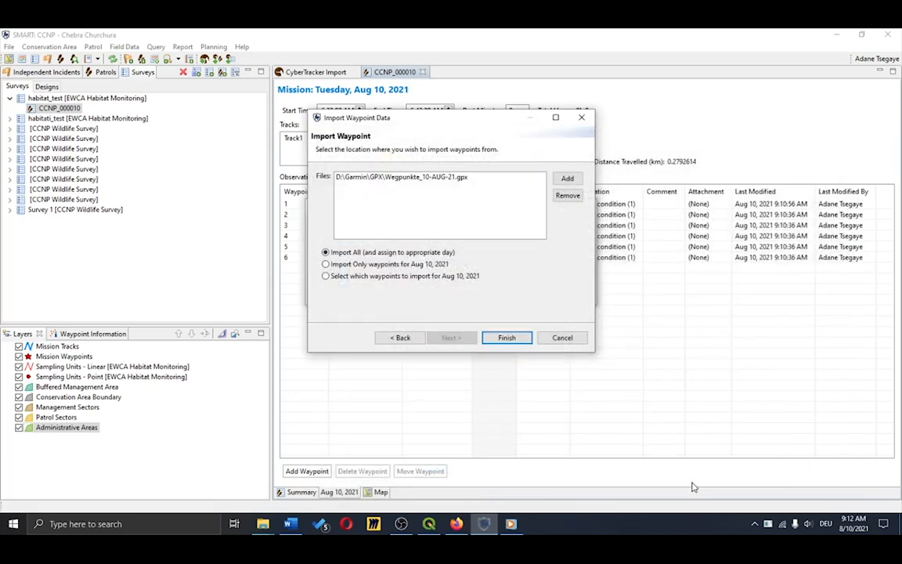
pyautogui.click(509, 341)
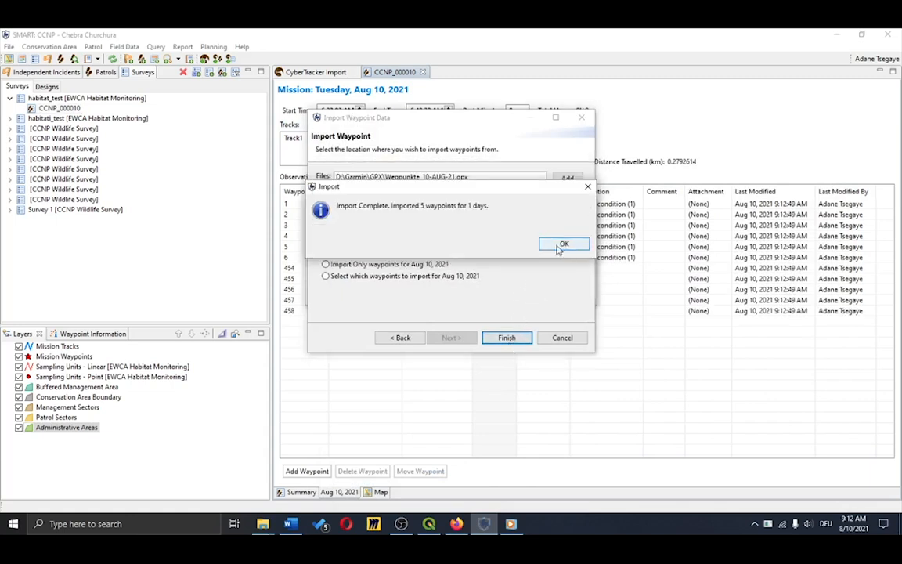
pyautogui.click(552, 245)
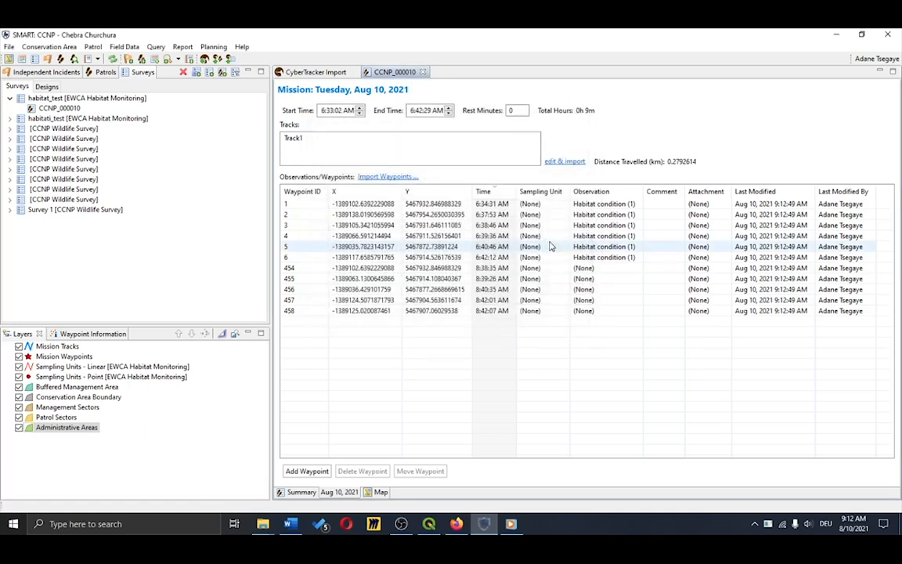
# Copy the X coordinate 14.263351 from imported waypoint 454 to waypoint 1
pyautogui.click(391, 269)
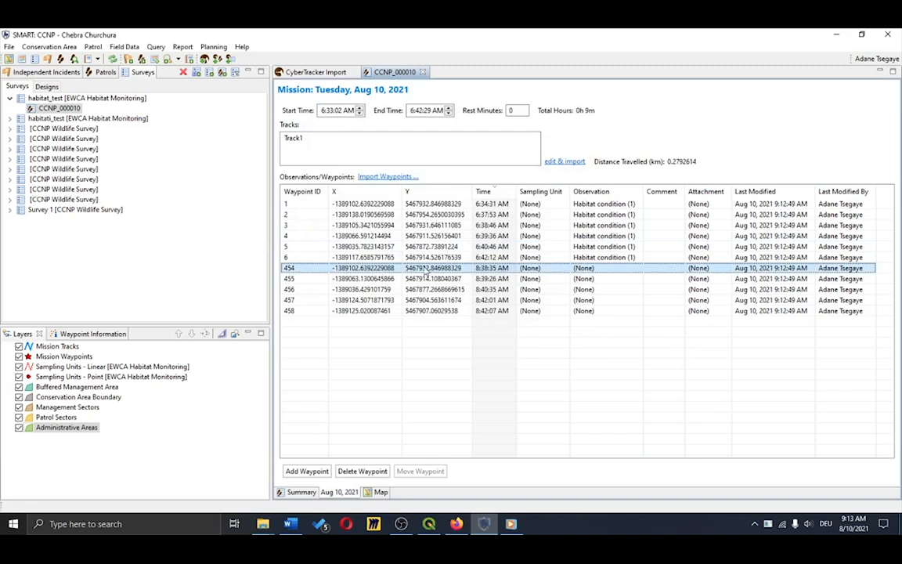
pyautogui.click(389, 270)
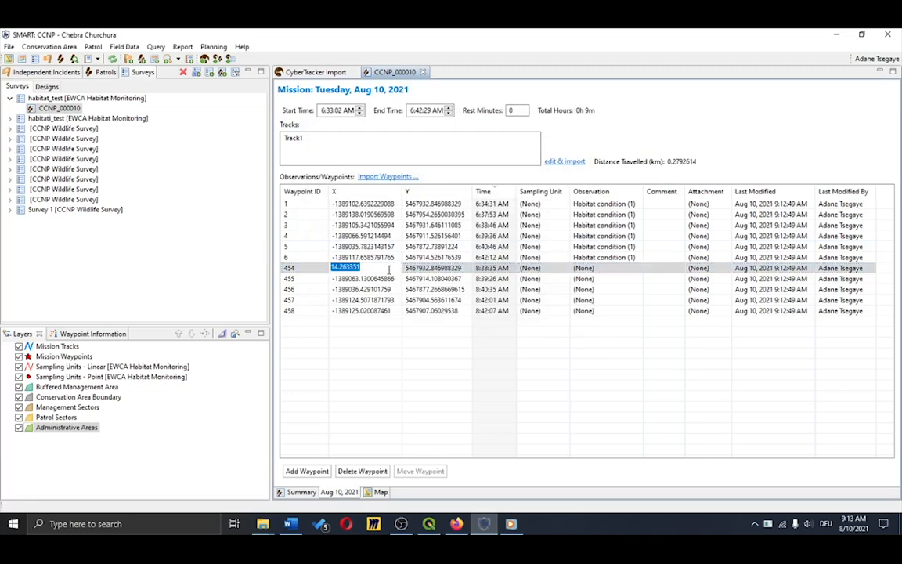
pyautogui.click(381, 204)
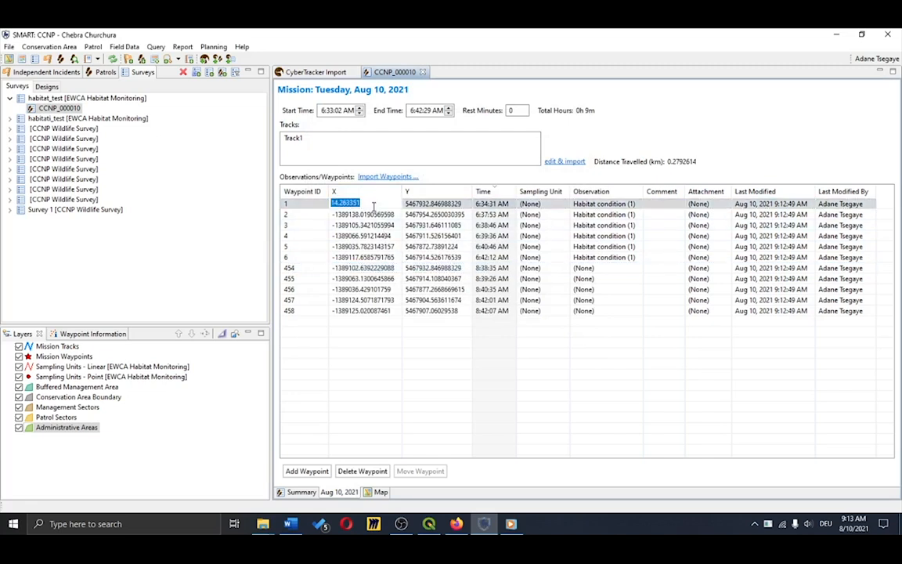
pyautogui.click(373, 206)
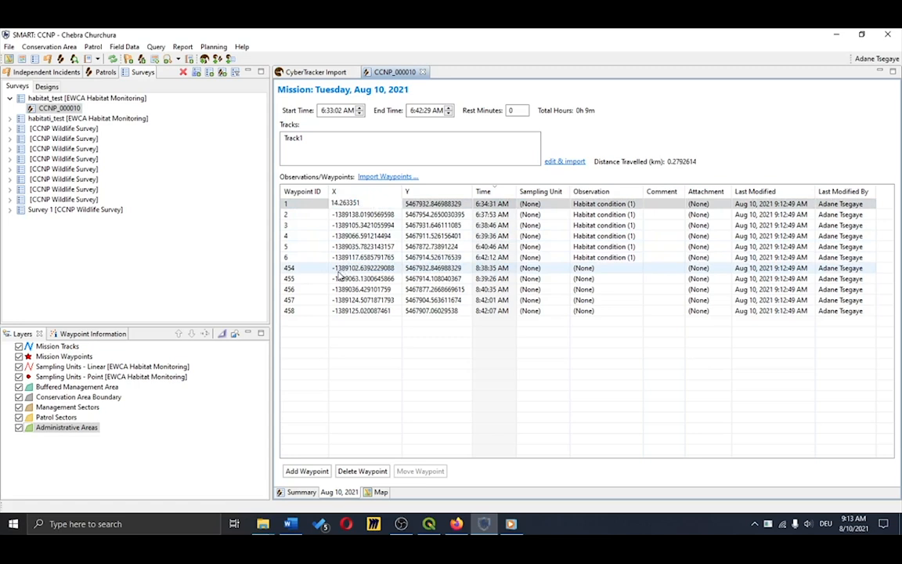
# Copy the Y coordinate 46.614283 from imported waypoint 454 to waypoint 1
pyautogui.click(441, 269)
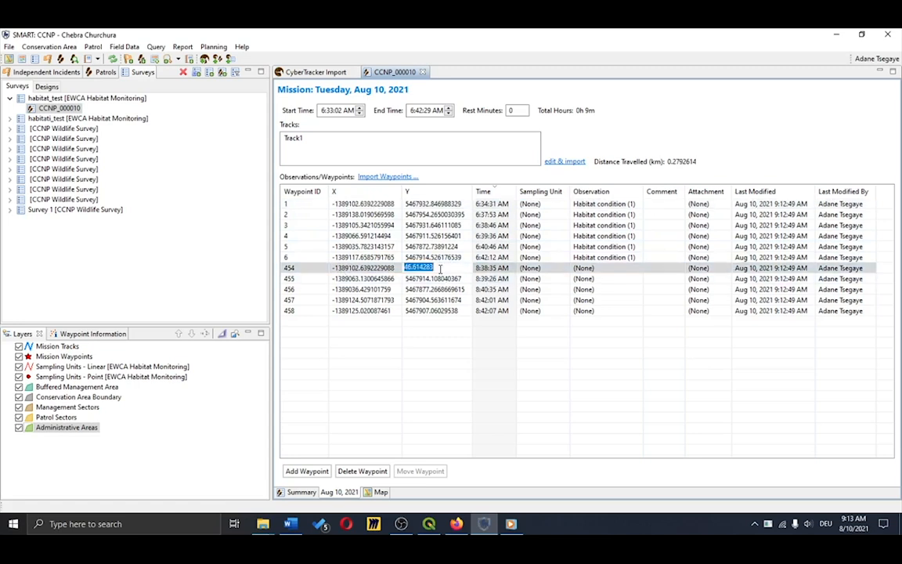
pyautogui.rightClick(441, 269)
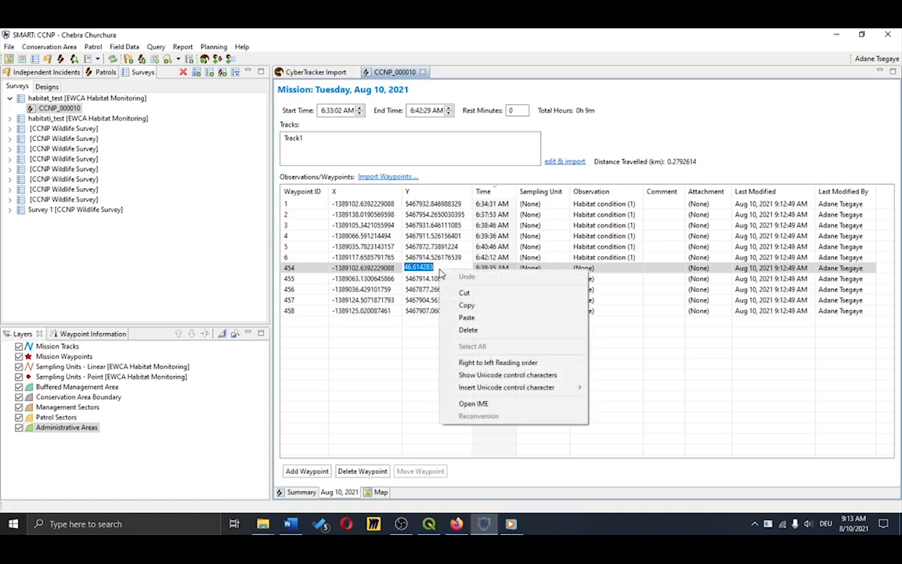
pyautogui.click(463, 304)
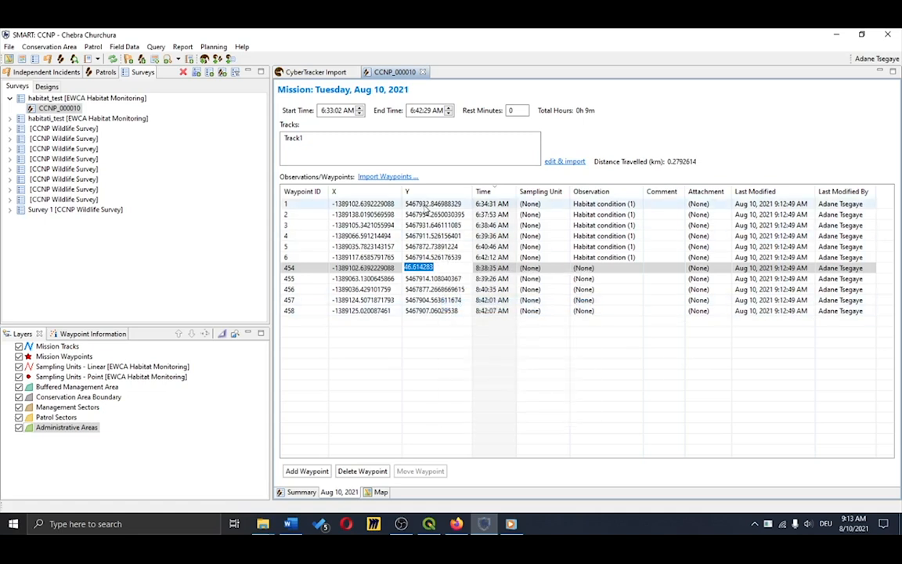
pyautogui.click(425, 204)
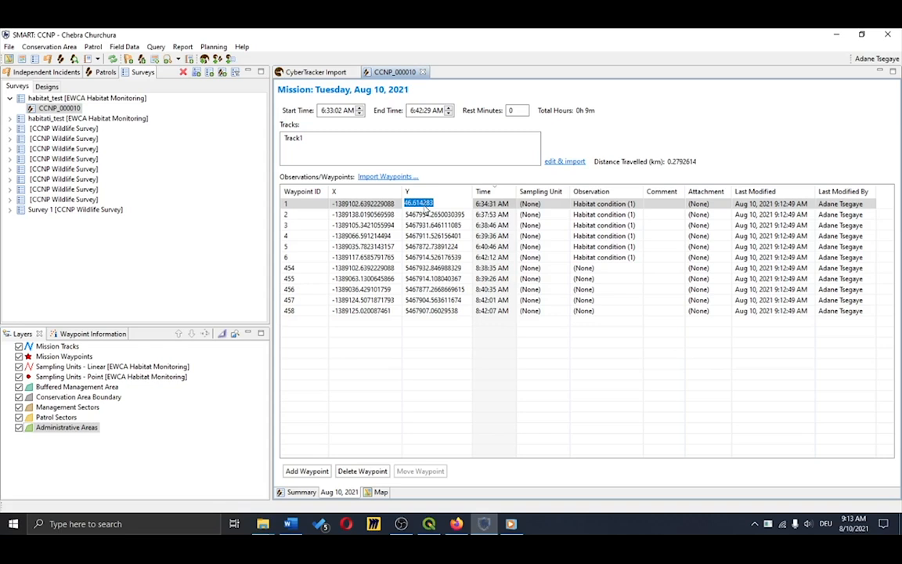
pyautogui.rightClick(425, 205)
pyautogui.click(445, 255)
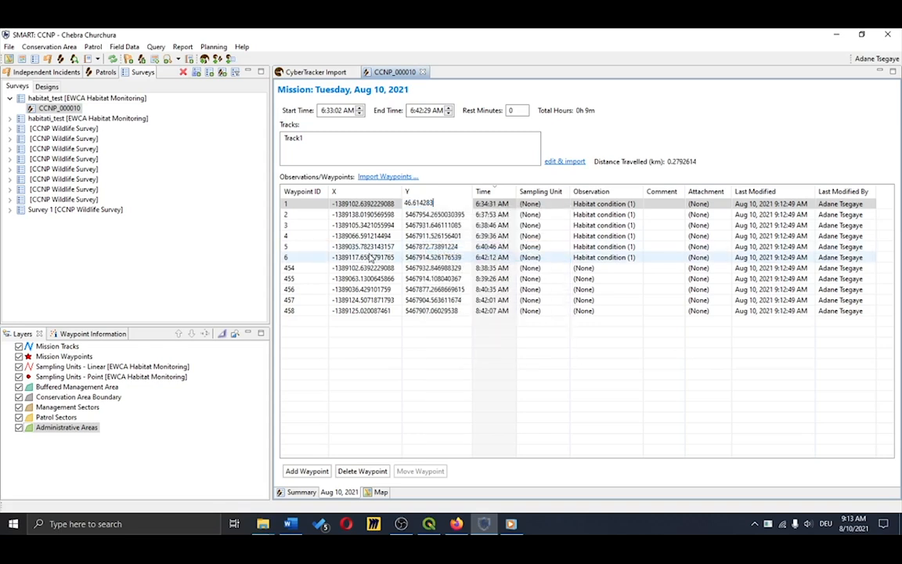
pyautogui.click(327, 269)
# Replace waypoint 2's X coordinate with 14.263894, copied from imported waypoint 455
pyautogui.click(343, 280)
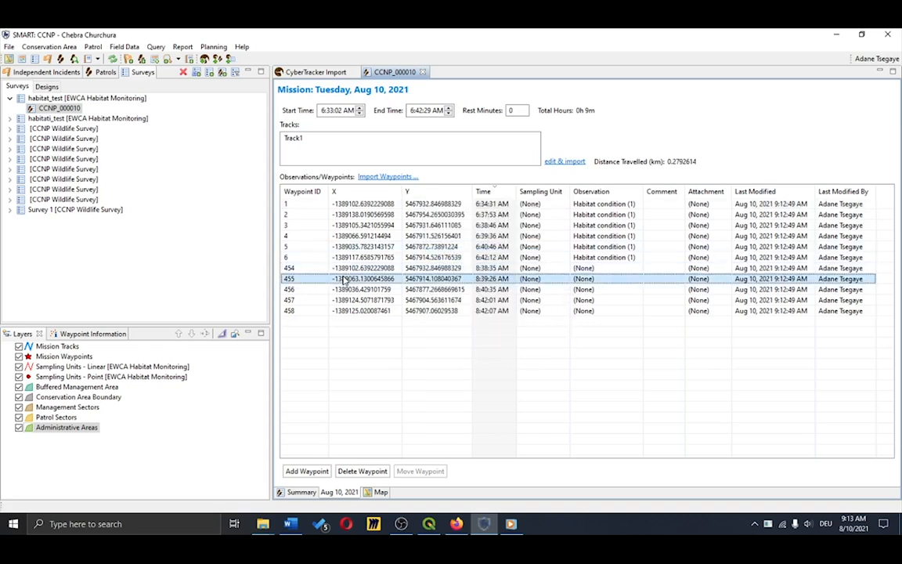
pyautogui.rightClick(344, 274)
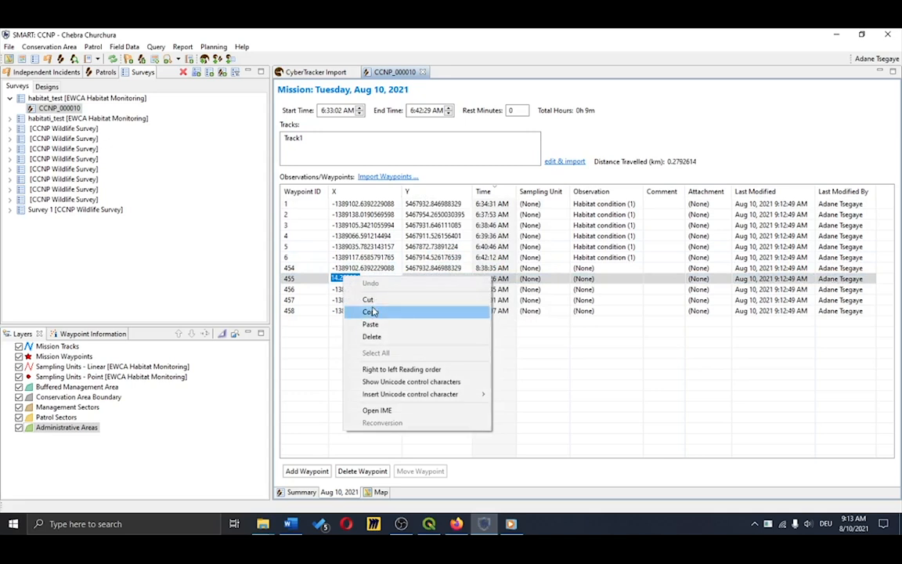
pyautogui.click(368, 313)
pyautogui.click(345, 214)
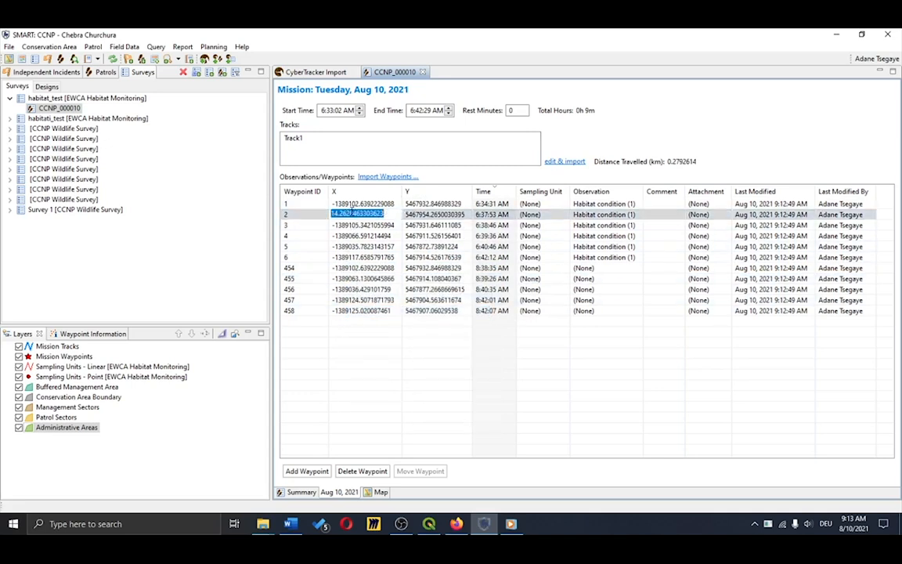
pyautogui.rightClick(352, 213)
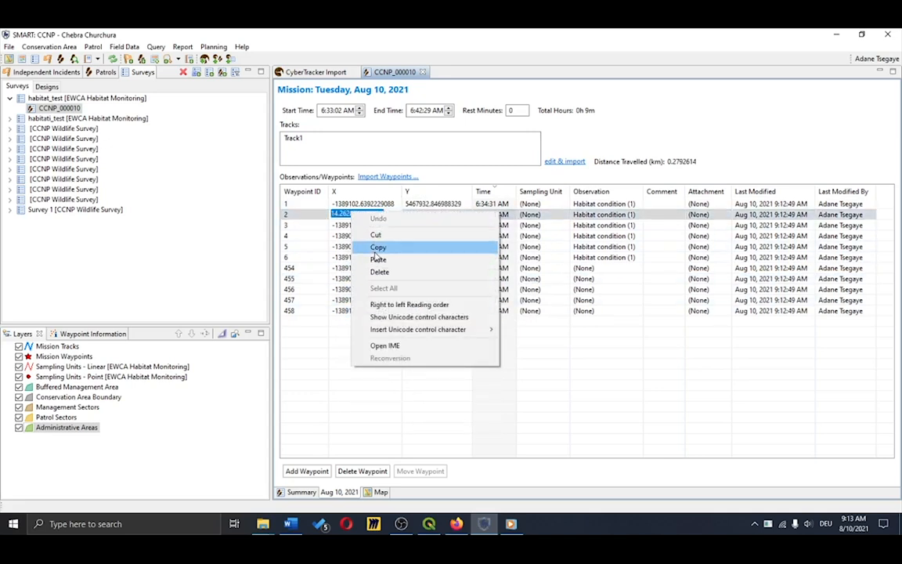
pyautogui.click(378, 261)
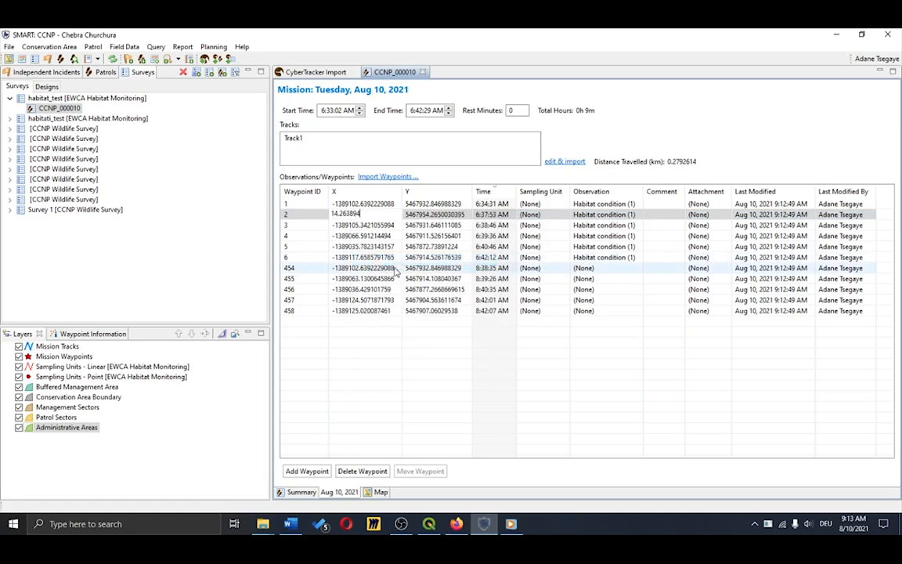
# Replace waypoint 2's Y coordinate with 46.614238, copied from imported waypoint 455
pyautogui.click(429, 280)
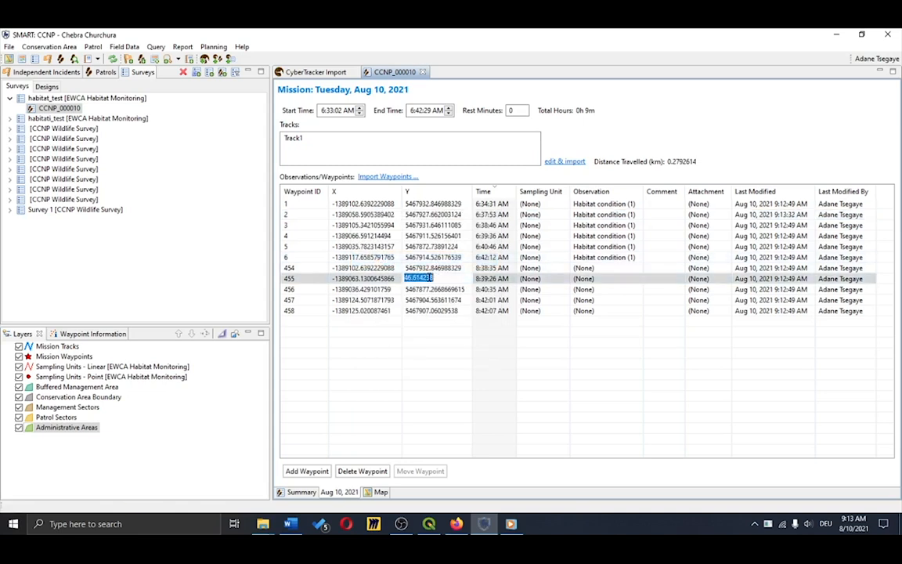
pyautogui.rightClick(430, 280)
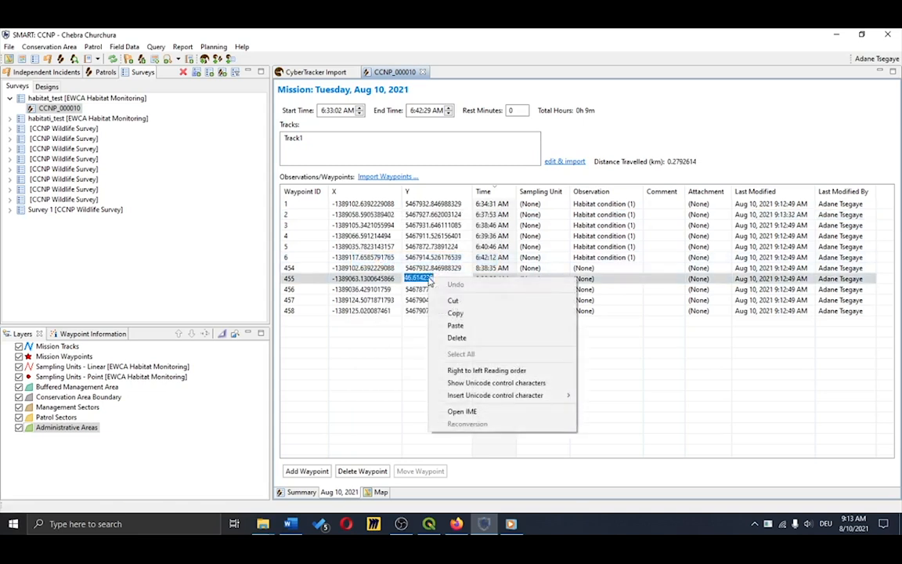
pyautogui.click(457, 314)
pyautogui.click(430, 215)
pyautogui.rightClick(431, 215)
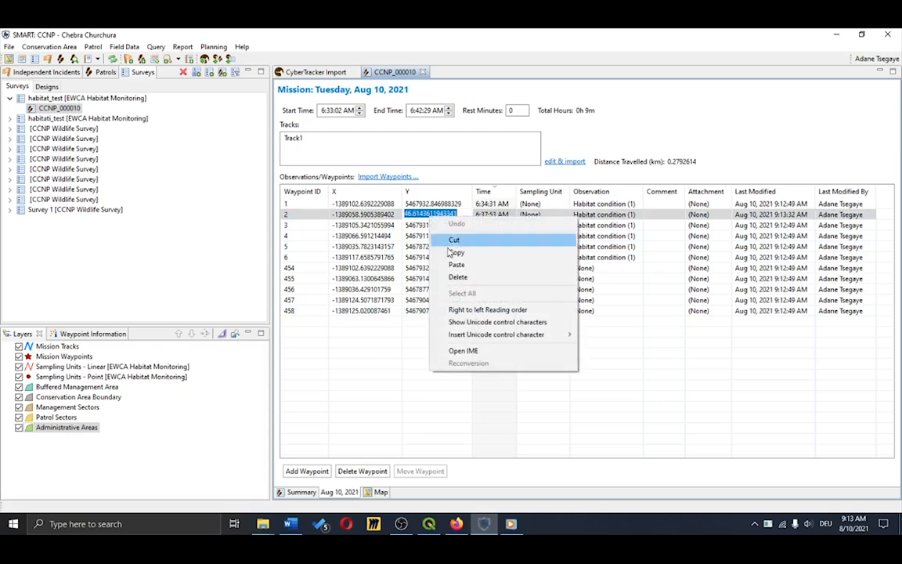
pyautogui.click(456, 265)
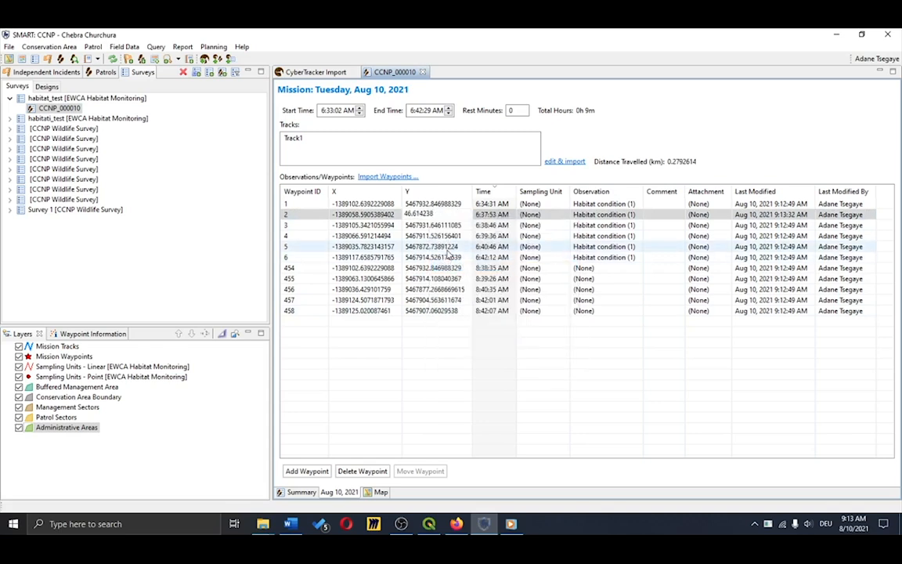
# Import only the tracks for Aug 10, 2021 into mission CCNP_000010 from the GPX file D:\Garmin\GPX\Current\Current.gpx on the Garmin device
pyautogui.click(575, 162)
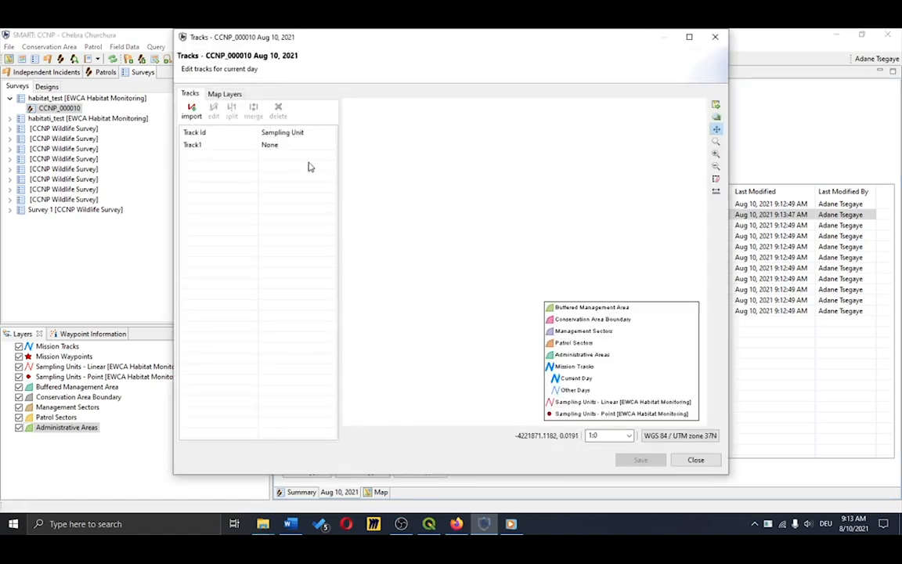
pyautogui.click(228, 145)
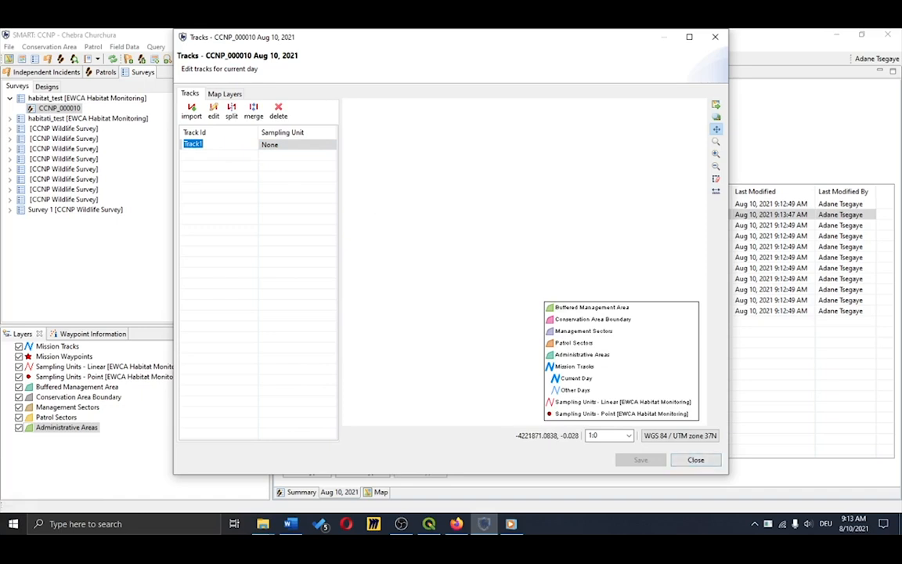
pyautogui.hotkey('alt', 'Tab')
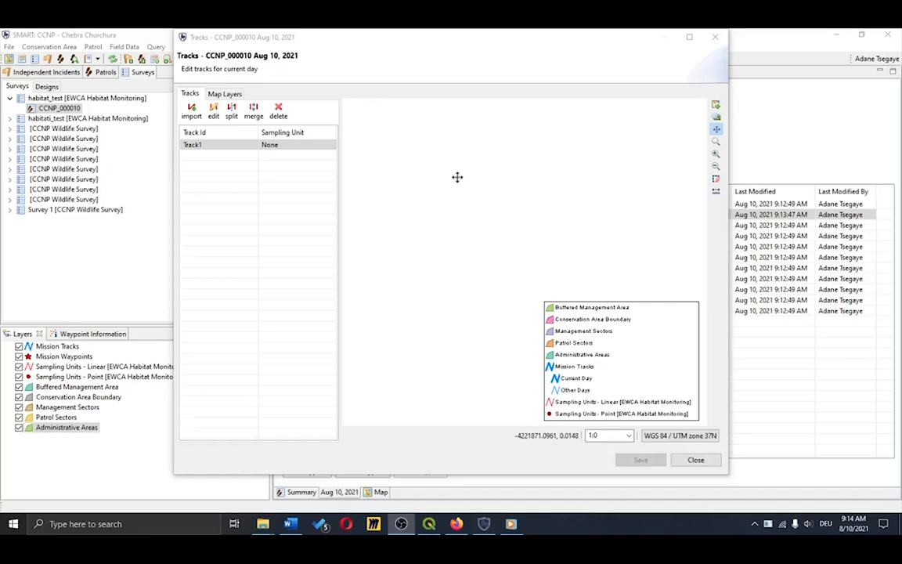
pyautogui.click(193, 116)
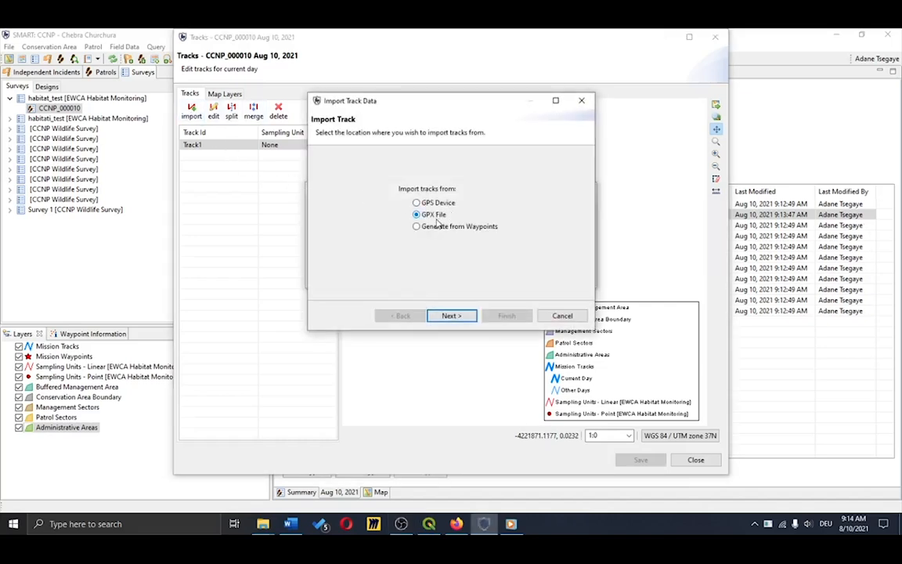
pyautogui.click(465, 319)
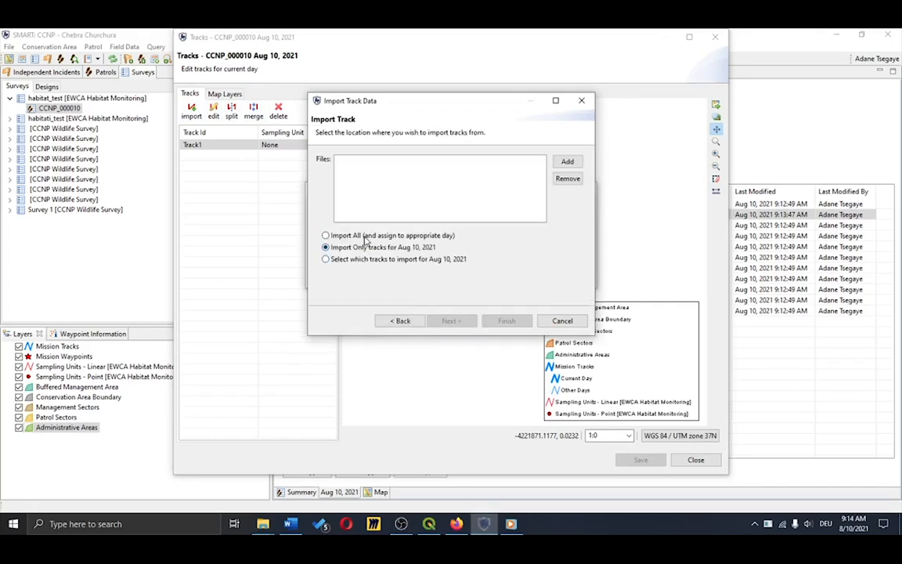
pyautogui.click(352, 235)
pyautogui.click(569, 160)
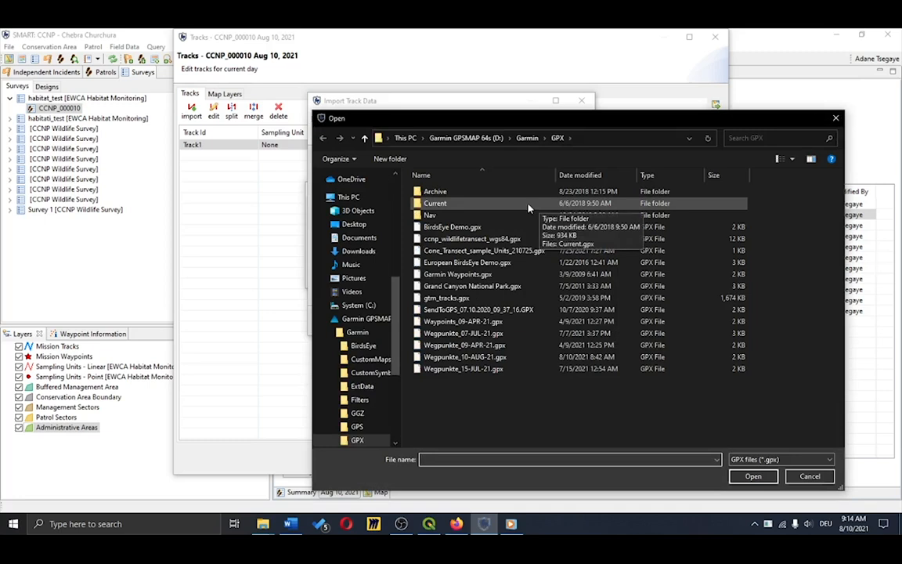
pyautogui.doubleClick(528, 207)
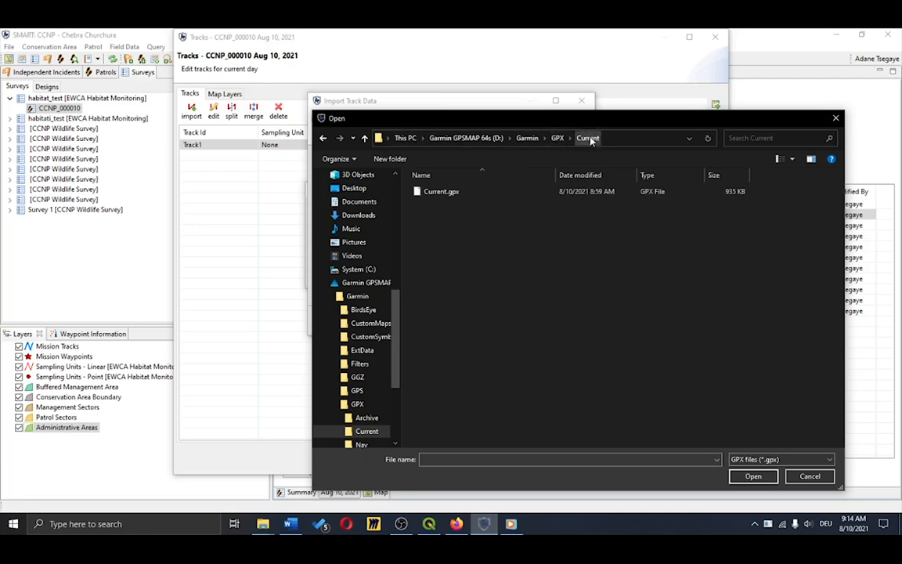
pyautogui.click(443, 193)
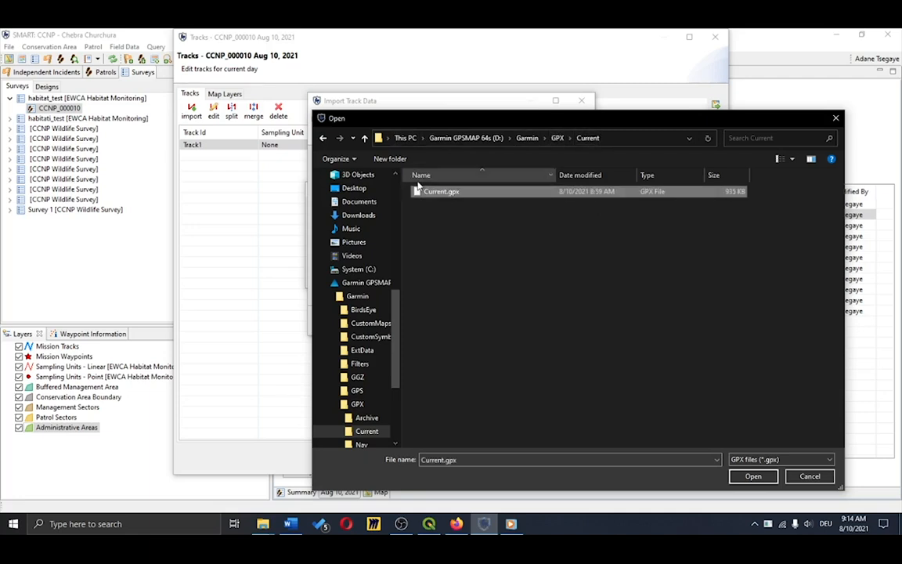
pyautogui.click(763, 479)
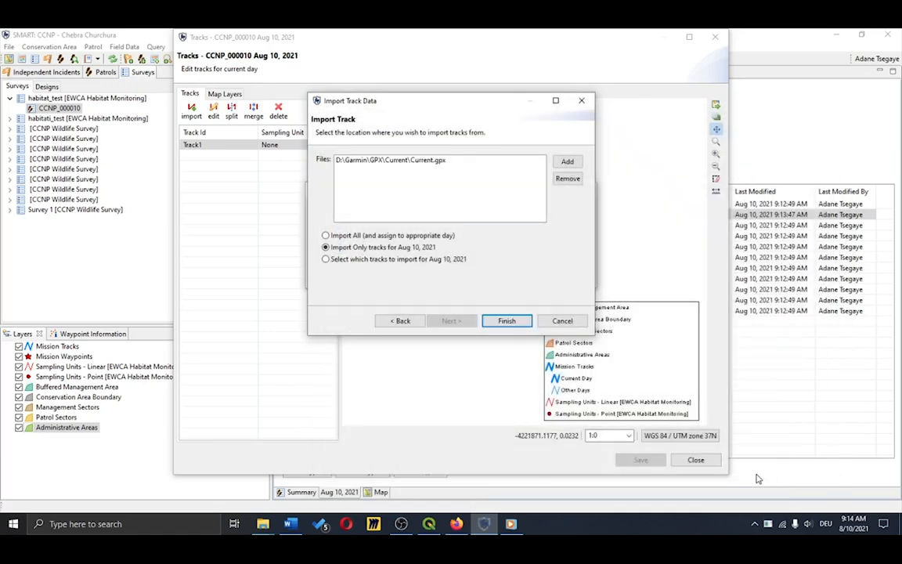
pyautogui.click(493, 322)
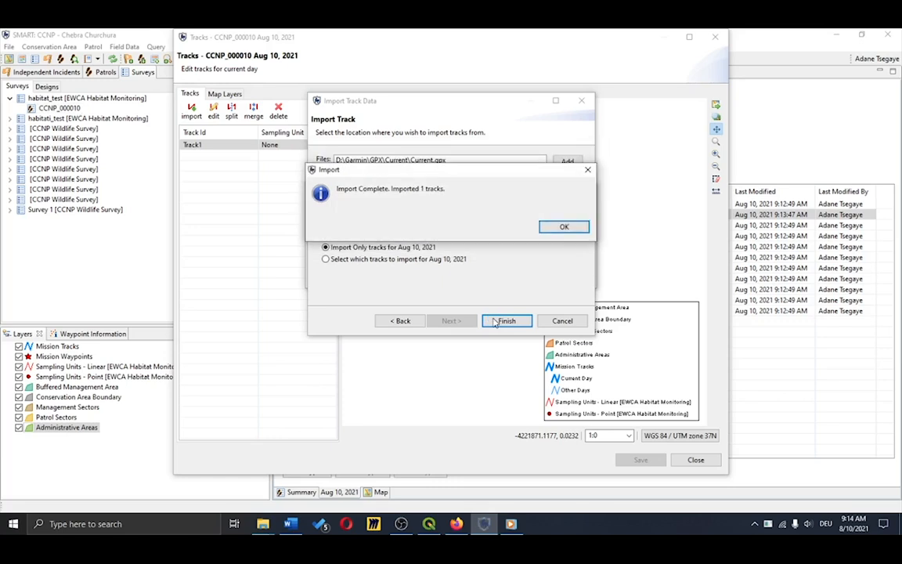
pyautogui.click(563, 227)
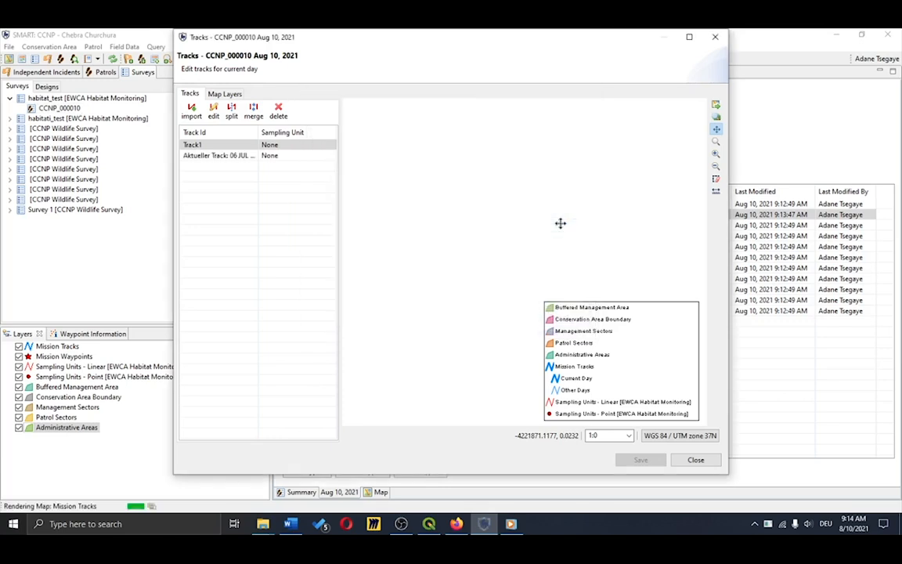
# Open the track points of the imported Aktueller Track and review their coordinates and times
pyautogui.doubleClick(217, 155)
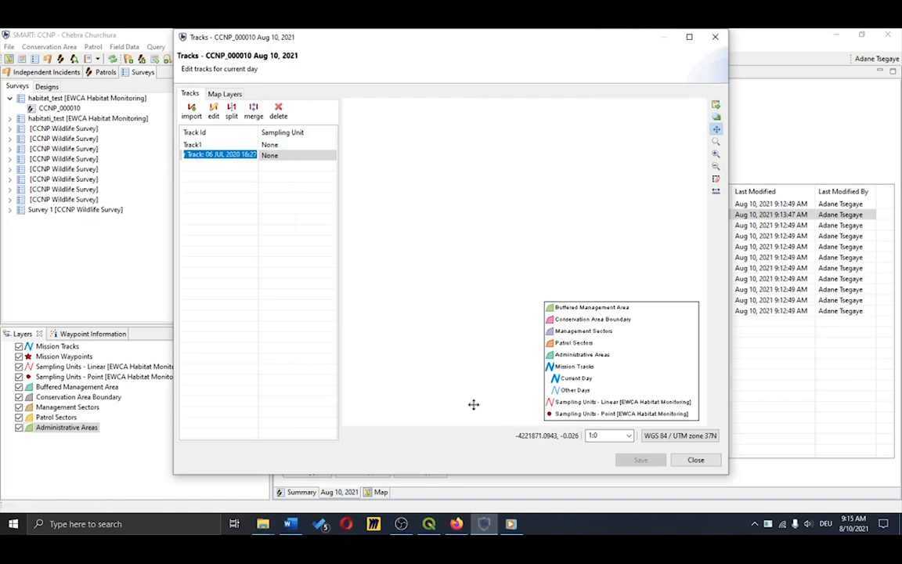
pyautogui.moveTo(553, 36); pyautogui.dragTo(703, 433)
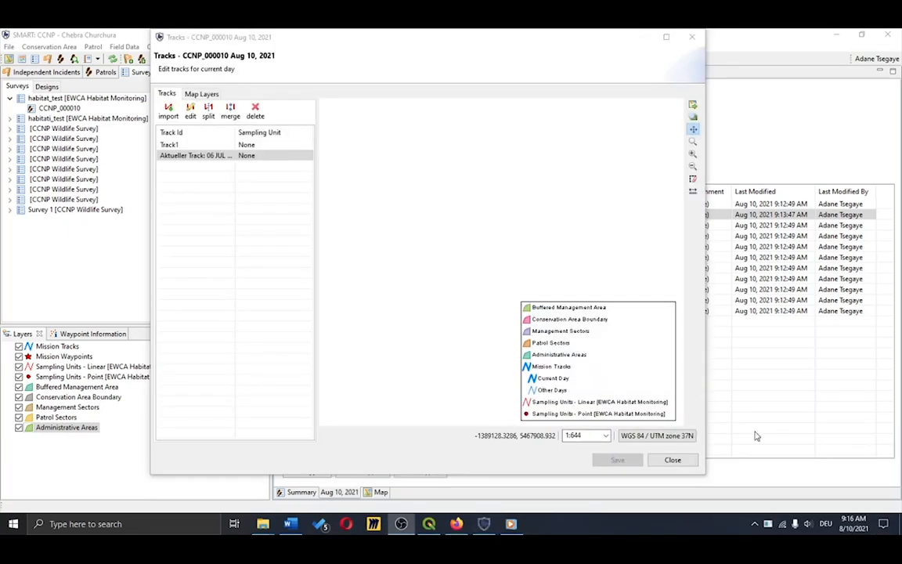
pyautogui.click(211, 157)
pyautogui.doubleClick(210, 157)
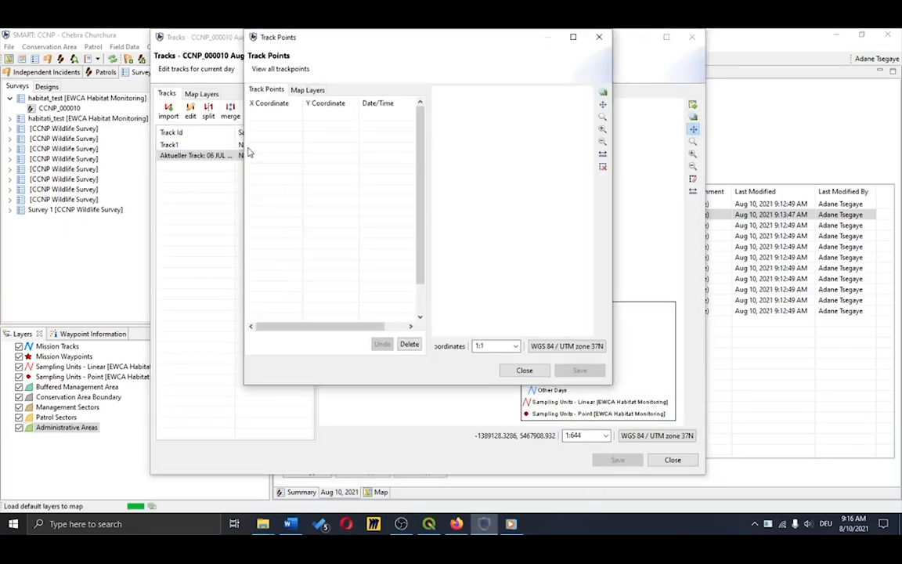
pyautogui.scroll(-1, 284, 172)
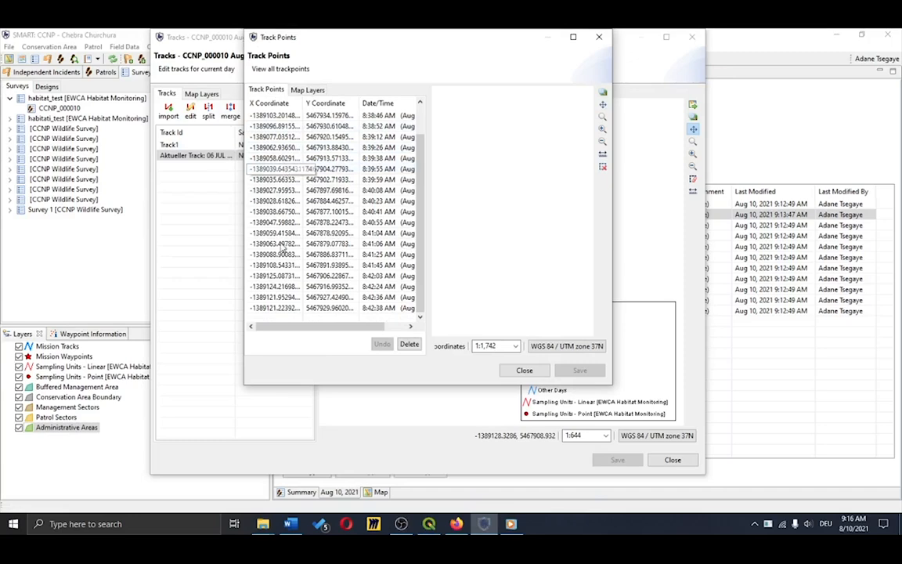
pyautogui.scroll(1, 284, 157)
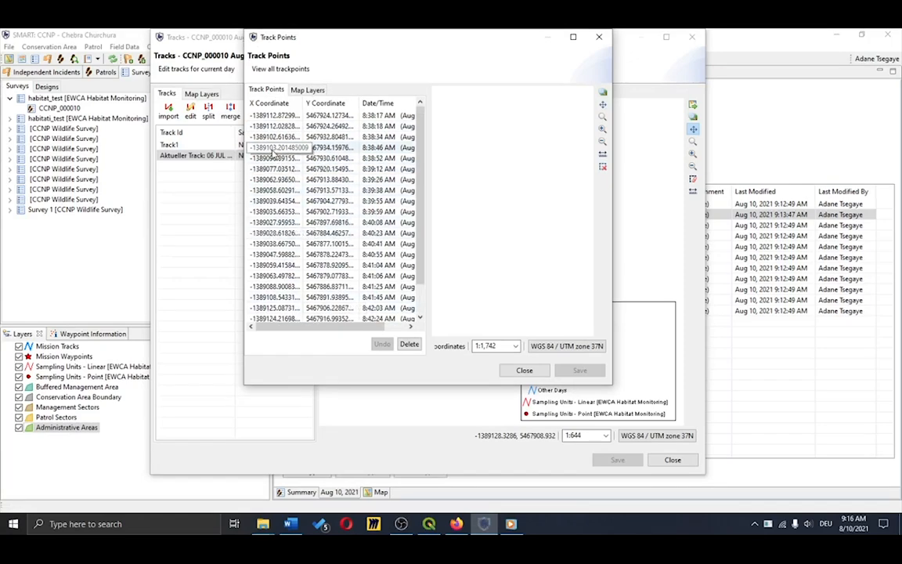
pyautogui.click(310, 90)
pyautogui.click(264, 89)
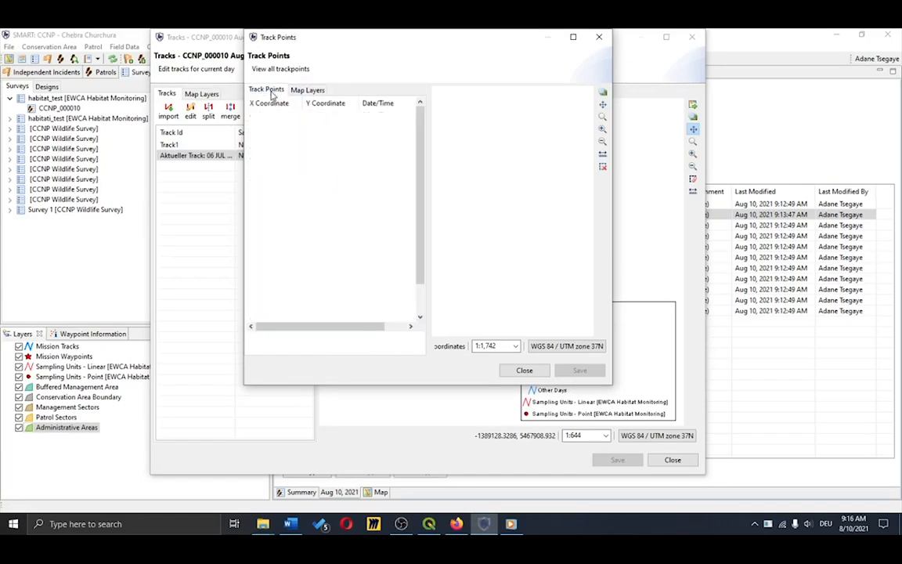
# Zoom to the track point recorded at 8:38:34 AM, examine the whole track on the map, and close the track points
pyautogui.rightClick(274, 137)
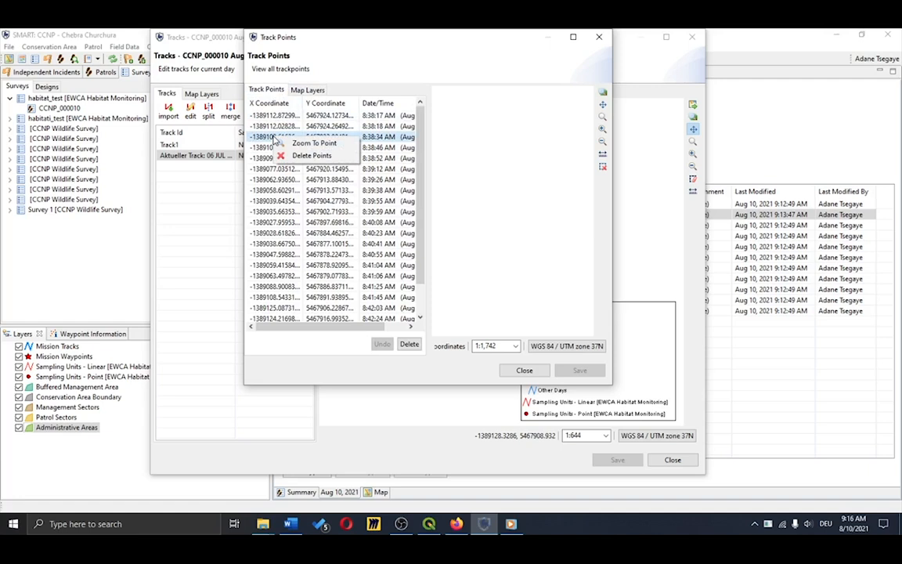
pyautogui.click(280, 144)
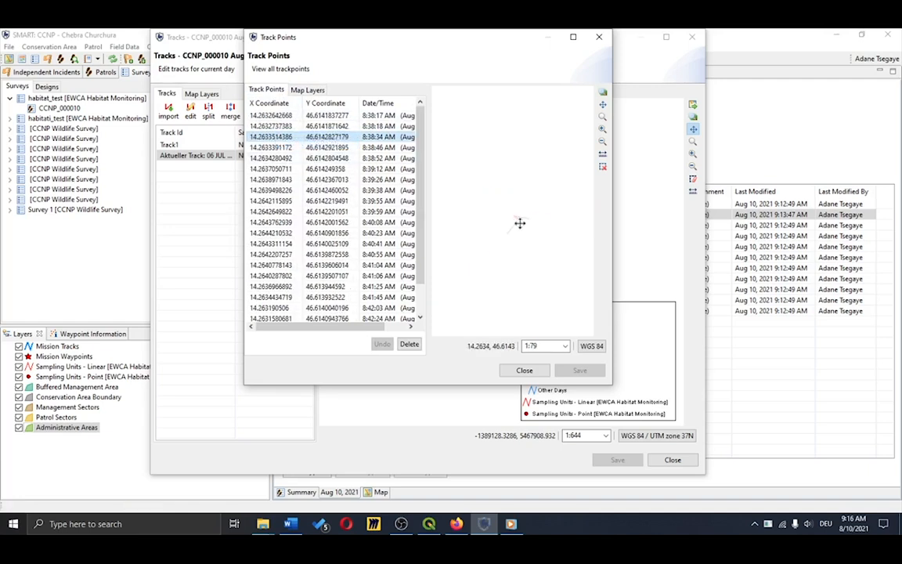
pyautogui.scroll(-8, 519, 223)
pyautogui.moveTo(526, 264); pyautogui.dragTo(457, 195)
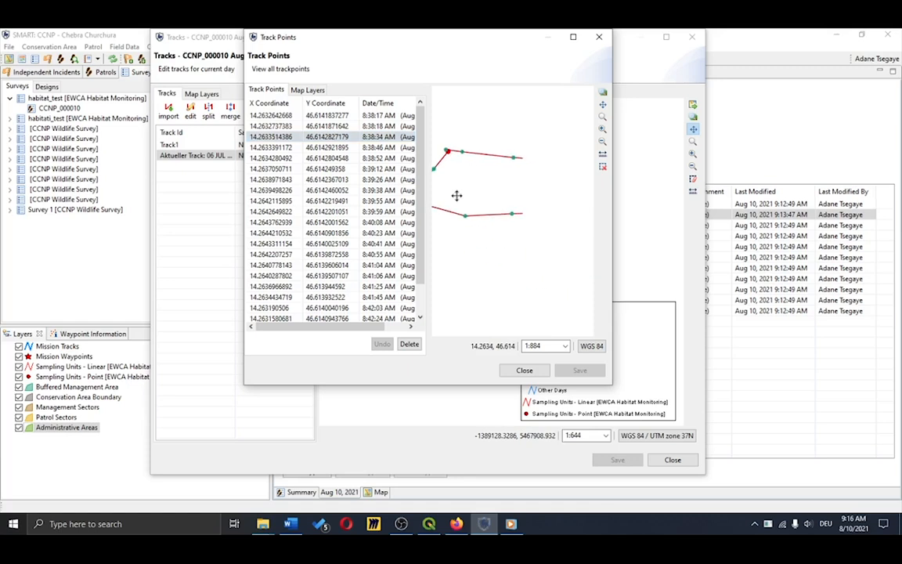
pyautogui.scroll(-2, 462, 195)
pyautogui.scroll(-2, 462, 195)
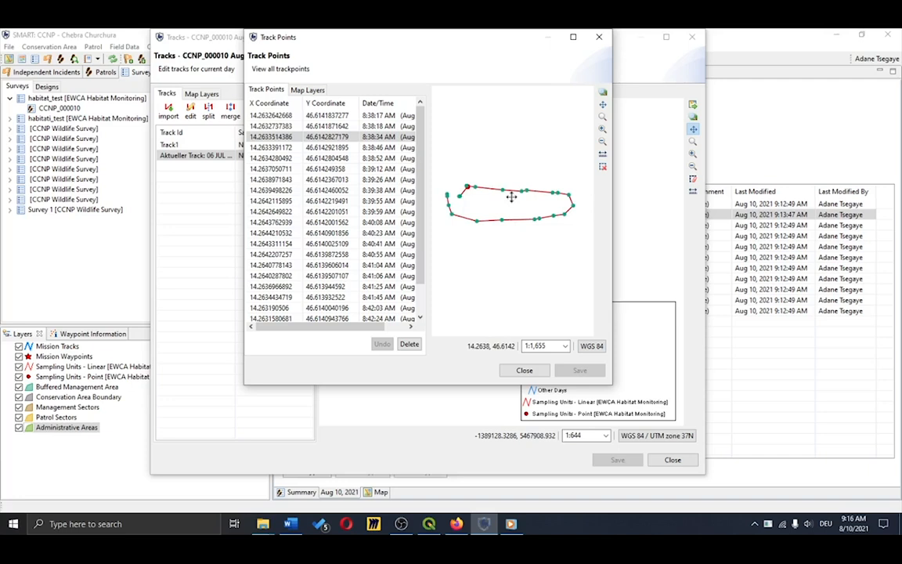
pyautogui.click(526, 370)
# Delete the original track Track1 from the mission's Aug 10, 2021 tracks
pyautogui.doubleClick(197, 146)
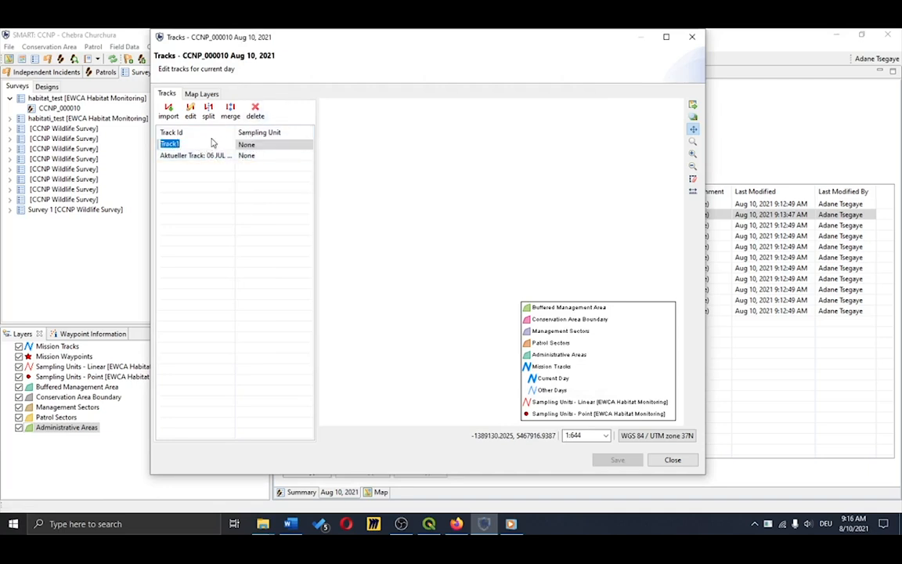
pyautogui.click(254, 112)
pyautogui.click(489, 264)
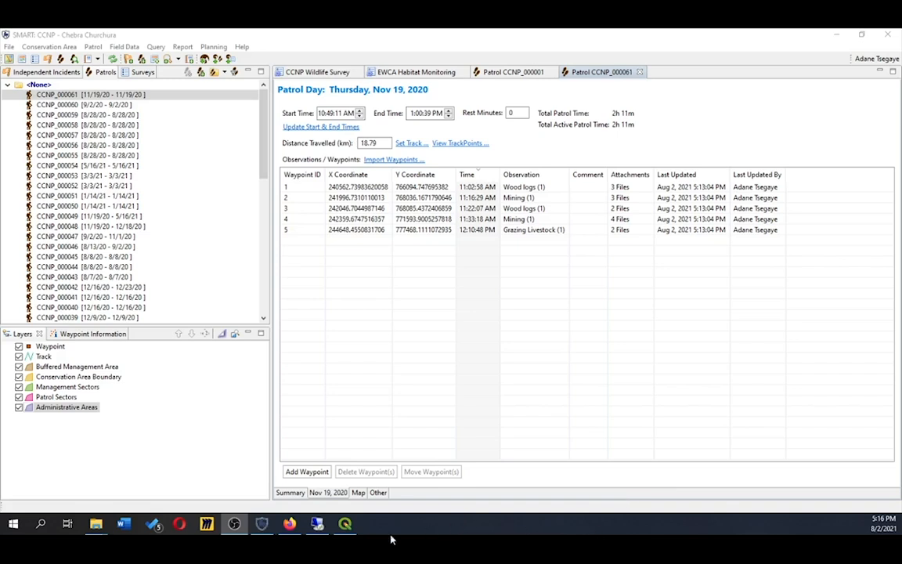
# Switch to QGIS and open the Data Source Manager for adding a vector layer
pyautogui.moveTo(349, 535)
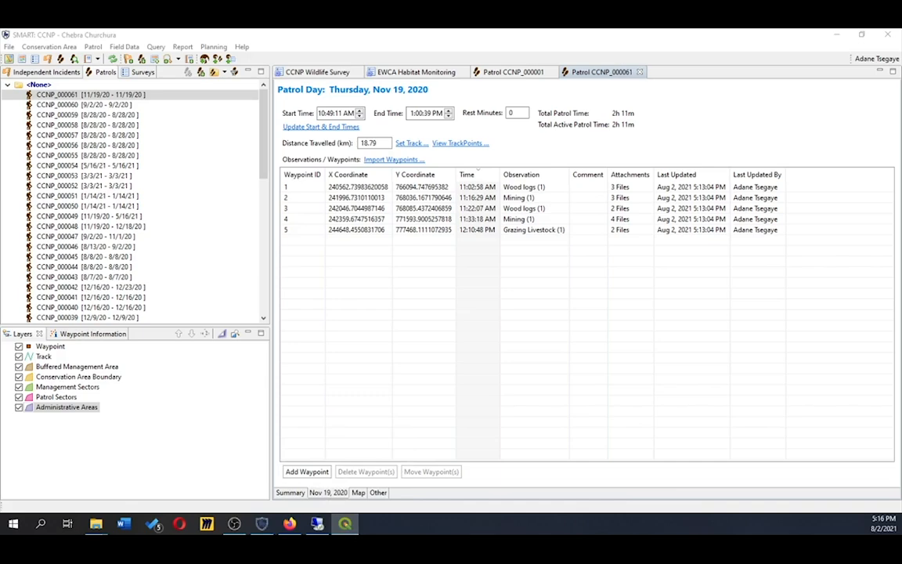
pyautogui.moveTo(899, 513); pyautogui.dragTo(268, 35)
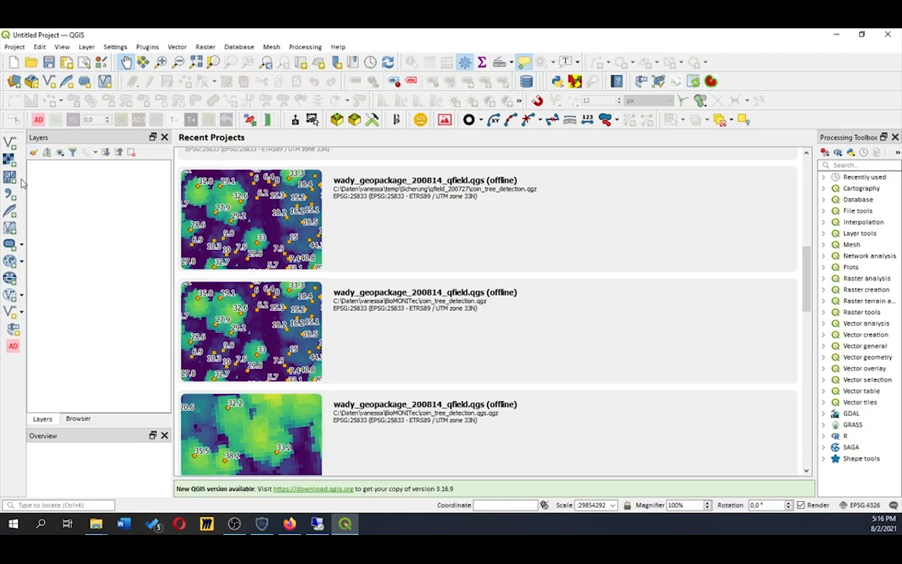
pyautogui.click(4, 145)
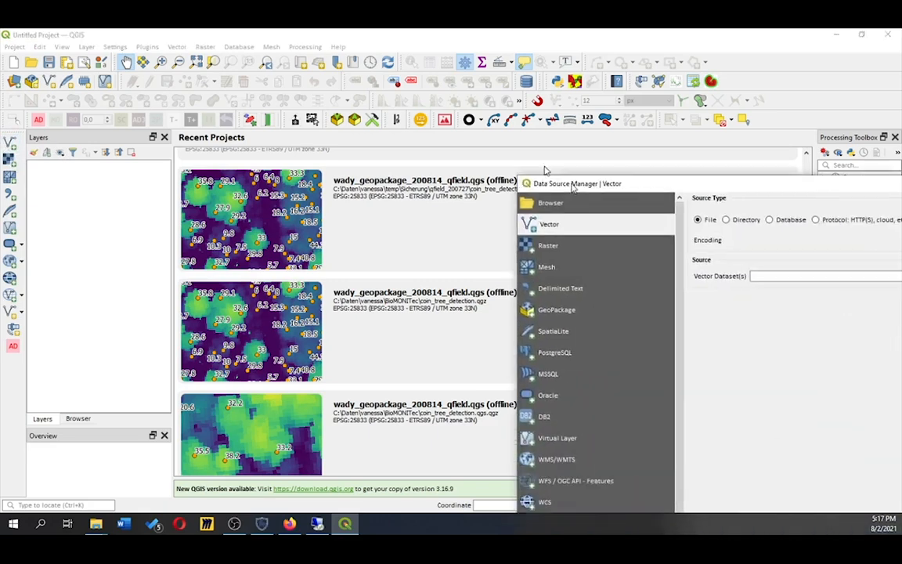
pyautogui.moveTo(543, 171); pyautogui.dragTo(164, 69)
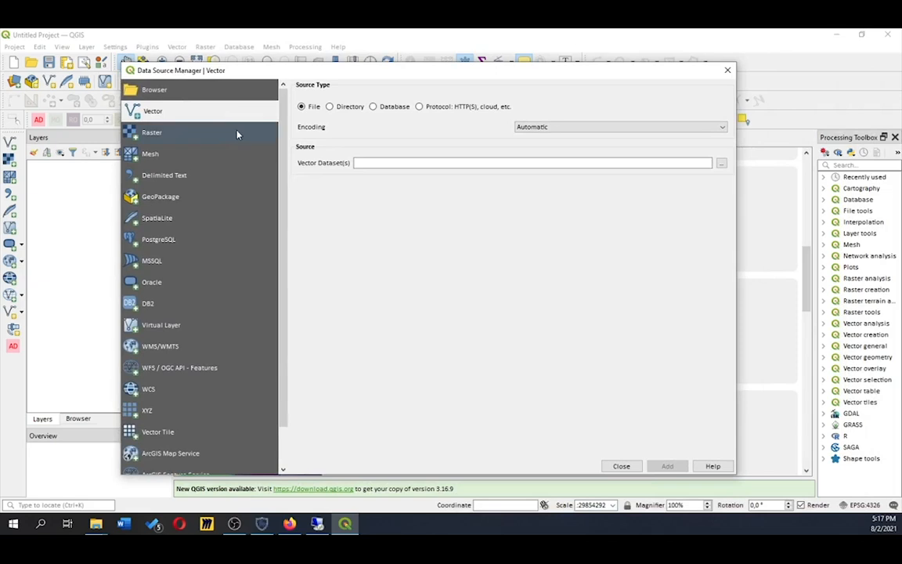
# Add the park boundary shapefile Chebera_Churchura_bdry_wgs84.shp from C:\SMART\Datarepository\Parks_data\Chebera_Churchura_data\maps as a vector layer and close the Data Source Manager
pyautogui.click(721, 165)
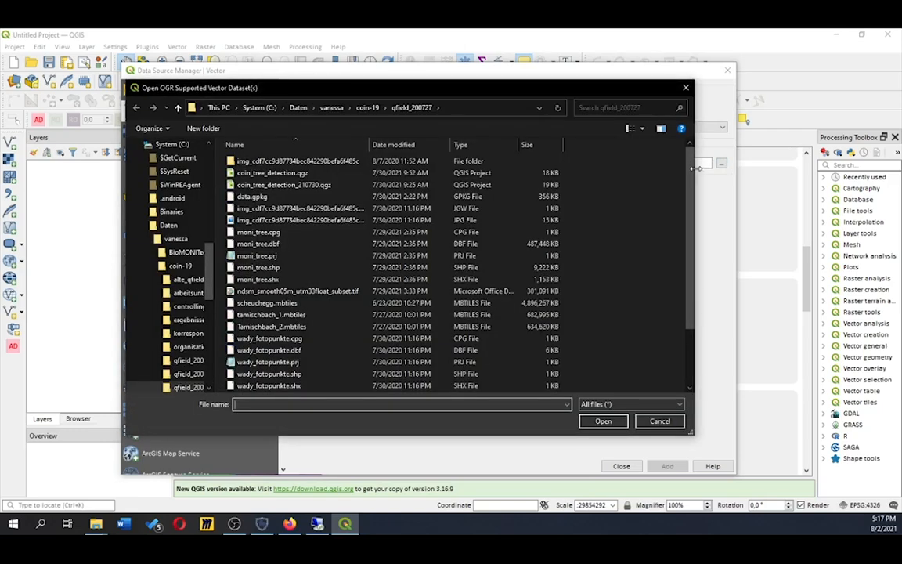
pyautogui.click(249, 107)
pyautogui.doubleClick(262, 302)
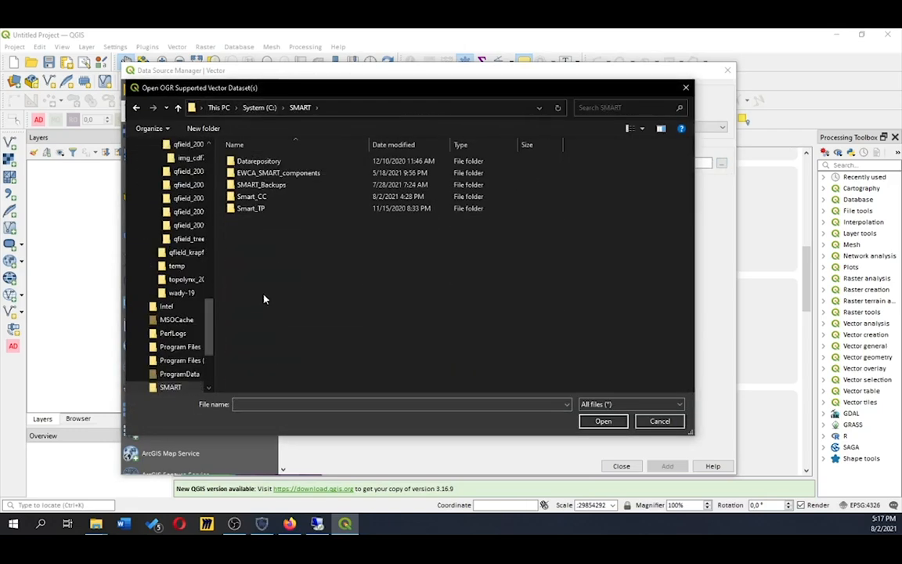
pyautogui.doubleClick(280, 162)
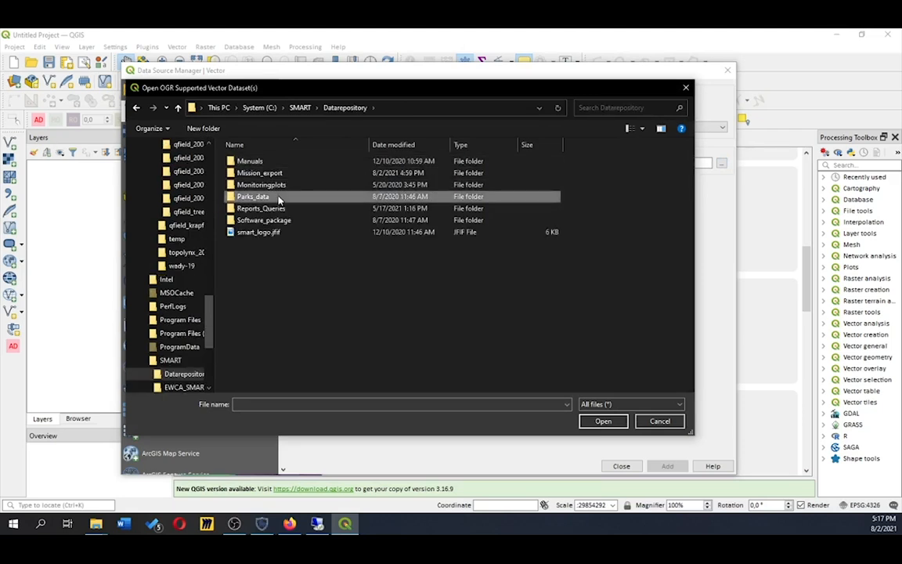
pyautogui.doubleClick(272, 196)
pyautogui.doubleClick(286, 162)
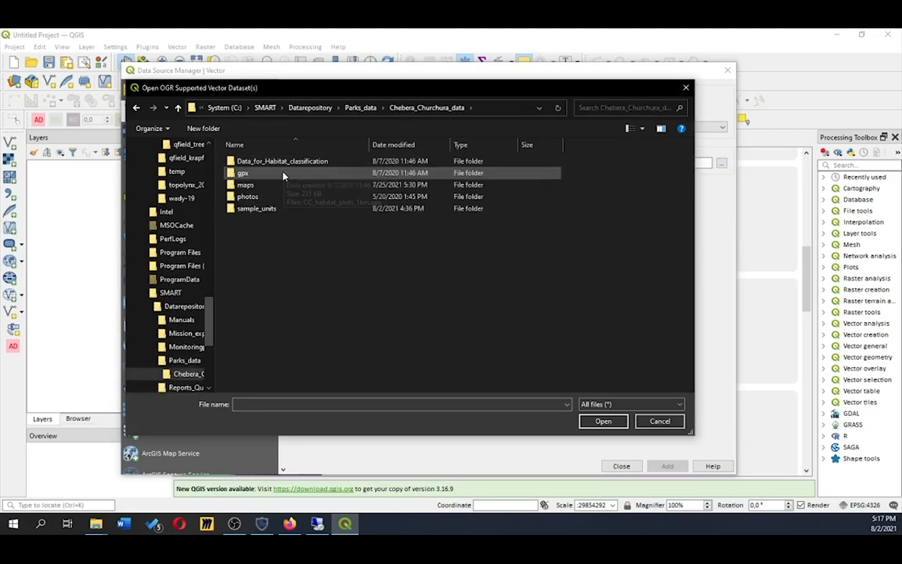
pyautogui.doubleClick(278, 185)
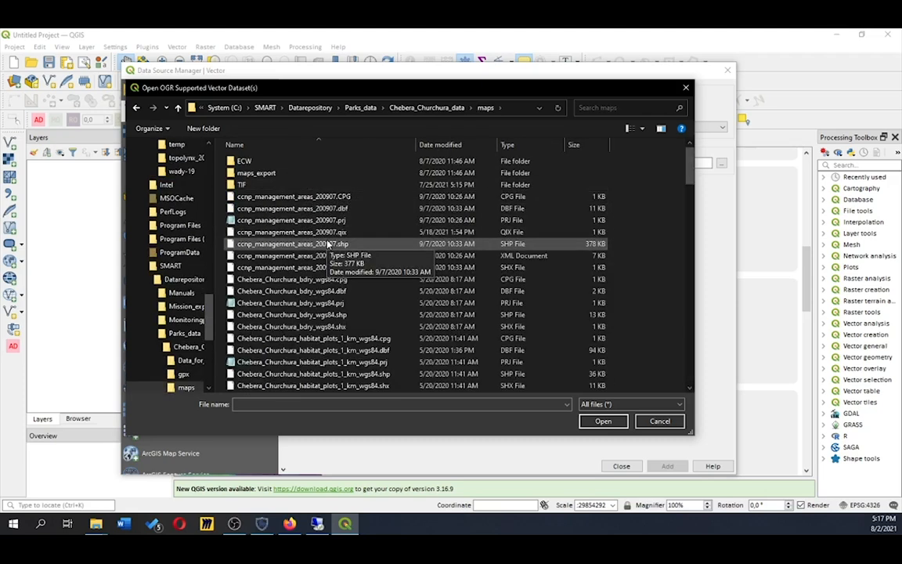
pyautogui.click(346, 314)
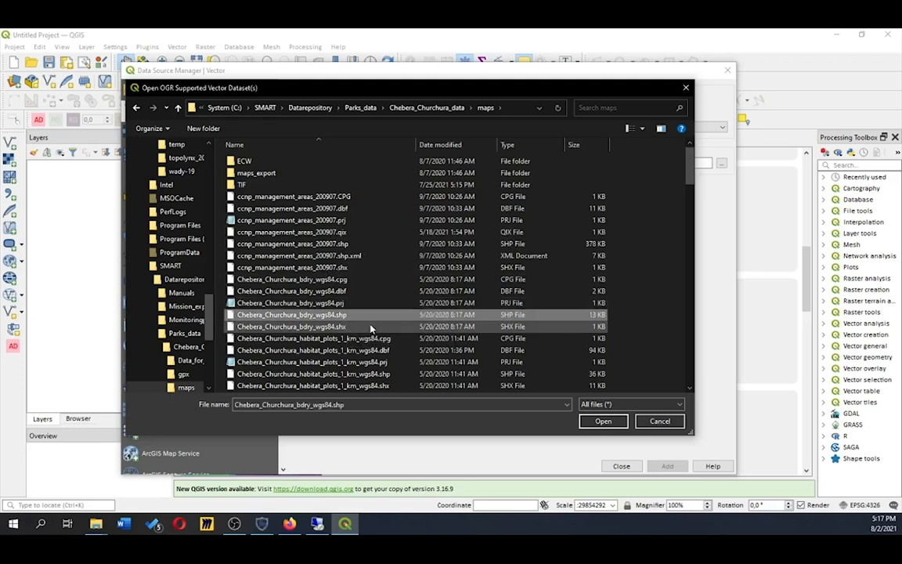
pyautogui.click(603, 421)
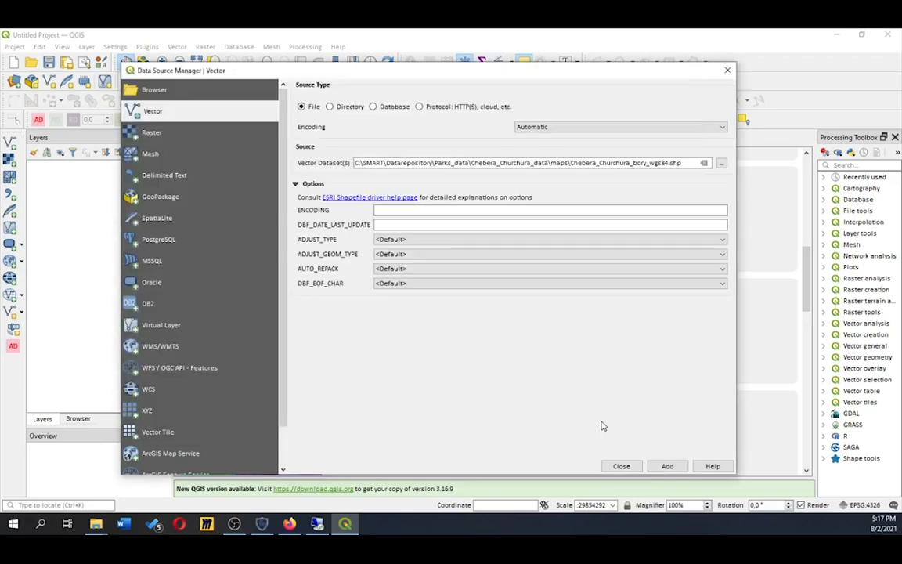
pyautogui.click(667, 466)
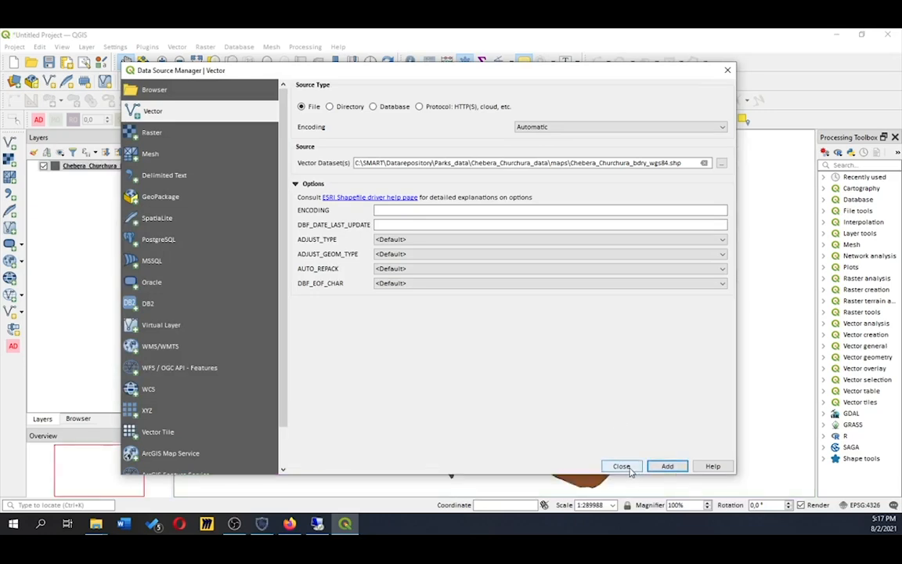
pyautogui.click(620, 466)
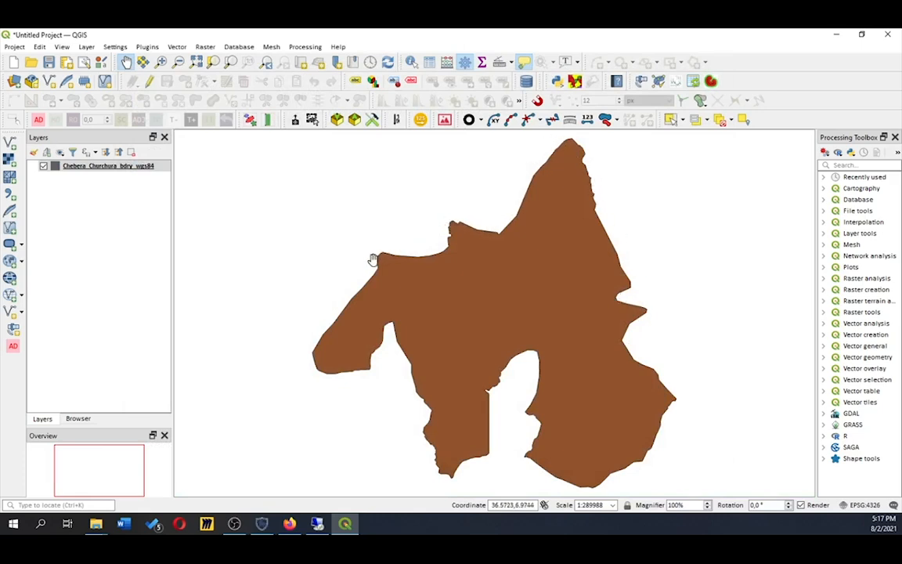
# Change the symbol layer type of the Chebera_Churchura_bdry_wgs84 layer from its simple fill to Outline: Simple Line
pyautogui.doubleClick(69, 169)
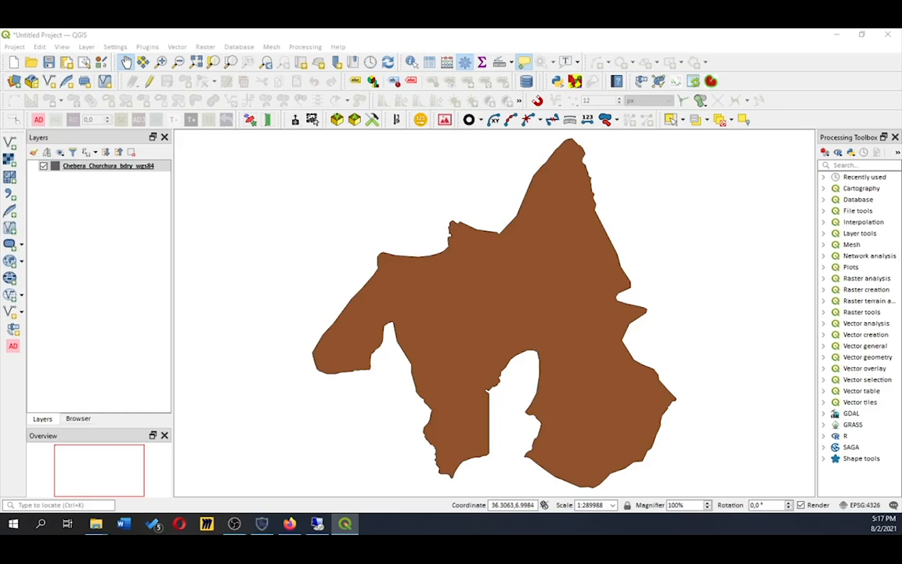
pyautogui.moveTo(739, 322); pyautogui.dragTo(125, 69)
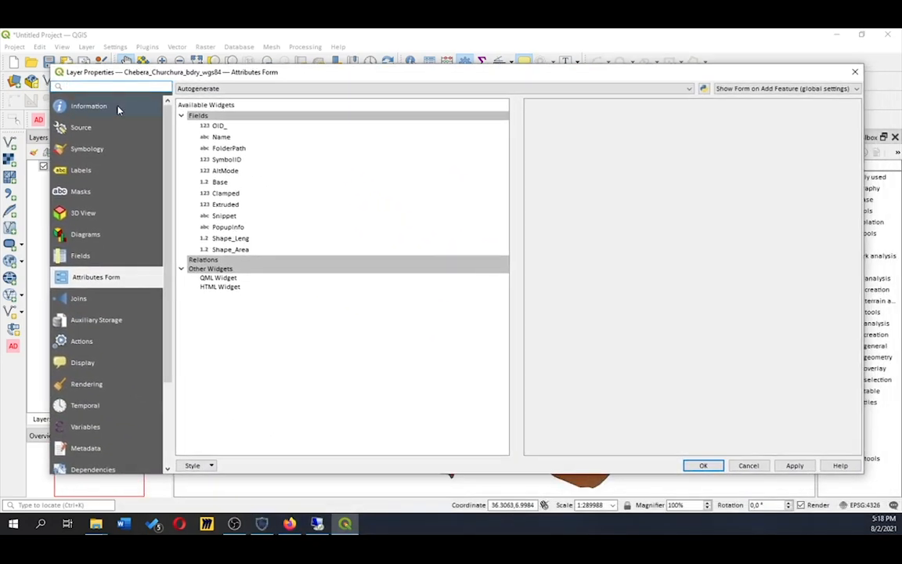
pyautogui.click(88, 149)
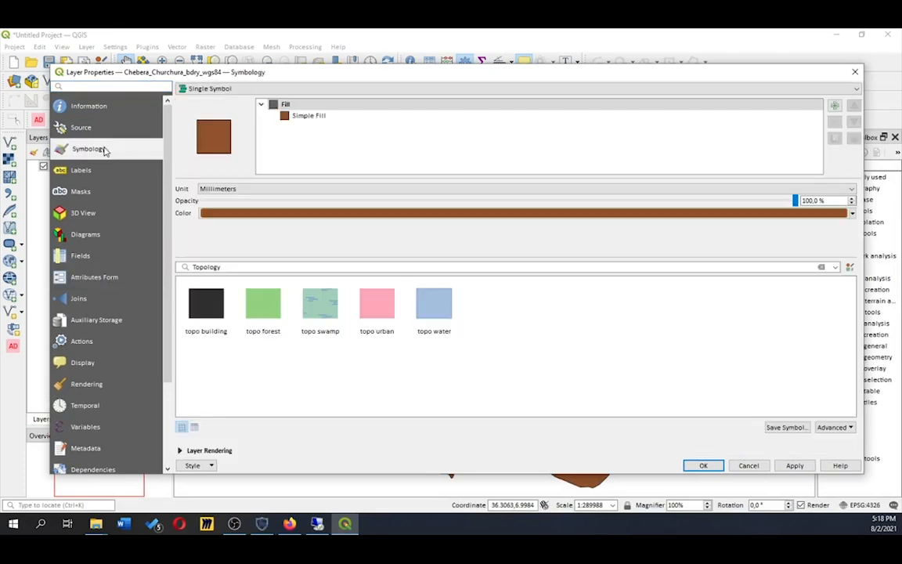
pyautogui.click(296, 118)
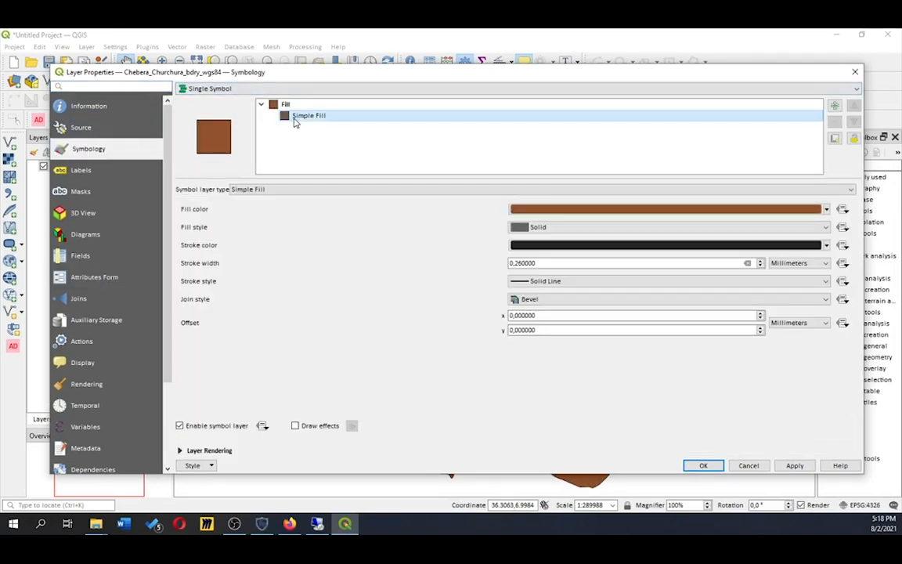
pyautogui.click(286, 192)
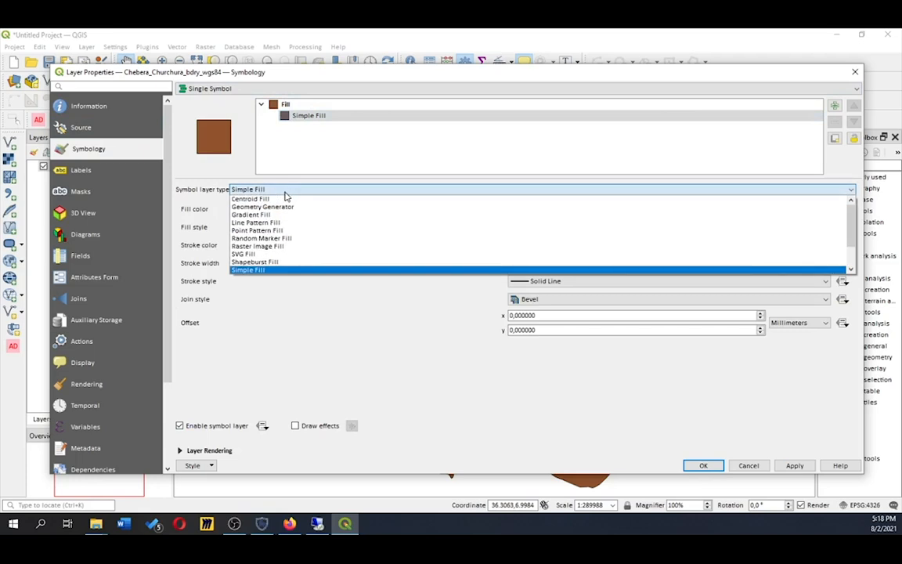
pyautogui.scroll(-2, 286, 205)
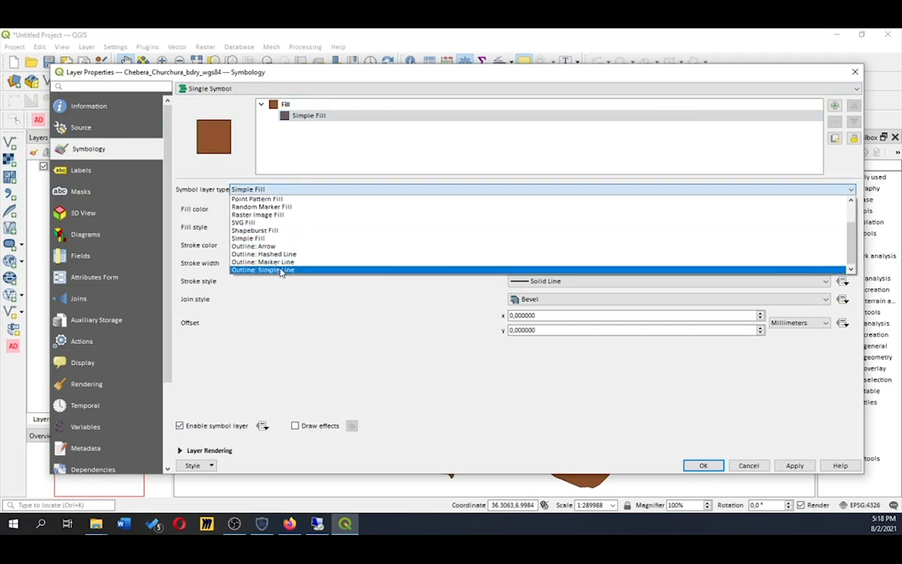
pyautogui.click(282, 270)
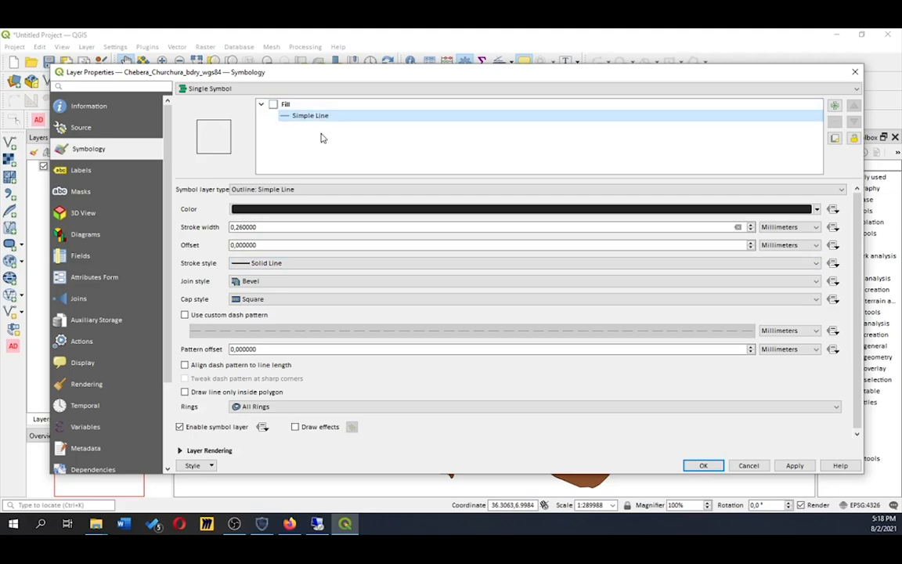
# Set the boundary outline's line color to blue (#2323d0) and accept the layer properties
pyautogui.click(321, 207)
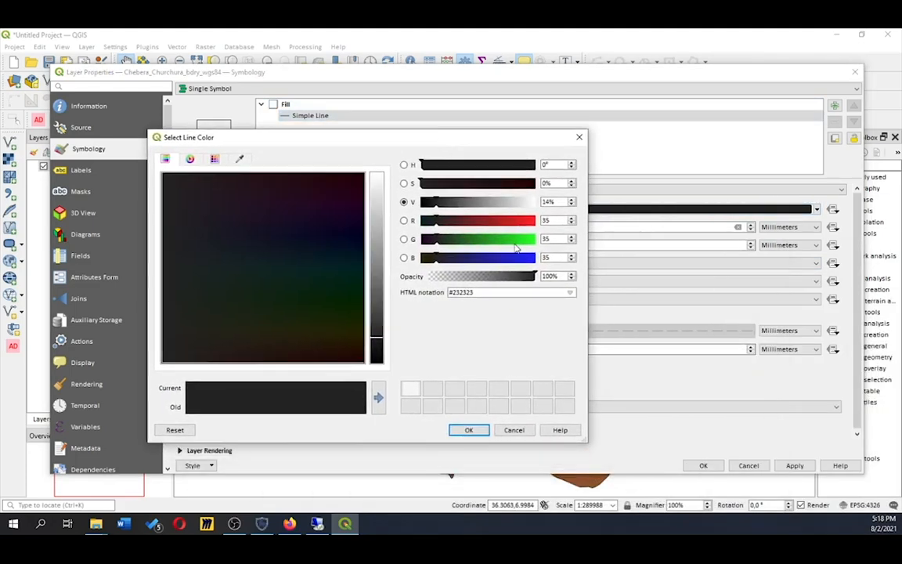
pyautogui.click(516, 261)
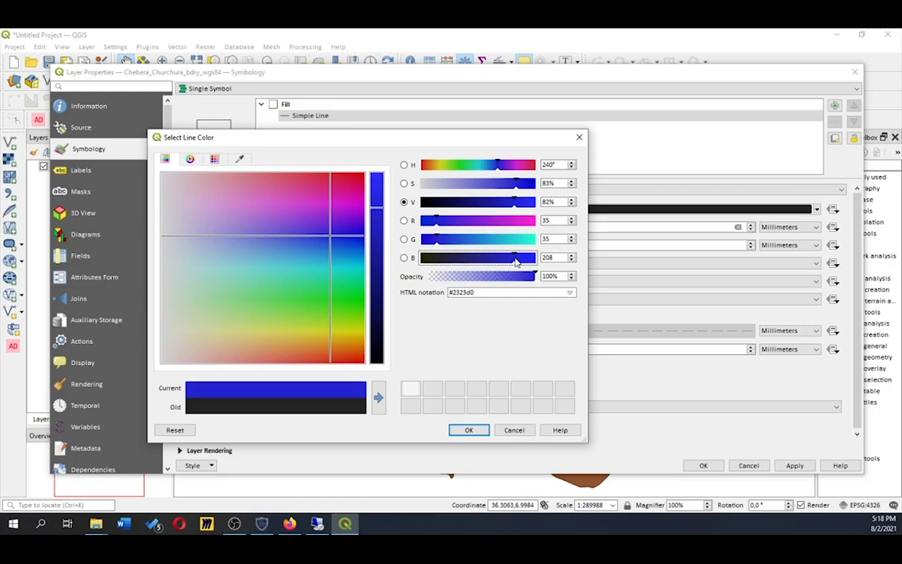
pyautogui.click(469, 429)
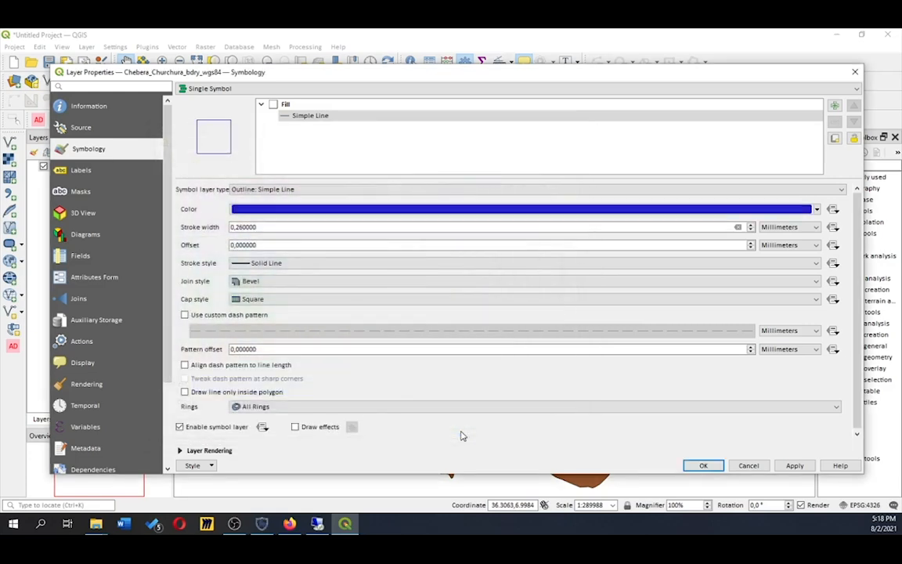
pyautogui.click(702, 466)
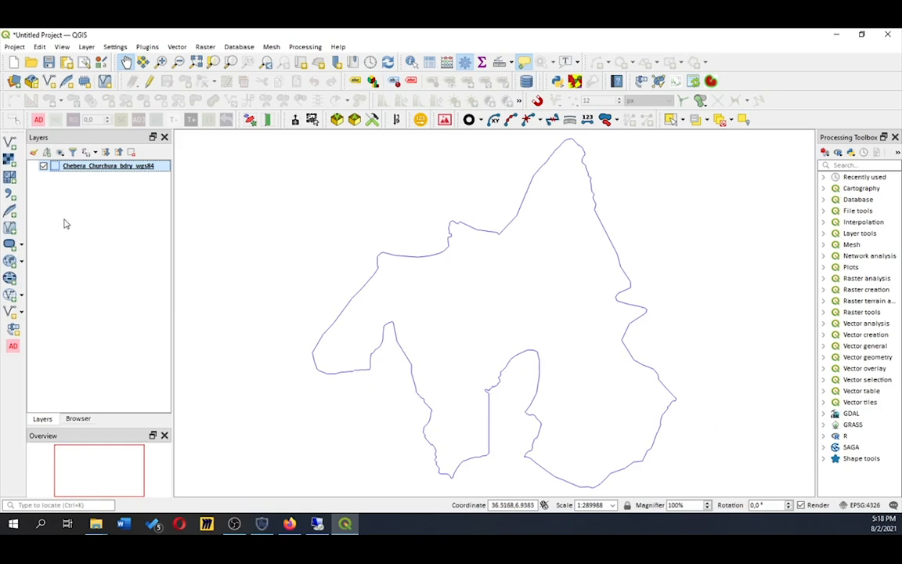
# Choose cone_habitat_plots.csv from the Chebera_Churchura_data sample_units folder as the source for a new delimited text layer
pyautogui.click(11, 202)
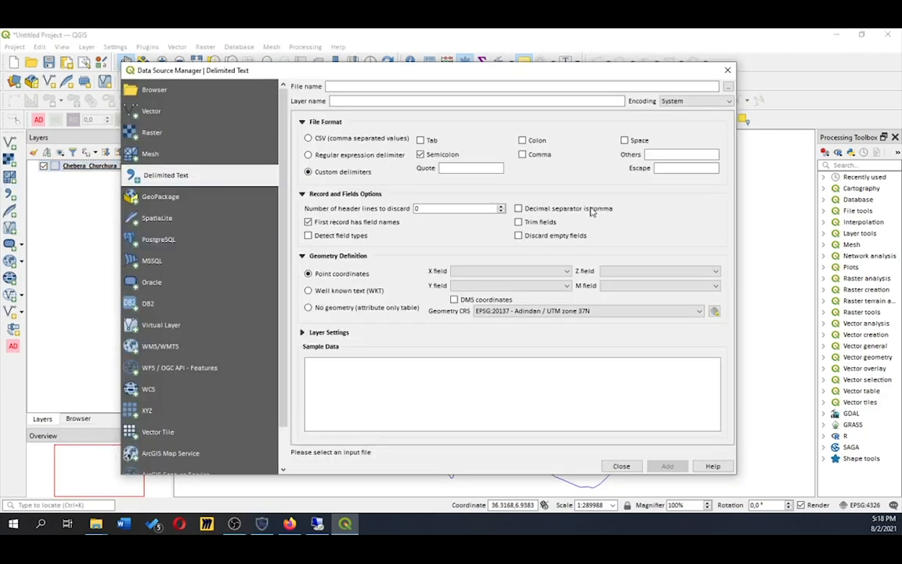
pyautogui.click(727, 91)
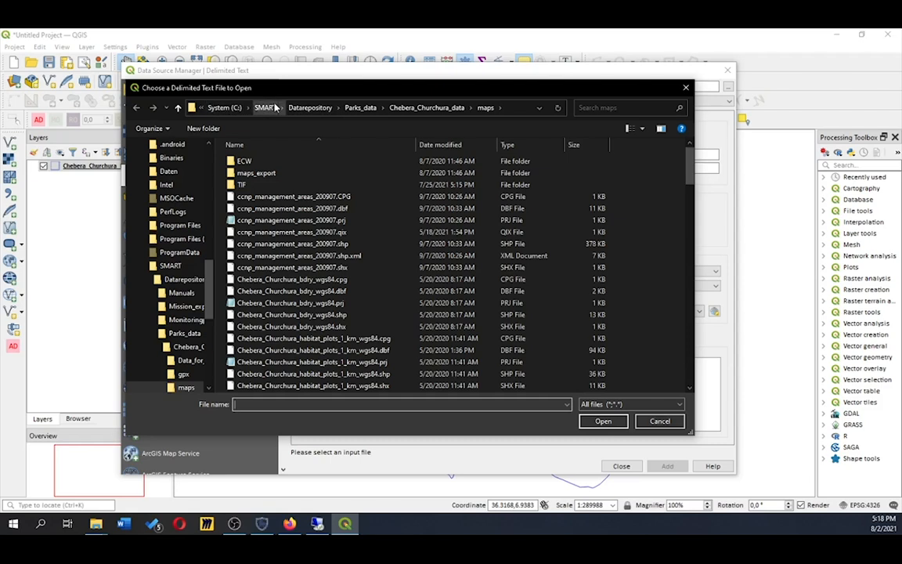
pyautogui.click(361, 109)
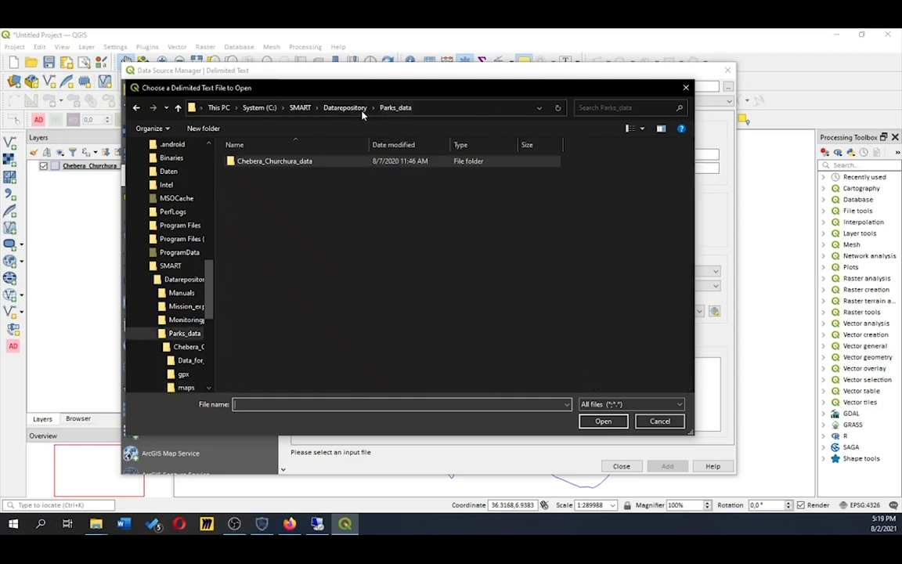
pyautogui.doubleClick(325, 161)
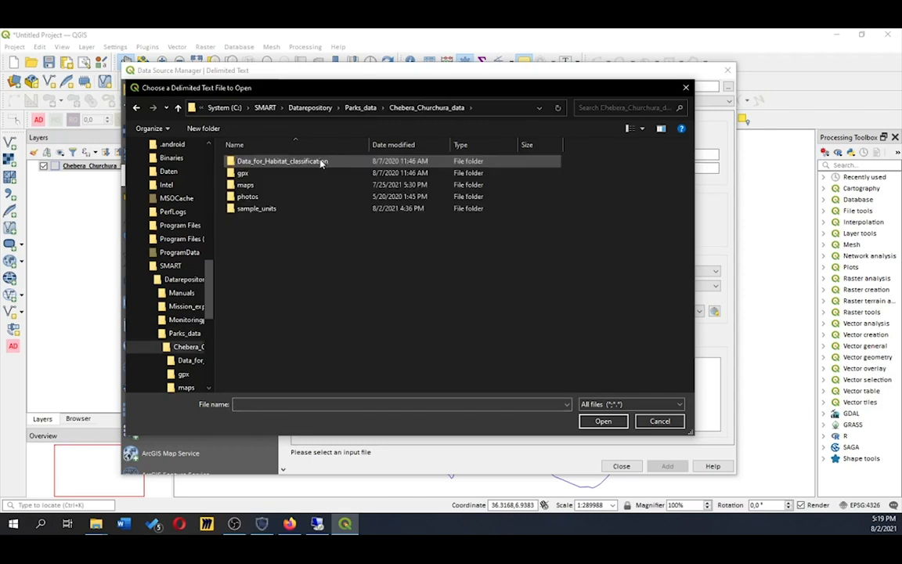
pyautogui.doubleClick(302, 208)
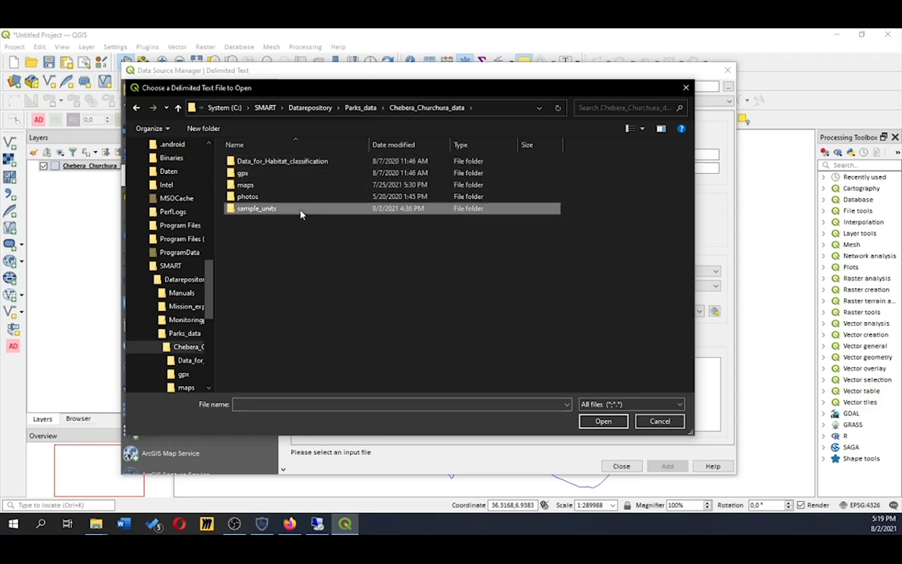
pyautogui.click(301, 163)
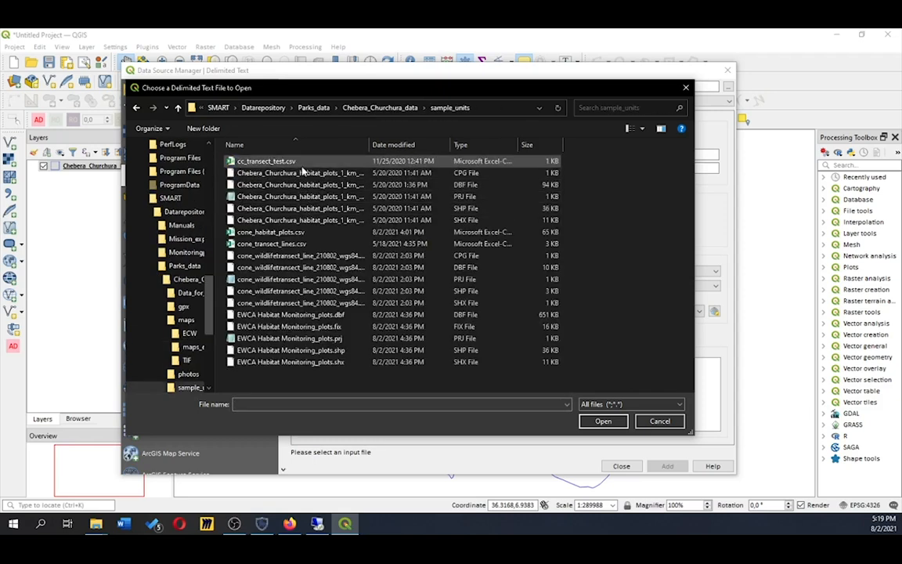
pyautogui.click(310, 234)
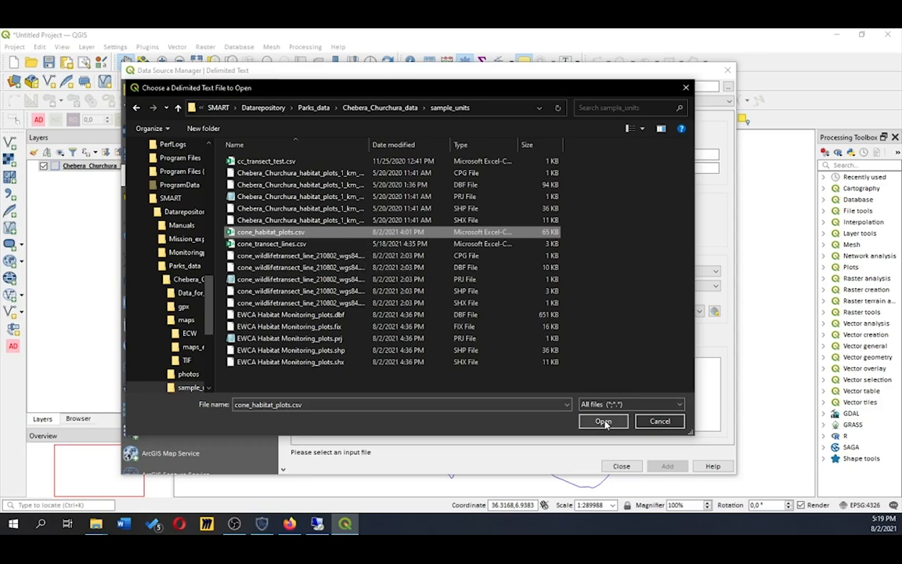
pyautogui.click(603, 422)
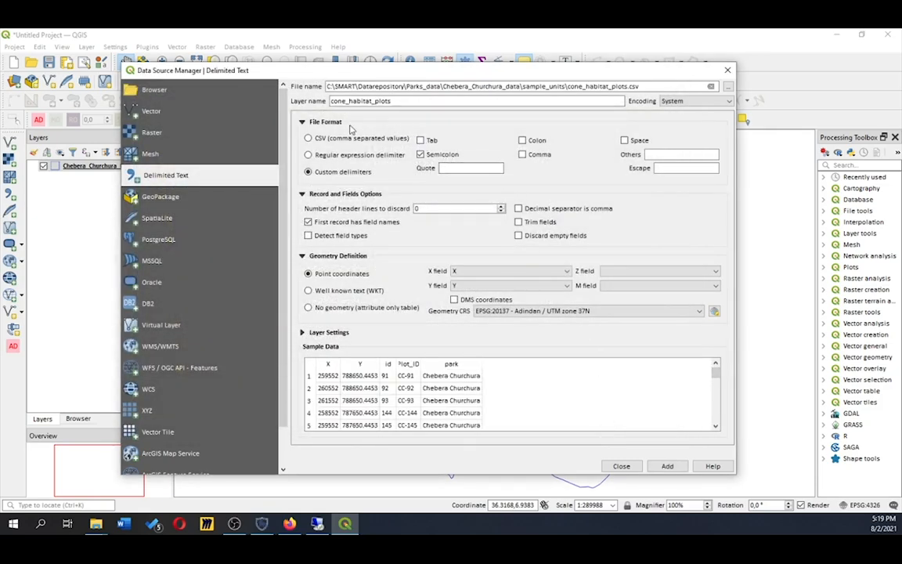
# Review the file format settings and sample data, widening the Plot_ID column, and add cone_habitat_plots to the map as a point layer
pyautogui.click(302, 123)
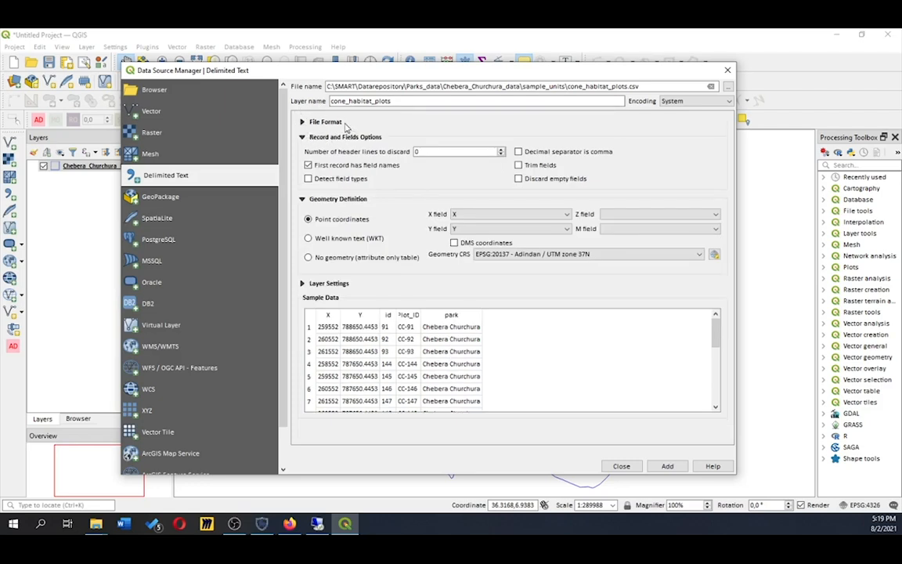
pyautogui.click(302, 122)
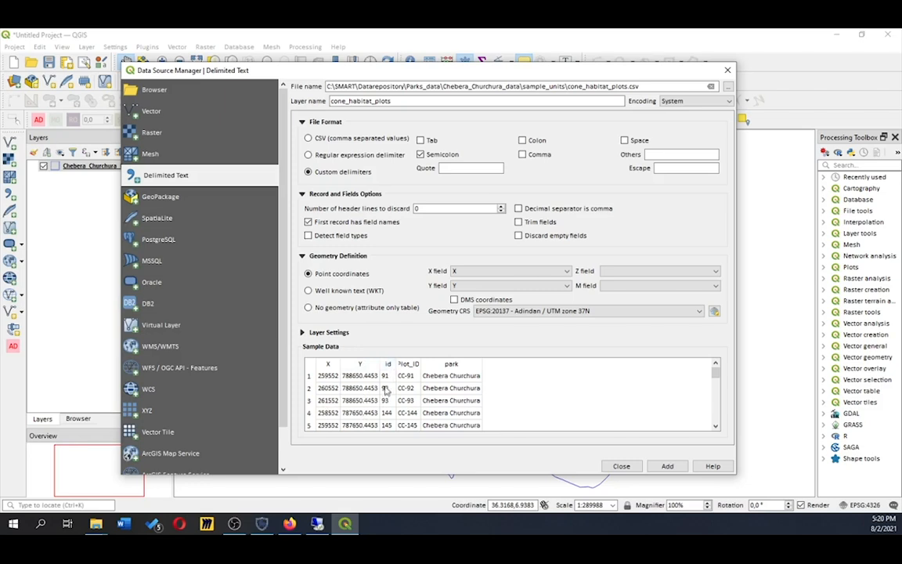
pyautogui.moveTo(418, 363); pyautogui.dragTo(452, 363)
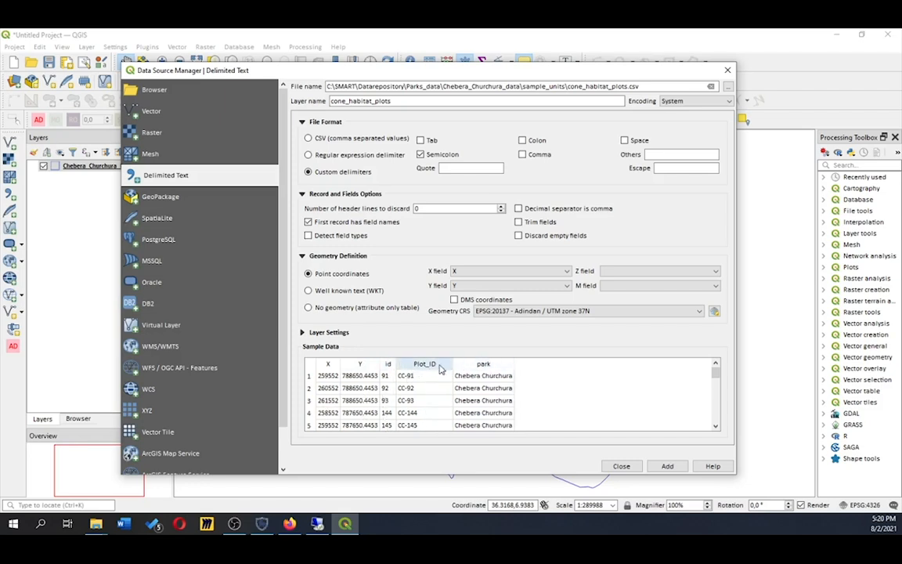
pyautogui.scroll(-5, 485, 411)
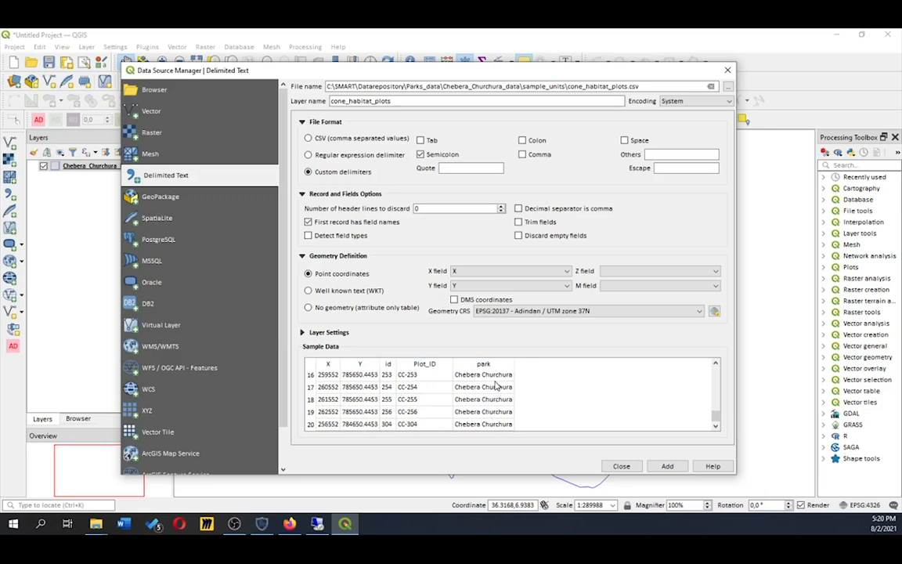
pyautogui.click(667, 466)
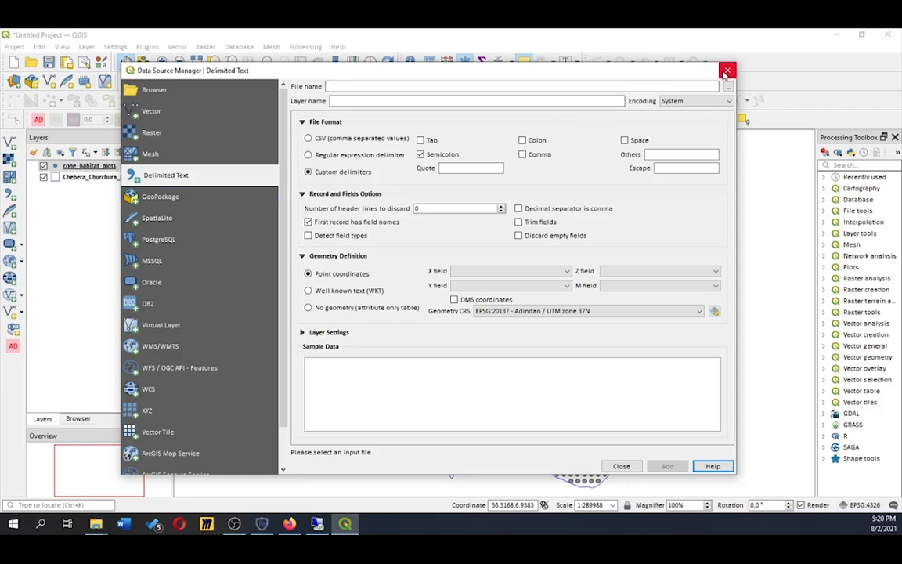
pyautogui.click(726, 71)
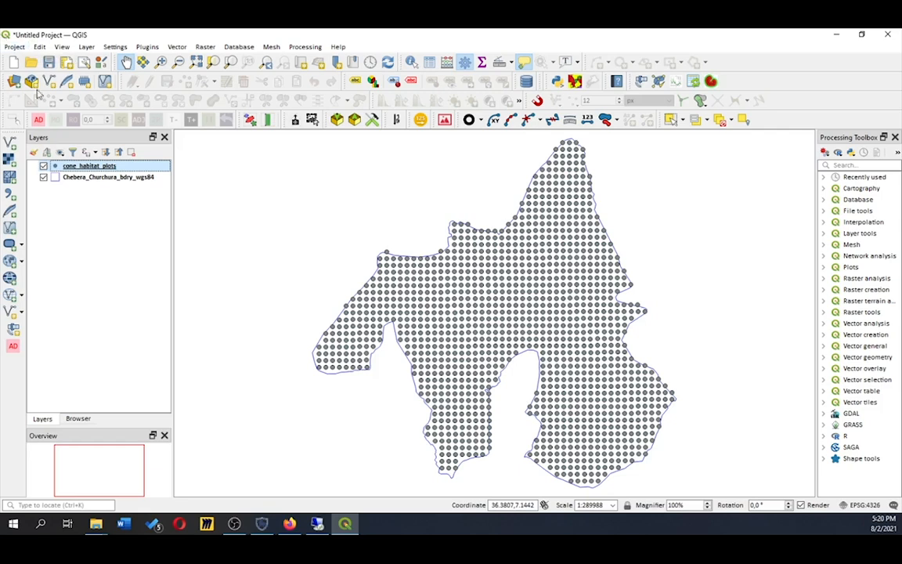
# Select the park boundary layer Chebera_Churchura_bdry_wgs84
pyautogui.click(55, 175)
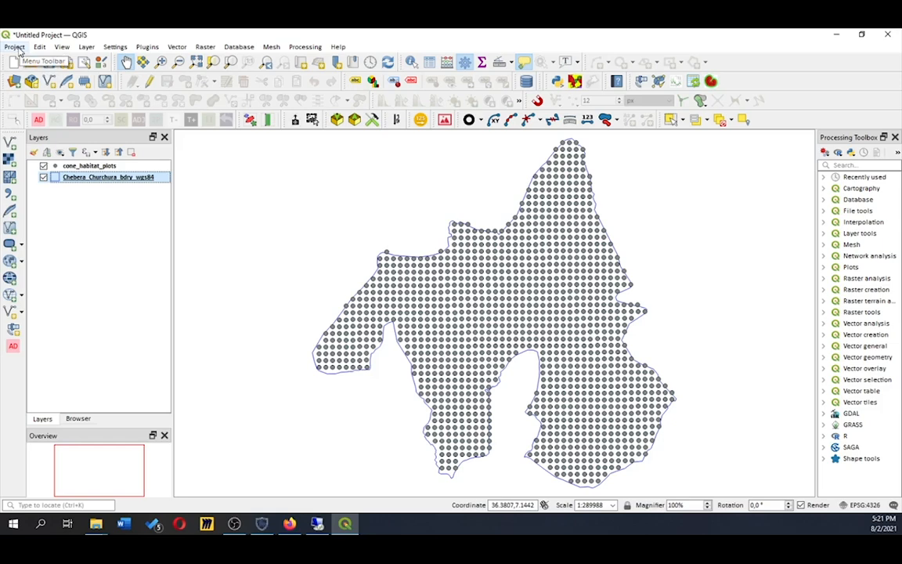
# Start saving the project as a new file, choosing the maps folder under C:\SMART\Datarepository\Parks_data\Chebera_Churchura_data as the location
pyautogui.click(16, 47)
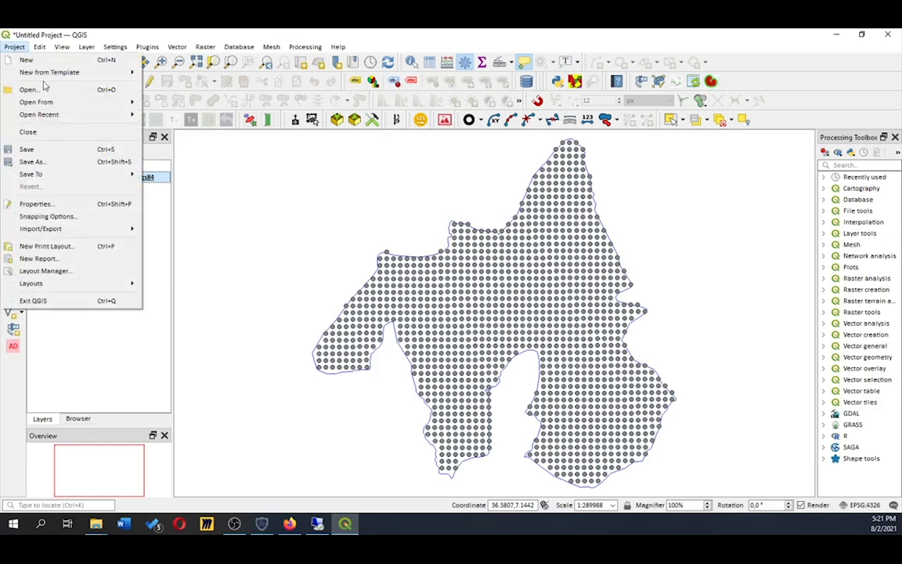
pyautogui.click(32, 161)
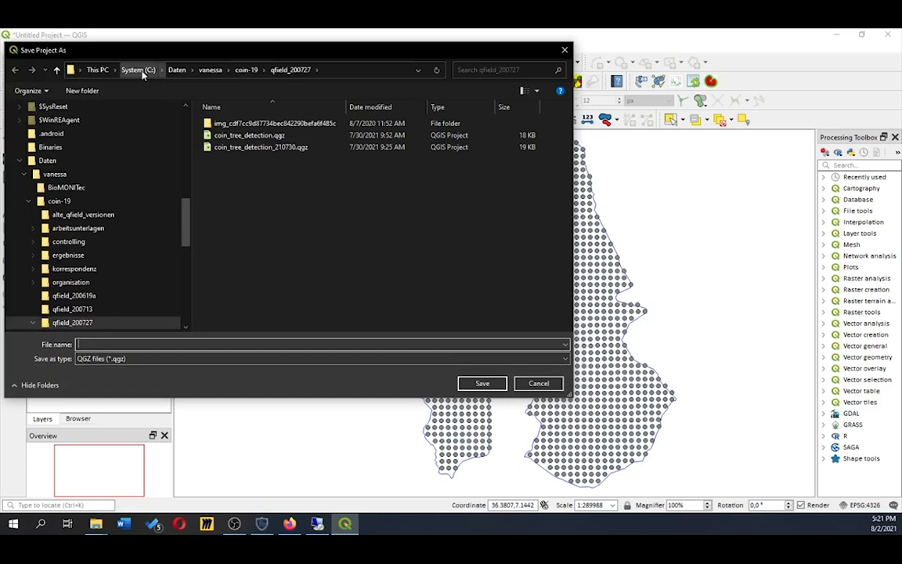
pyautogui.click(136, 69)
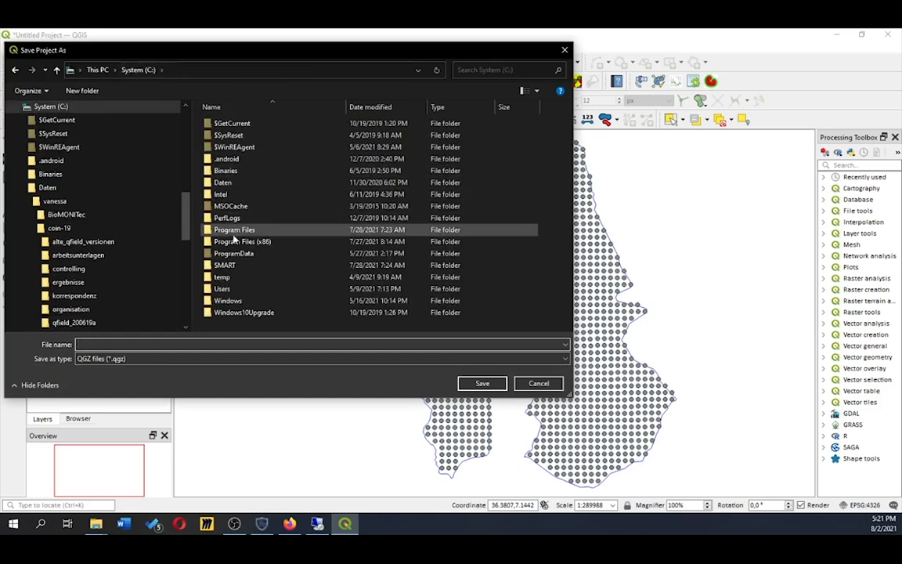
pyautogui.doubleClick(228, 265)
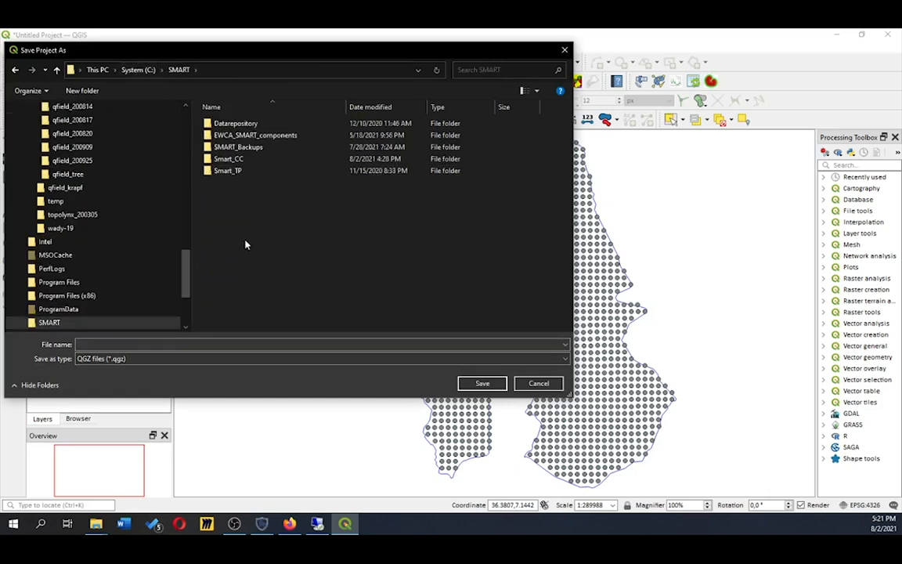
pyautogui.doubleClick(239, 123)
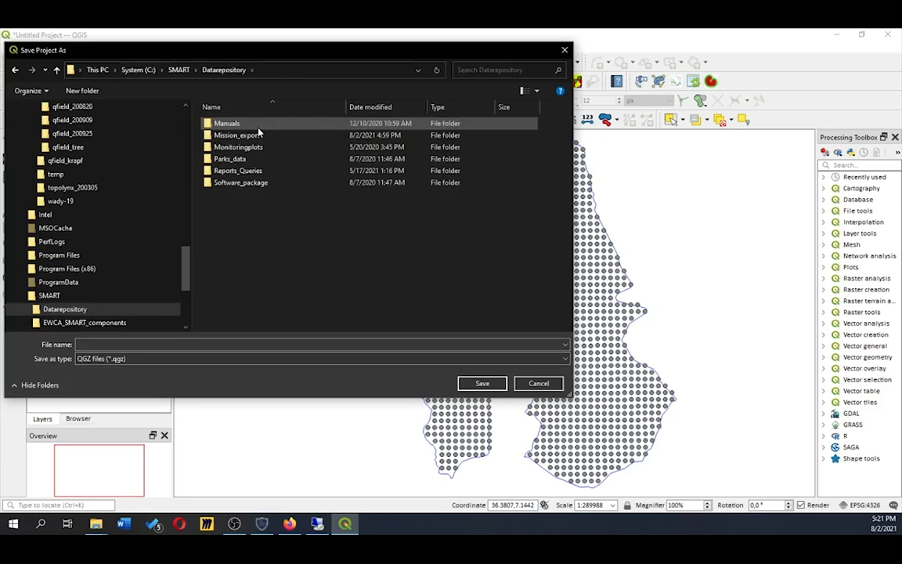
pyautogui.doubleClick(258, 158)
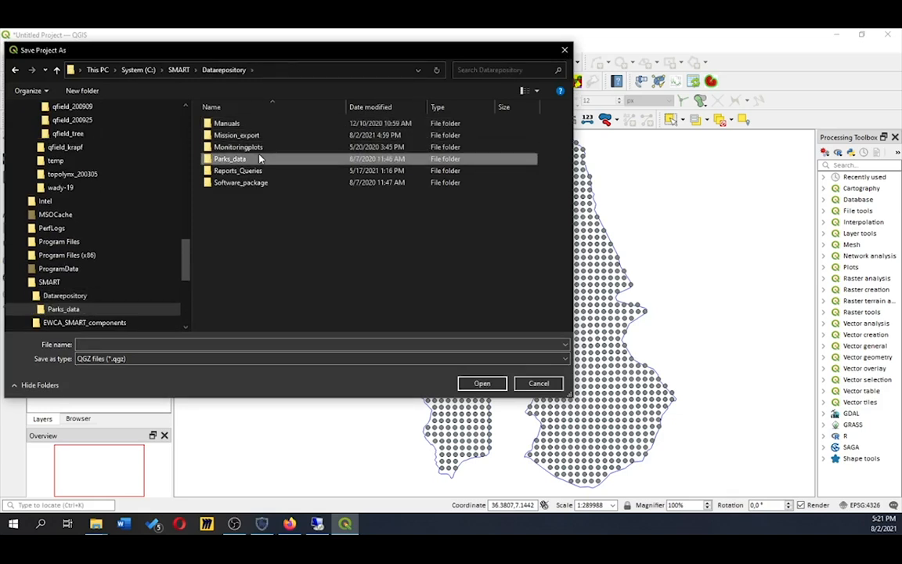
pyautogui.doubleClick(239, 123)
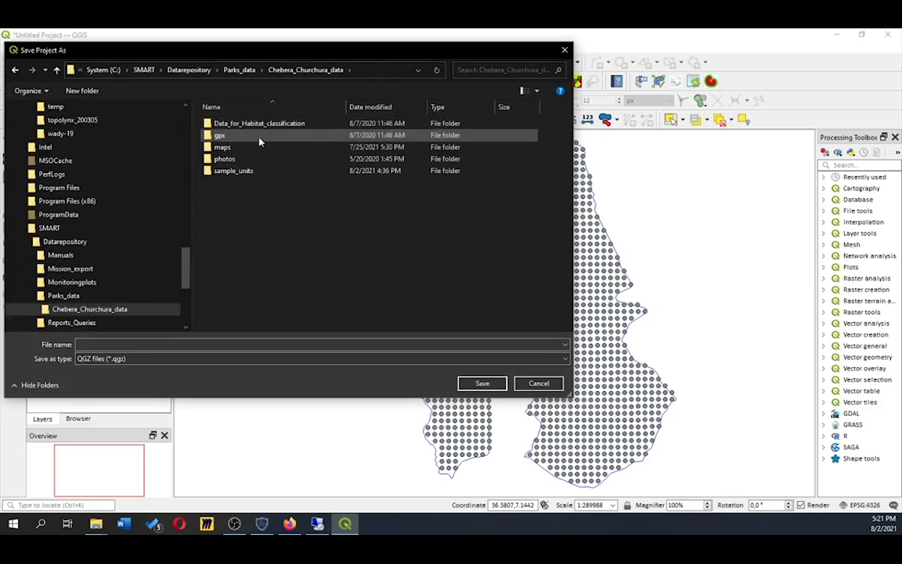
pyautogui.click(257, 150)
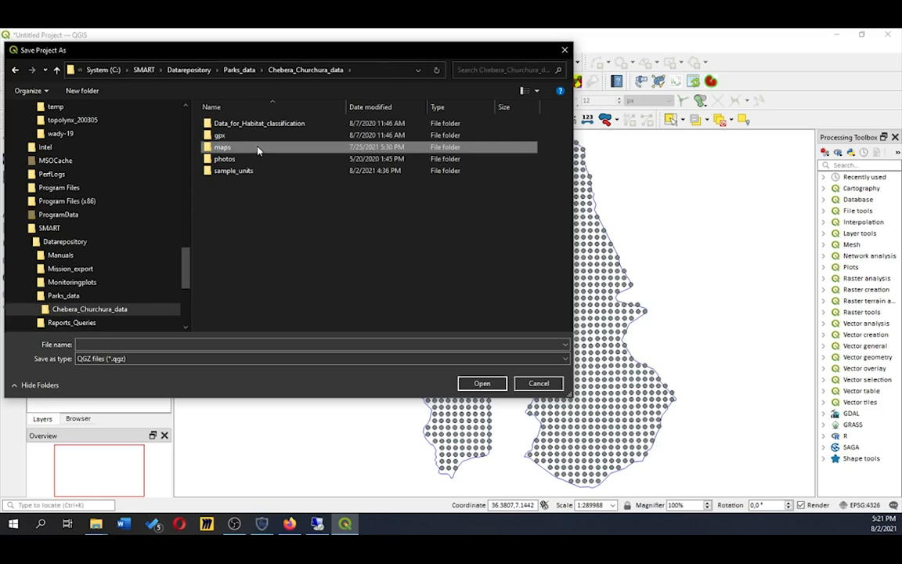
pyautogui.doubleClick(258, 148)
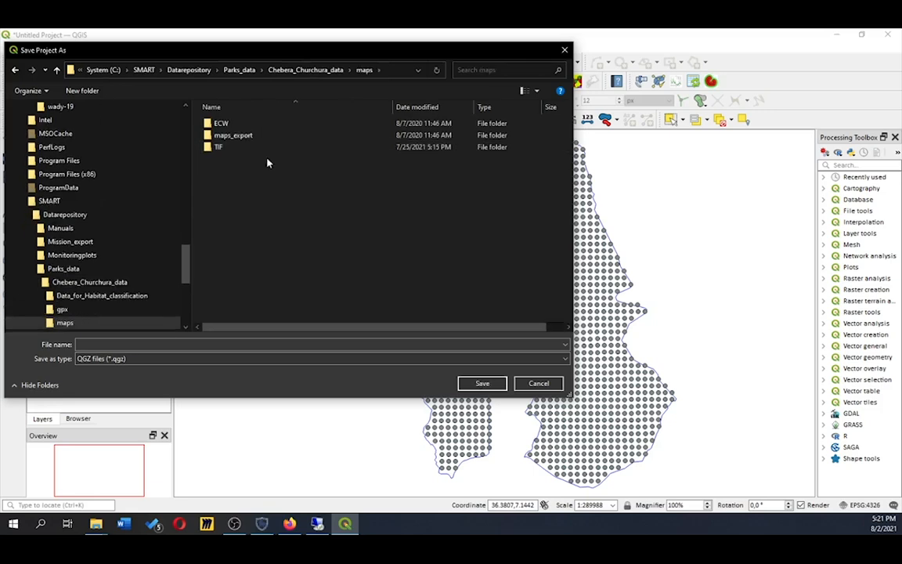
# Name the project file ccnp_waypoint_project and save it in QGZ format
pyautogui.click(127, 343)
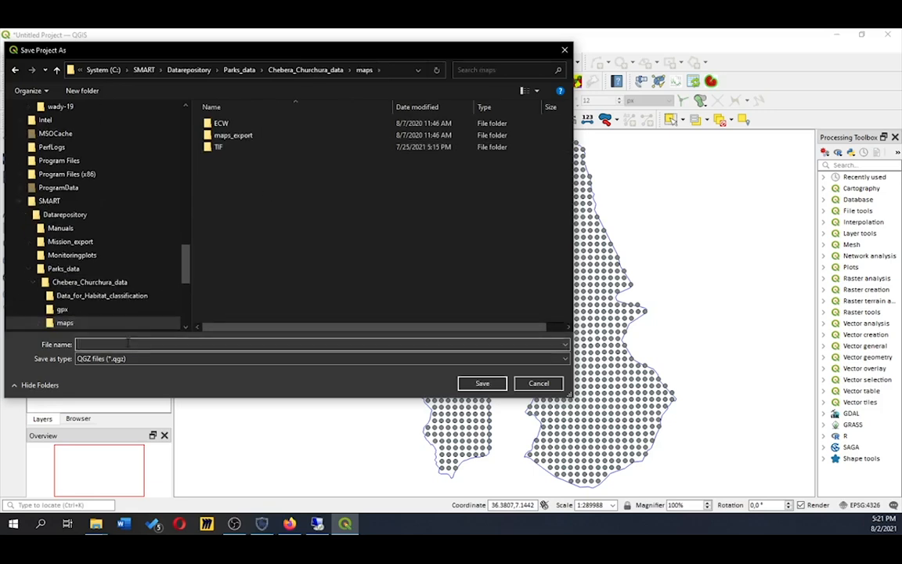
pyautogui.write('c')
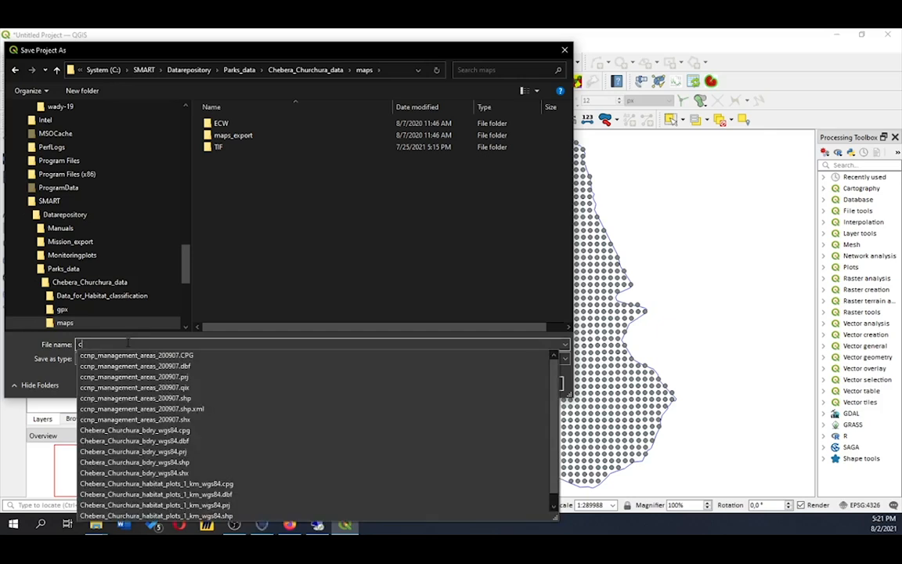
pyautogui.write('cnp')
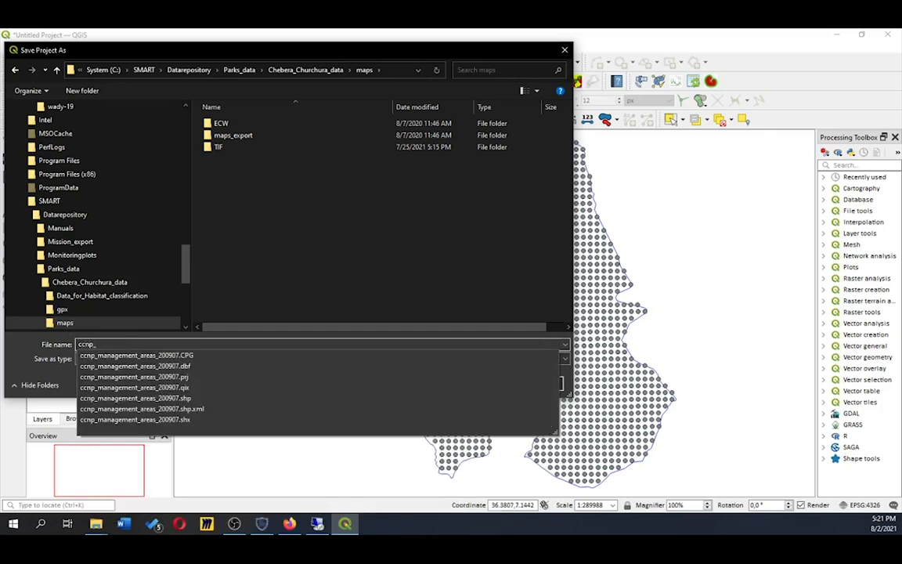
pyautogui.write('_waypoin')
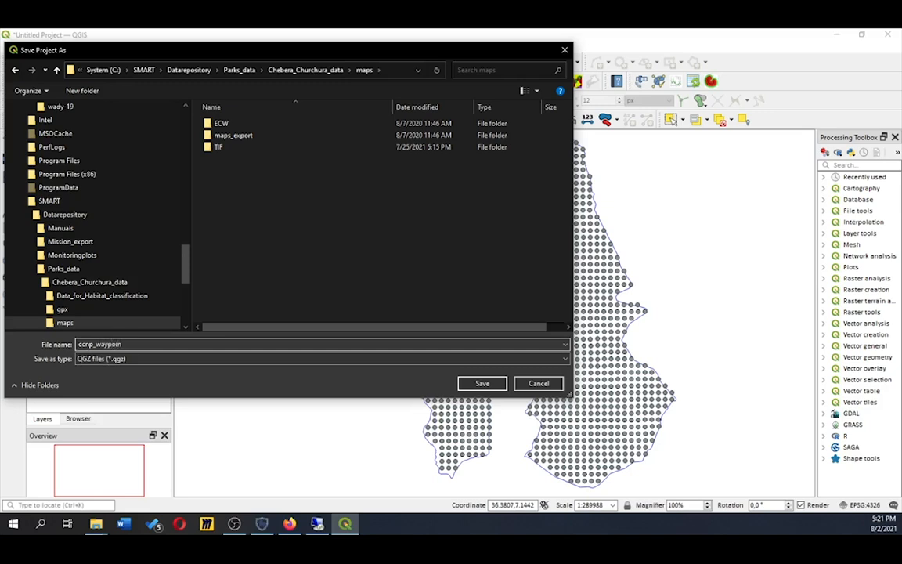
pyautogui.write('t_project')
pyautogui.click(483, 383)
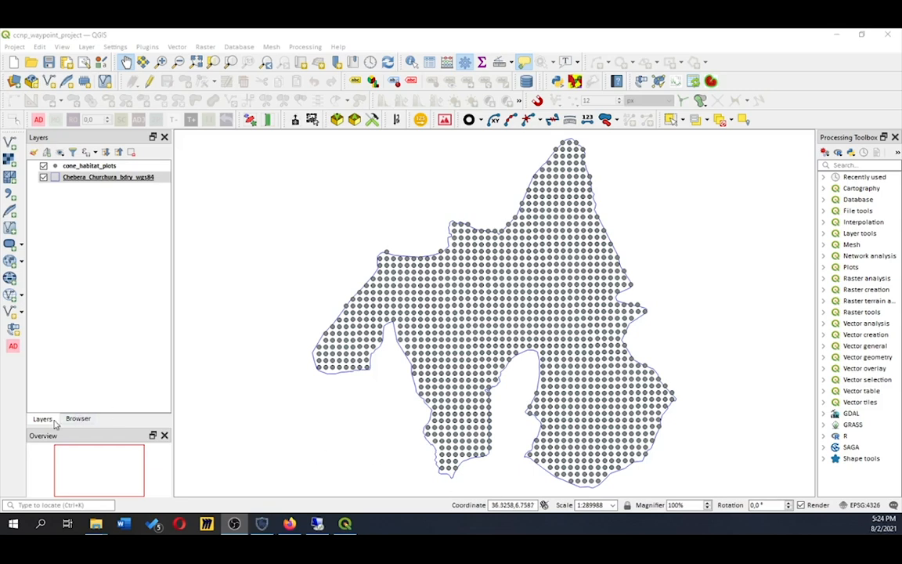
# Start a new XYZ Tiles connection and name it Google
pyautogui.click(78, 419)
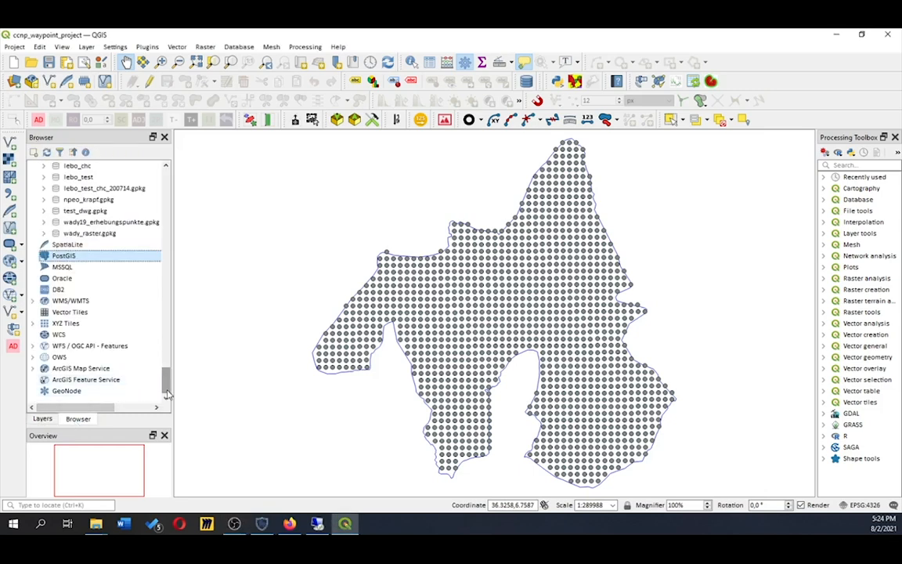
pyautogui.click(91, 328)
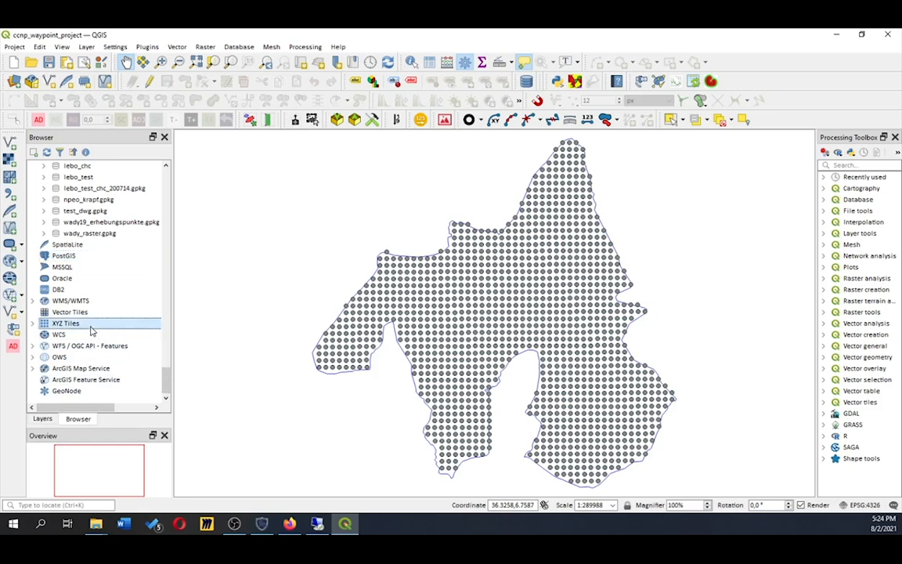
pyautogui.rightClick(91, 329)
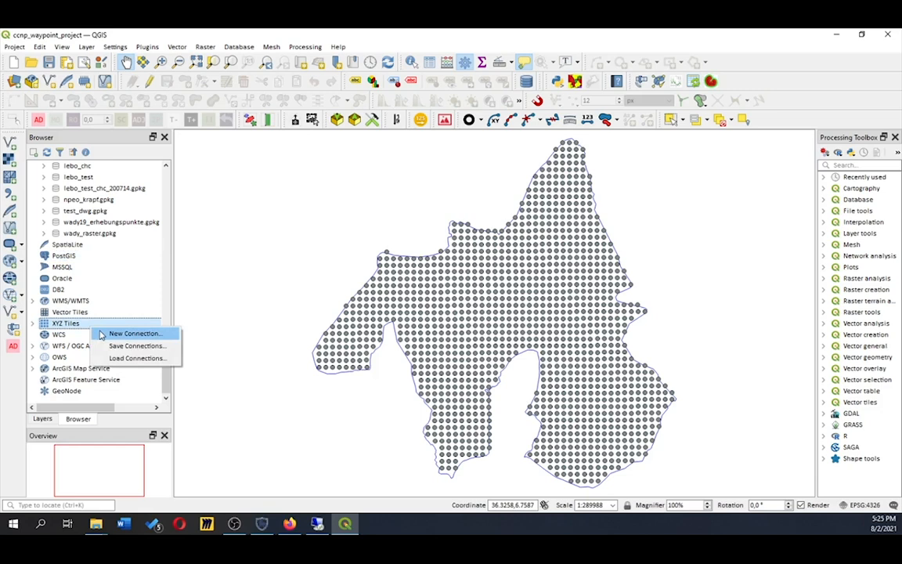
pyautogui.click(80, 326)
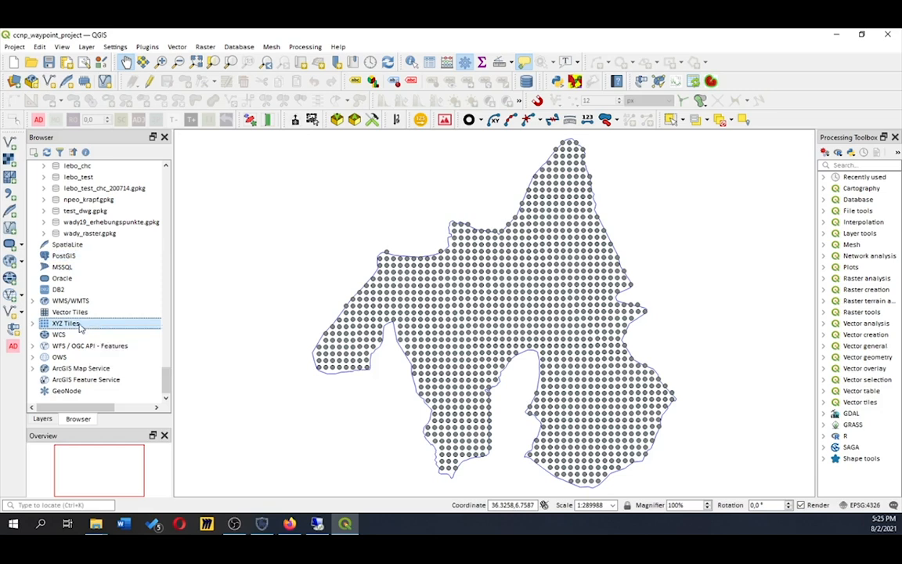
pyautogui.rightClick(80, 326)
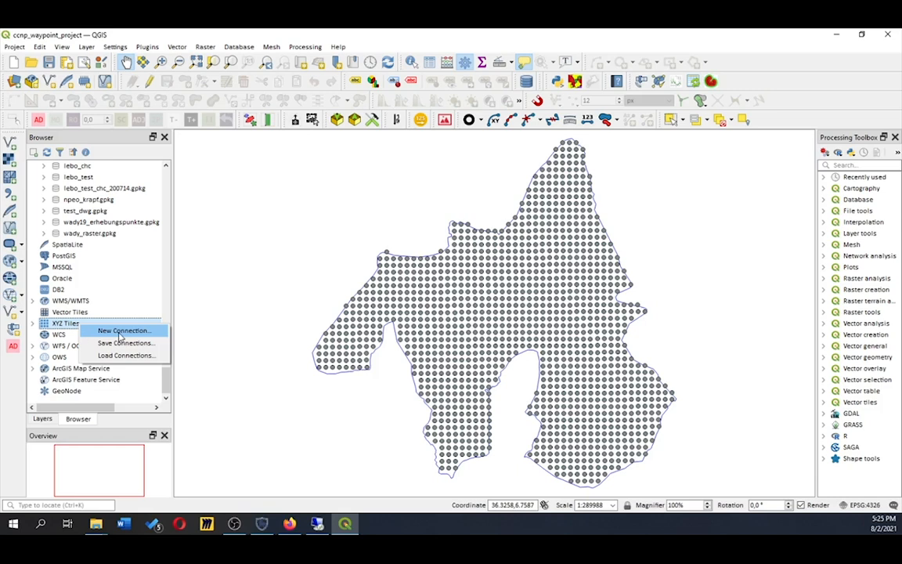
pyautogui.click(120, 332)
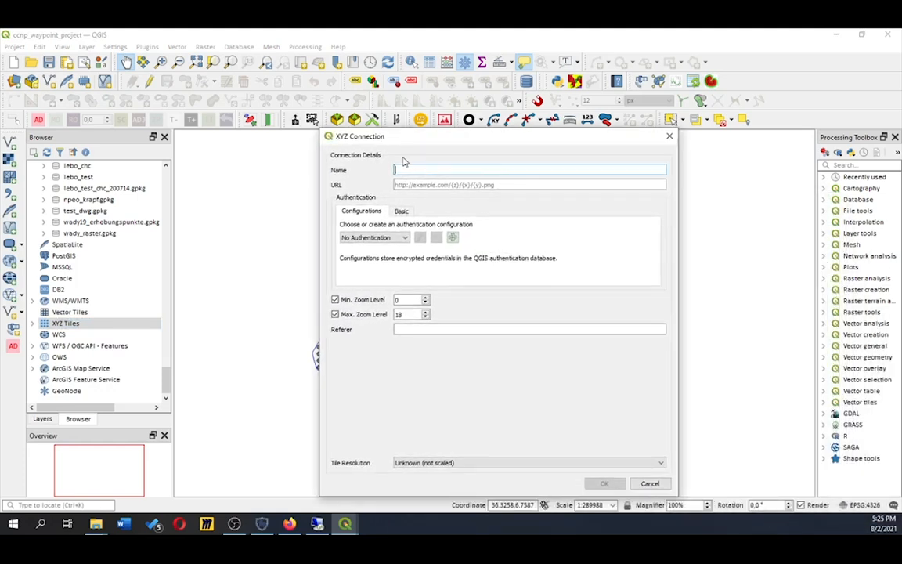
pyautogui.write('Google')
pyautogui.click(456, 184)
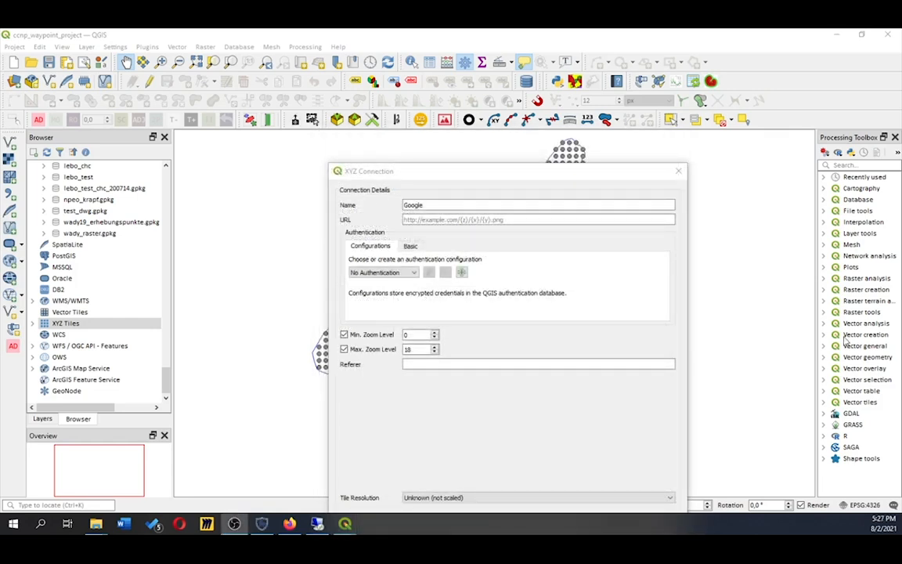
pyautogui.click(511, 220)
pyautogui.rightClick(510, 220)
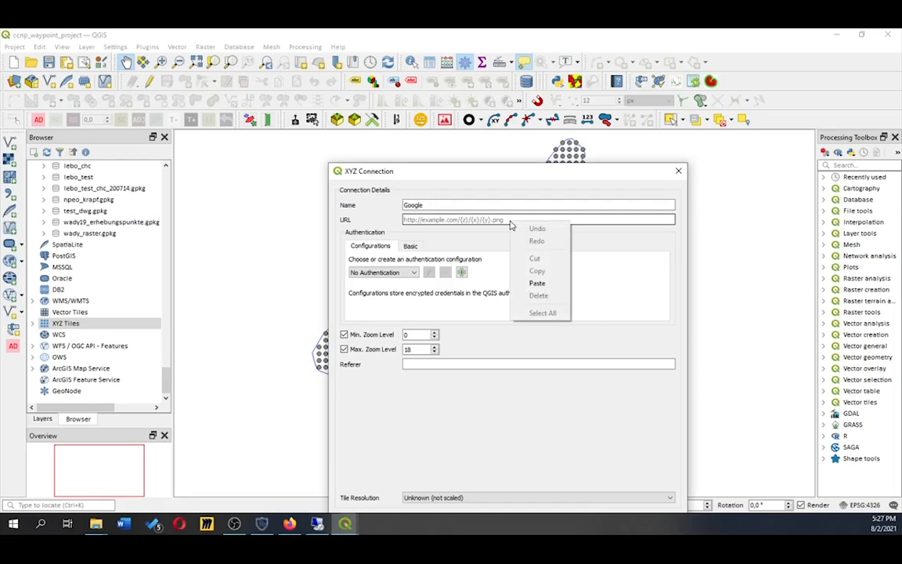
pyautogui.click(537, 283)
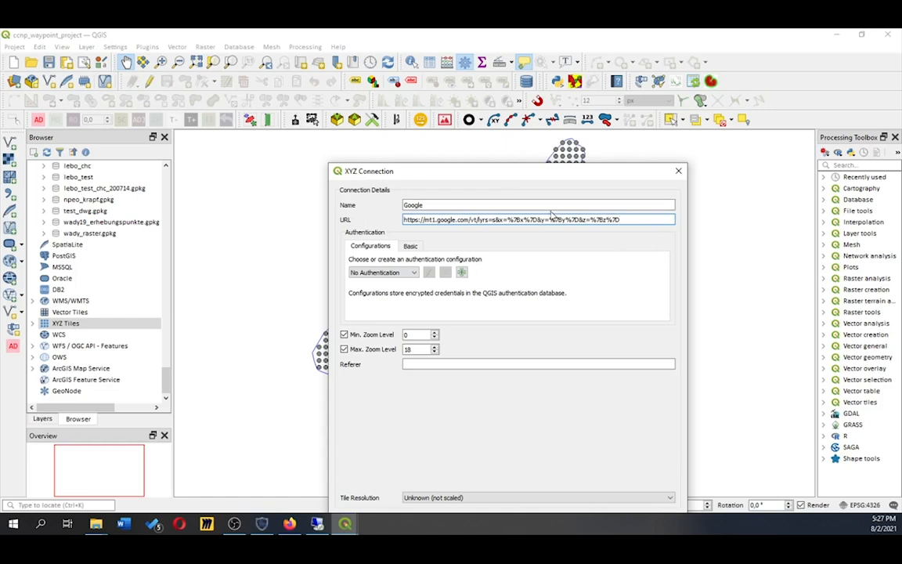
pyautogui.moveTo(533, 177); pyautogui.dragTo(477, 115)
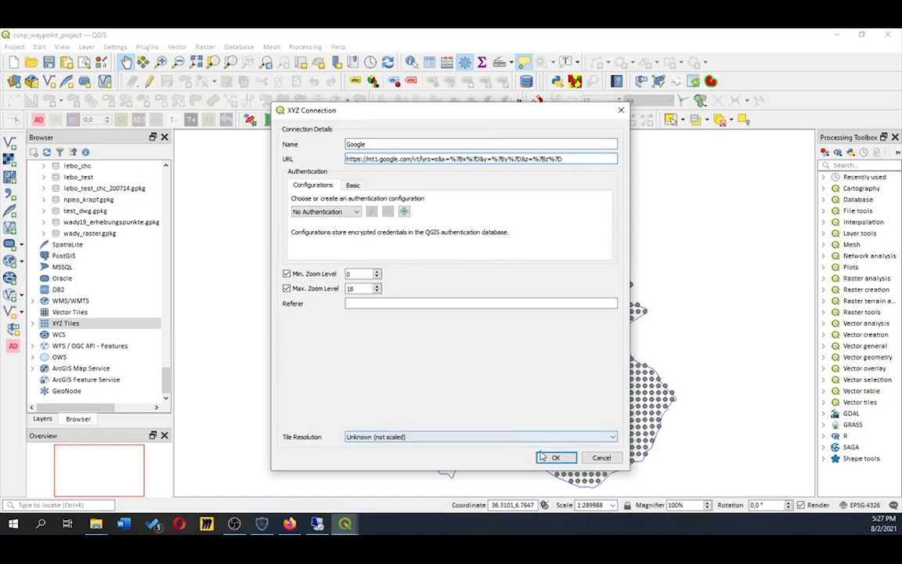
pyautogui.click(542, 456)
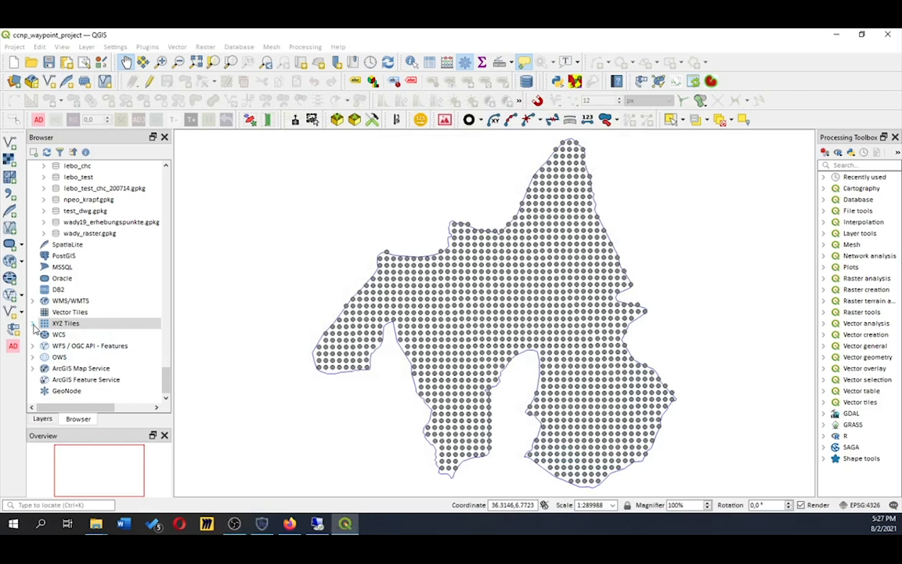
# Add the Google XYZ tile layer to the map and move the Chebera_Churchura_bdry_wgs84 layer above it
pyautogui.click(33, 323)
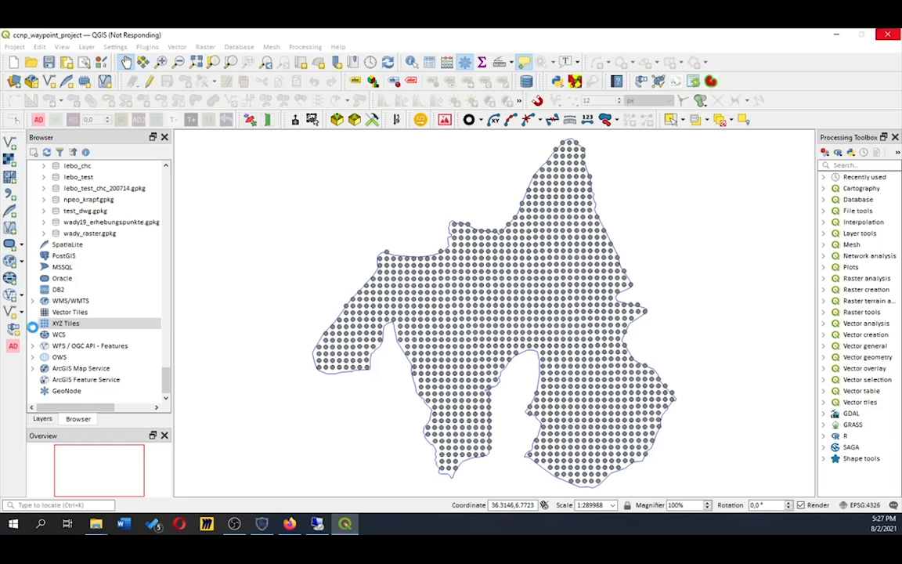
pyautogui.click(33, 325)
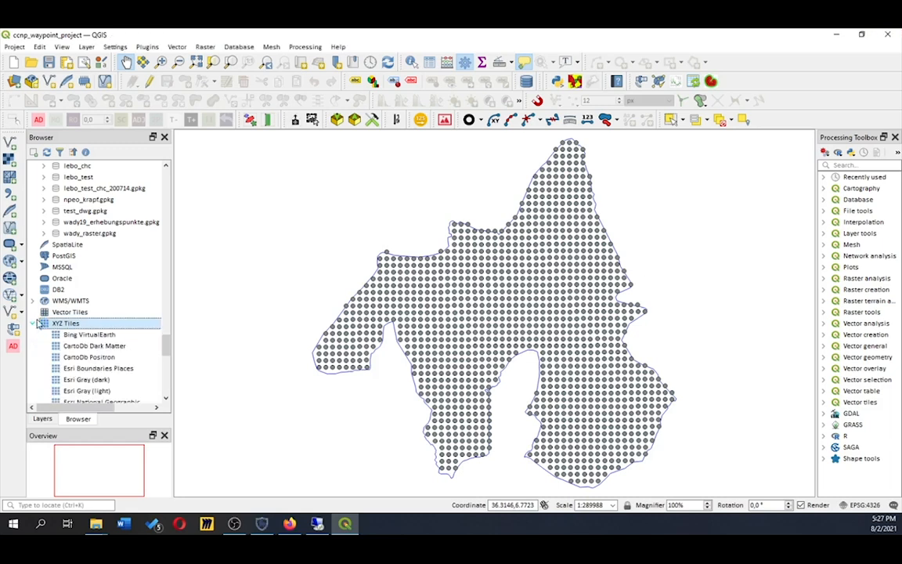
pyautogui.scroll(-4, 48, 365)
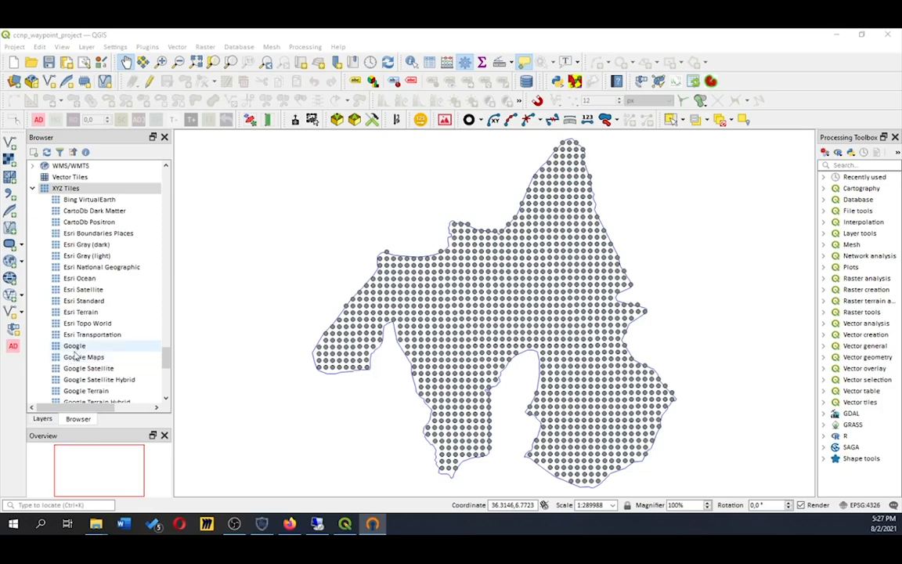
pyautogui.click(74, 347)
pyautogui.doubleClick(75, 349)
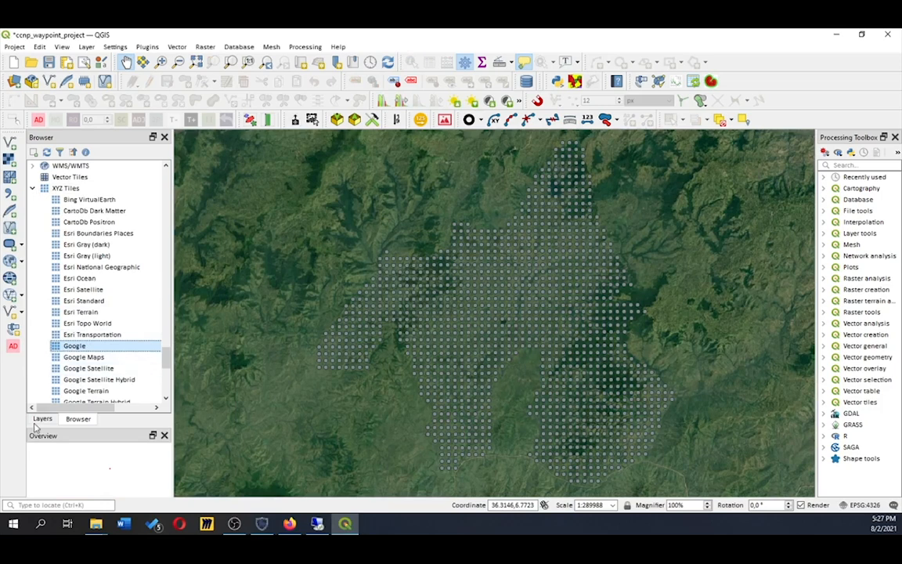
pyautogui.click(43, 419)
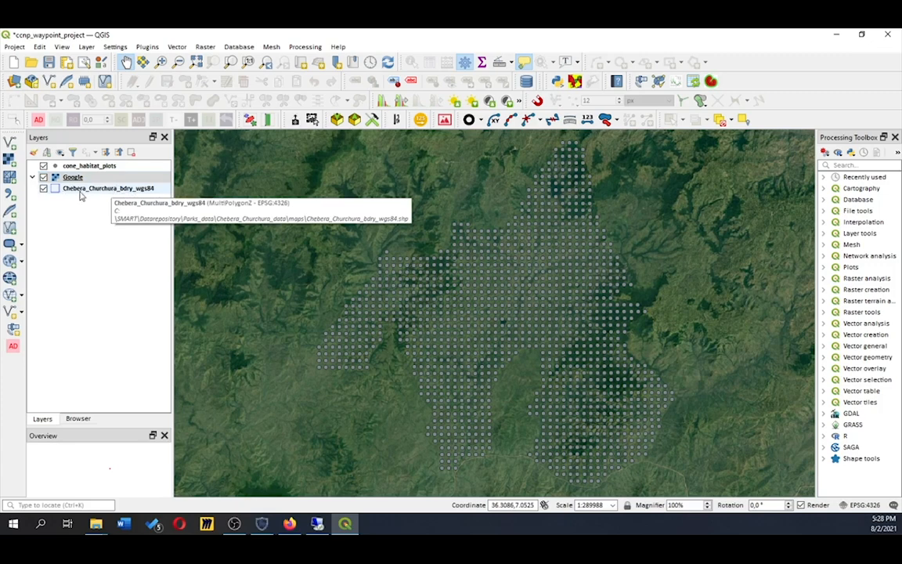
pyautogui.moveTo(79, 196); pyautogui.dragTo(76, 171)
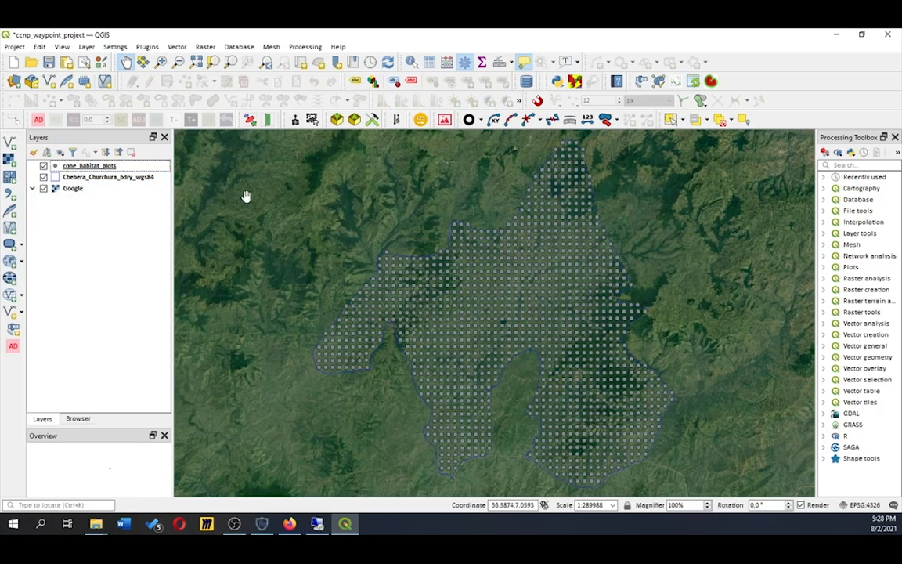
# Examine the Google satellite imagery up close in the area north-west of the park boundary and the terrain east of it
pyautogui.scroll(4, 245, 196)
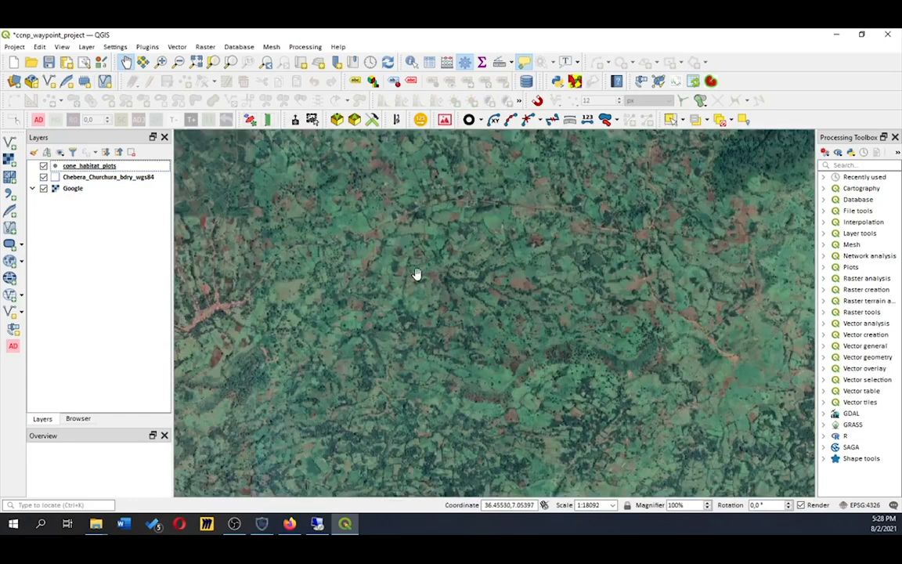
pyautogui.scroll(1, 433, 301)
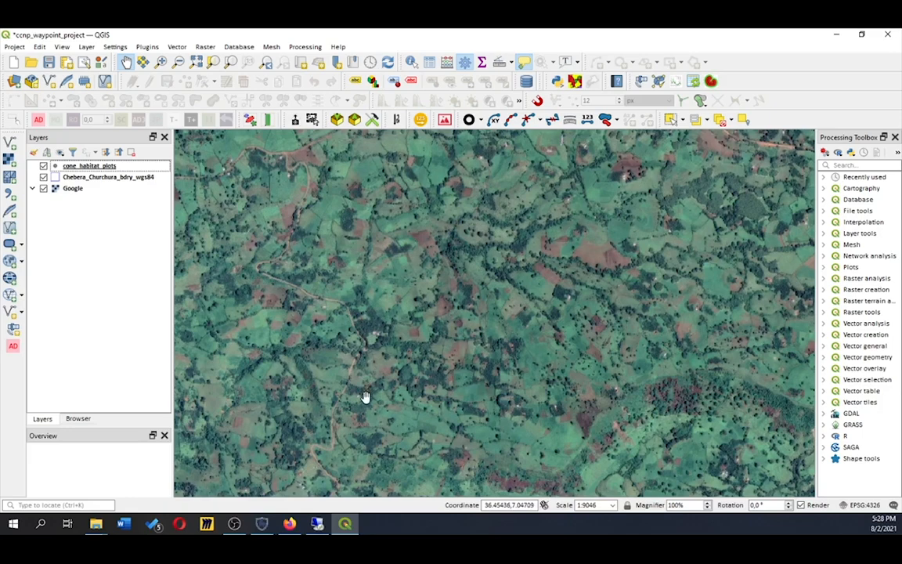
pyautogui.scroll(1, 523, 329)
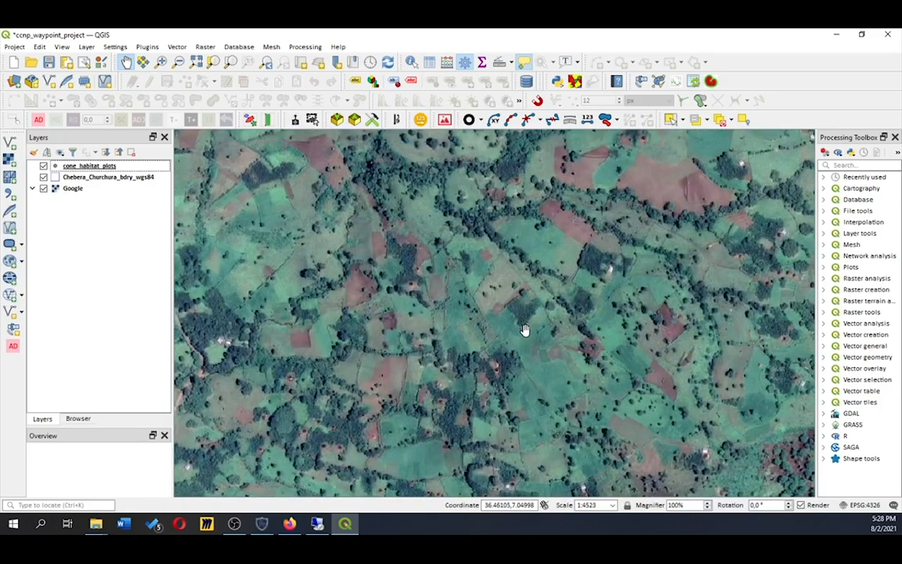
pyautogui.scroll(2, 525, 330)
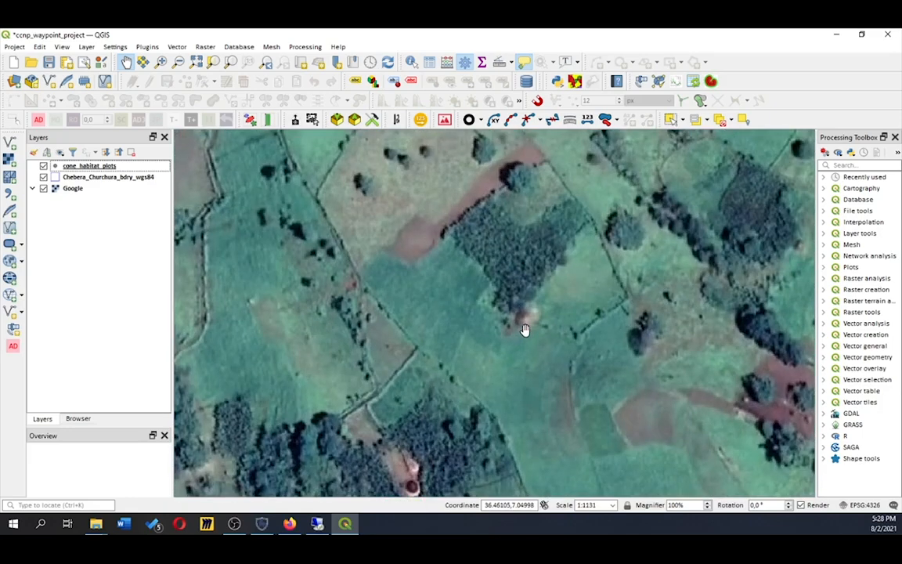
pyautogui.scroll(1, 524, 329)
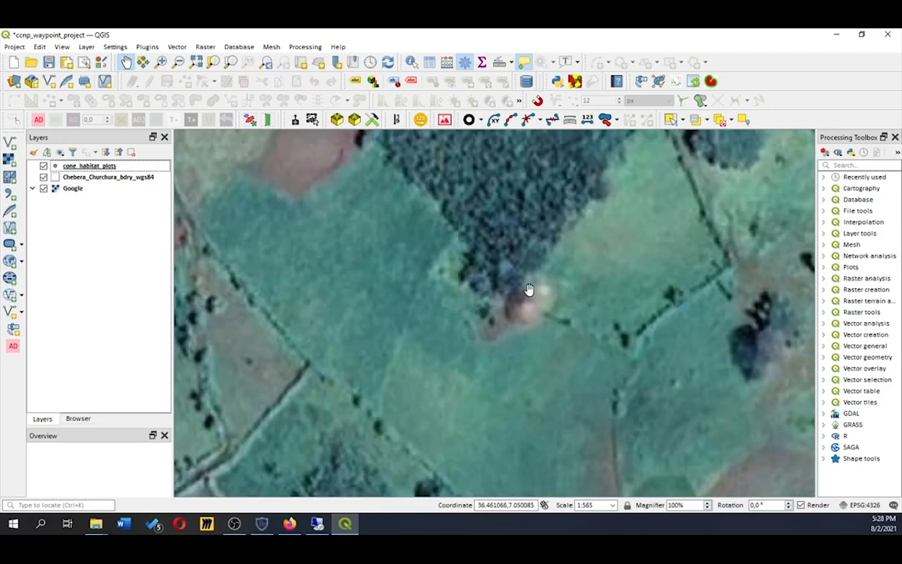
pyautogui.scroll(-6, 532, 276)
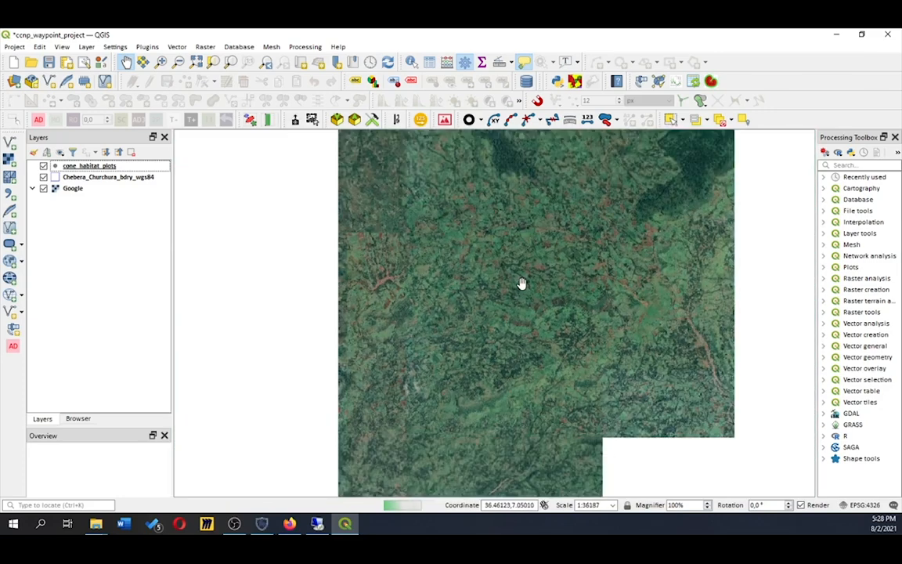
pyautogui.moveTo(646, 395); pyautogui.dragTo(420, 353)
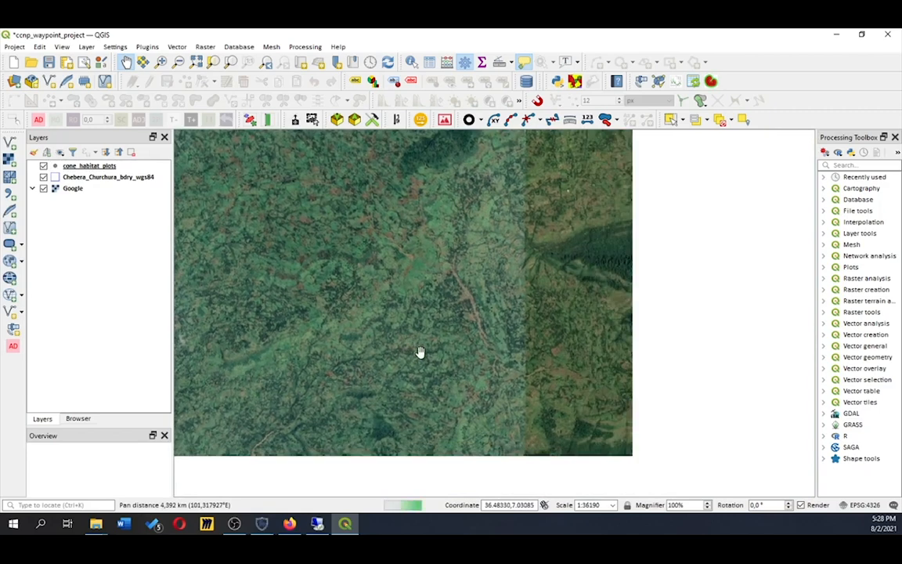
pyautogui.moveTo(607, 395); pyautogui.dragTo(333, 362)
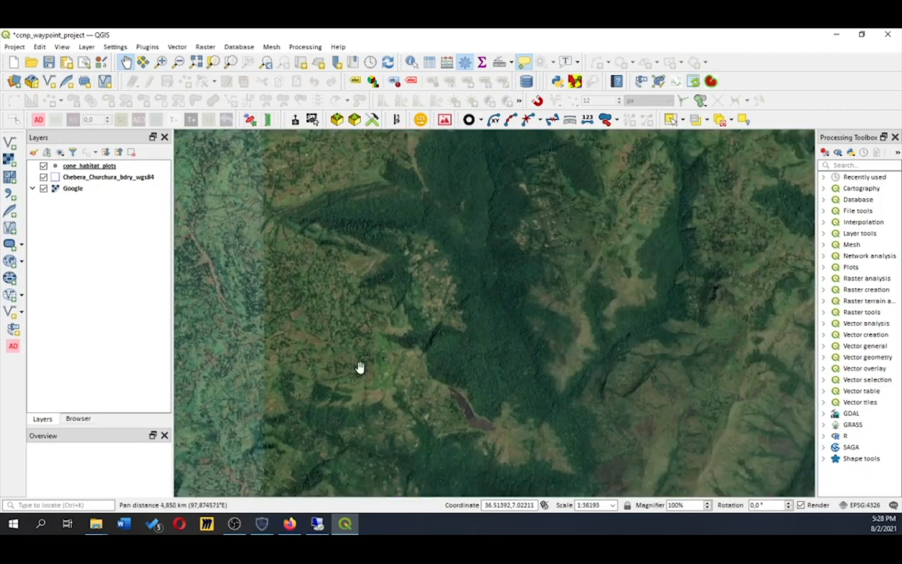
pyautogui.moveTo(648, 253); pyautogui.dragTo(348, 342)
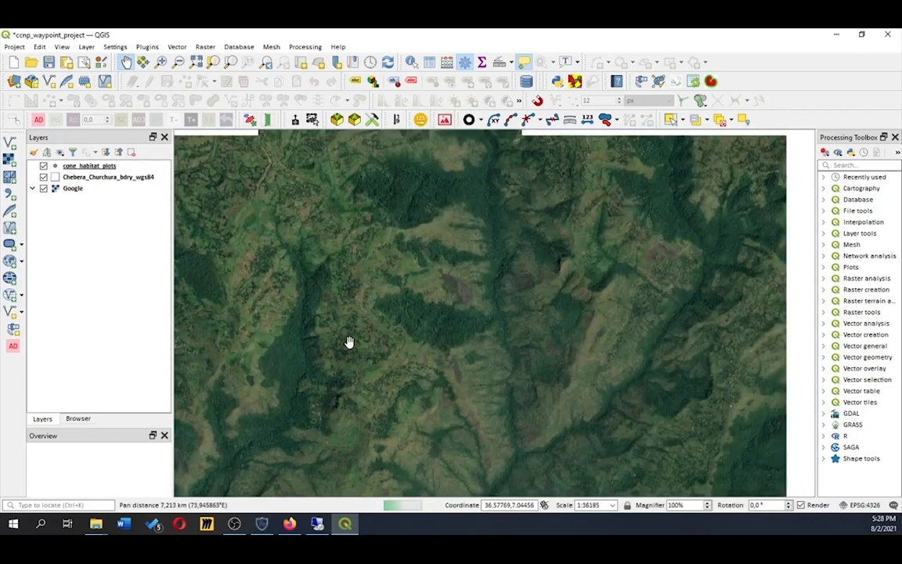
# Zoom the map to the extent of the Chebera_Churchura_bdry_wgs84 layer
pyautogui.click(97, 177)
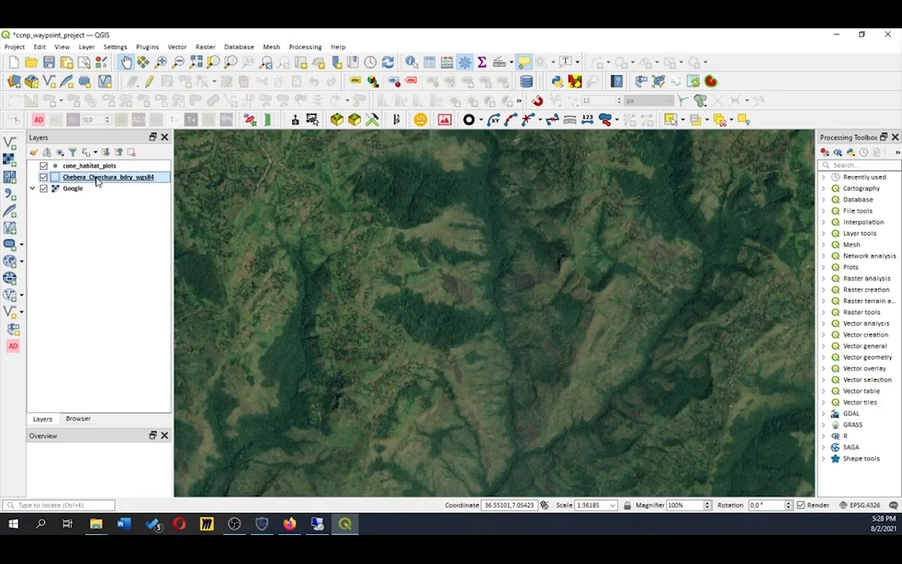
pyautogui.rightClick(97, 180)
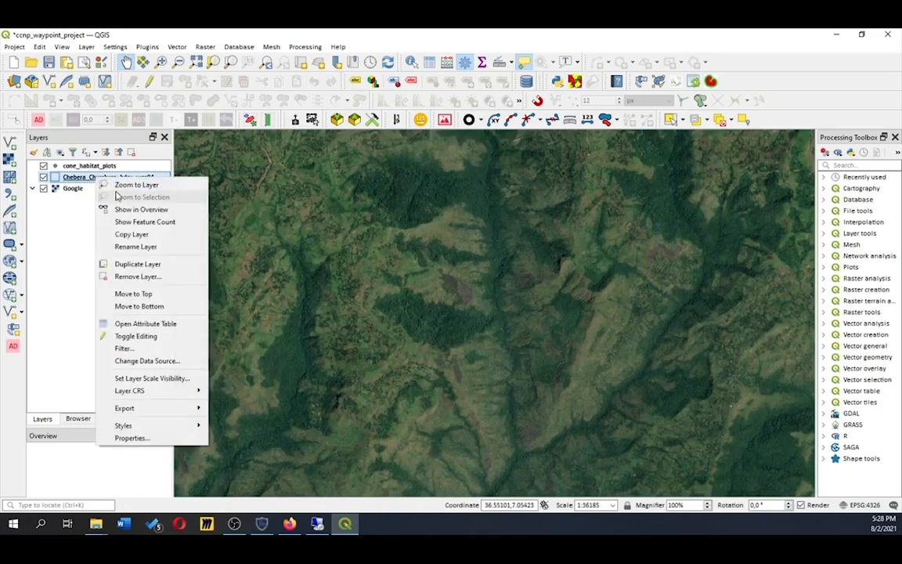
pyautogui.click(119, 186)
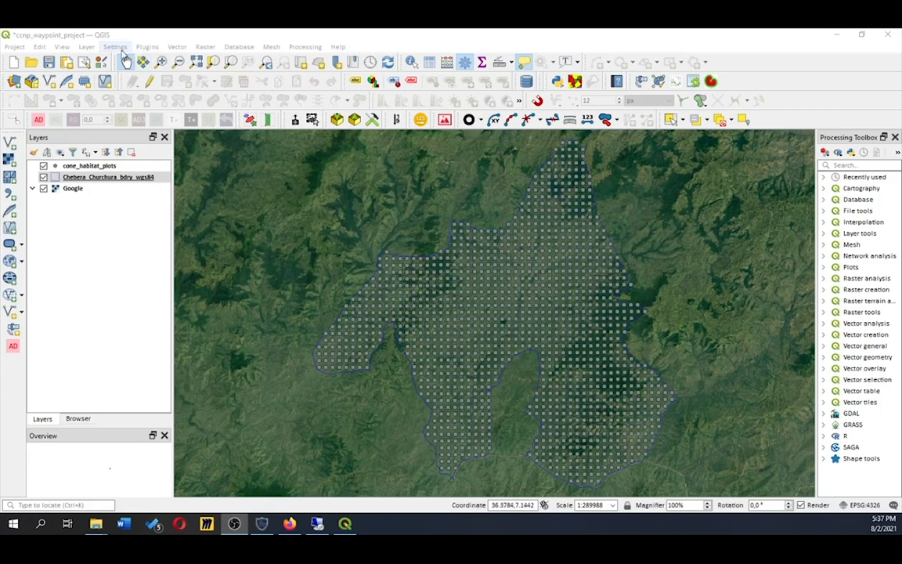
# Choose ccnp_wildlifetransect_wgs84.gpx from the Chebera_Churchura_data gpx folder as the source for a new vector layer
pyautogui.click(89, 48)
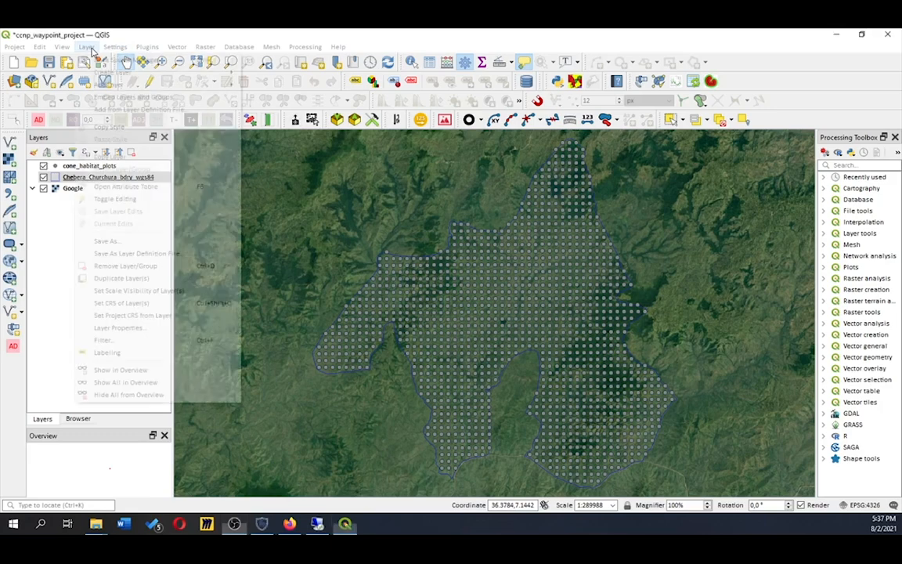
pyautogui.moveTo(108, 74)
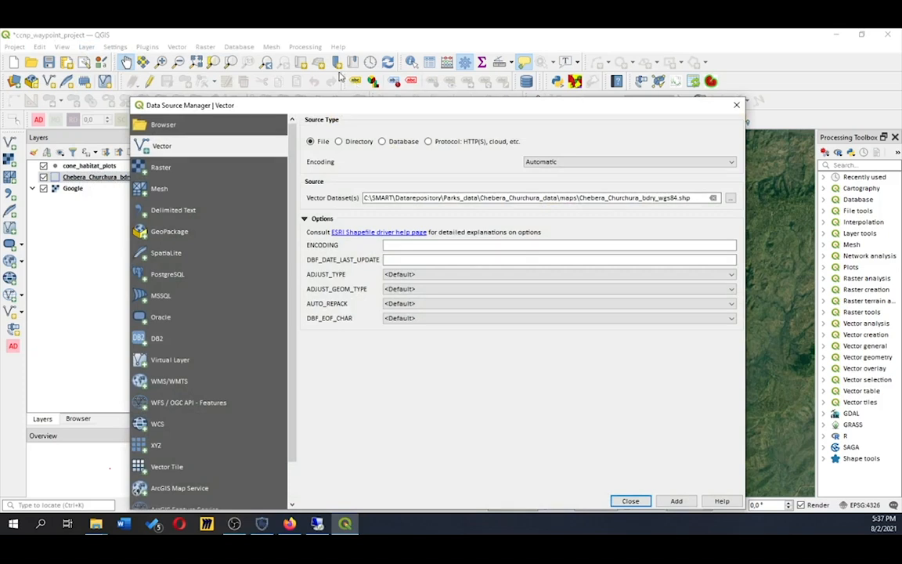
pyautogui.click(731, 200)
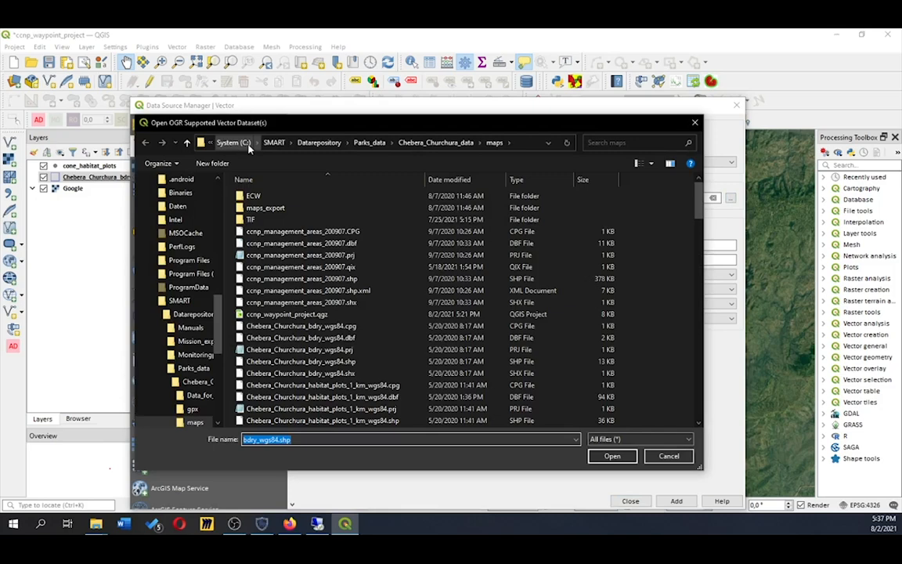
pyautogui.click(310, 143)
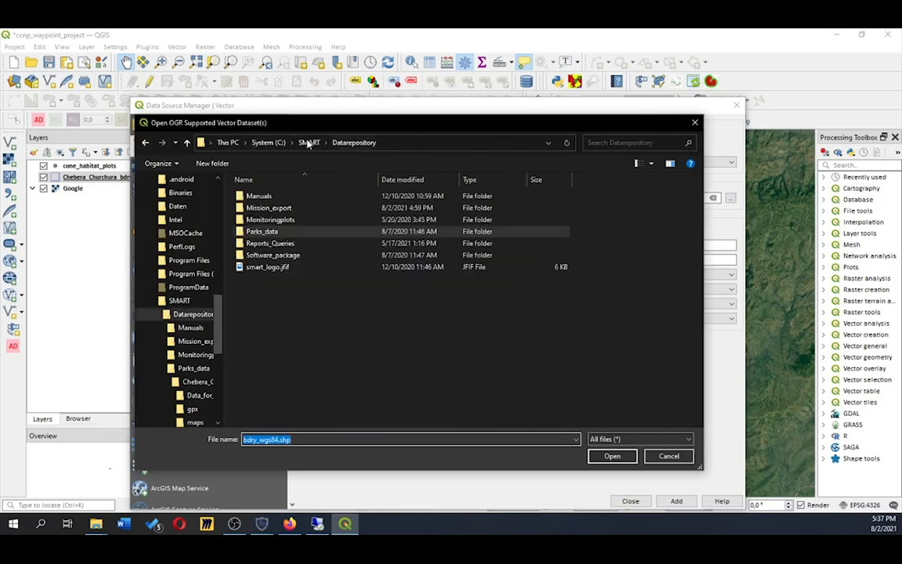
pyautogui.doubleClick(305, 230)
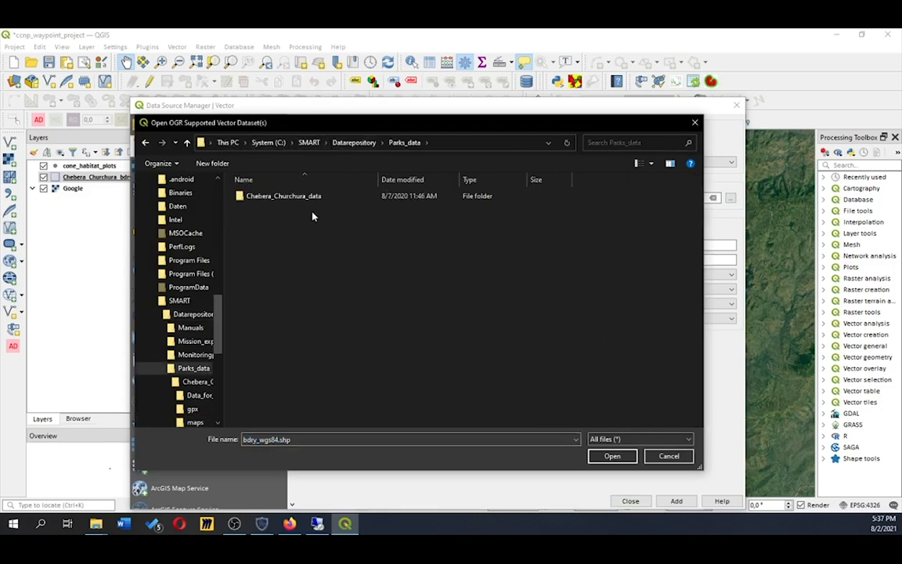
pyautogui.doubleClick(278, 196)
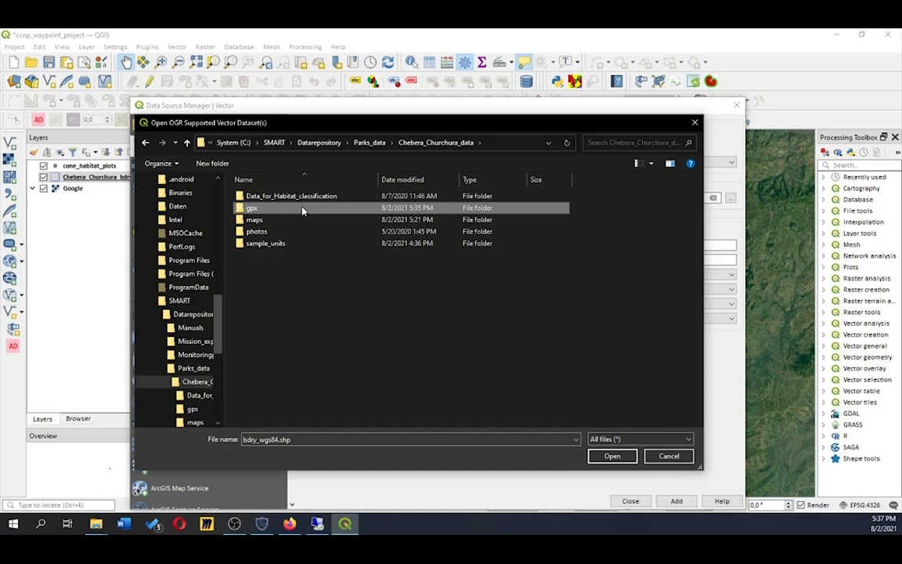
pyautogui.doubleClick(302, 208)
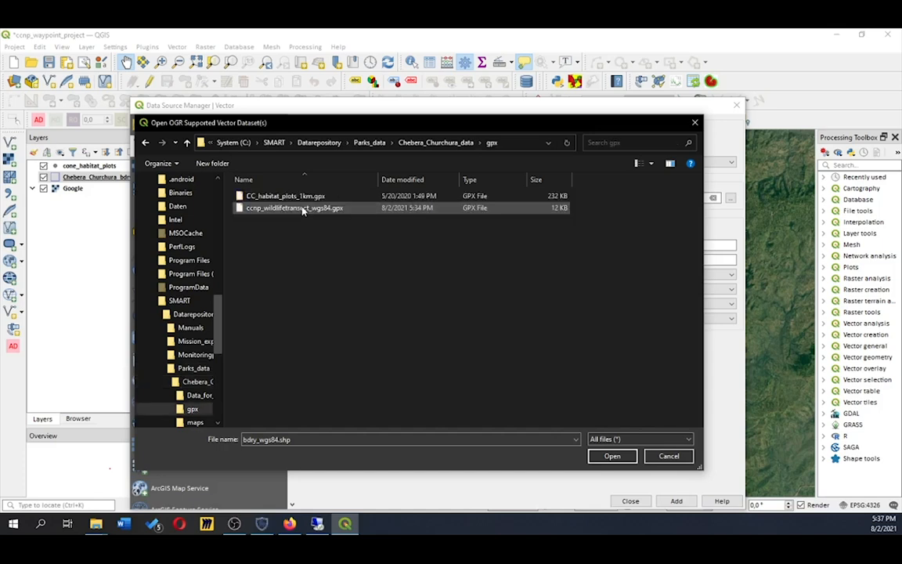
pyautogui.click(302, 208)
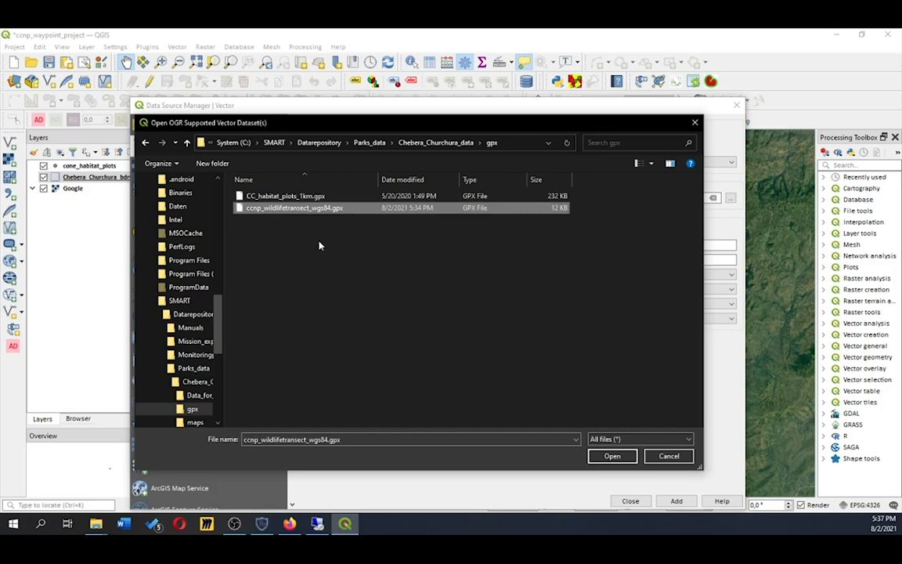
pyautogui.click(611, 456)
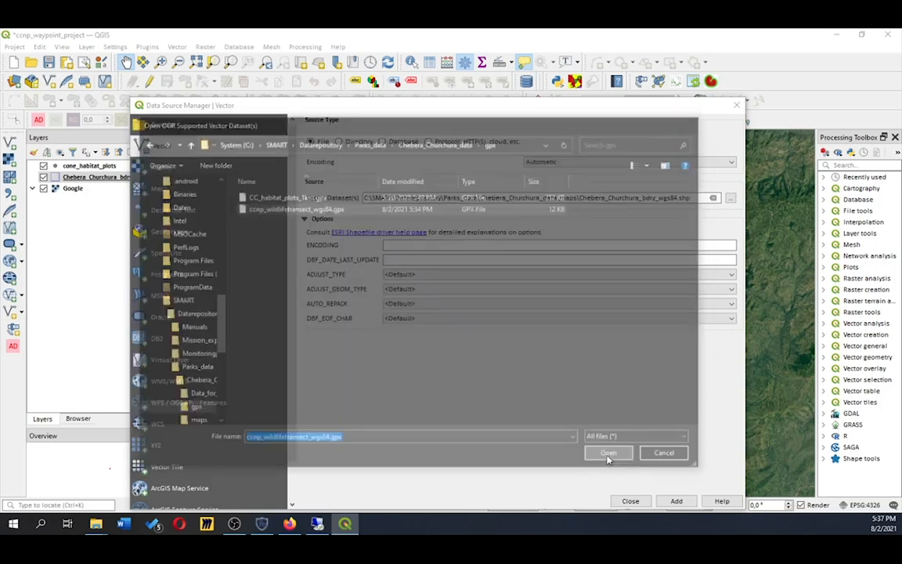
# Add all five layers of the wildlife transect GPX file to the map as a group, and close the data source manager
pyautogui.click(676, 501)
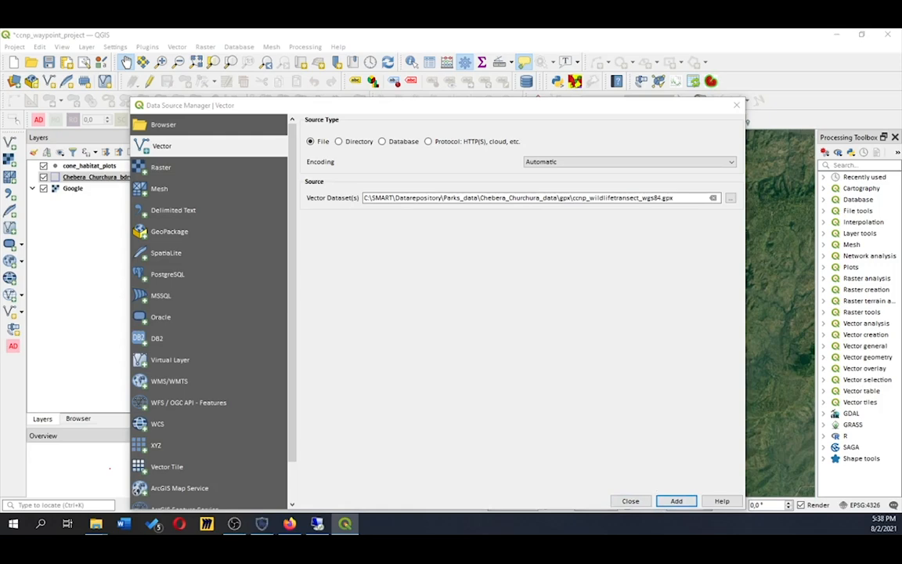
pyautogui.moveTo(759, 379); pyautogui.dragTo(392, 201)
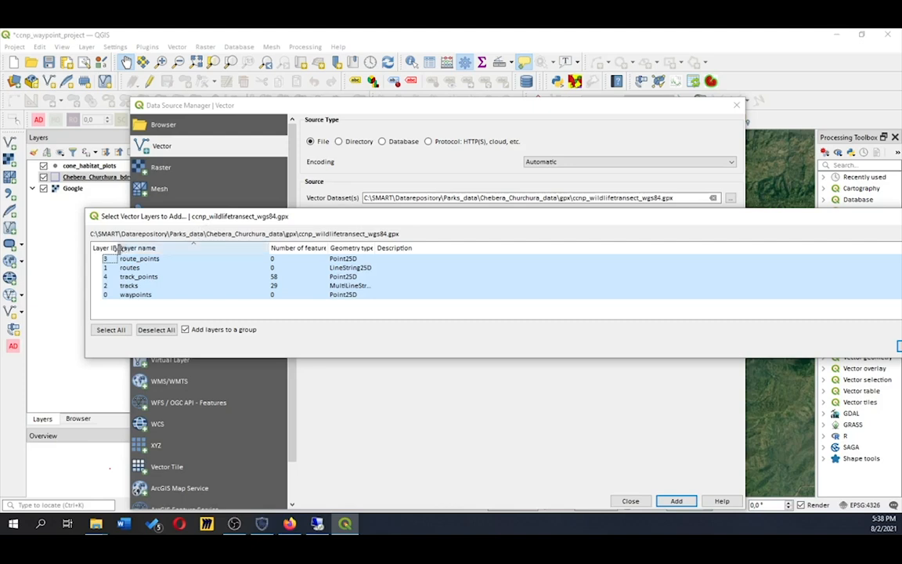
pyautogui.moveTo(117, 247); pyautogui.dragTo(136, 247)
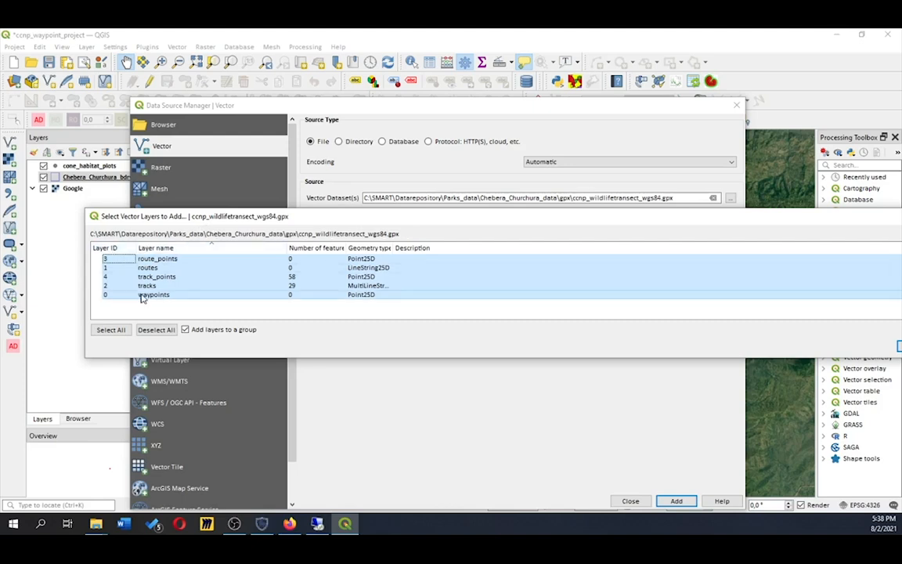
pyautogui.click(187, 300)
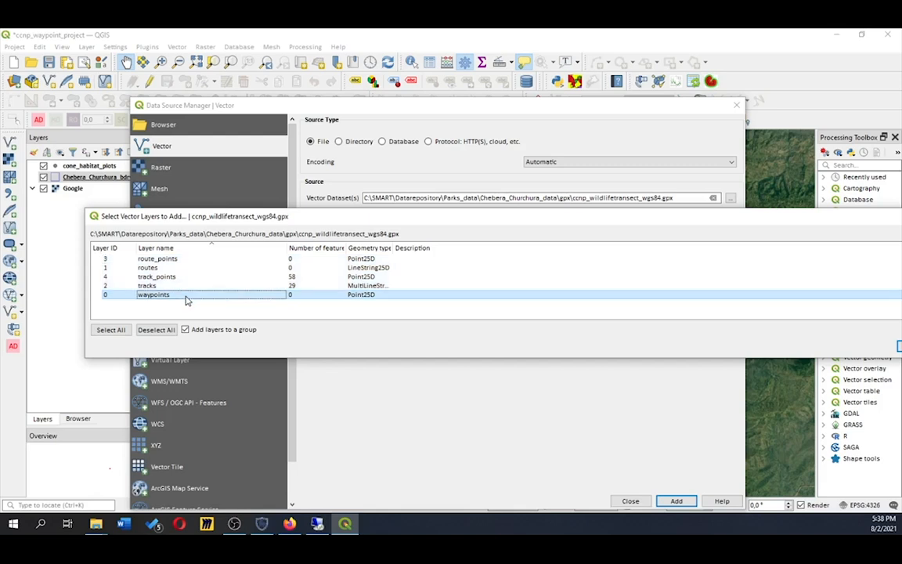
pyautogui.click(183, 288)
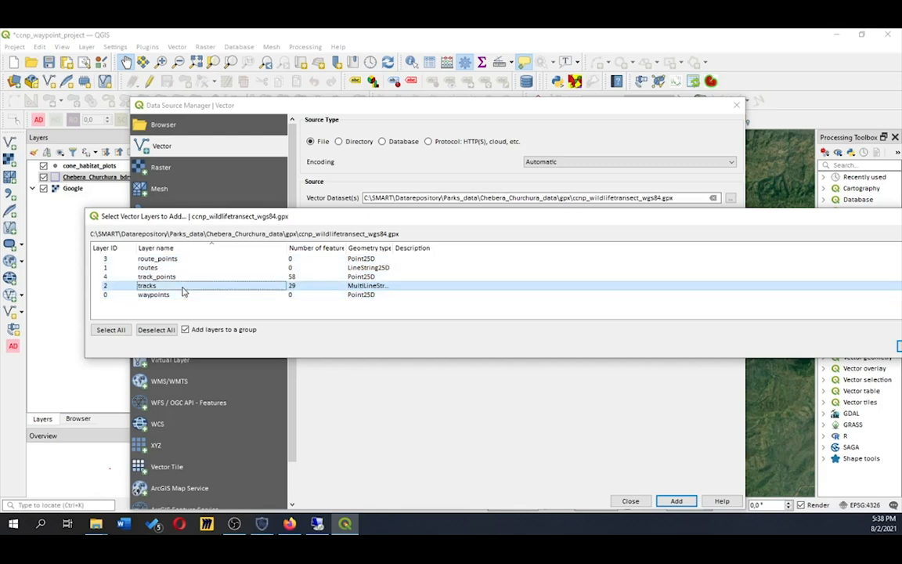
pyautogui.click(180, 280)
pyautogui.click(163, 261)
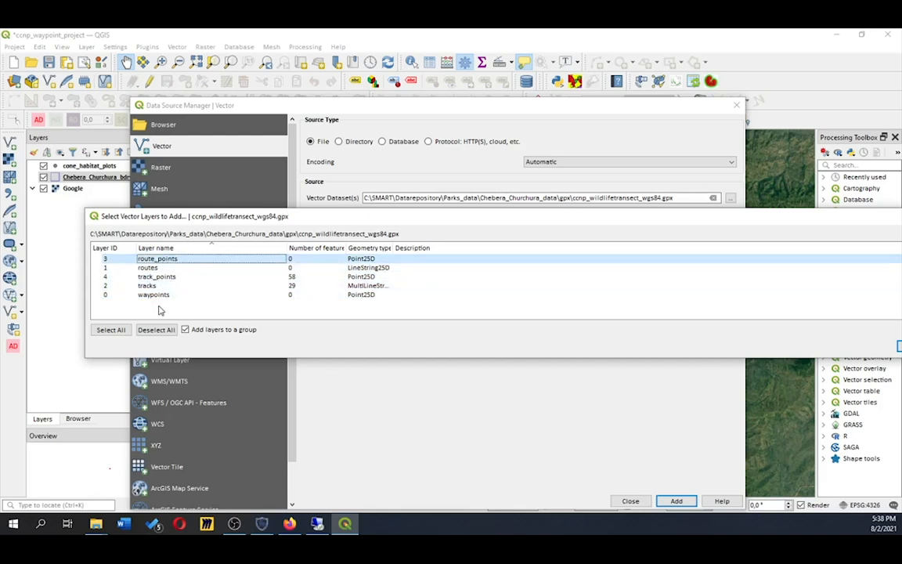
pyautogui.keyDown('shift'); pyautogui.click(154, 295); pyautogui.keyUp('shift')
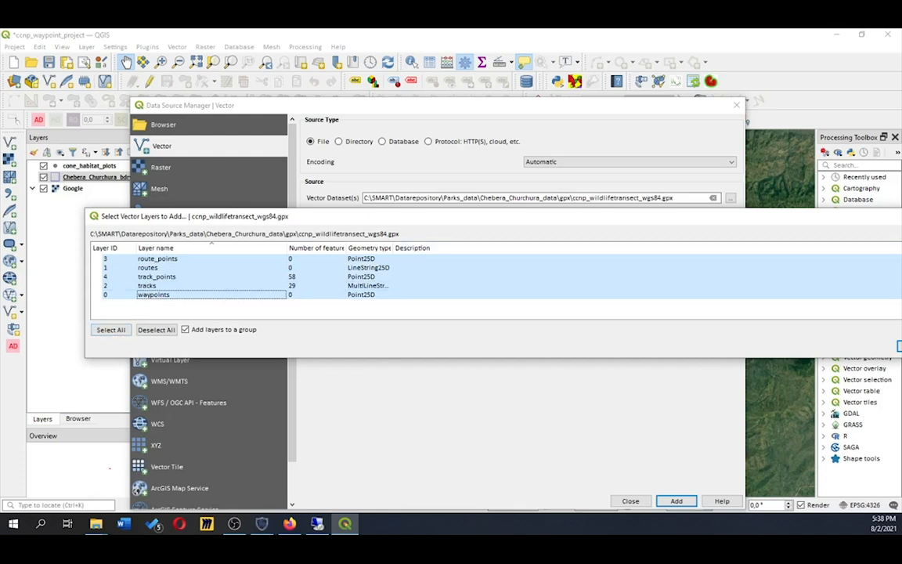
pyautogui.moveTo(575, 215); pyautogui.dragTo(547, 209)
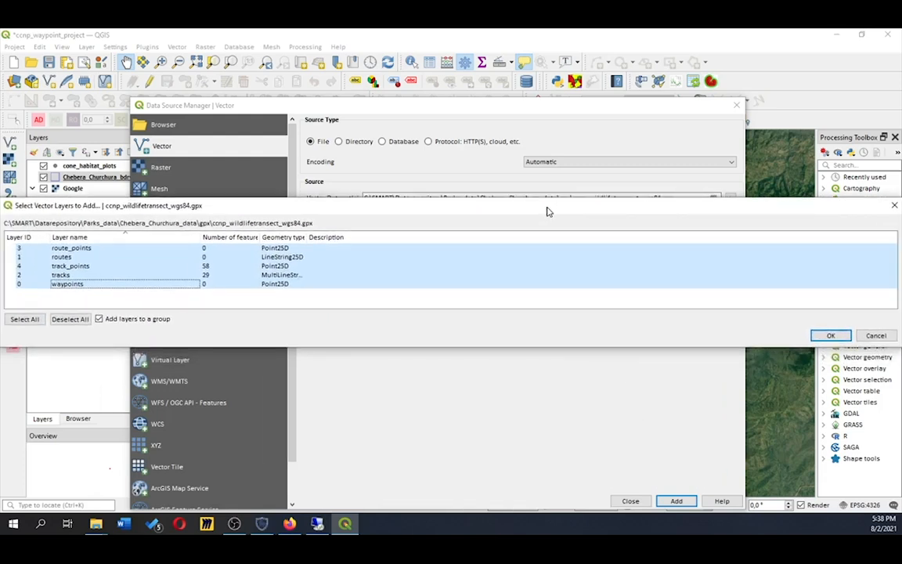
pyautogui.click(832, 336)
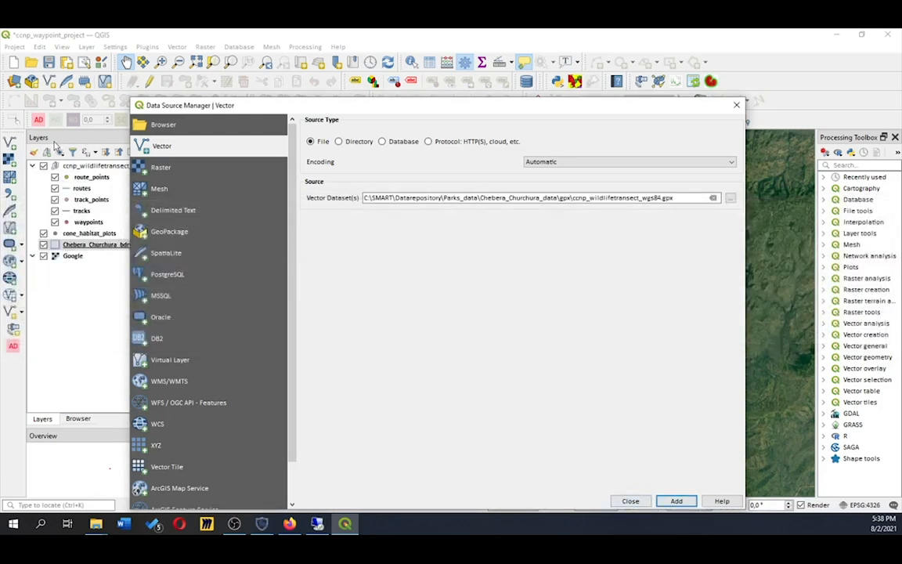
pyautogui.click(628, 501)
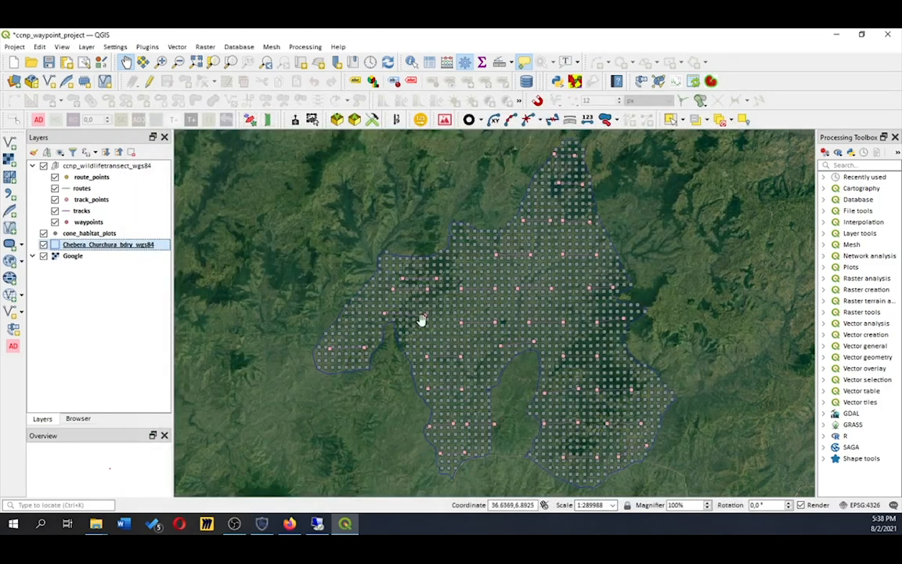
# Inspect a wildlife transect line up close near the park's eastern boundary and save the project
pyautogui.scroll(2, 564, 191)
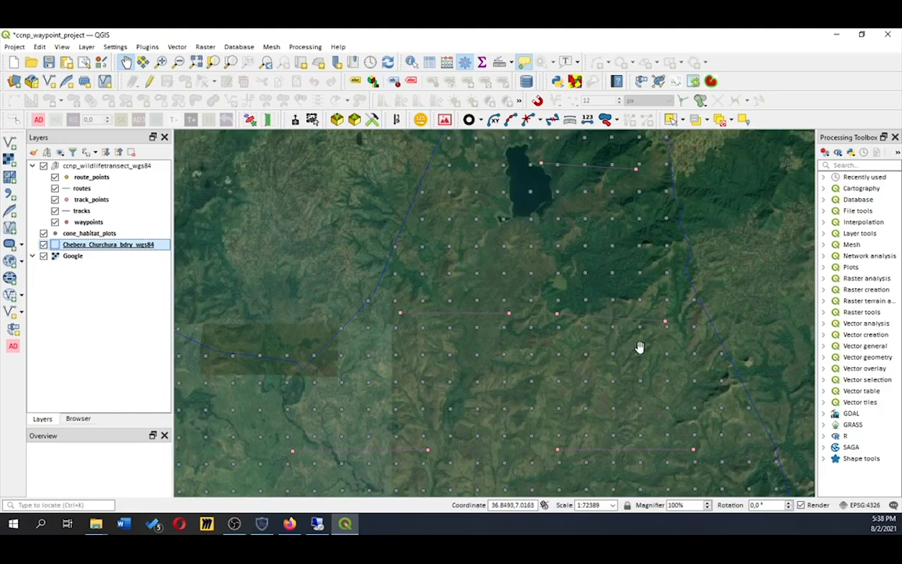
pyautogui.scroll(2, 670, 318)
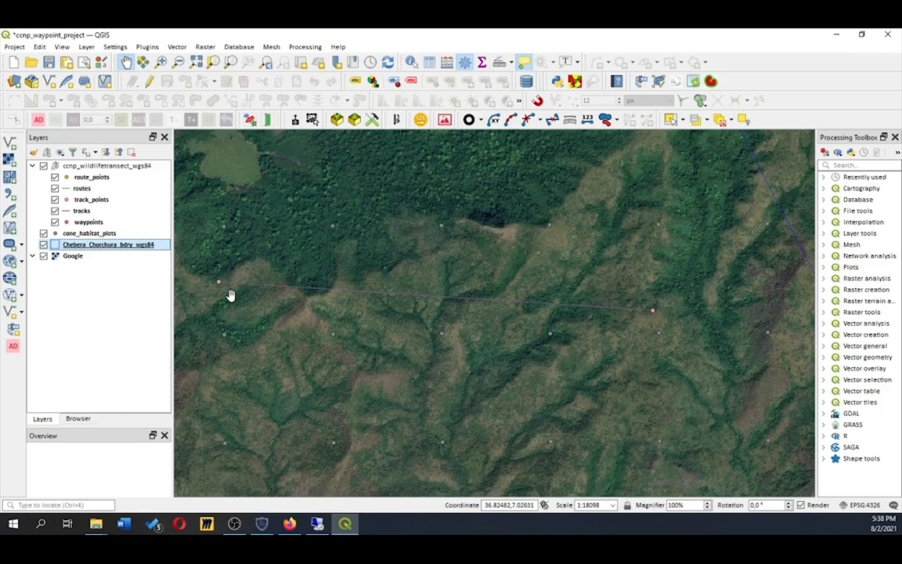
pyautogui.moveTo(231, 295)
pyautogui.click(49, 62)
# Hide the cone_habitat_plots layer, keeping the sub-layers of the ccnp_wildlifetransect_wgs84 group listed
pyautogui.click(32, 165)
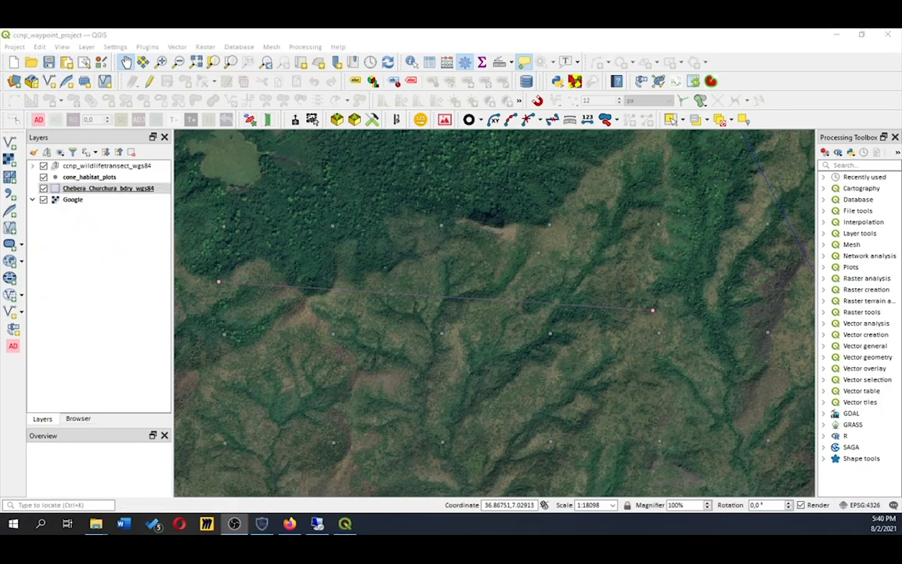
pyautogui.click(44, 177)
pyautogui.click(33, 166)
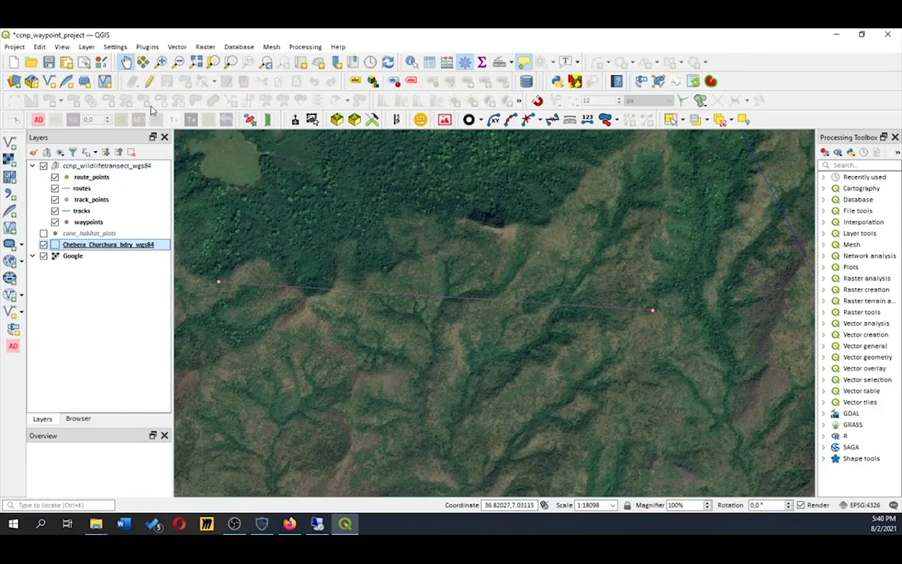
pyautogui.scroll(-3, 421, 235)
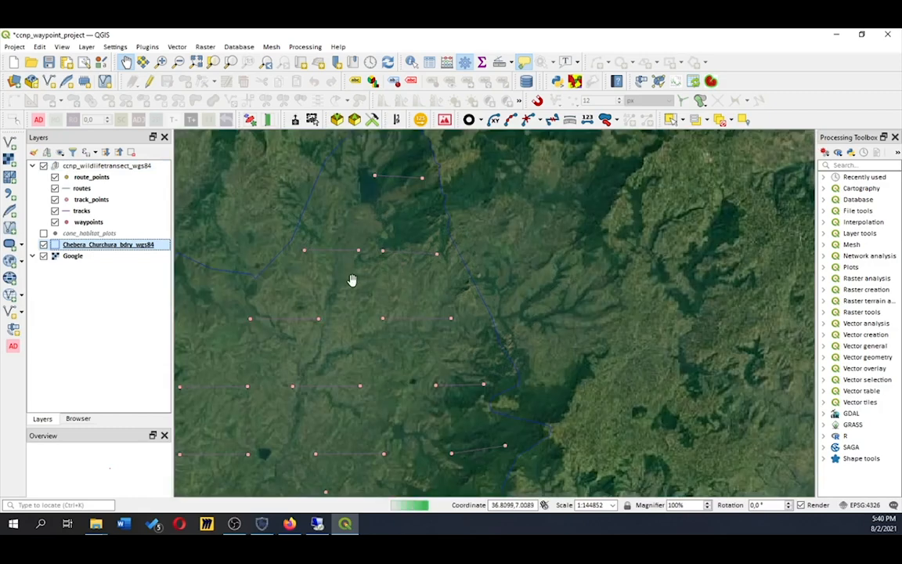
pyautogui.moveTo(326, 272); pyautogui.dragTo(392, 302)
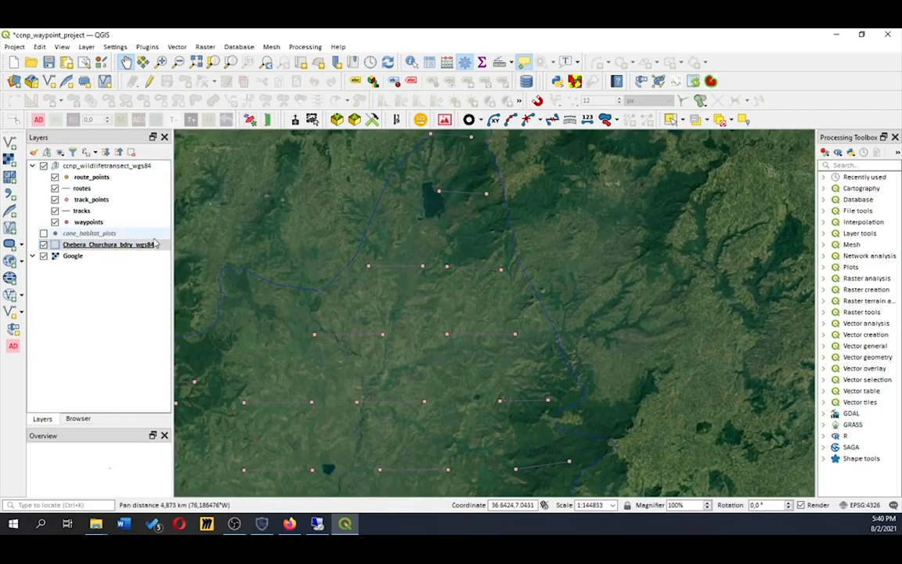
# Hide the waypoints, tracks, routes and route_points layers so only track_points remains shown in the transect group
pyautogui.click(55, 223)
pyautogui.click(55, 211)
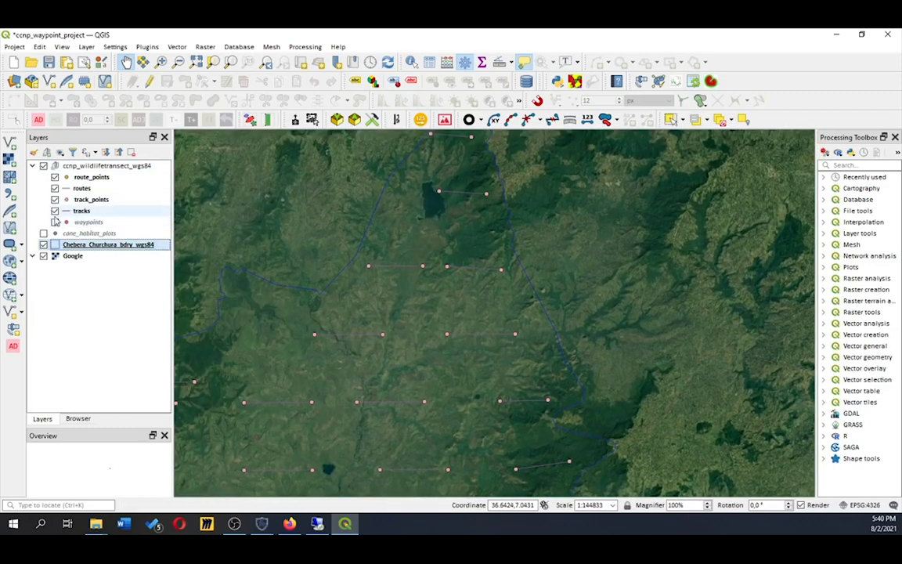
pyautogui.click(55, 188)
pyautogui.click(55, 177)
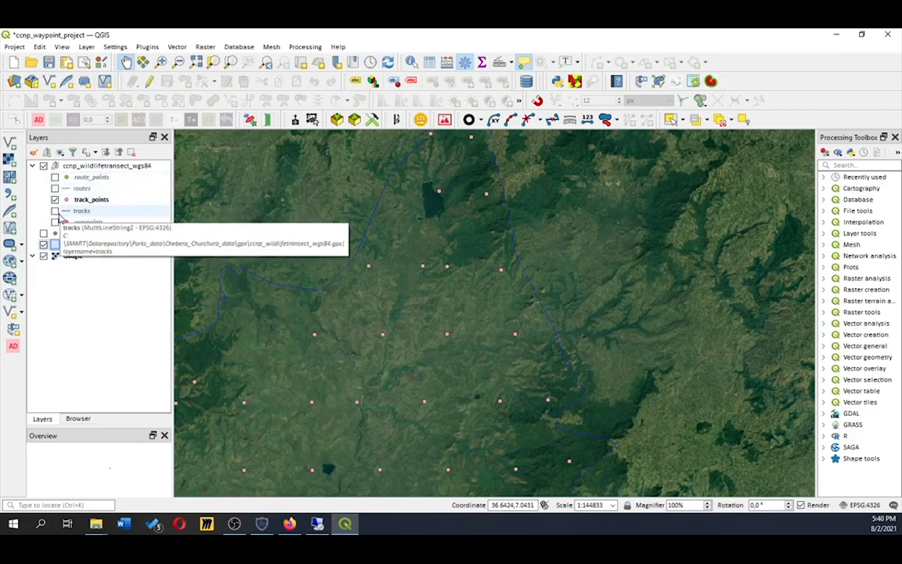
# Start exporting the track_points layer's features to a new vector file in ESRI Shapefile format
pyautogui.click(90, 201)
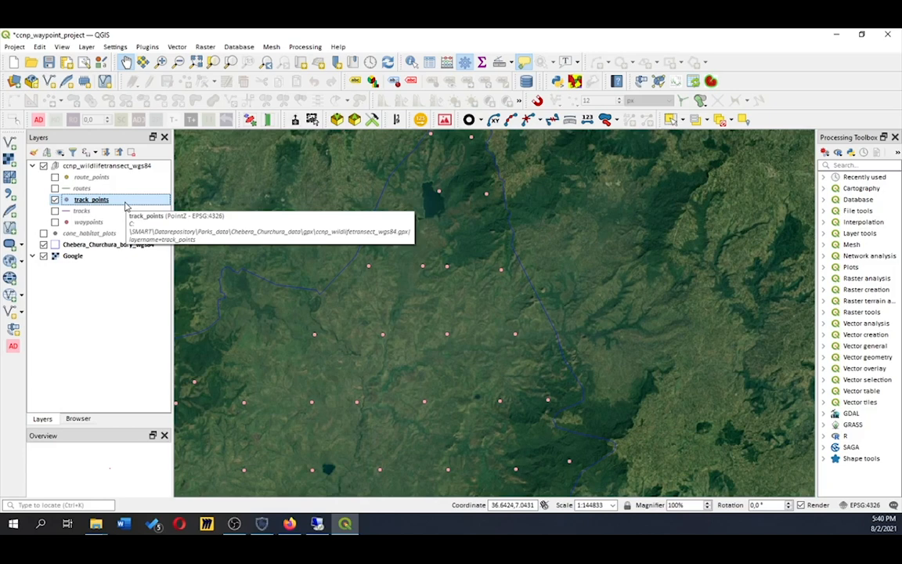
pyautogui.rightClick(126, 205)
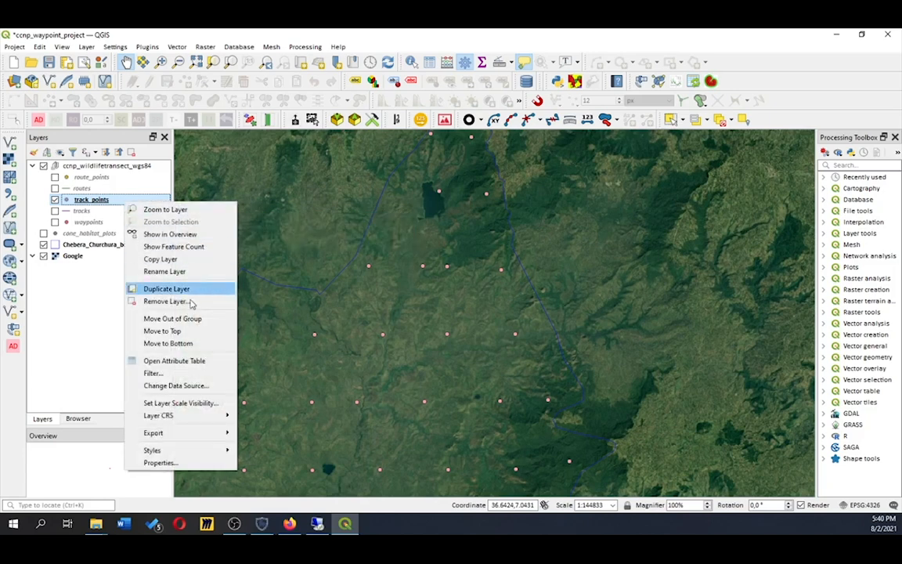
pyautogui.moveTo(177, 432)
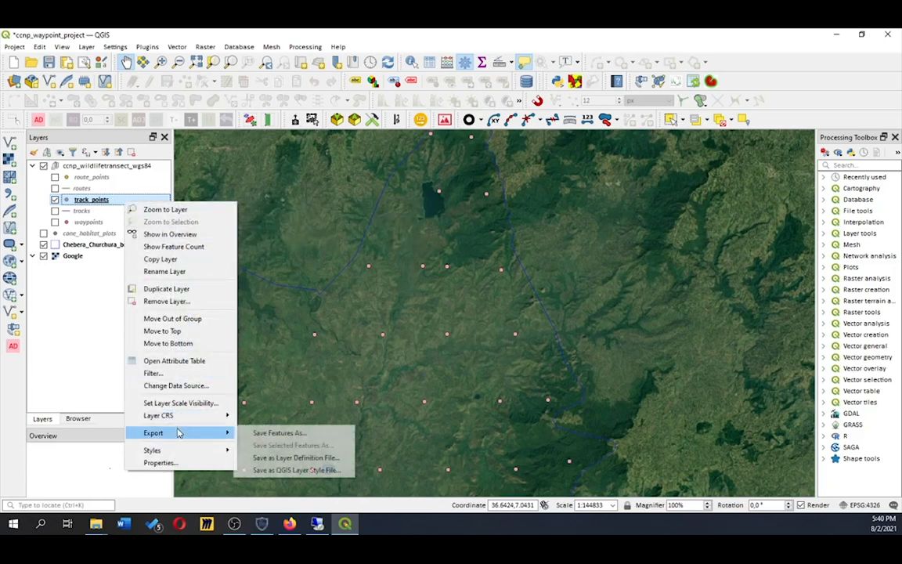
pyautogui.click(312, 433)
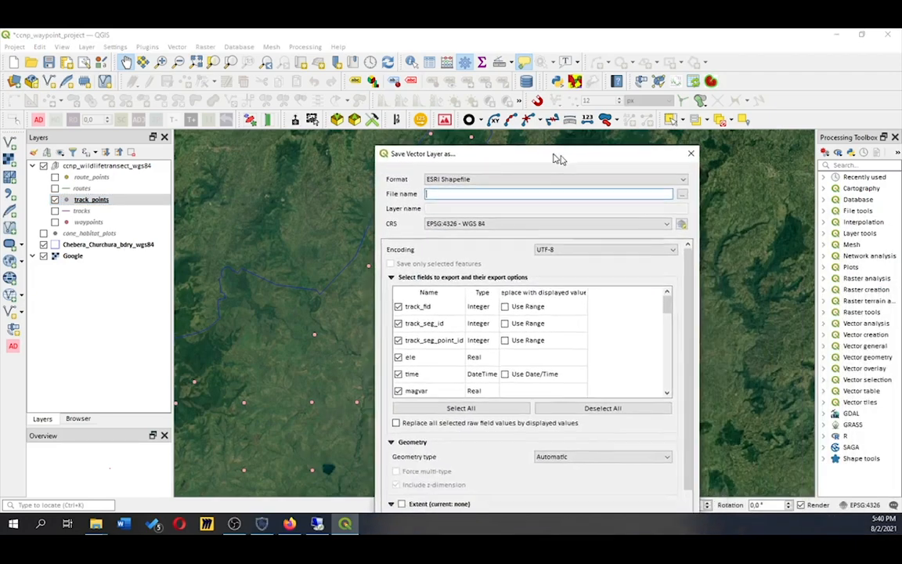
pyautogui.moveTo(561, 158); pyautogui.dragTo(471, 144)
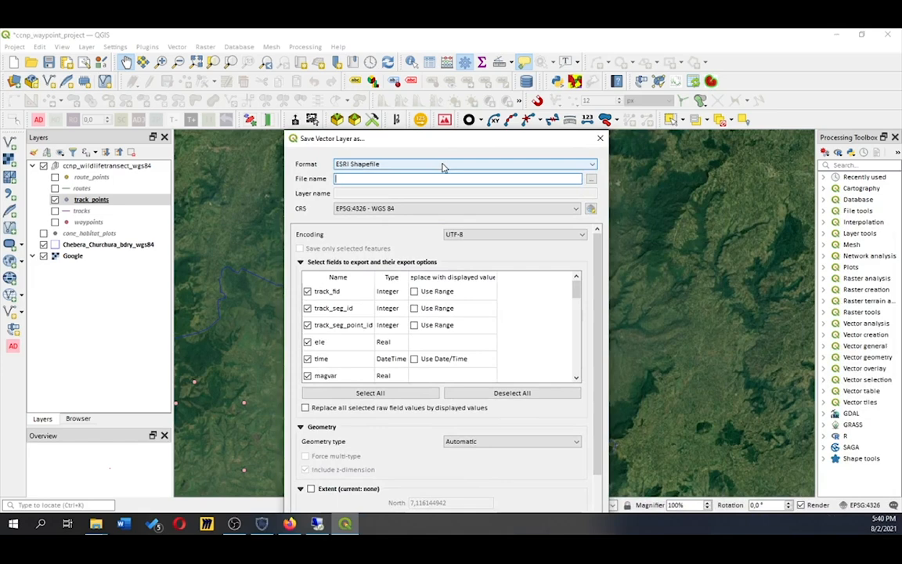
pyautogui.click(442, 166)
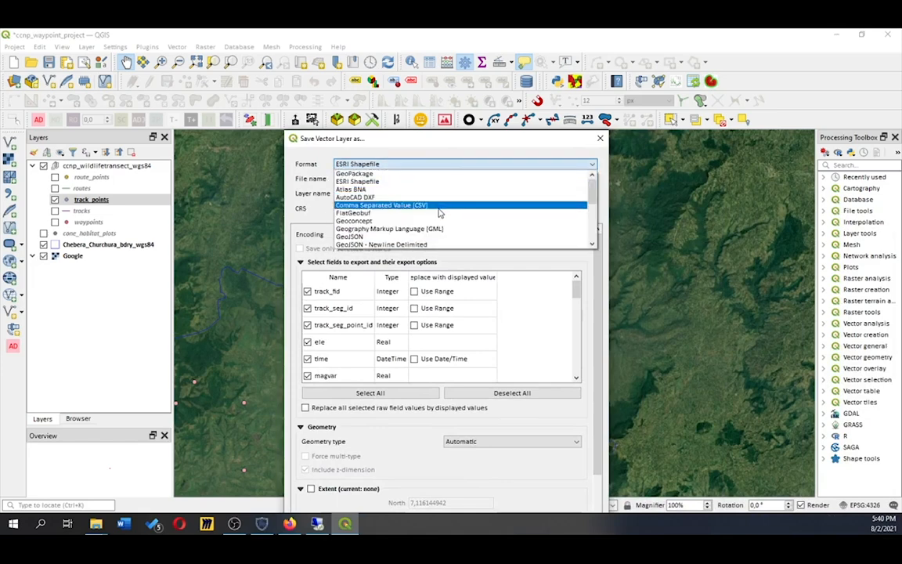
pyautogui.scroll(-2, 439, 213)
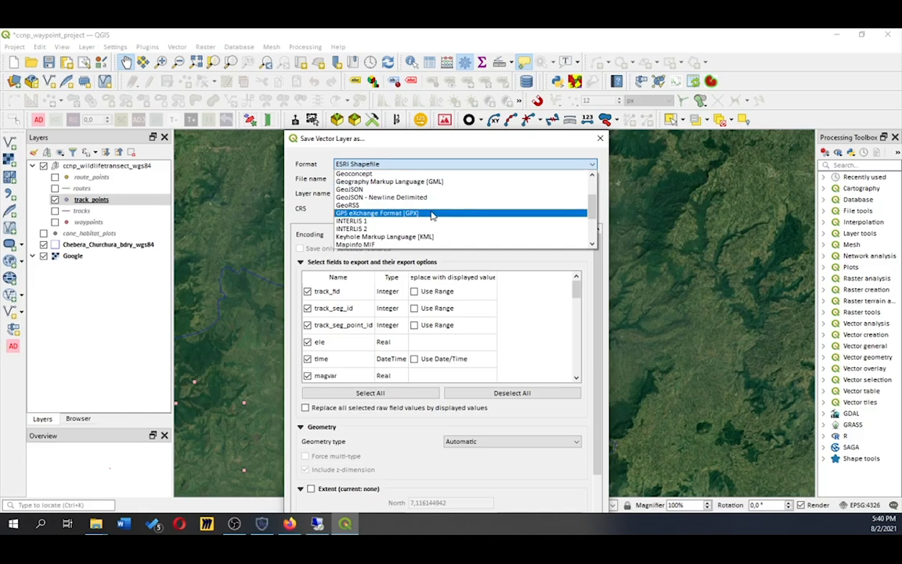
pyautogui.scroll(2, 430, 214)
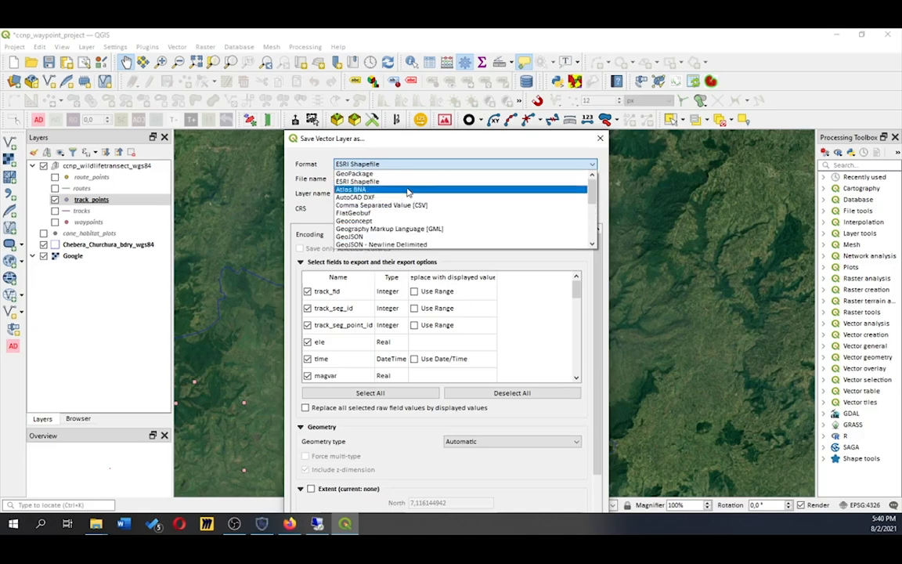
pyautogui.click(406, 184)
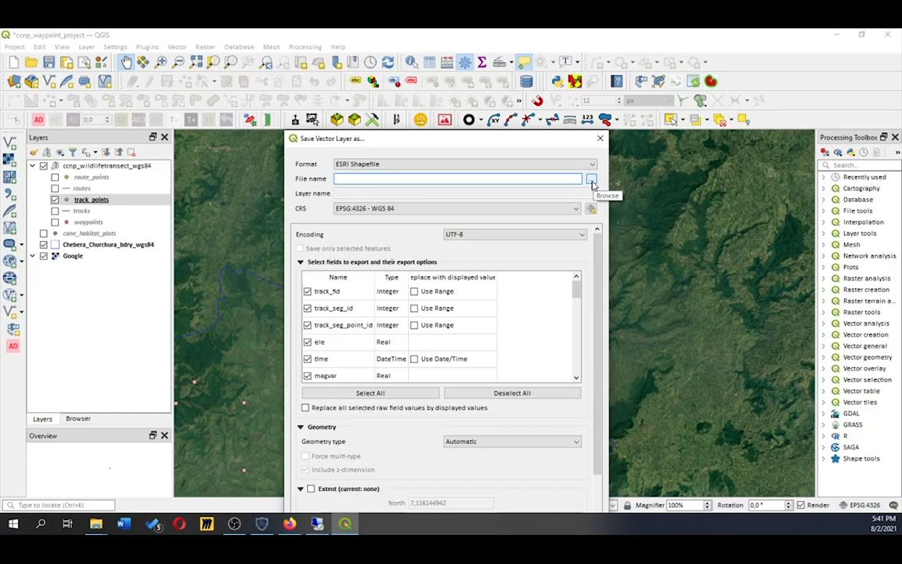
# Choose the sample_units folder under SMART, Datarepository, Parks_data, Chebera_Churchura_data as the export location
pyautogui.click(592, 182)
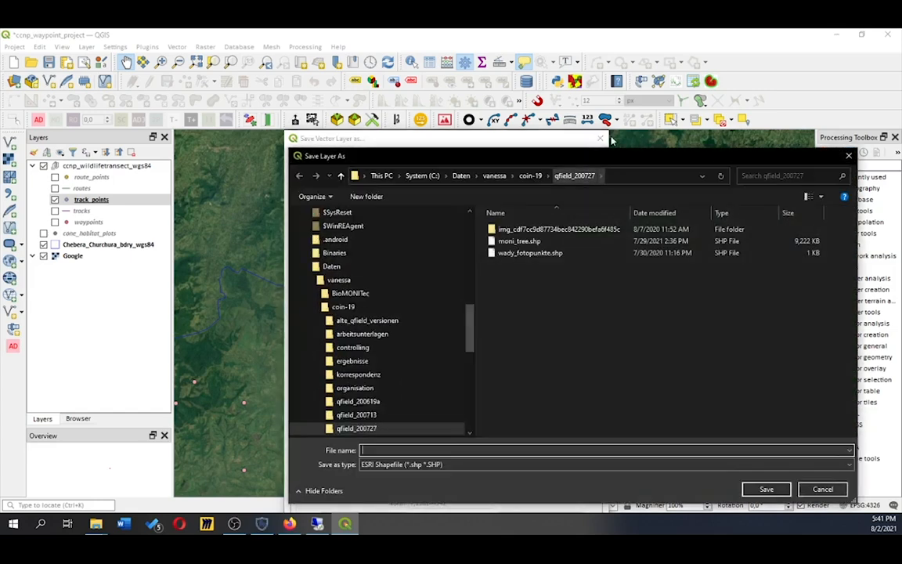
pyautogui.click(430, 175)
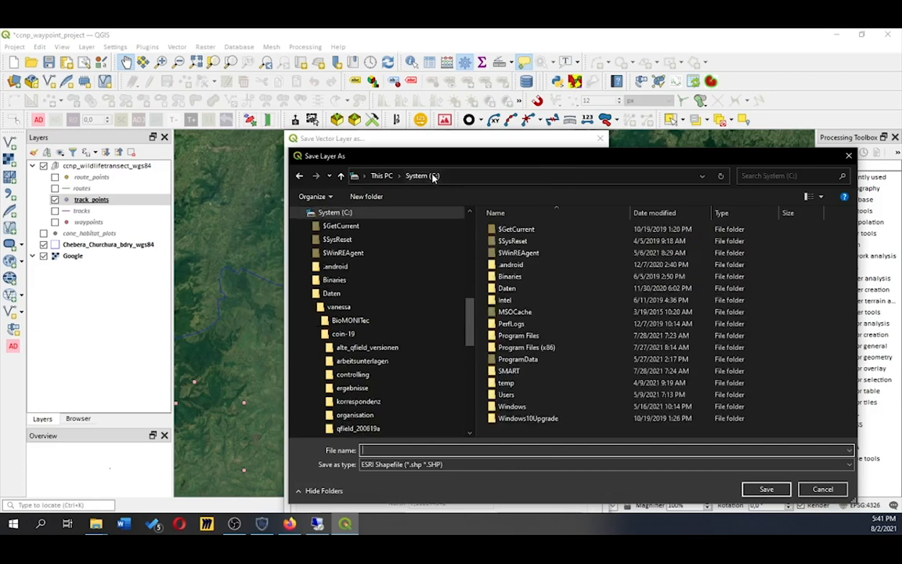
pyautogui.doubleClick(516, 371)
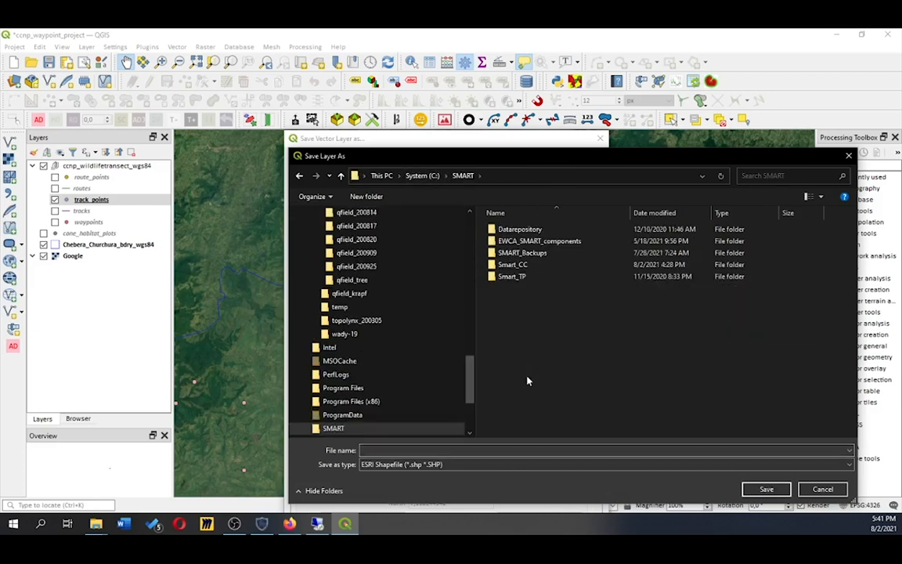
pyautogui.doubleClick(520, 228)
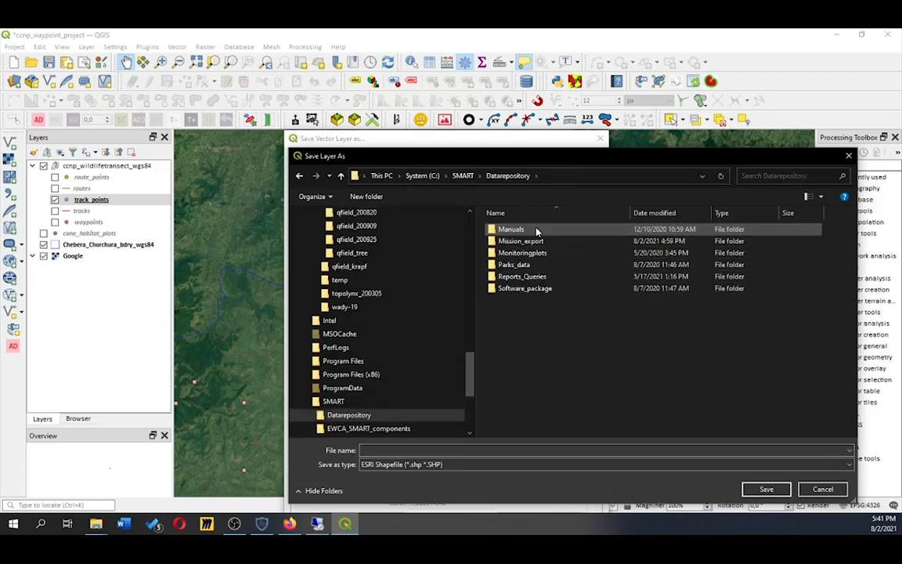
pyautogui.doubleClick(563, 264)
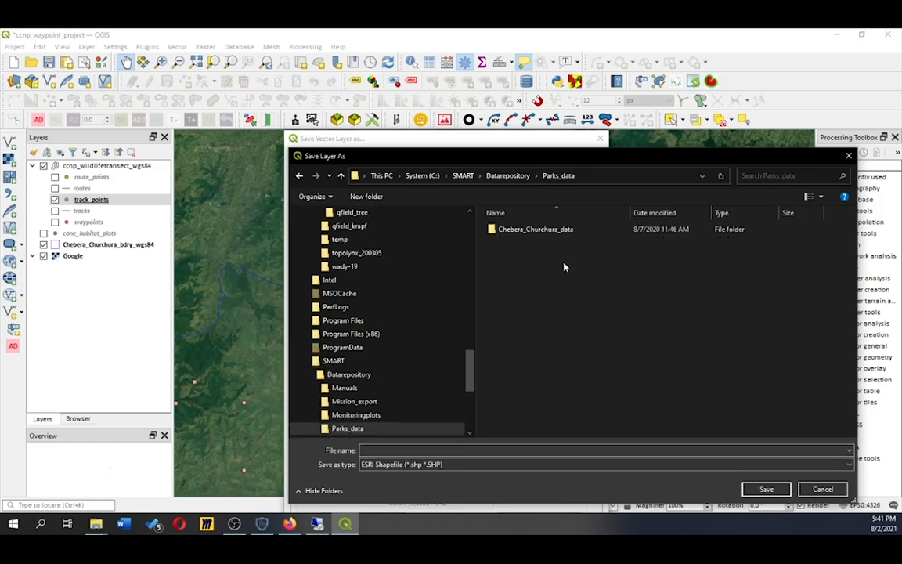
pyautogui.doubleClick(563, 230)
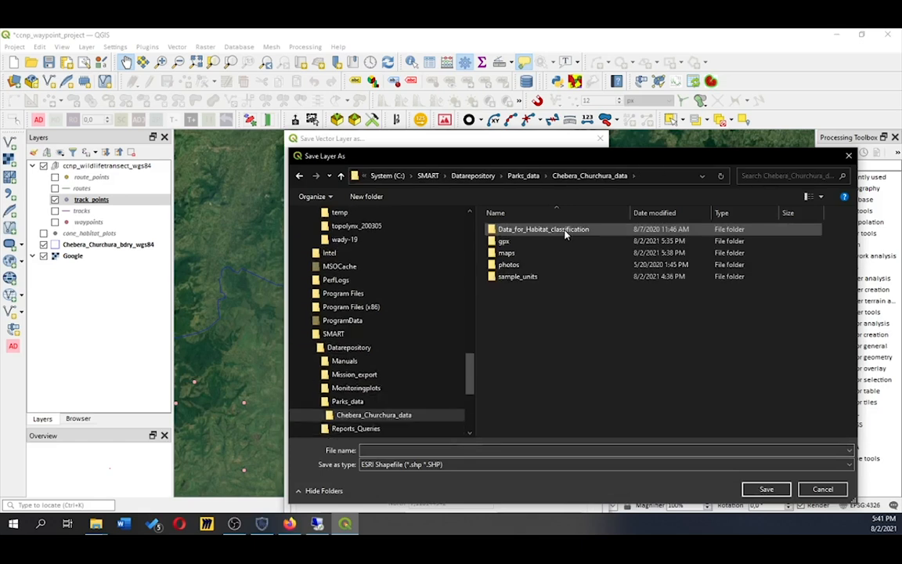
pyautogui.doubleClick(558, 253)
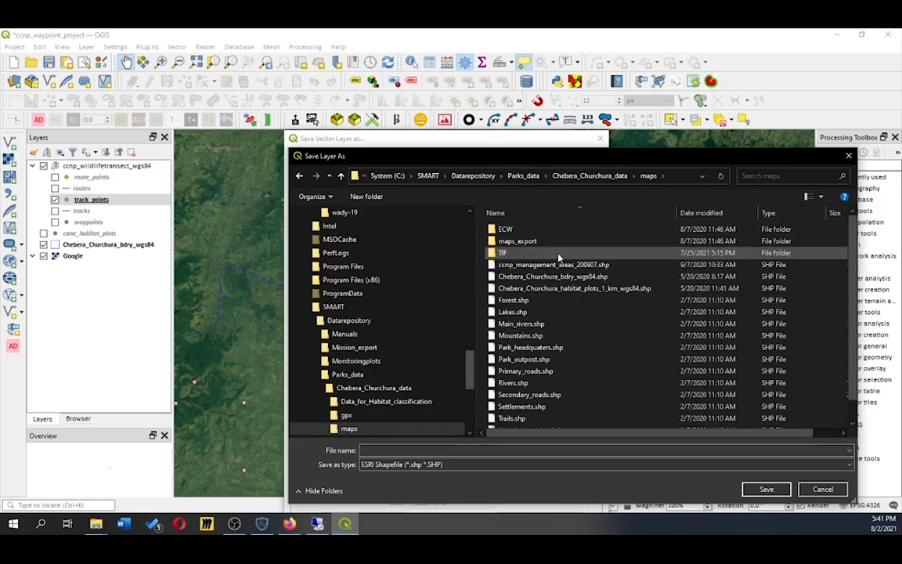
pyautogui.click(598, 177)
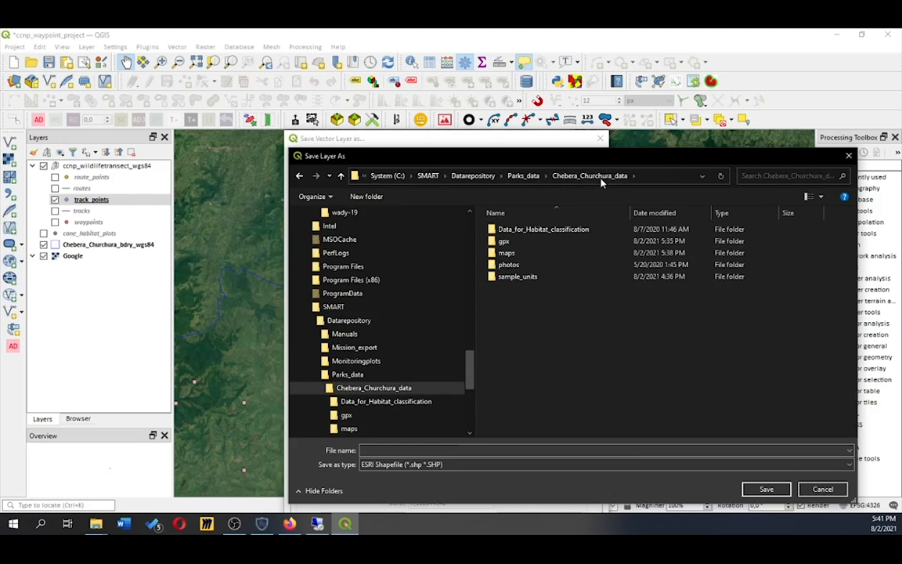
pyautogui.doubleClick(584, 277)
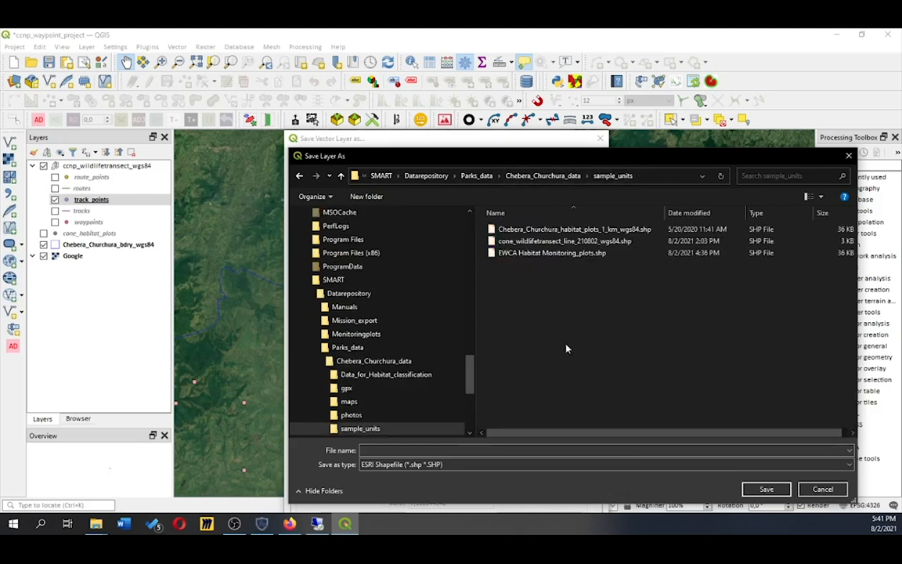
pyautogui.click(438, 450)
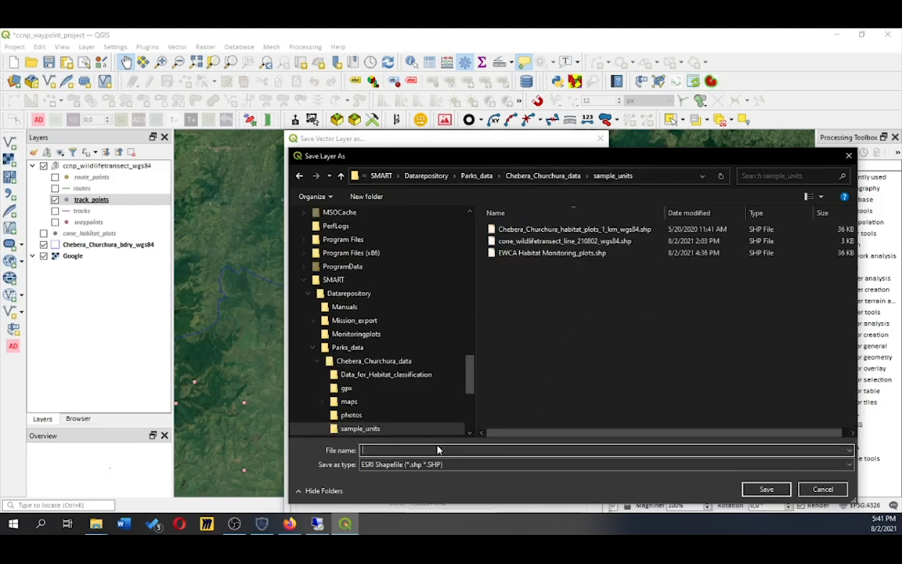
pyautogui.write('cc')
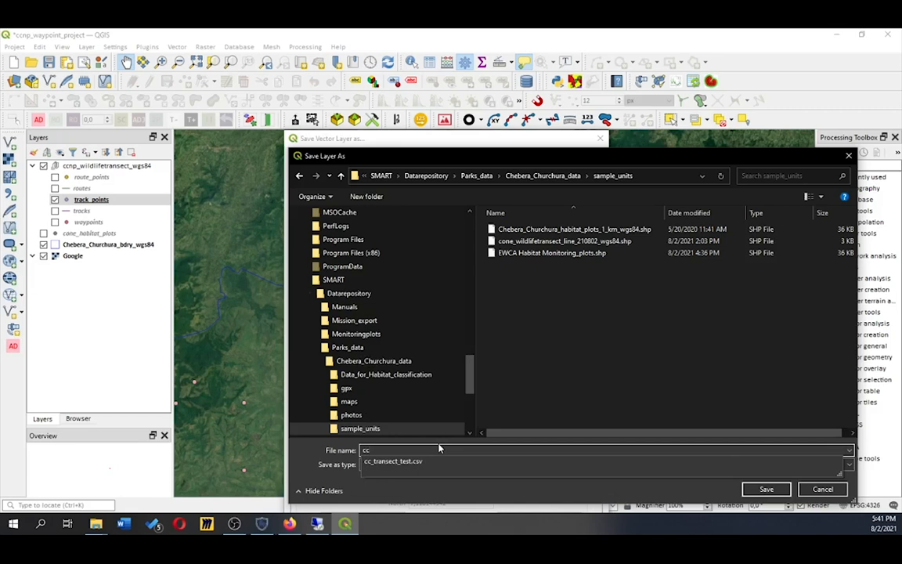
pyautogui.write('np')
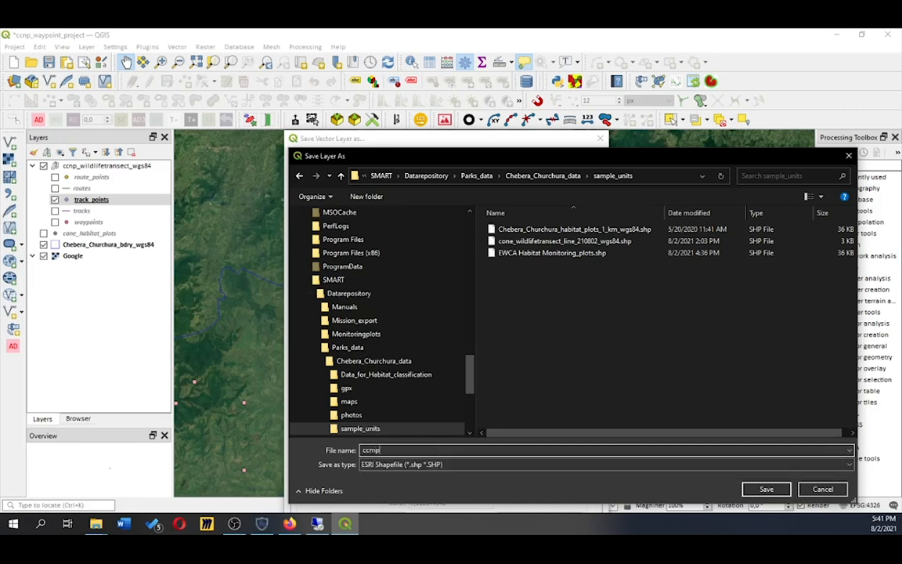
pyautogui.write('_wild')
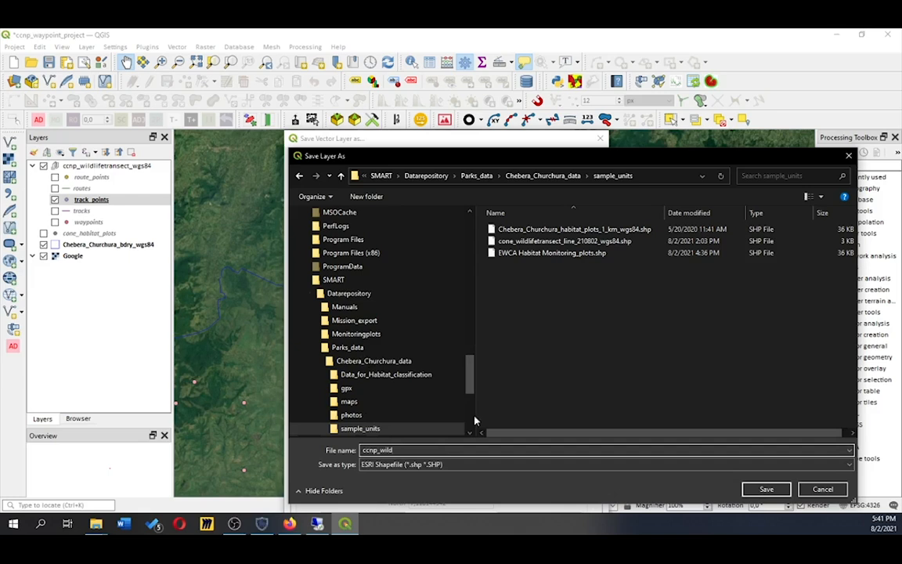
# Name the output file cone_wildlifetransect_point_210802_wgs84.shp by adapting the existing transect line shapefile's name, and confirm it
pyautogui.click(572, 245)
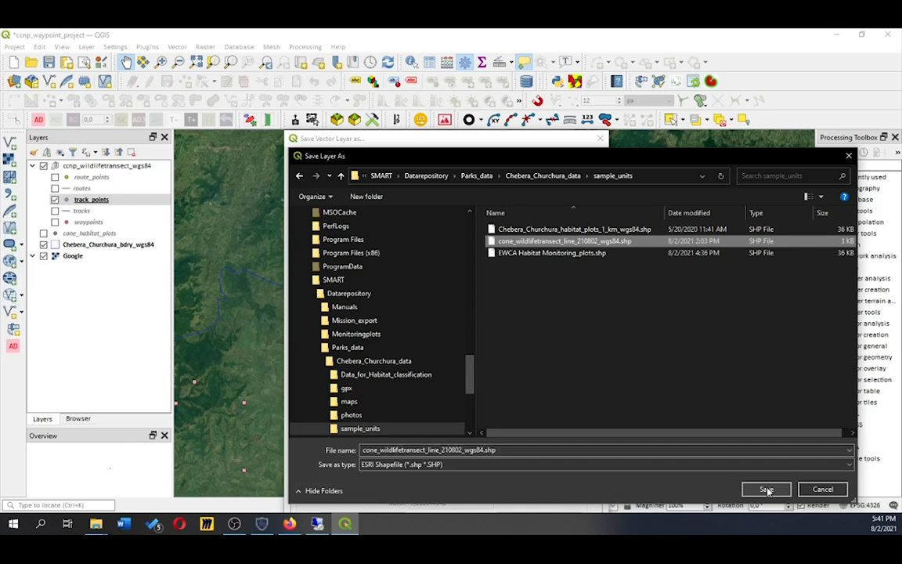
pyautogui.click(438, 450)
pyautogui.moveTo(440, 449); pyautogui.dragTo(431, 449)
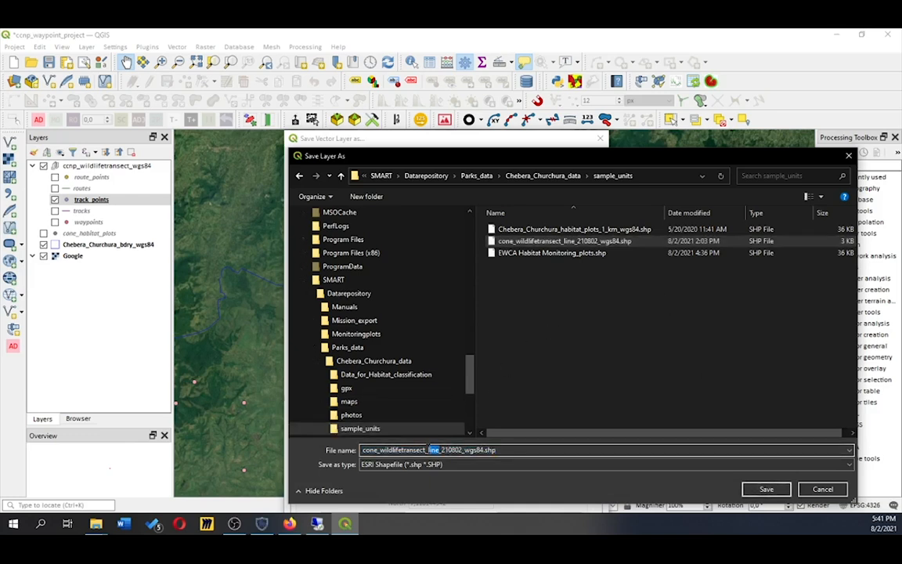
pyautogui.write('point')
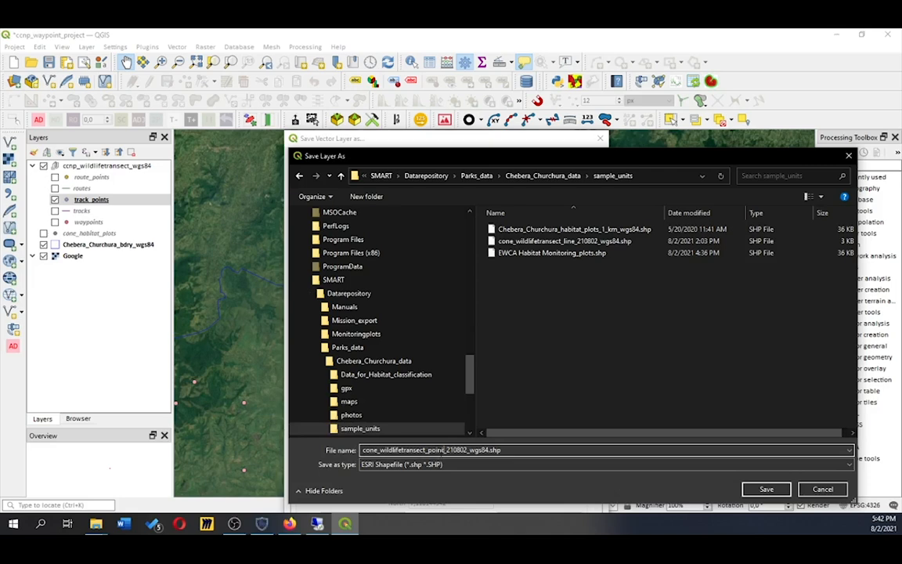
pyautogui.click(765, 488)
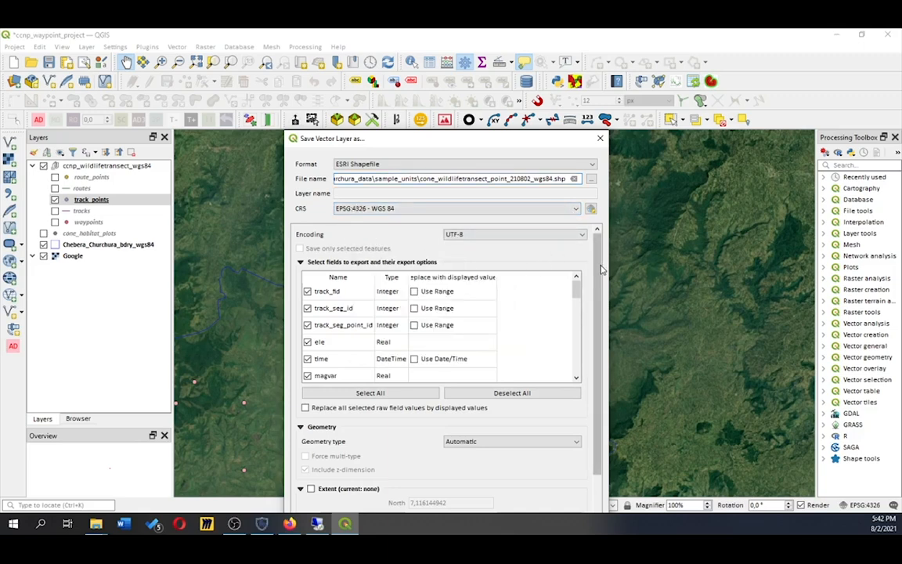
# Export the track points in EPSG:4326 - WGS 84 with automatic geometry type, adding the saved file to the map
pyautogui.moveTo(596, 266); pyautogui.dragTo(604, 376)
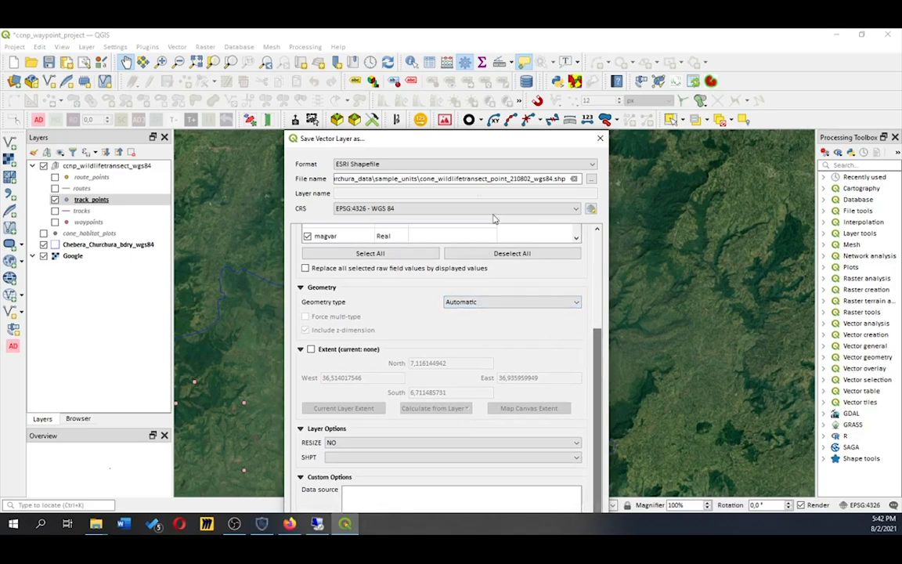
pyautogui.moveTo(438, 145); pyautogui.dragTo(368, 30)
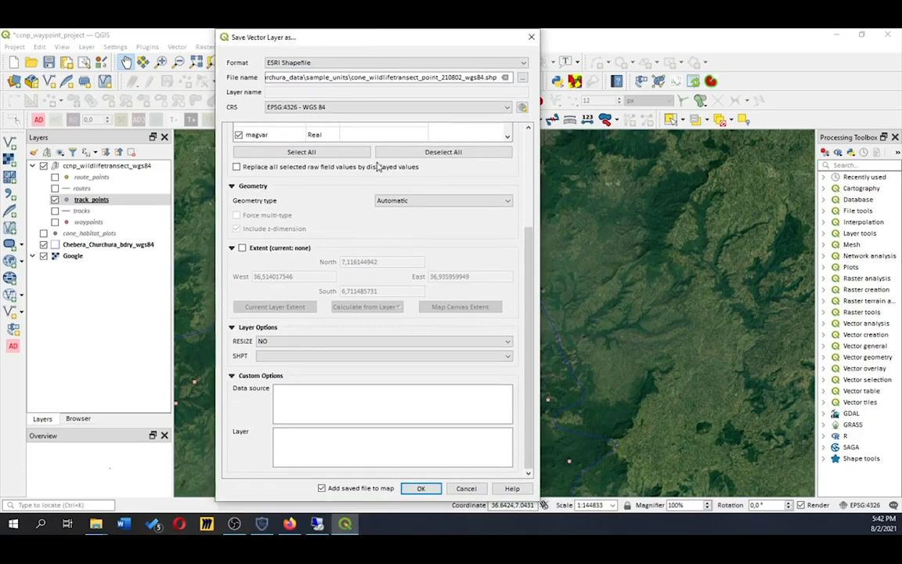
pyautogui.click(415, 488)
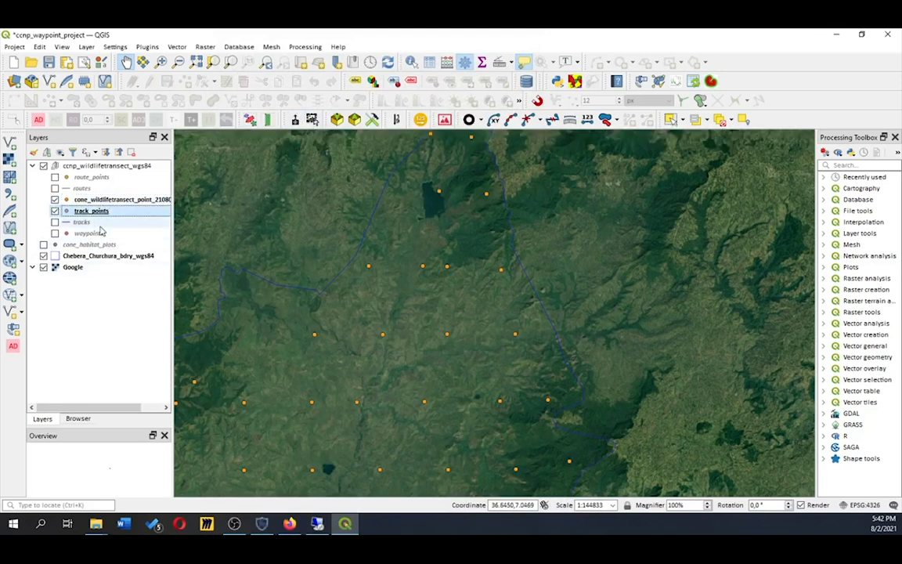
# Move the new cone_wildlifetransect_point layer out of the transect group to just below it, and collapse the group
pyautogui.moveTo(147, 199); pyautogui.dragTo(135, 244)
pyautogui.click(34, 166)
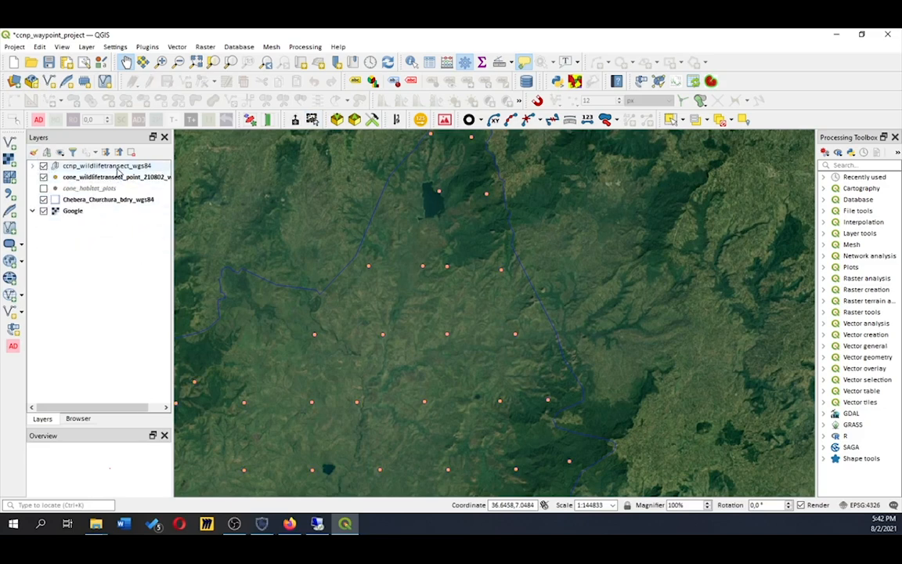
# Try to move the cone_wildlifetransect_point layer above the ccnp_wildlifetransect_wgs84 group
pyautogui.click(116, 178)
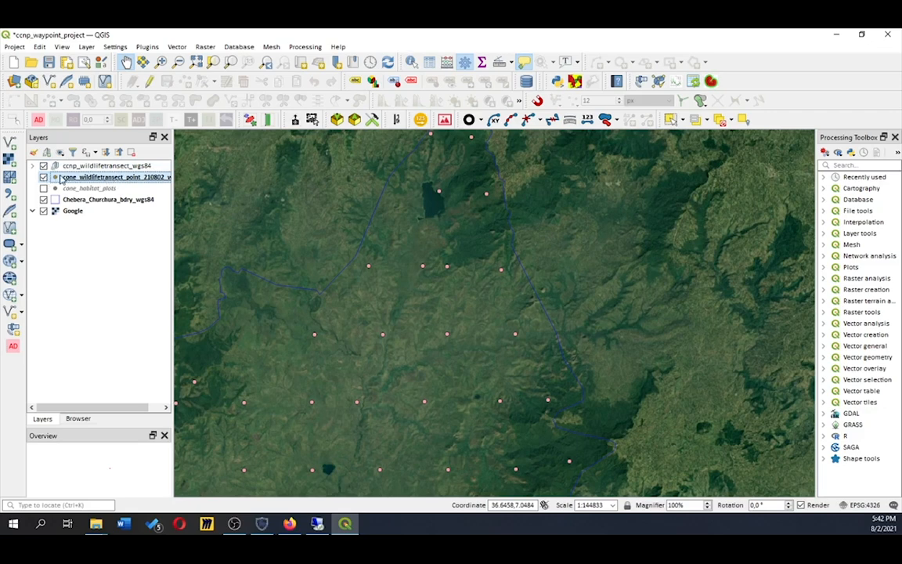
pyautogui.moveTo(61, 180); pyautogui.dragTo(73, 167)
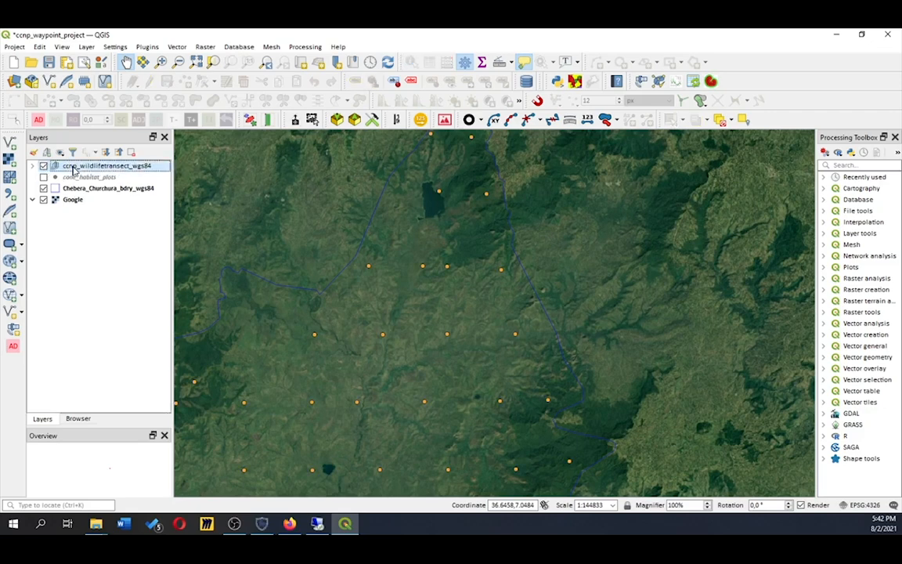
pyautogui.click(32, 166)
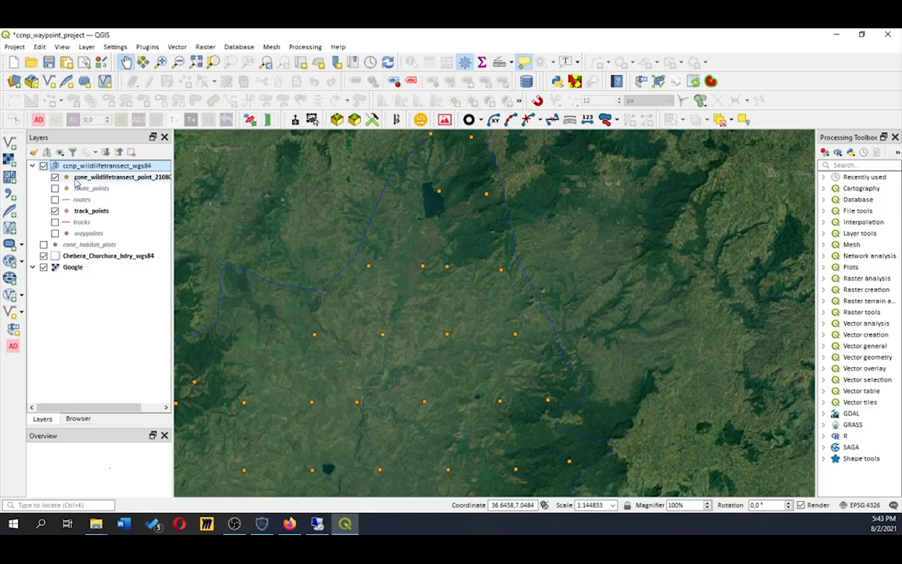
pyautogui.moveTo(76, 180); pyautogui.dragTo(83, 165)
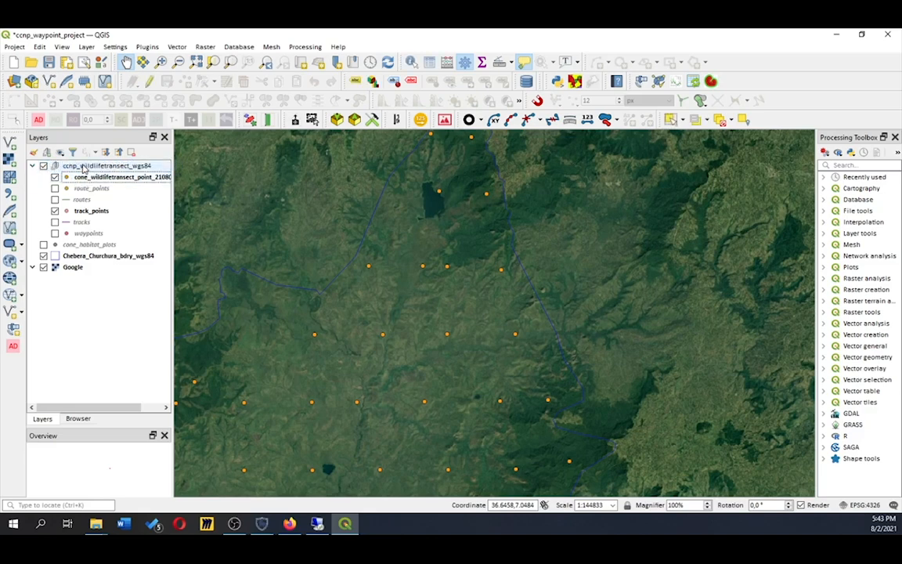
# Place the cone_wildlifetransect_point layer just below the ccnp_wildlifetransect_wgs84 group, and collapse and hide that group
pyautogui.click(72, 179)
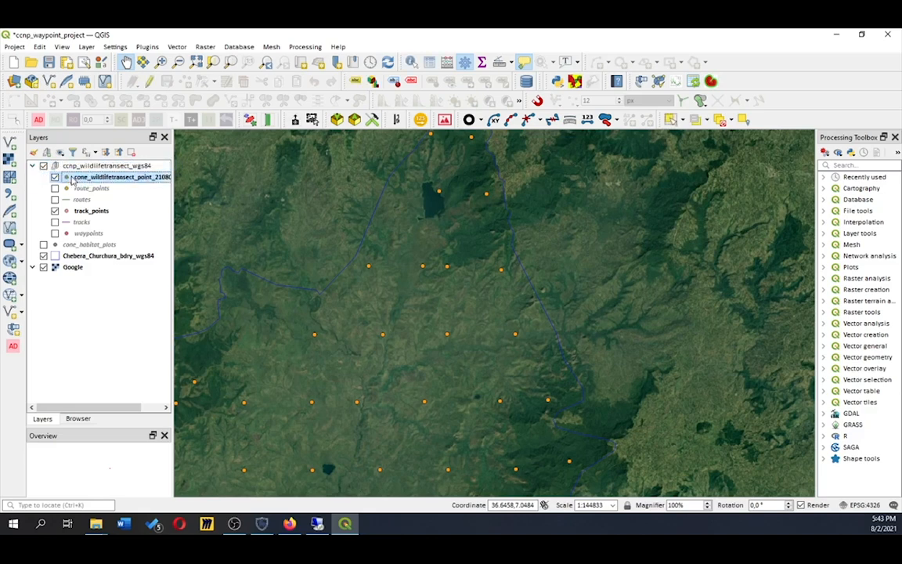
pyautogui.moveTo(72, 179); pyautogui.dragTo(57, 236)
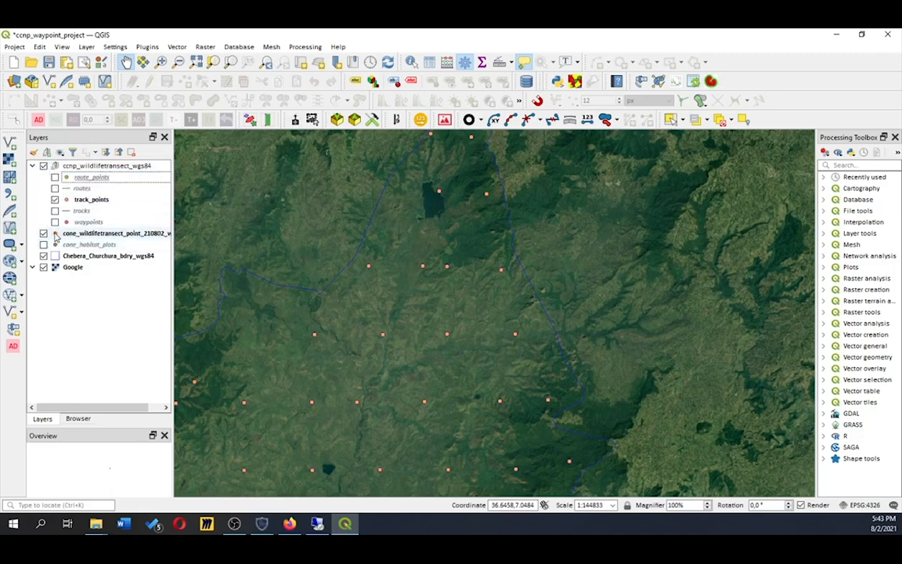
pyautogui.click(32, 165)
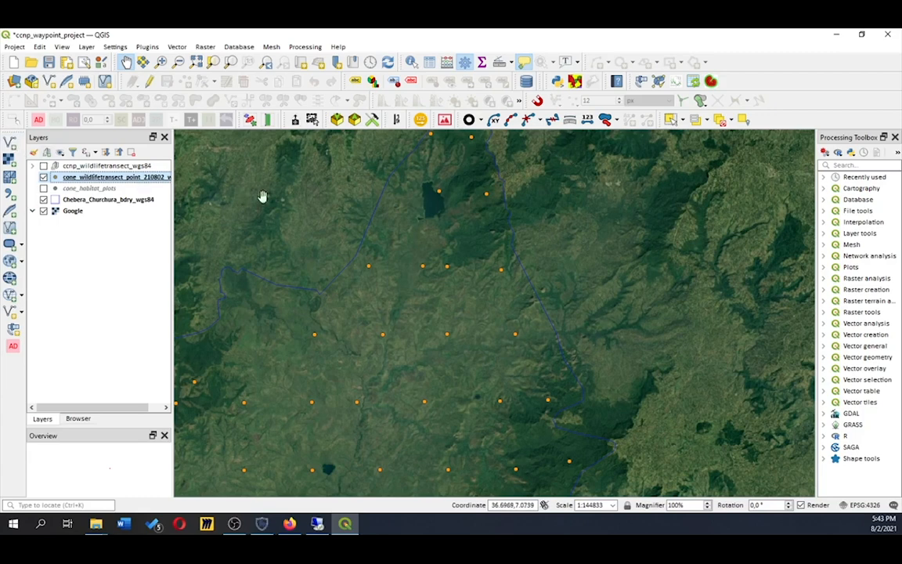
# Add cone_wildlifetransect_line_210802_wgs84.shp from the Chebera_Churchura_data sample_units folder to the map as a vector layer
pyautogui.click(9, 141)
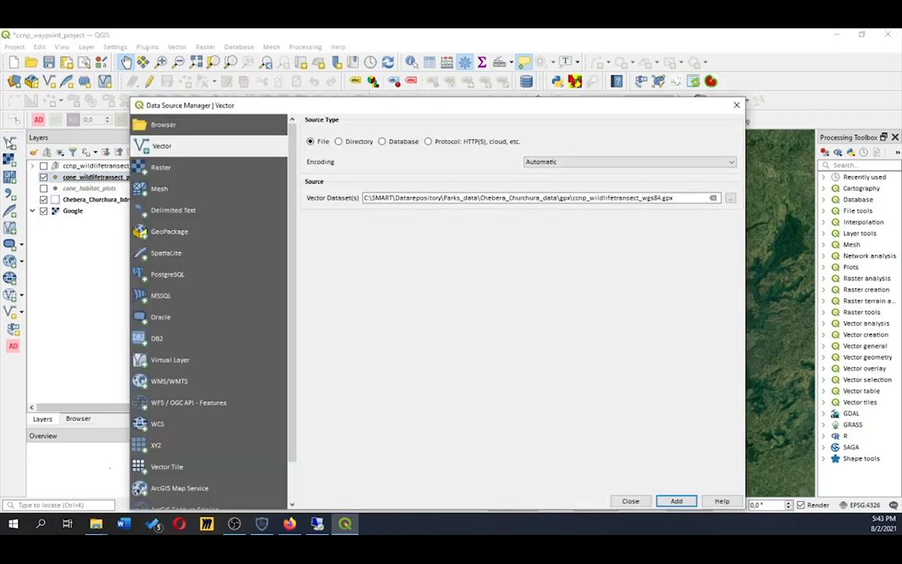
pyautogui.click(730, 200)
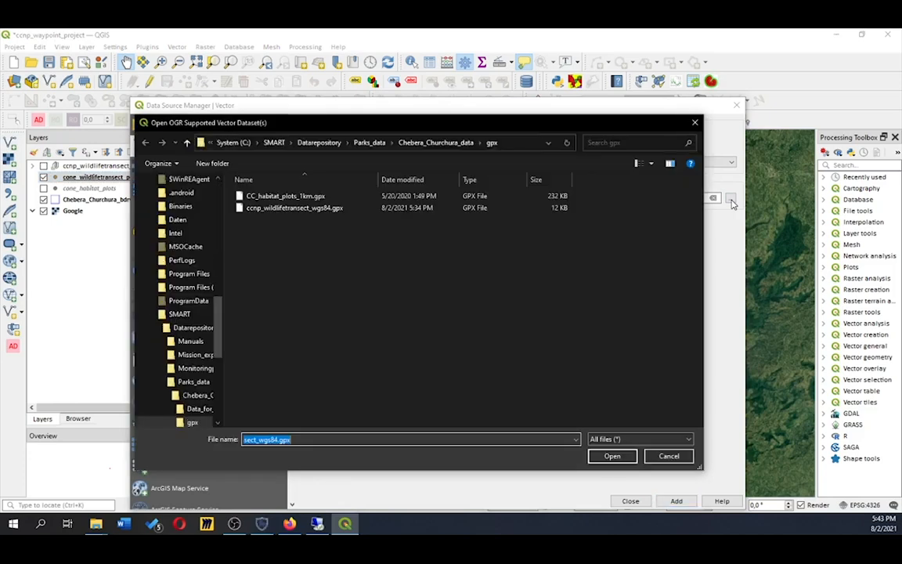
pyautogui.click(435, 143)
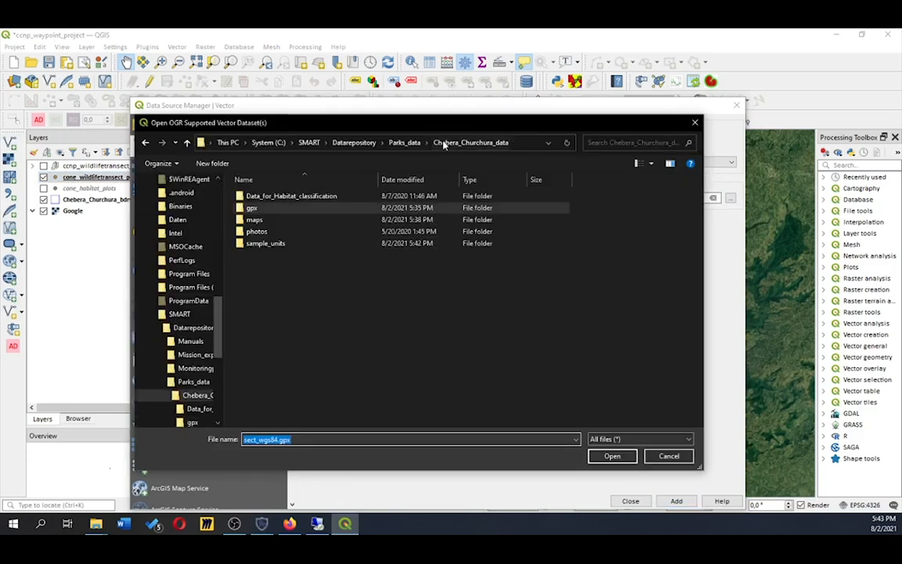
pyautogui.doubleClick(267, 243)
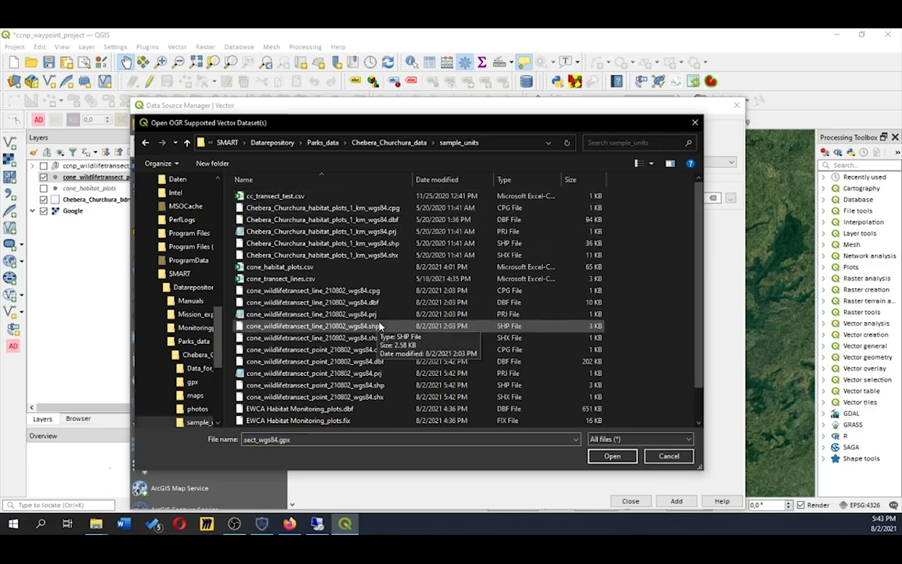
pyautogui.click(381, 327)
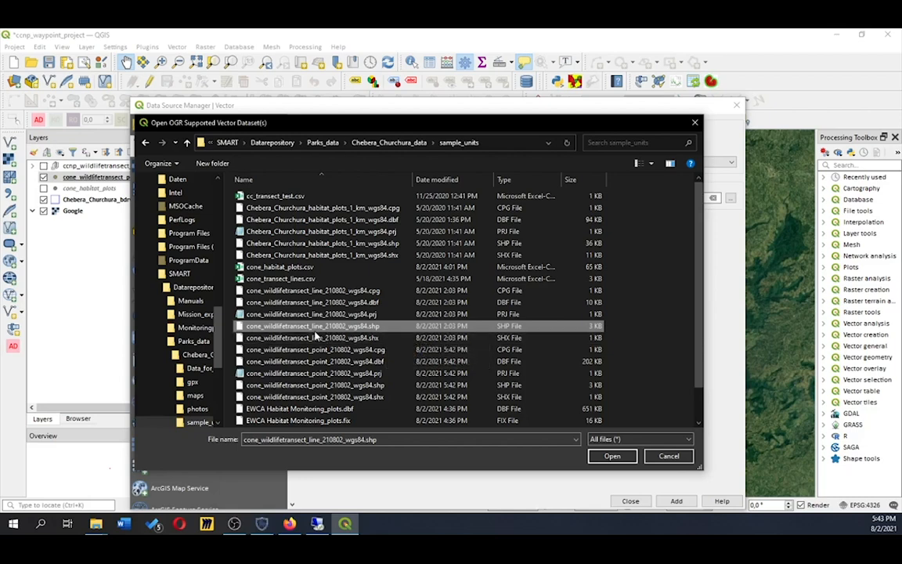
pyautogui.click(609, 456)
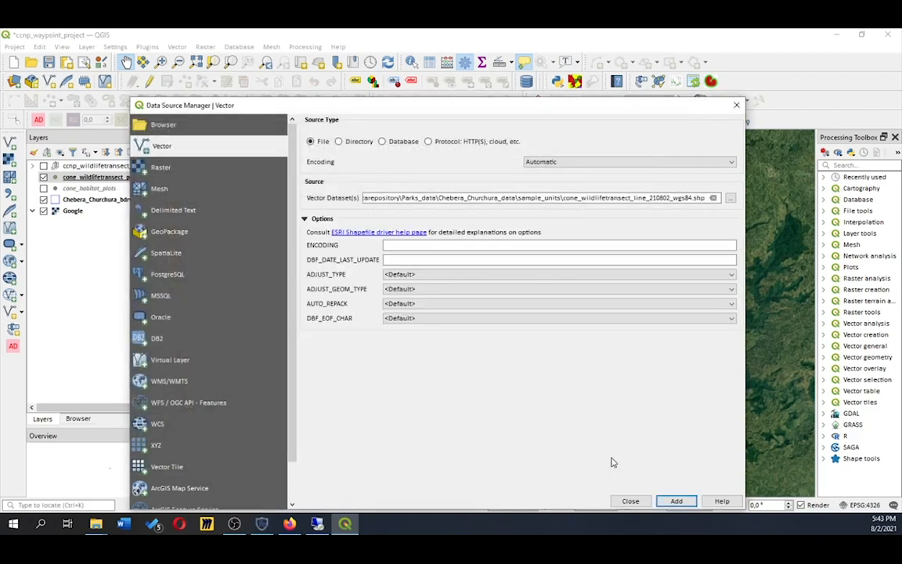
pyautogui.click(676, 501)
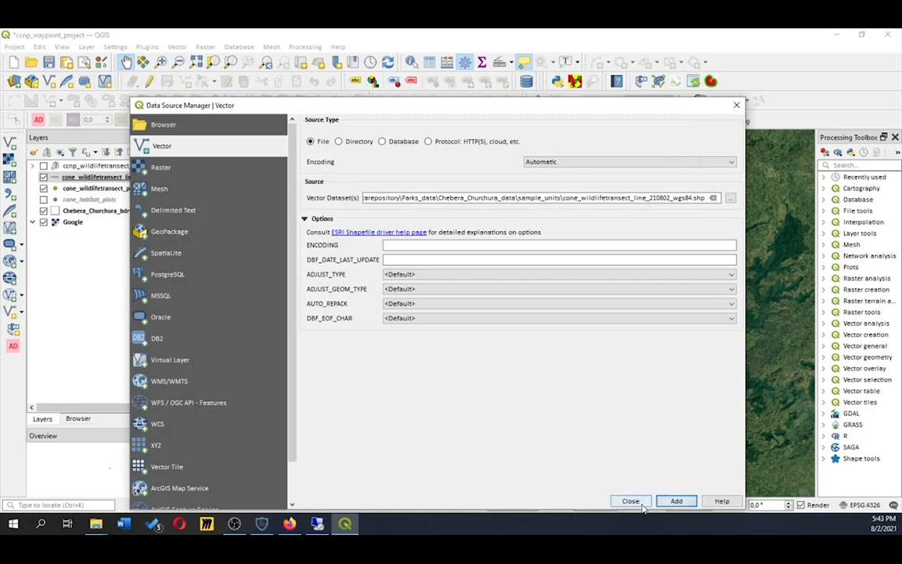
pyautogui.click(634, 503)
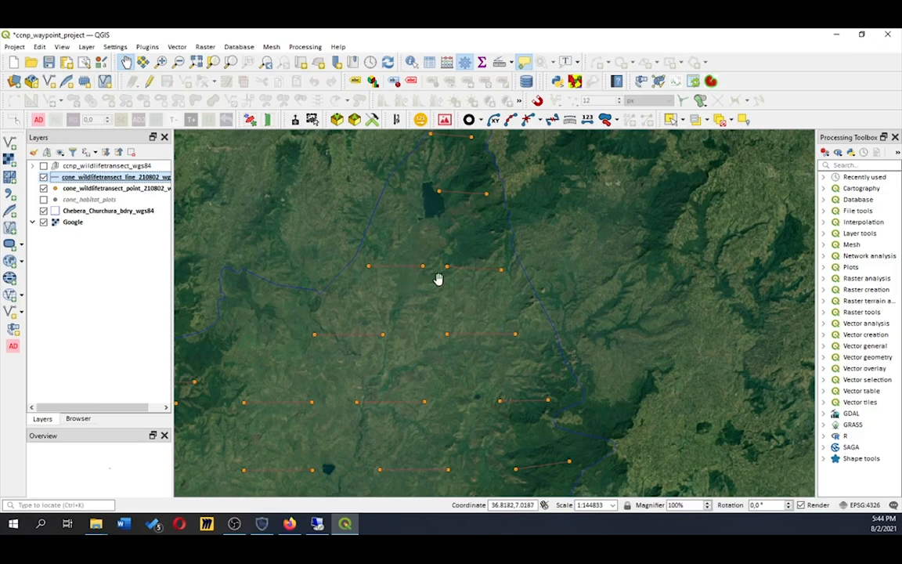
# Open the attribute table of the cone_wildlifetransect_line_210802_wgs84 layer and examine its fields
pyautogui.rightClick(123, 182)
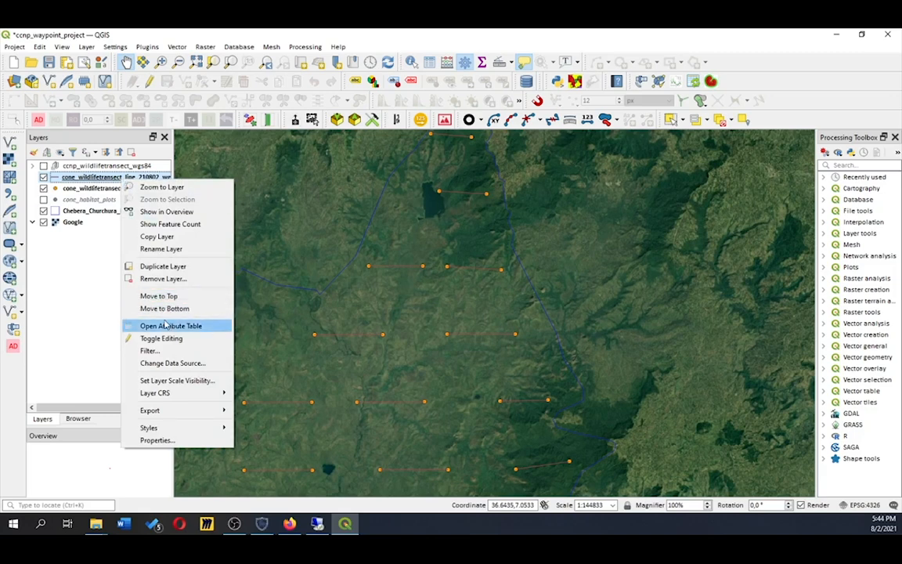
pyautogui.rightClick(79, 180)
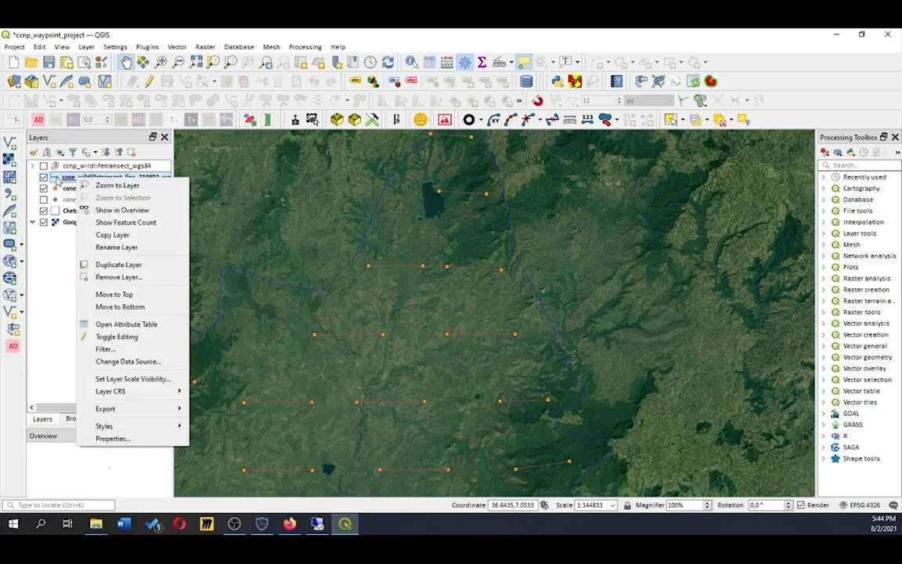
pyautogui.click(125, 324)
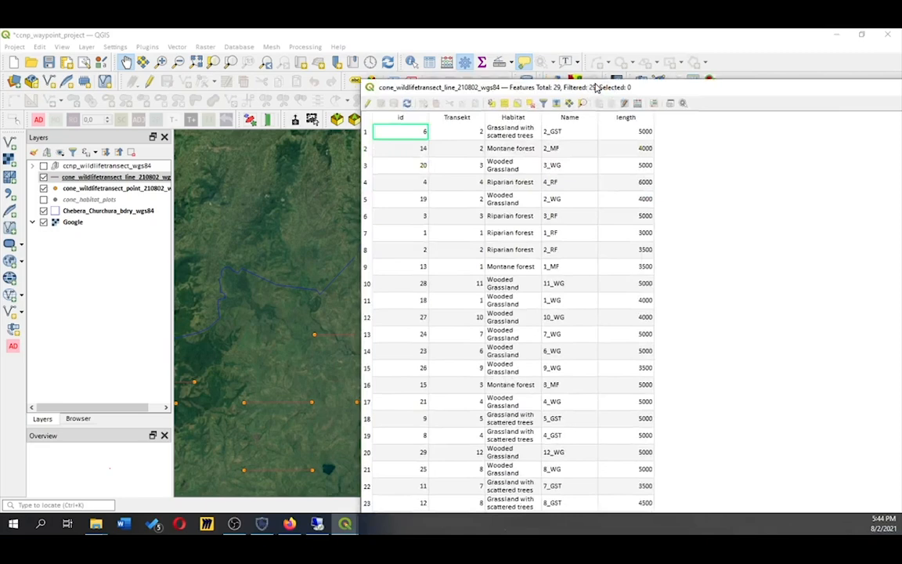
pyautogui.moveTo(595, 87); pyautogui.dragTo(353, 57)
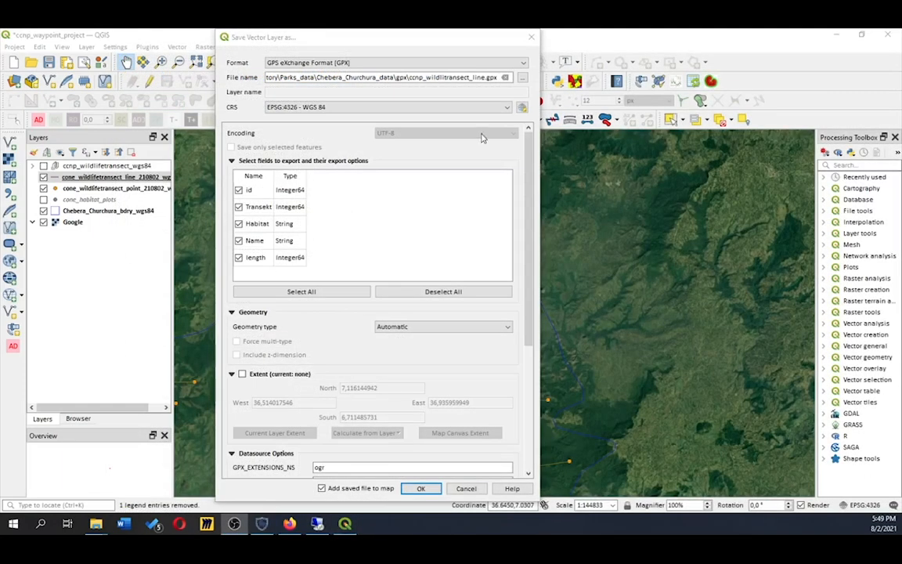
# Export the transect lines in GPS eXchange Format [GPX] as ccnp_wildlitransect_line.gpx in the gpx folder, with GPX_USE_EXTENSIONS set to YES
pyautogui.click(376, 65)
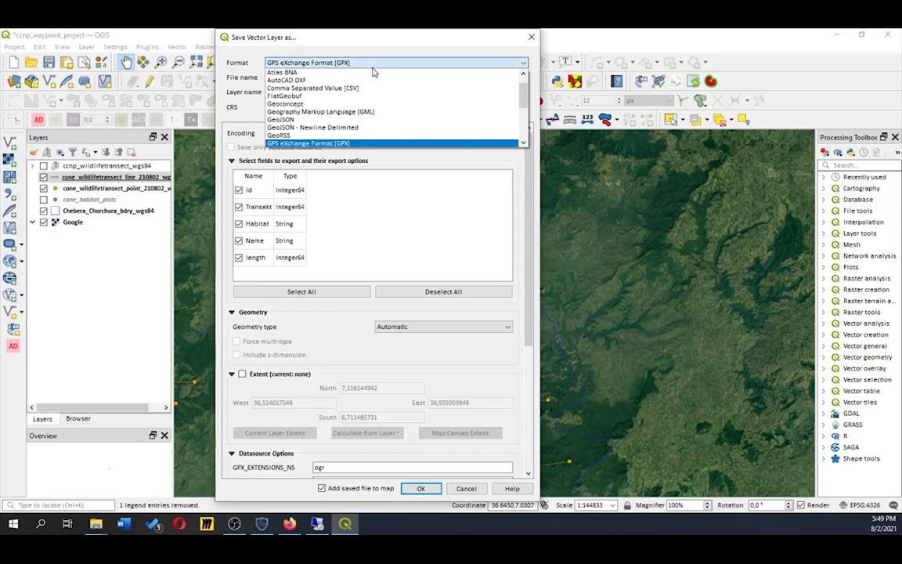
pyautogui.click(368, 145)
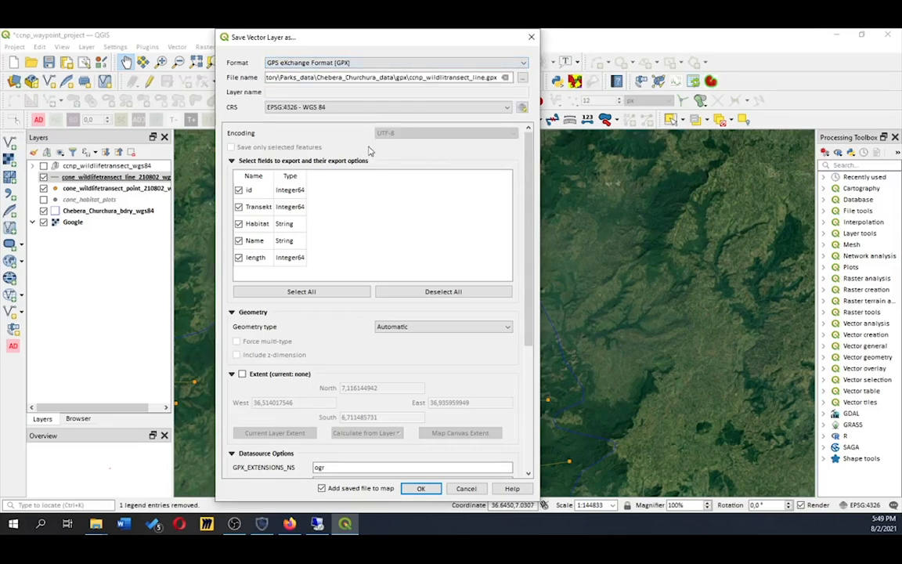
pyautogui.doubleClick(494, 78)
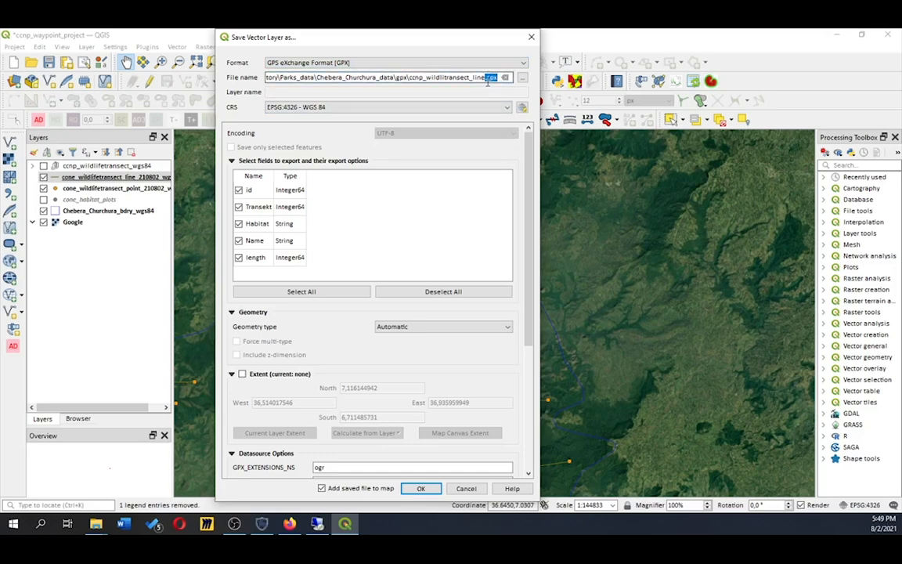
pyautogui.moveTo(528, 159); pyautogui.dragTo(527, 295)
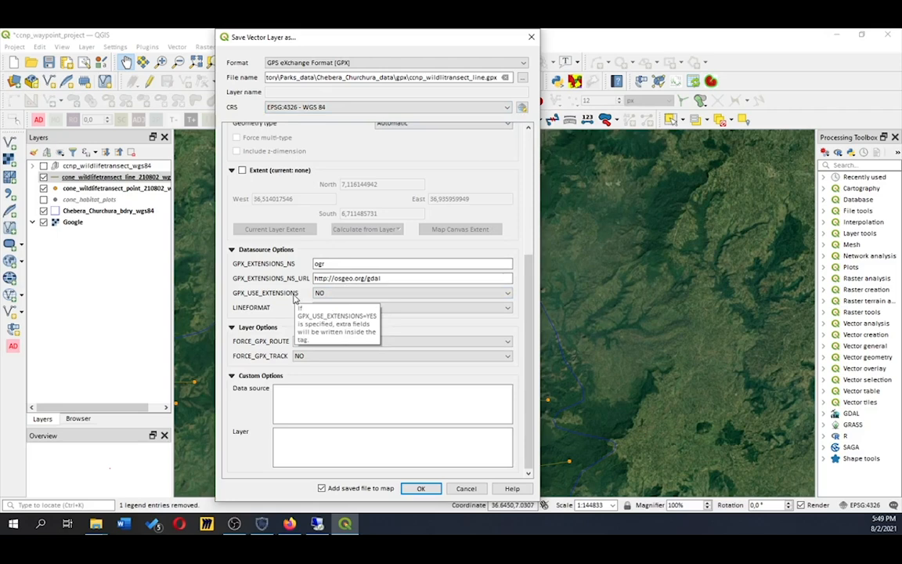
pyautogui.click(332, 296)
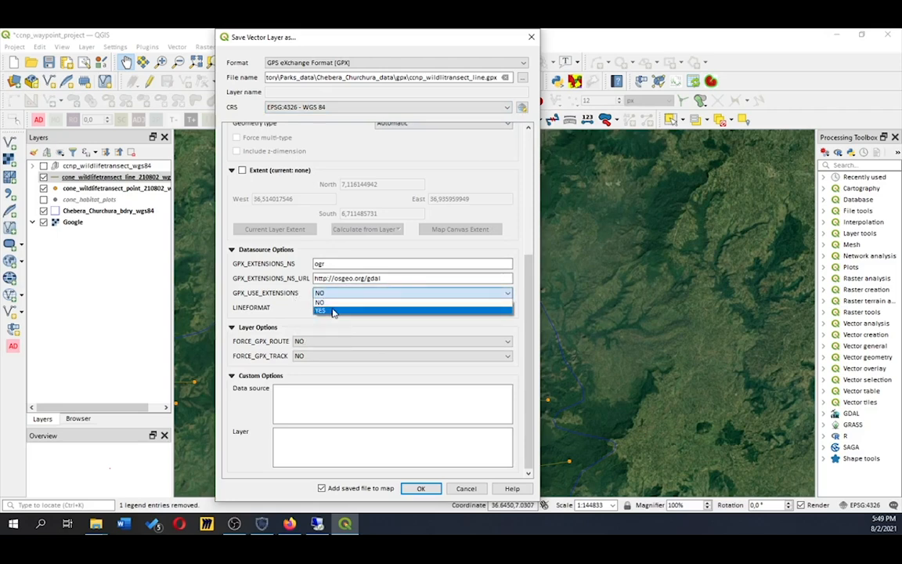
pyautogui.click(333, 310)
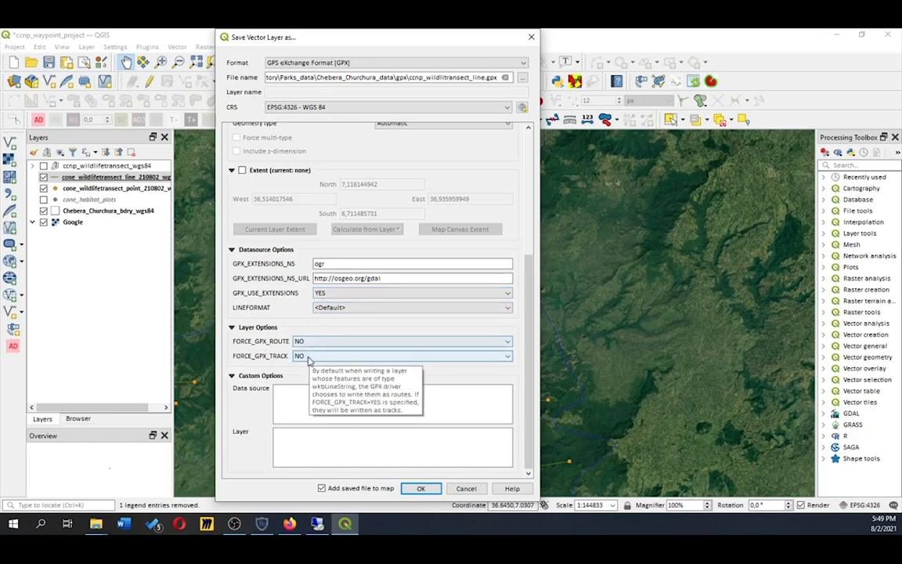
pyautogui.click(420, 489)
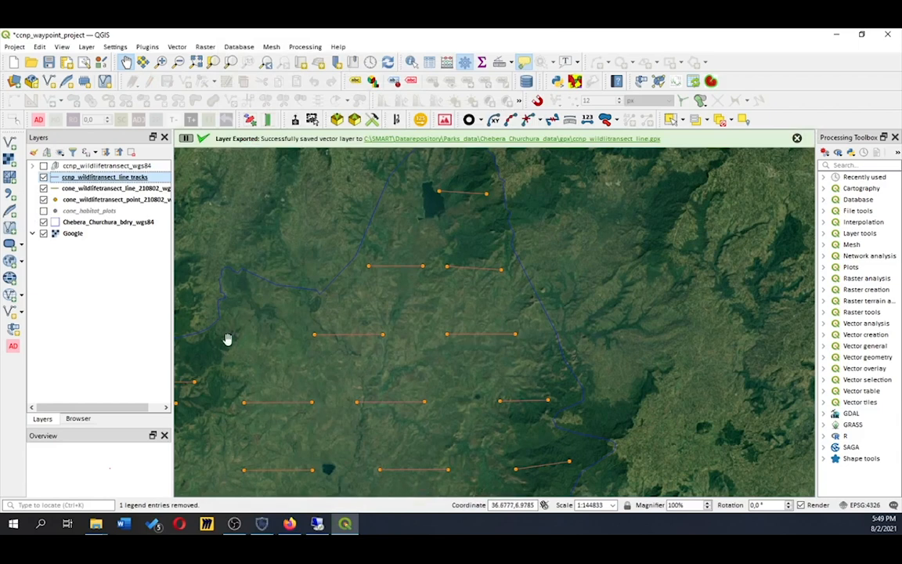
# Hide the original transect line shapefile layer and open the attribute table of the ccnp_wildlitransect_line tracks layer
pyautogui.click(43, 188)
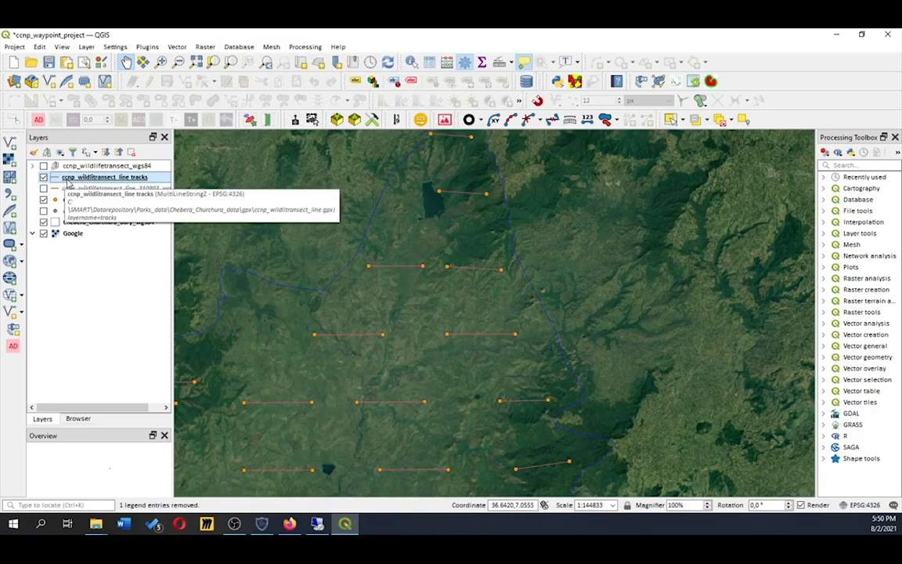
pyautogui.rightClick(68, 180)
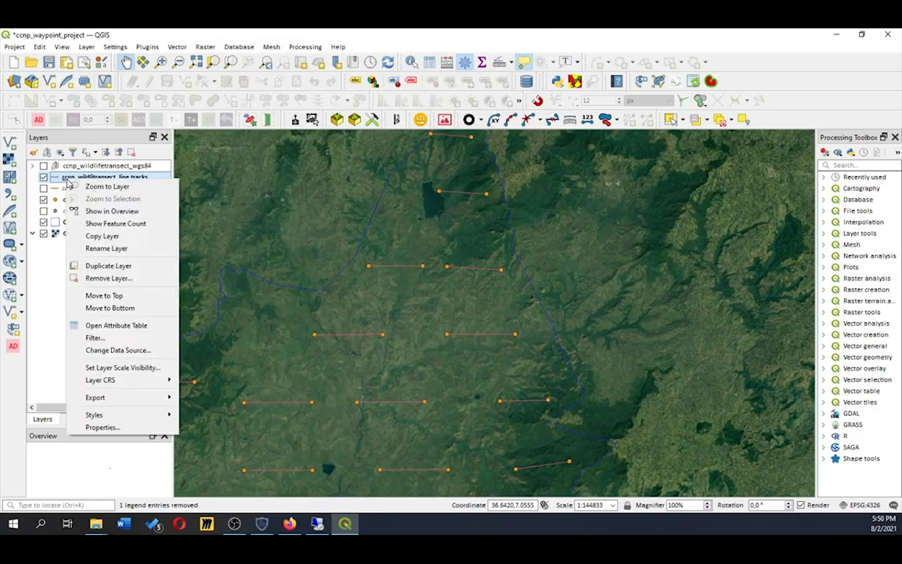
pyautogui.click(90, 325)
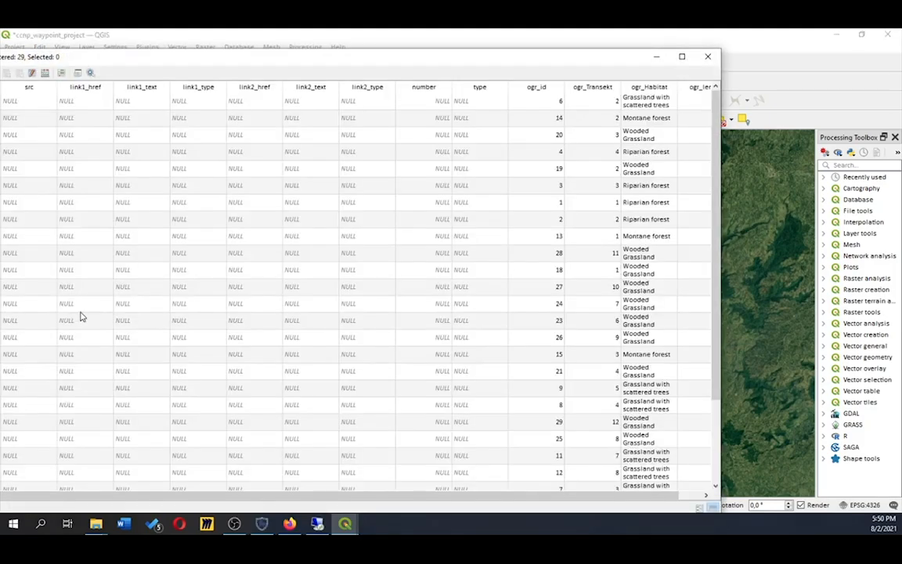
pyautogui.moveTo(229, 60); pyautogui.dragTo(473, 47)
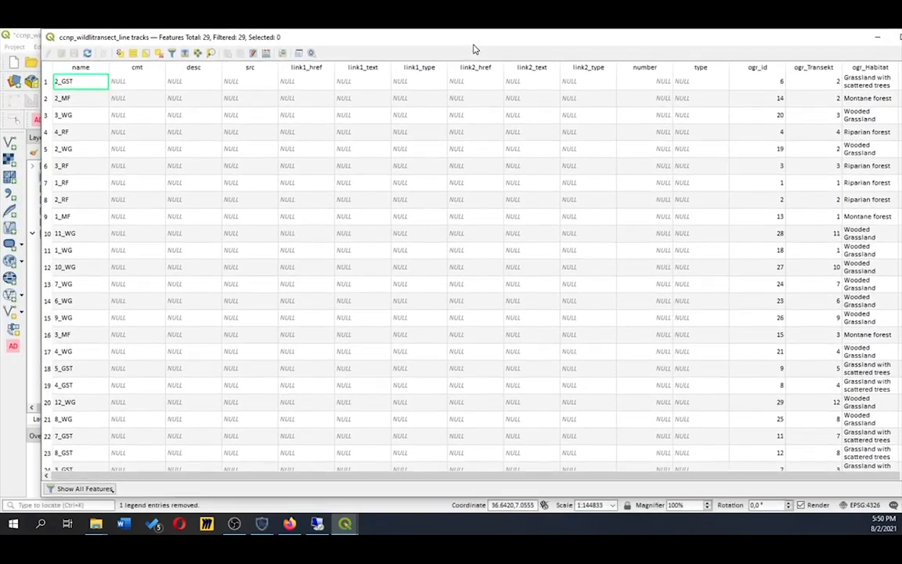
# Sort the tracks attribute table by name in descending order, review its ogr fields, and minimise the table
pyautogui.click(101, 69)
pyautogui.click(99, 71)
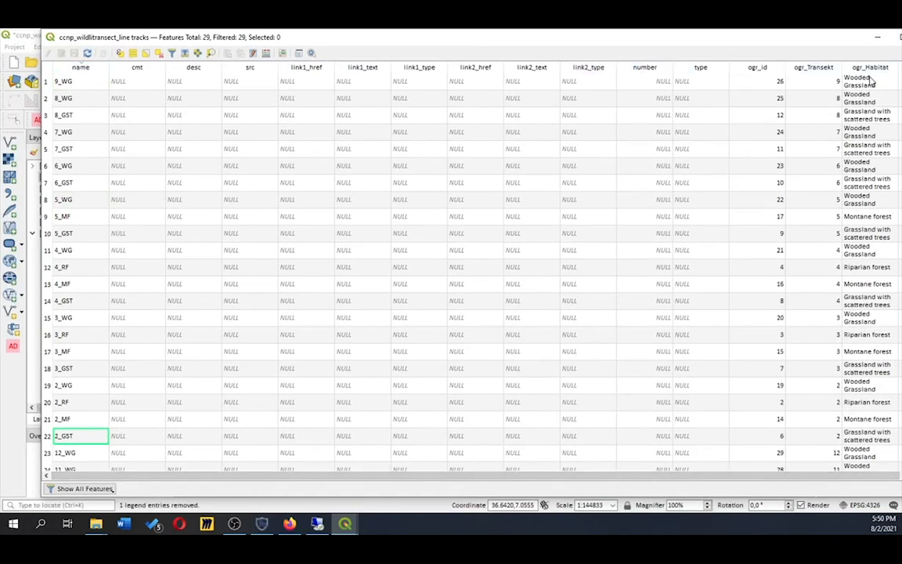
pyautogui.moveTo(853, 39); pyautogui.dragTo(771, 86)
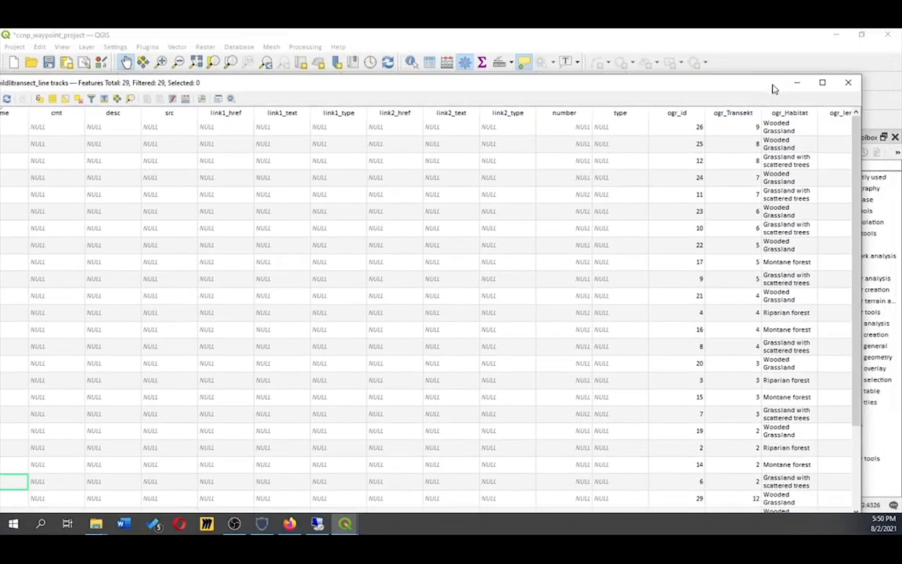
pyautogui.click(795, 81)
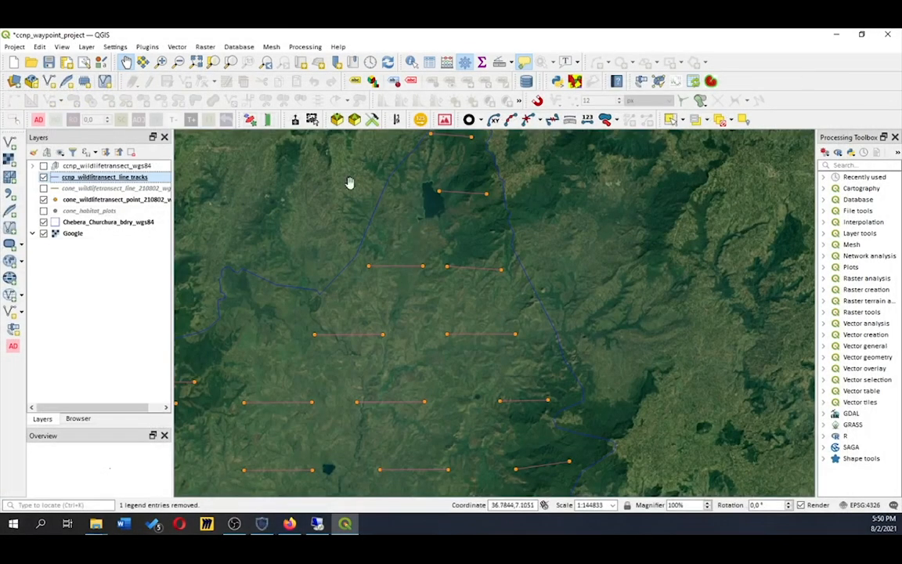
# Open the original cone_wildlifetransect_line_210802_wgs84 attribute table to compare its fields with the exported tracks
pyautogui.rightClick(159, 190)
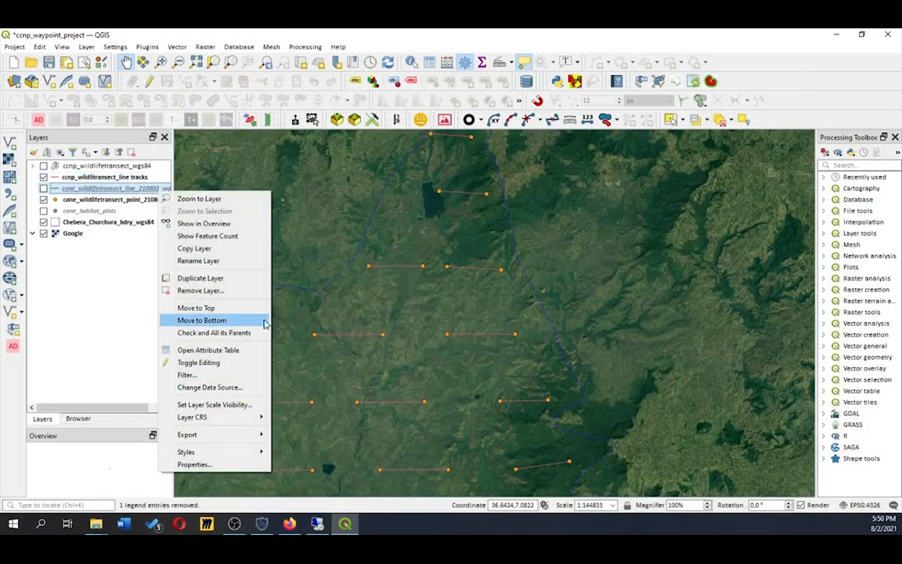
pyautogui.click(231, 352)
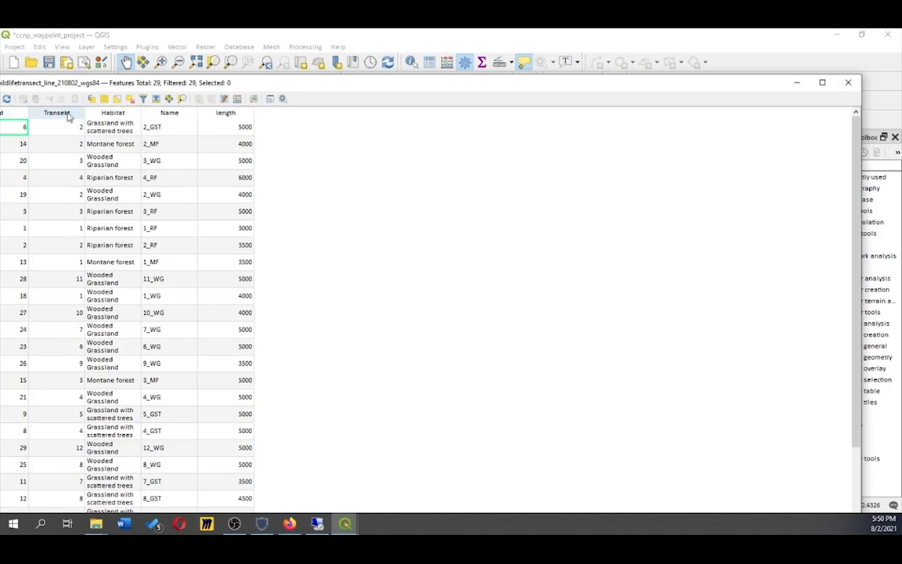
pyautogui.doubleClick(41, 81)
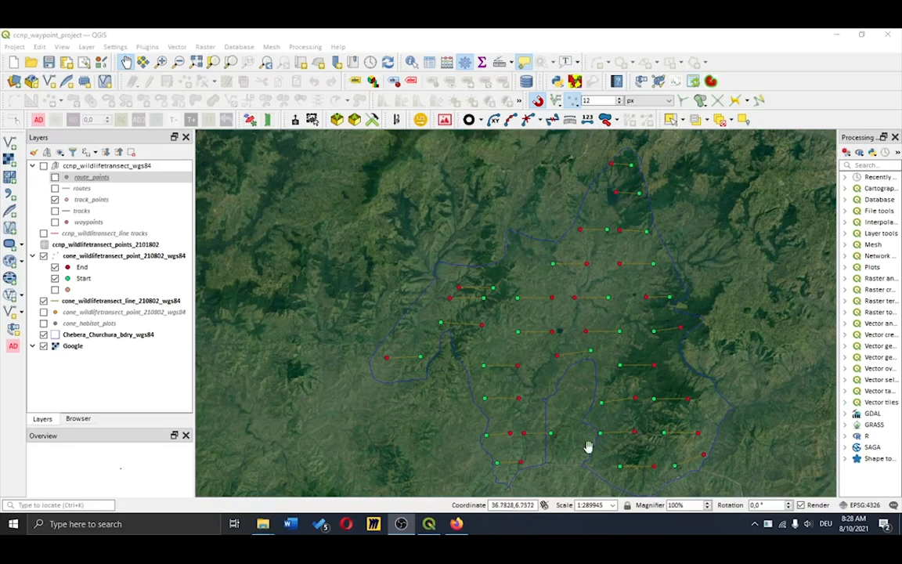
# Switch to File Explorer and open the folder C:\SMART\Datarepository\Parks_data\Chebera_Churchura_data\gpx
pyautogui.moveTo(262, 526)
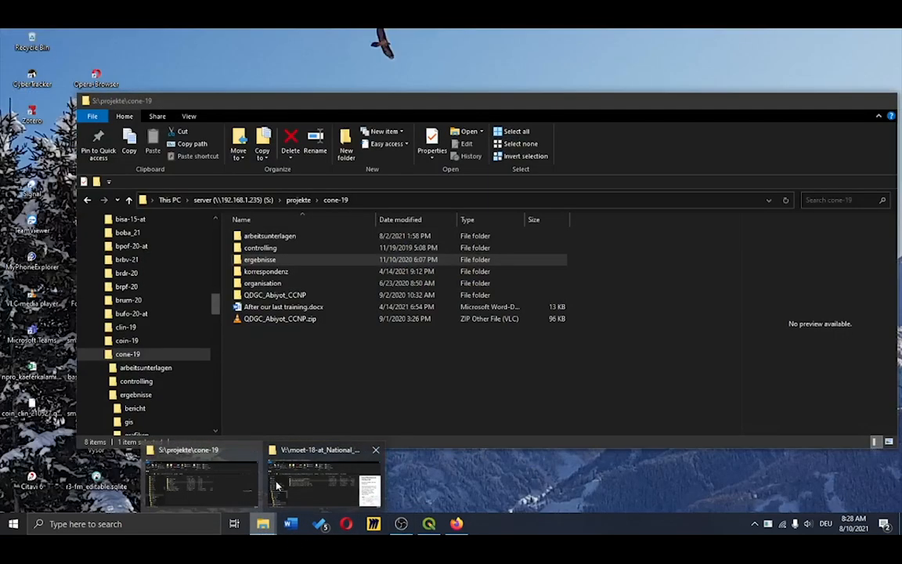
pyautogui.click(275, 485)
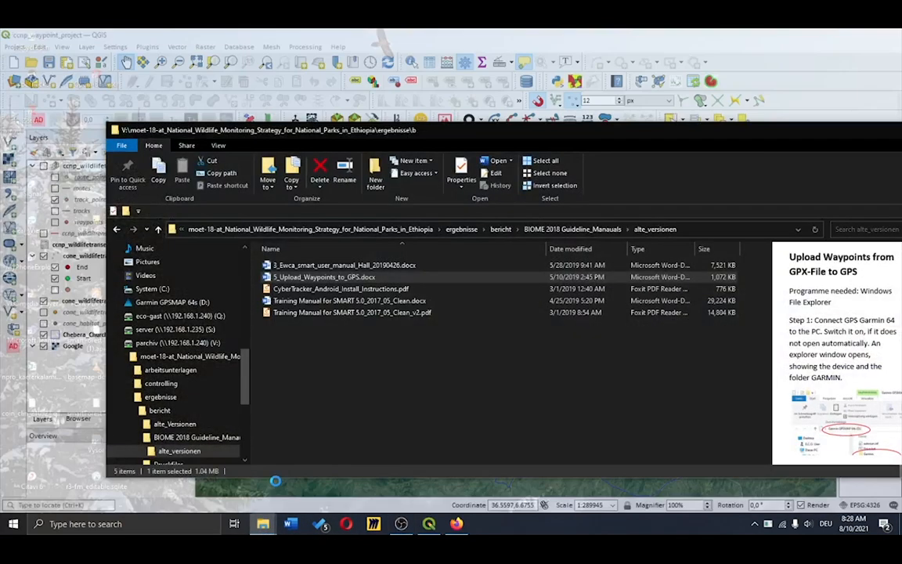
pyautogui.click(186, 291)
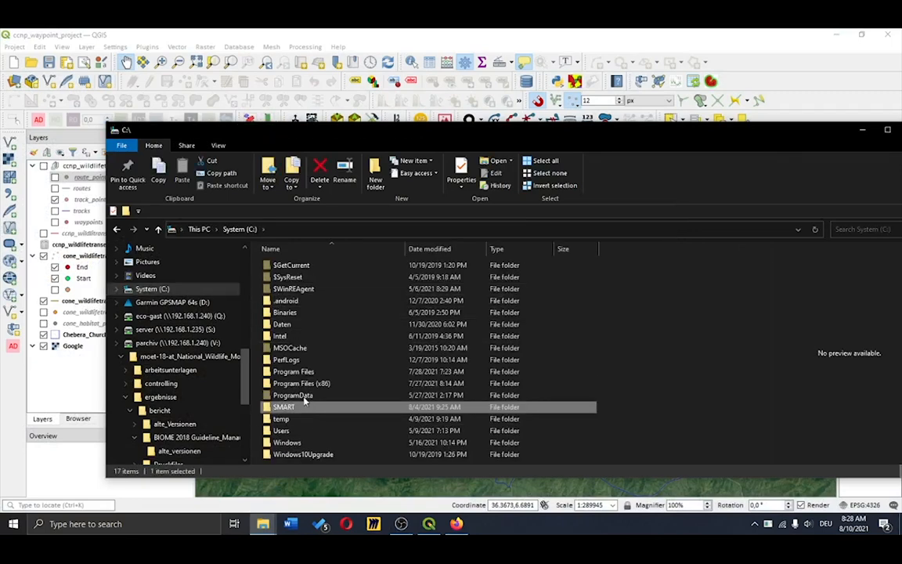
pyautogui.doubleClick(284, 406)
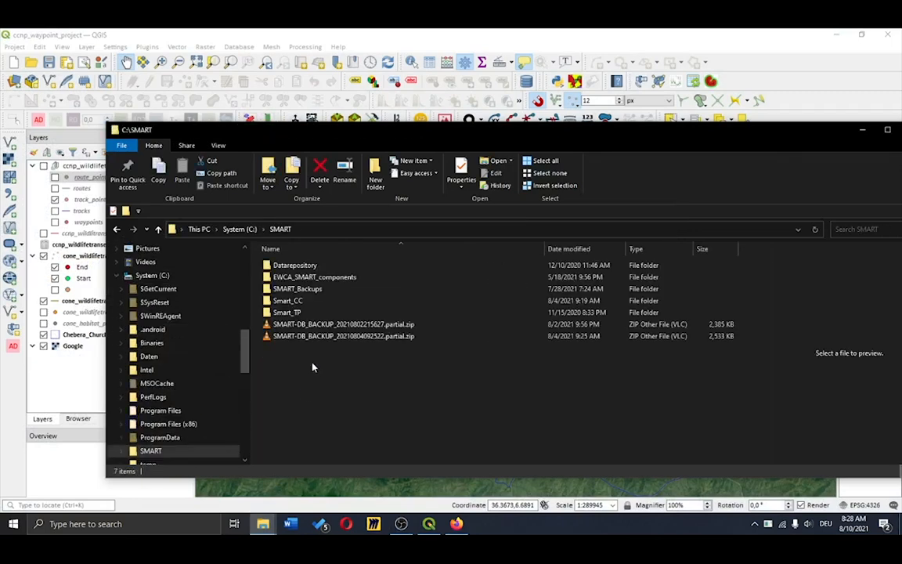
pyautogui.doubleClick(307, 266)
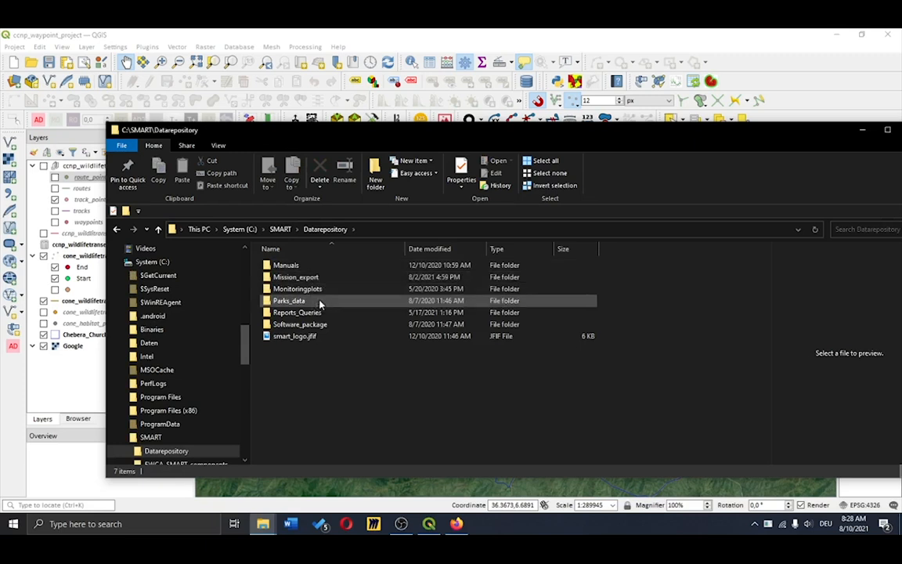
pyautogui.doubleClick(321, 302)
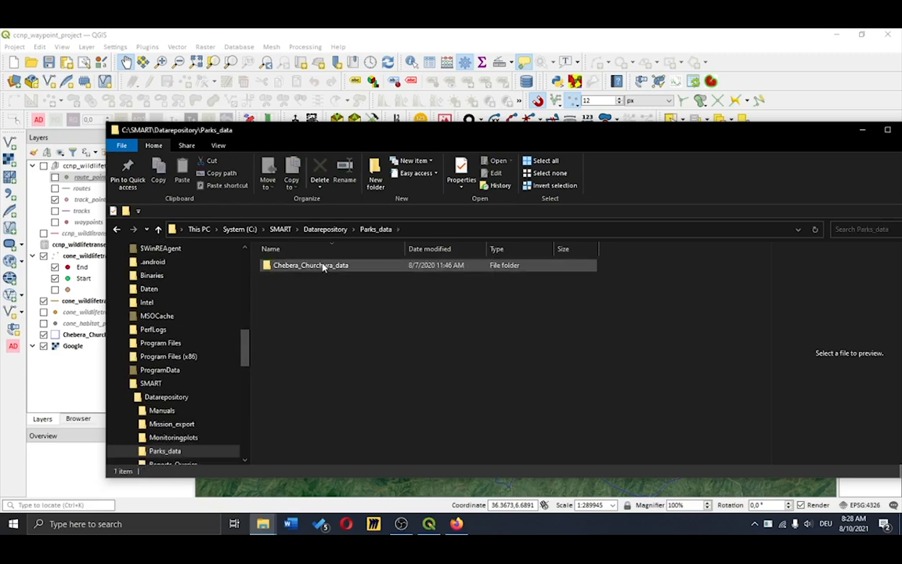
pyautogui.doubleClick(322, 264)
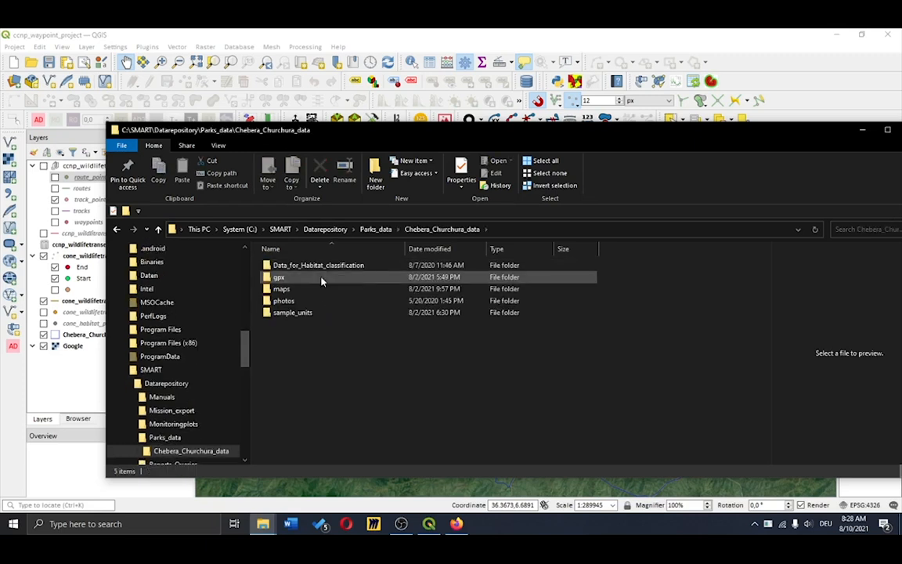
pyautogui.doubleClick(322, 277)
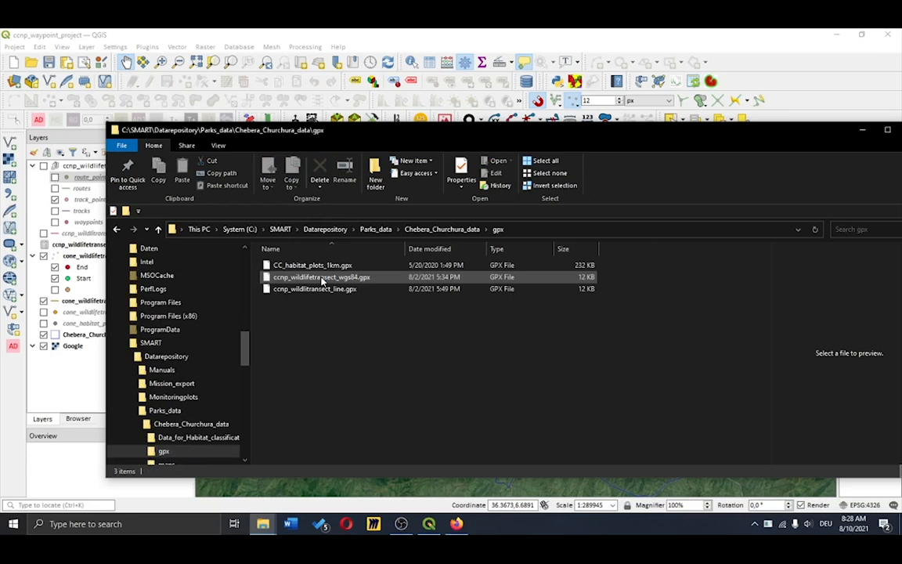
# Copy ccnp_wildlifetransect_wgs84.gpx into the Garmin\GPX folder on the Garmin GPSMAP 64s (D:) drive
pyautogui.click(342, 278)
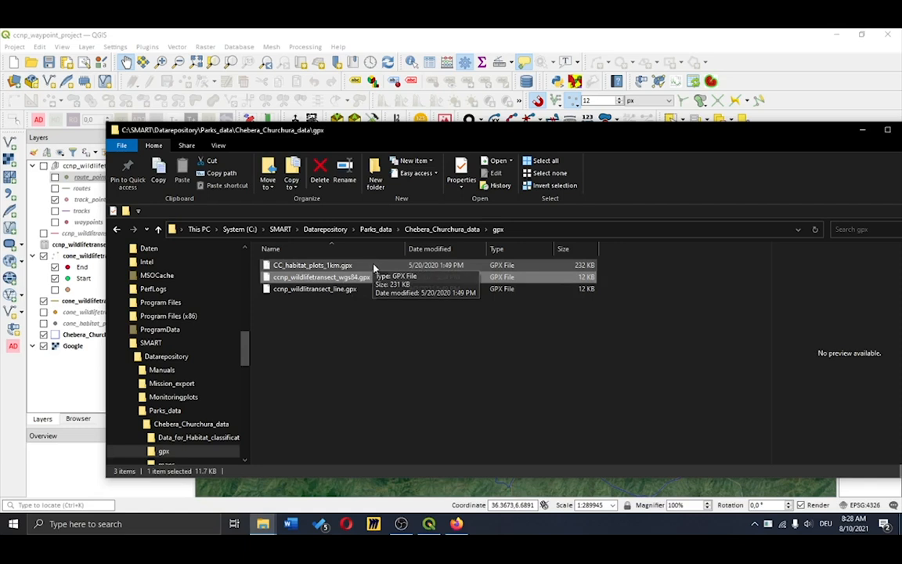
pyautogui.rightClick(381, 278)
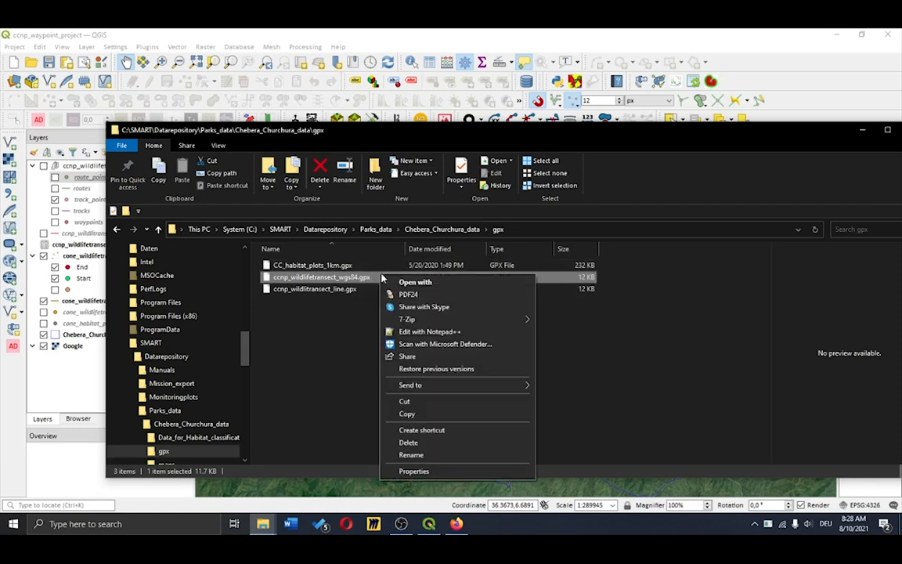
pyautogui.click(447, 414)
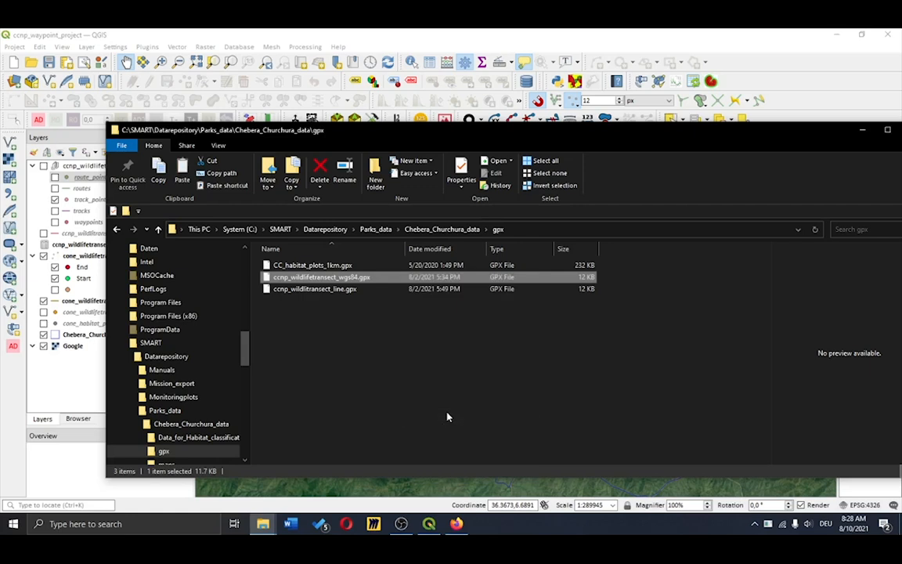
pyautogui.click(199, 229)
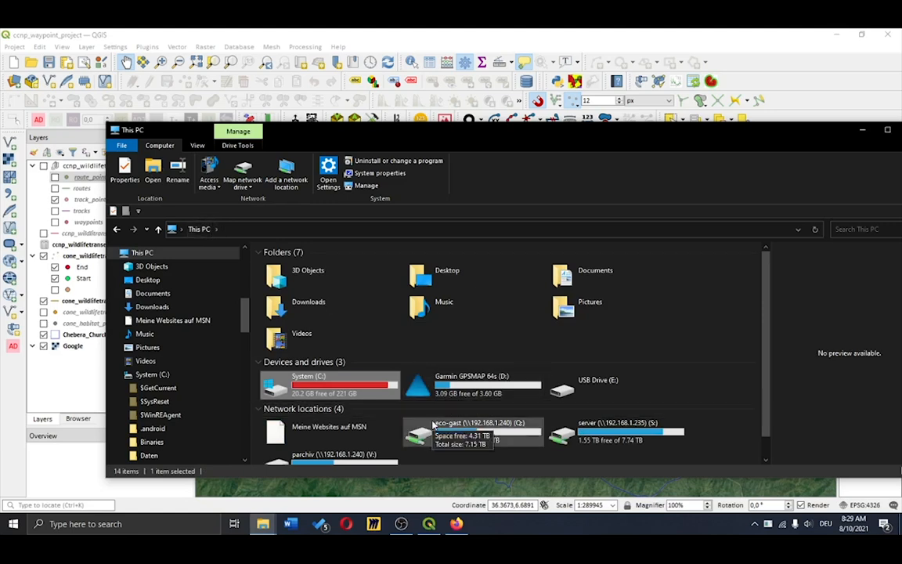
pyautogui.doubleClick(486, 391)
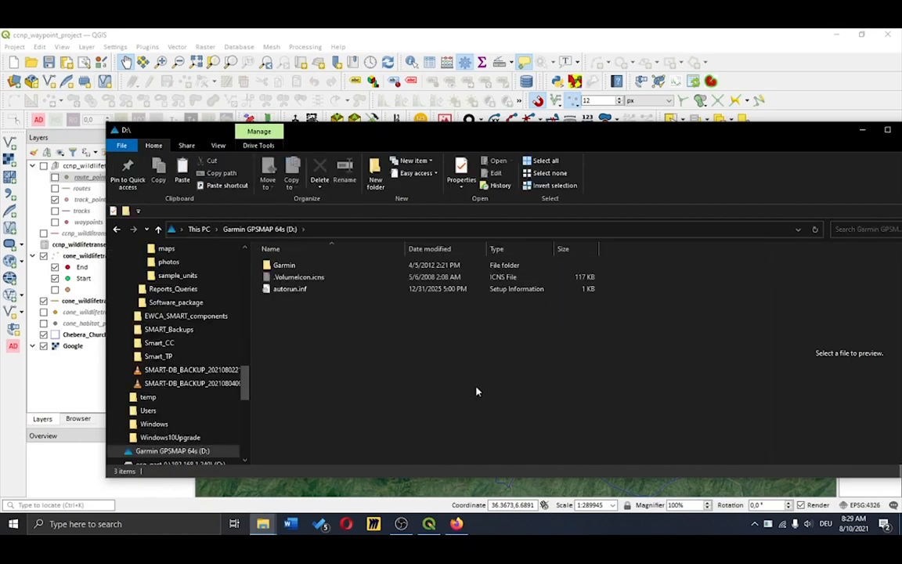
pyautogui.doubleClick(301, 266)
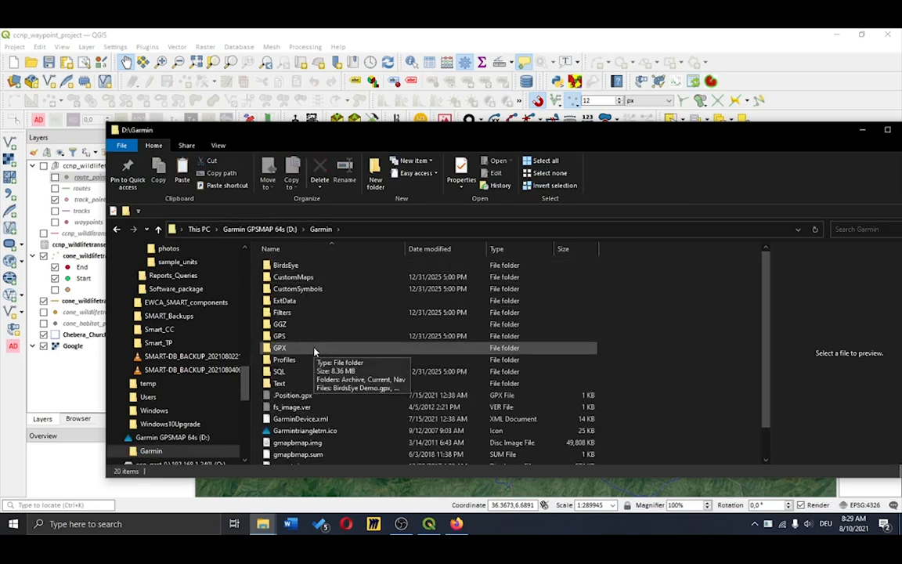
pyautogui.doubleClick(314, 352)
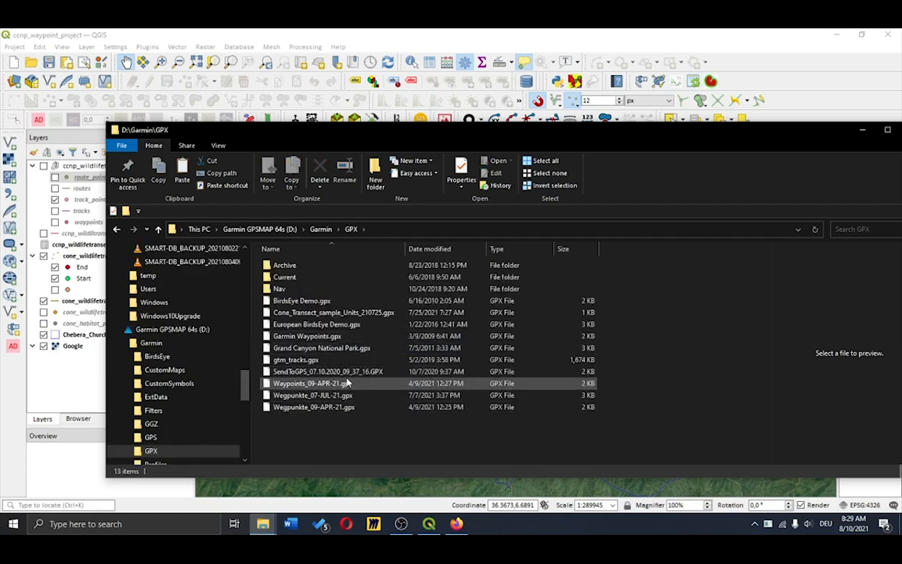
pyautogui.rightClick(373, 452)
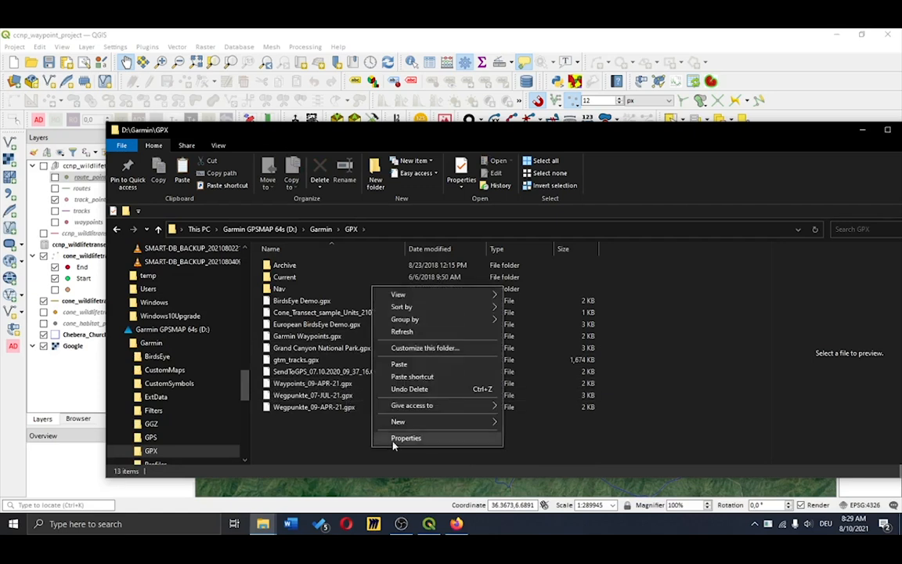
pyautogui.click(402, 365)
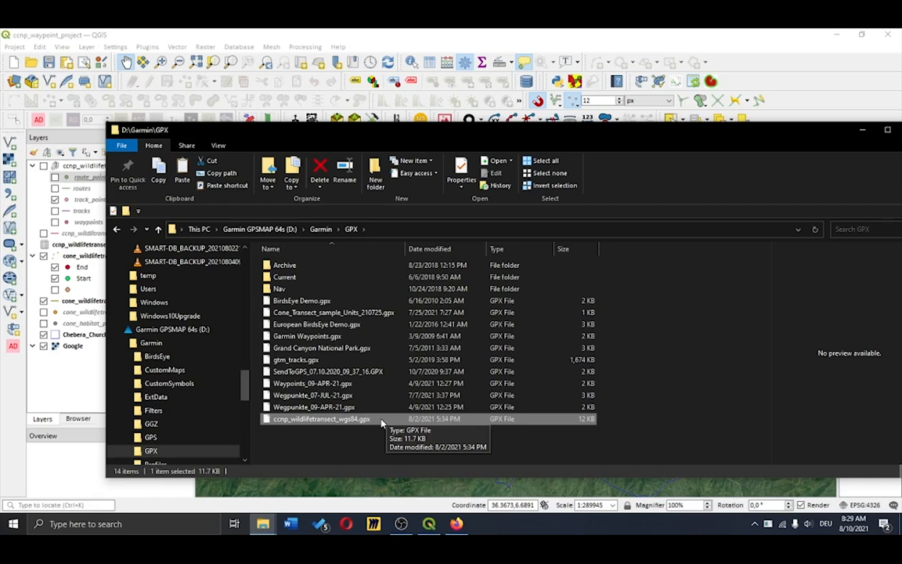
pyautogui.doubleClick(334, 278)
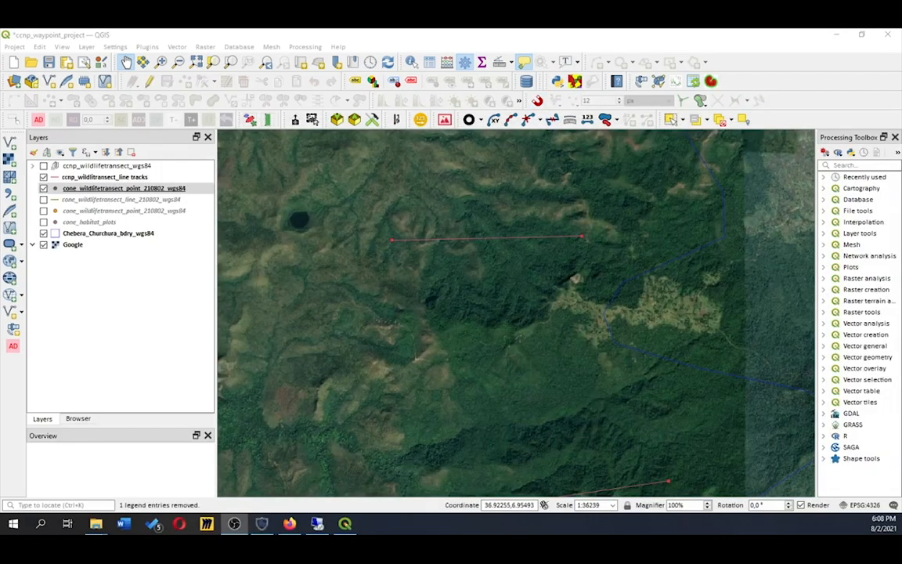
# Switch to QGIS, examine the attribute table of the cone_wildlifetransect_point_210802_wgs84 layer, and close it
pyautogui.click(137, 190)
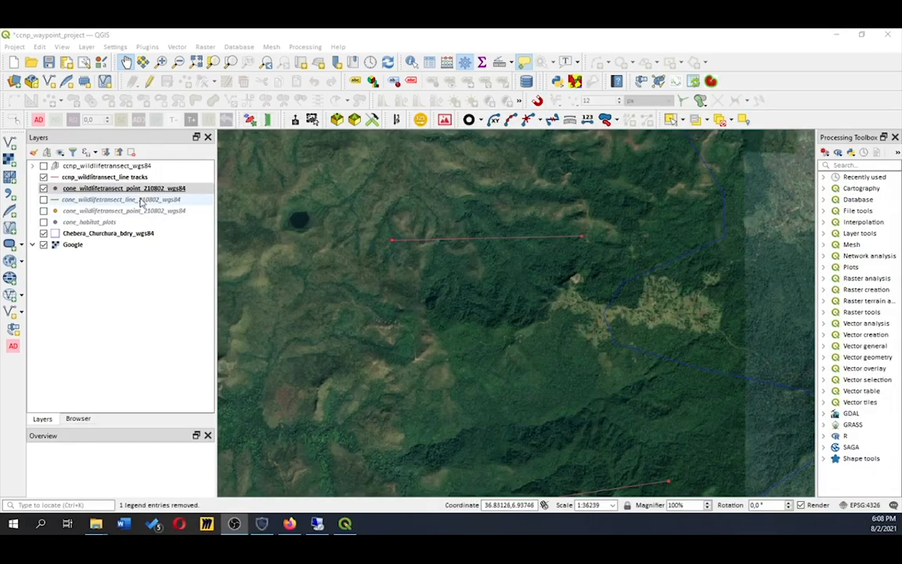
pyautogui.rightClick(137, 194)
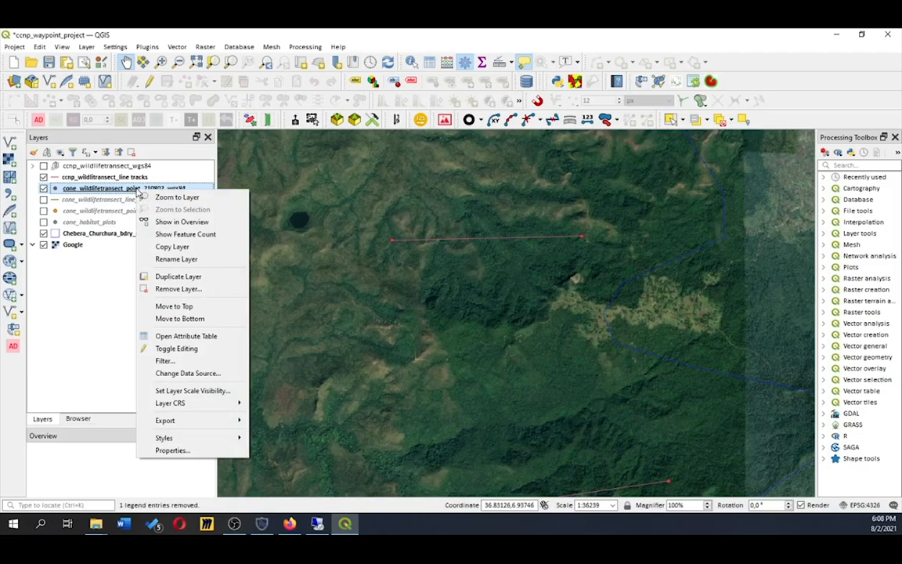
pyautogui.click(180, 336)
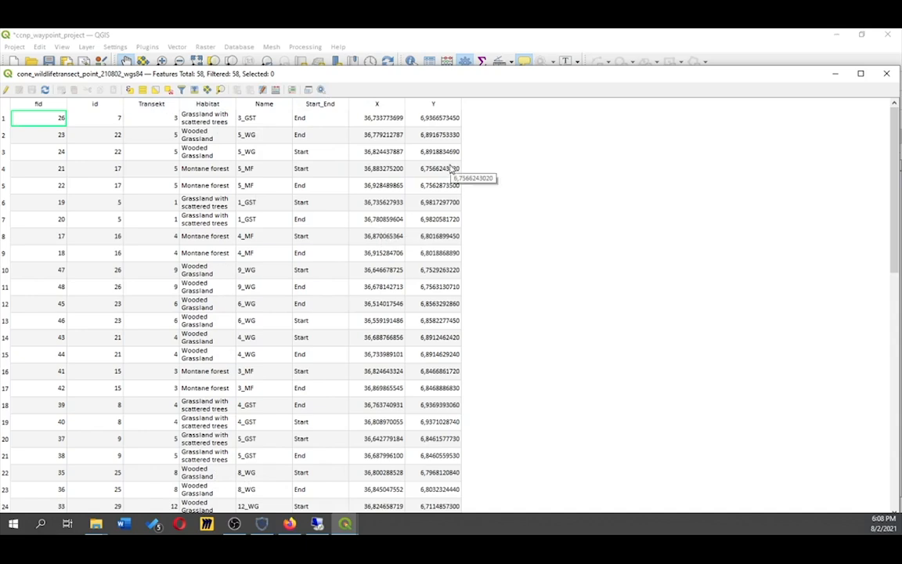
pyautogui.click(886, 73)
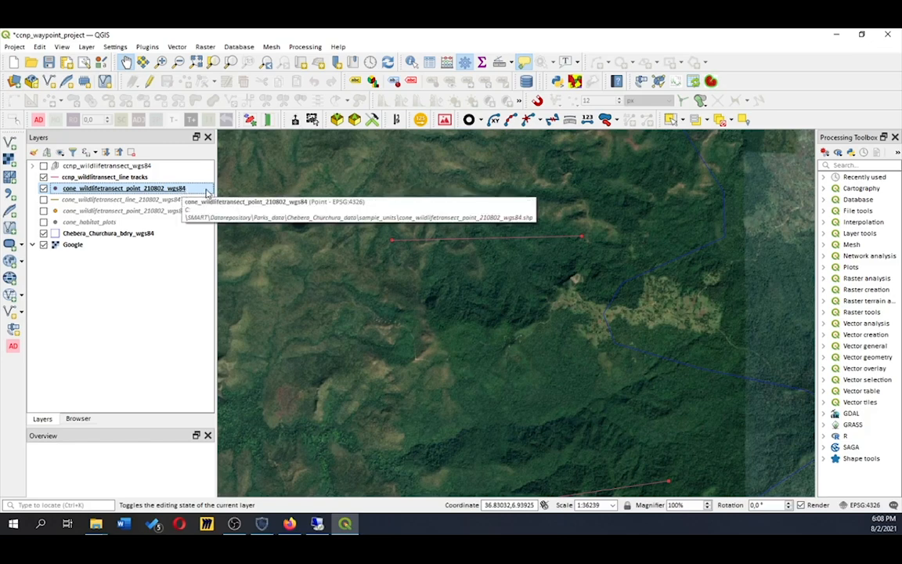
# Set the symbology of the cone_wildlifetransect_point_210802_wgs84 layer to Categorized by the Start_End field and classify its values
pyautogui.rightClick(100, 191)
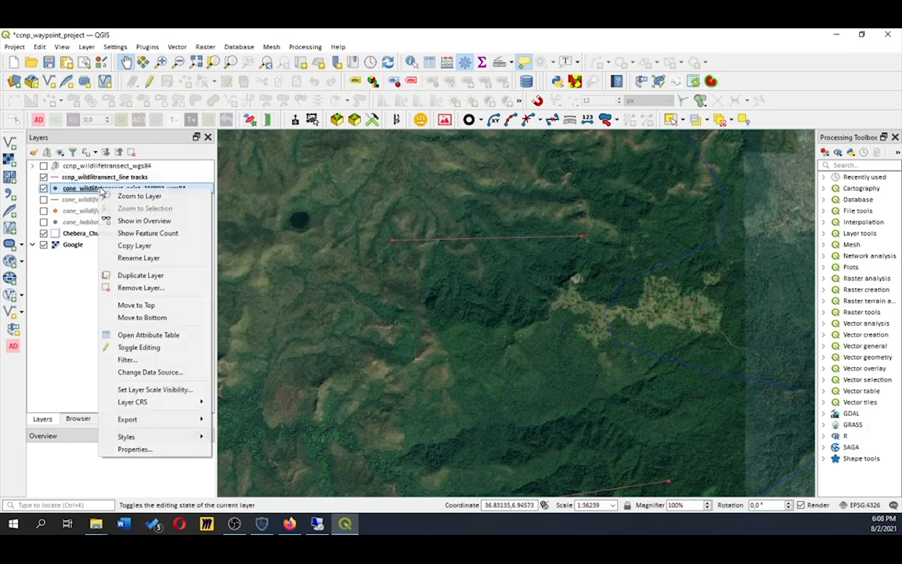
pyautogui.click(134, 451)
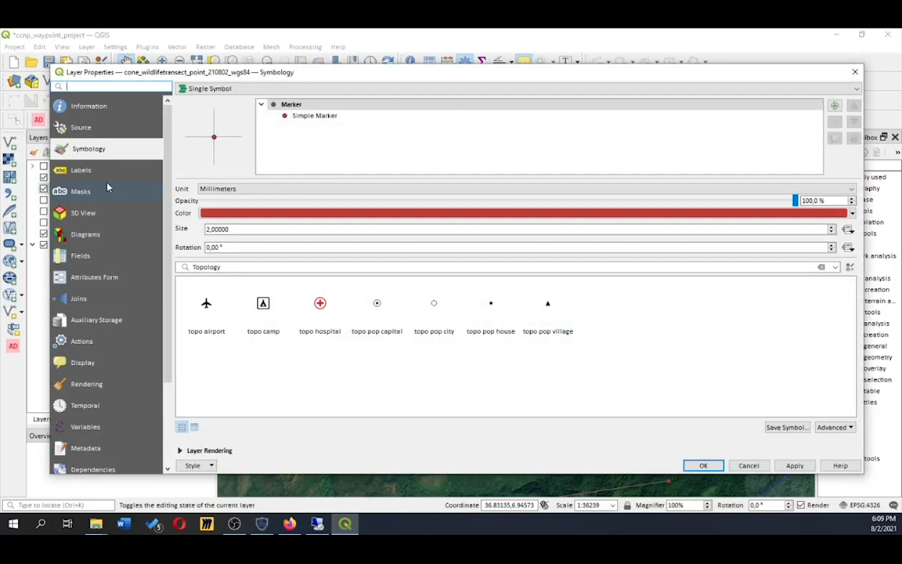
pyautogui.click(241, 90)
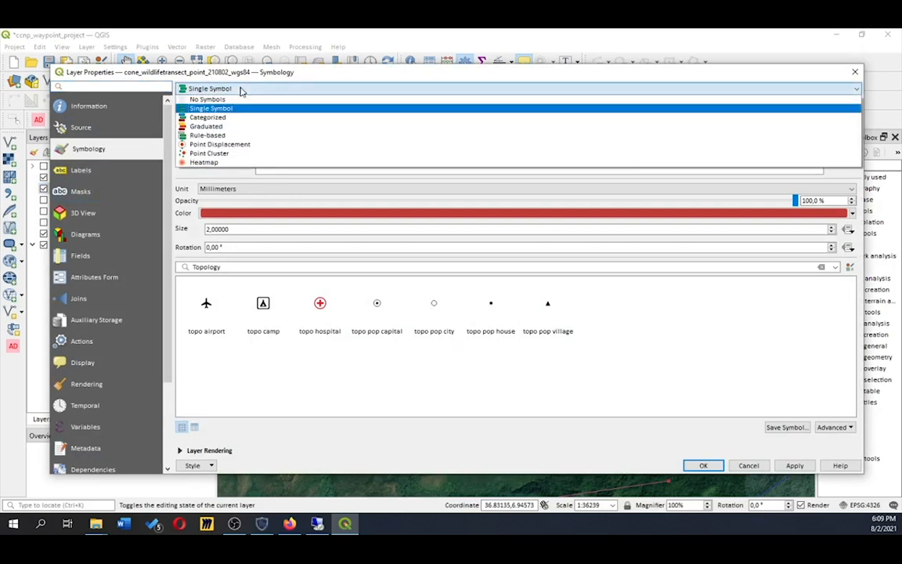
pyautogui.click(239, 118)
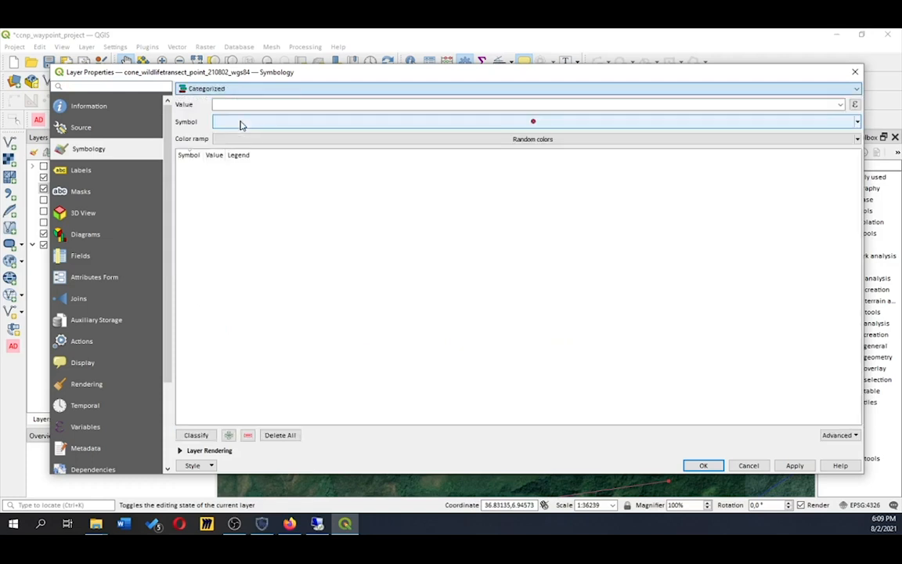
pyautogui.click(840, 105)
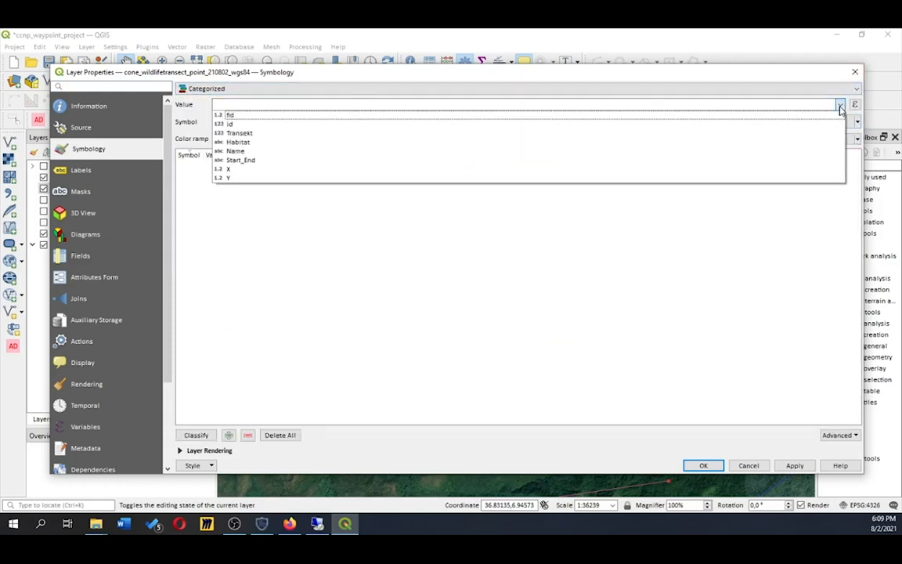
pyautogui.click(482, 162)
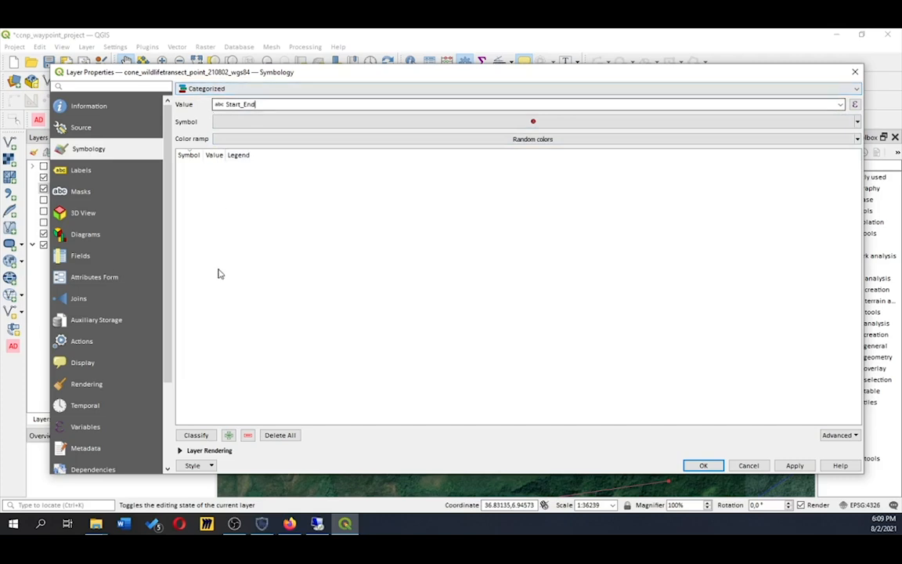
pyautogui.click(196, 436)
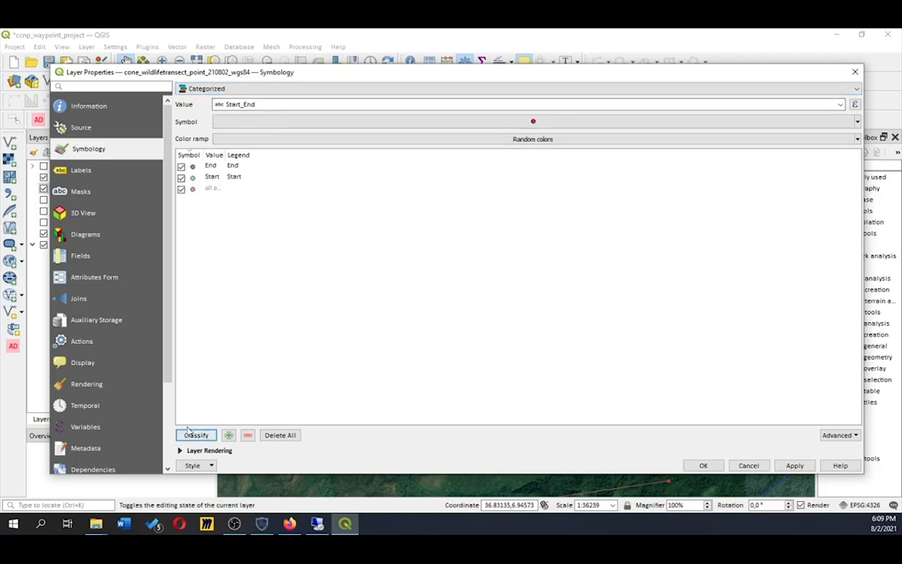
# Set the marker colour of the End category to red, #e10b2f
pyautogui.doubleClick(195, 167)
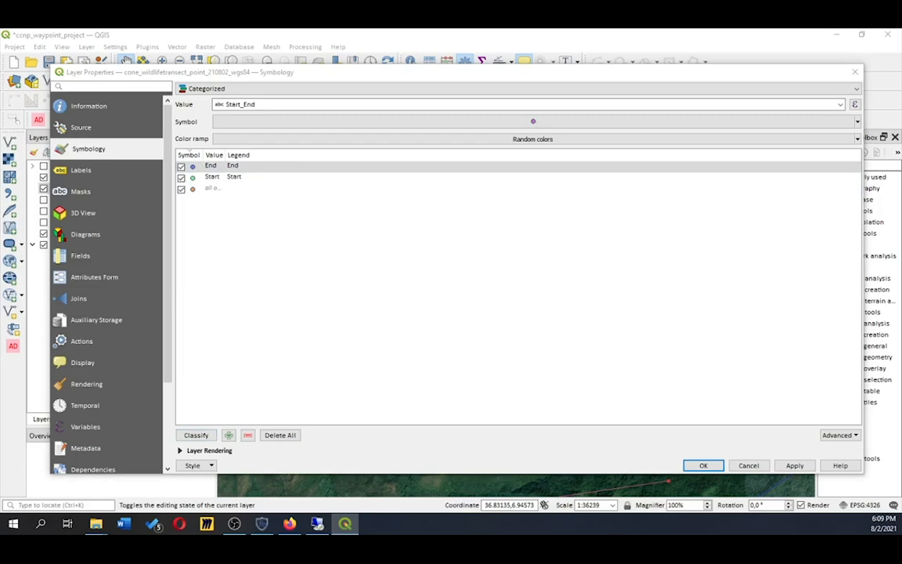
pyautogui.moveTo(899, 308); pyautogui.dragTo(352, 109)
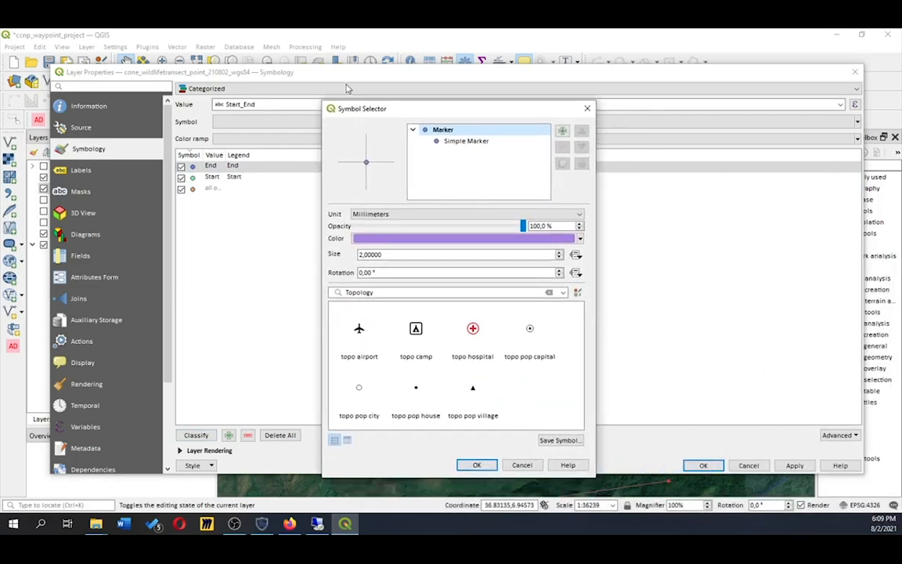
pyautogui.click(395, 239)
pyautogui.click(356, 179)
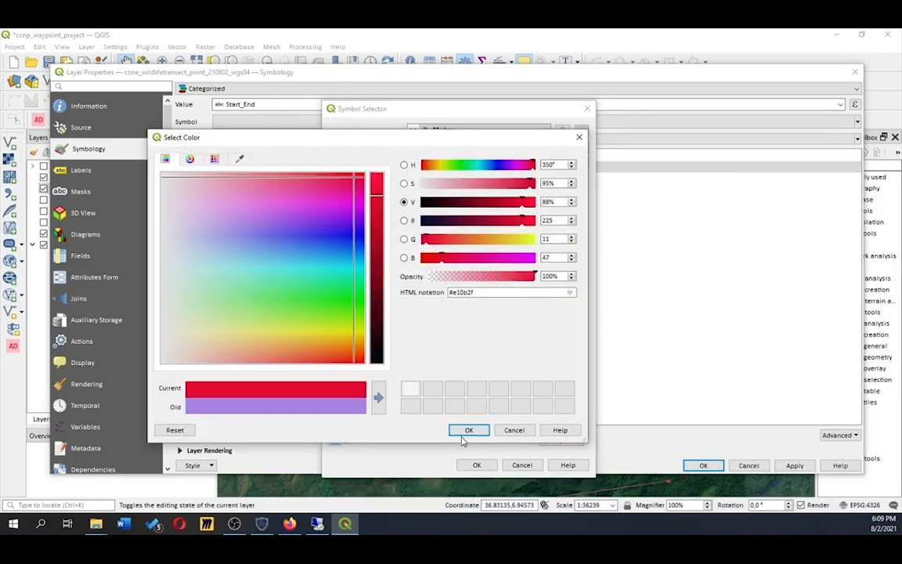
pyautogui.click(468, 429)
pyautogui.click(472, 465)
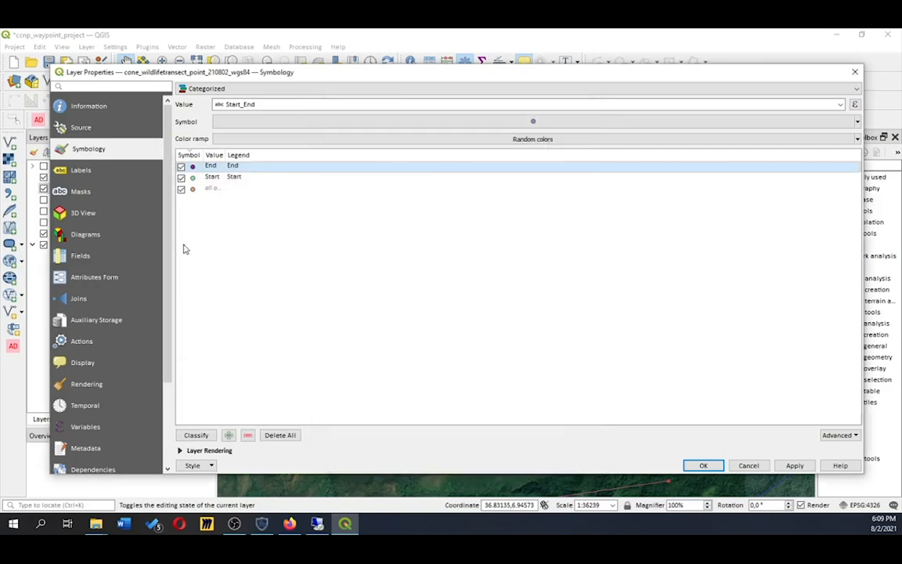
# Set the Start category's marker colour to green, #08e25c, and hide the all-other-values category in the layer's symbology
pyautogui.doubleClick(193, 177)
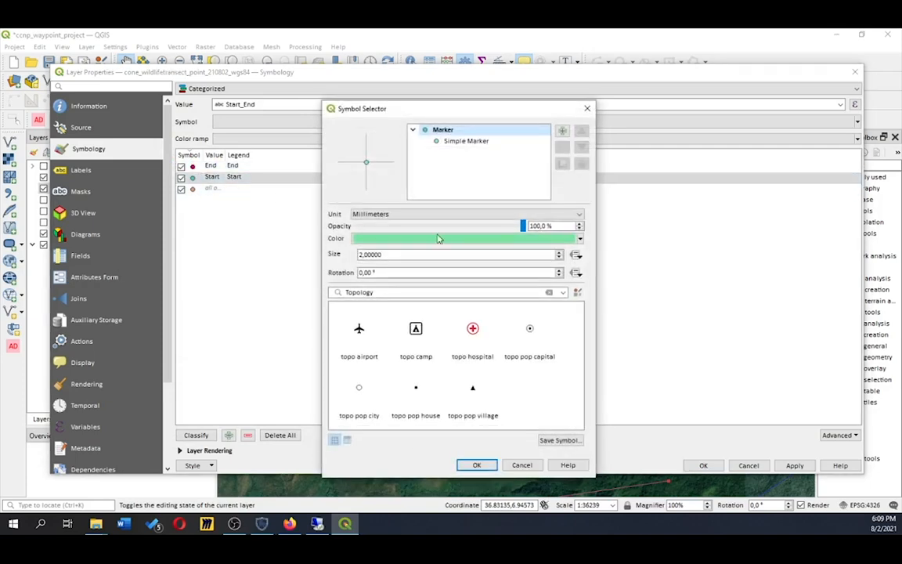
pyautogui.click(444, 239)
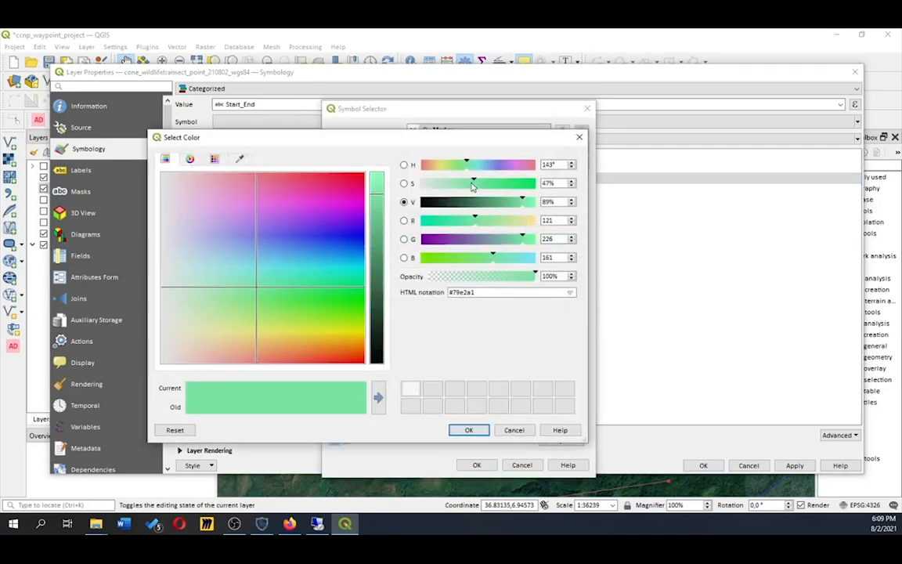
pyautogui.moveTo(472, 185); pyautogui.dragTo(532, 183)
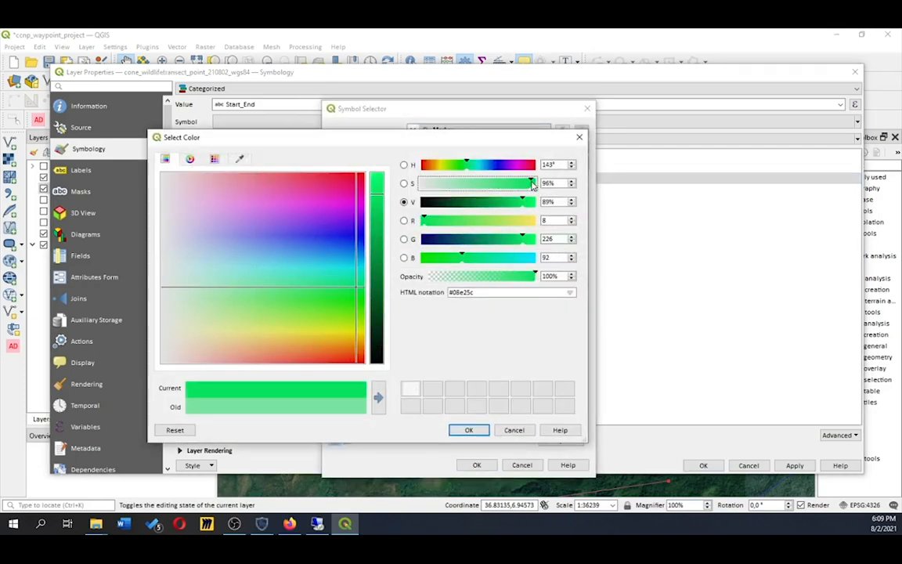
pyautogui.click(468, 430)
pyautogui.click(474, 465)
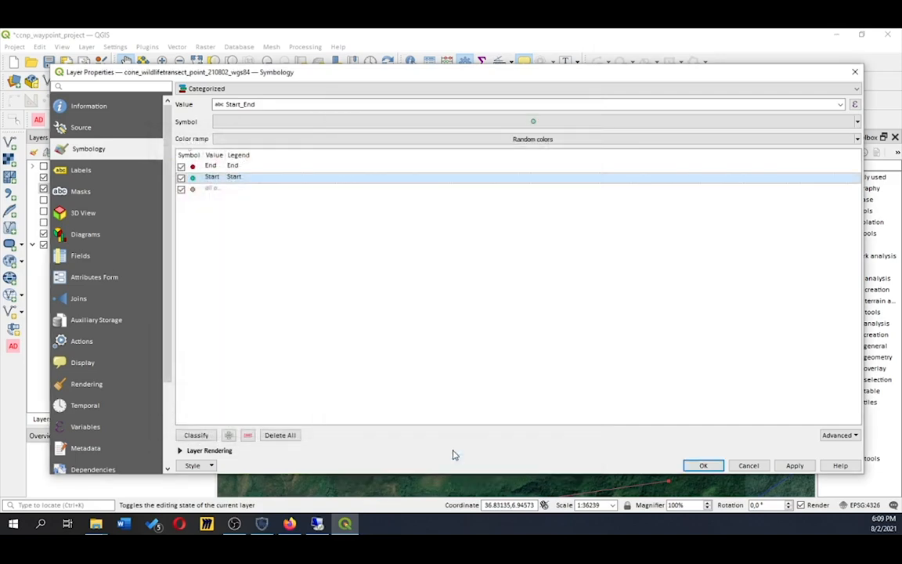
pyautogui.click(182, 189)
pyautogui.click(703, 465)
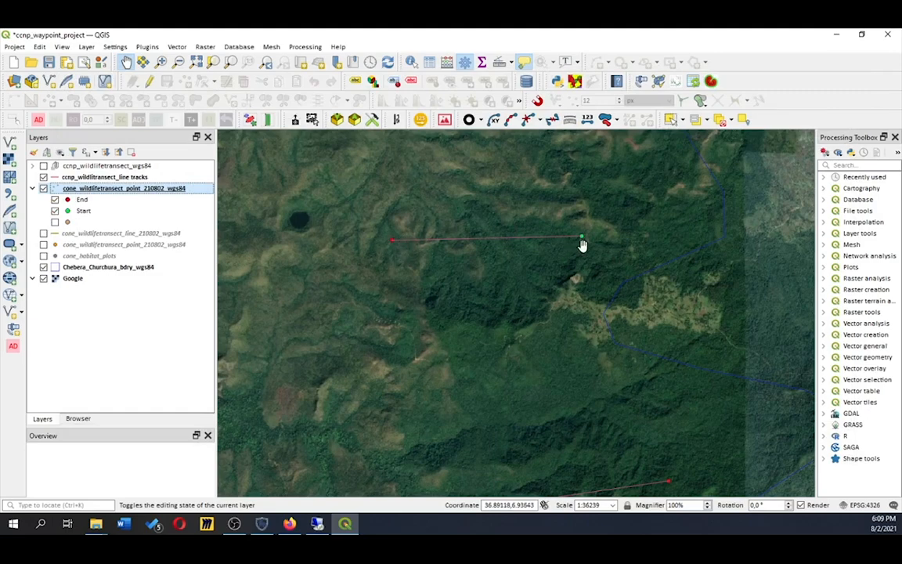
# Enable editing on the cone_wildlifetransect_point_210802_wgs84 layer and move the Start point off the transect line's eastern end with the Vertex Tool
pyautogui.scroll(1, 581, 245)
pyautogui.scroll(1, 576, 198)
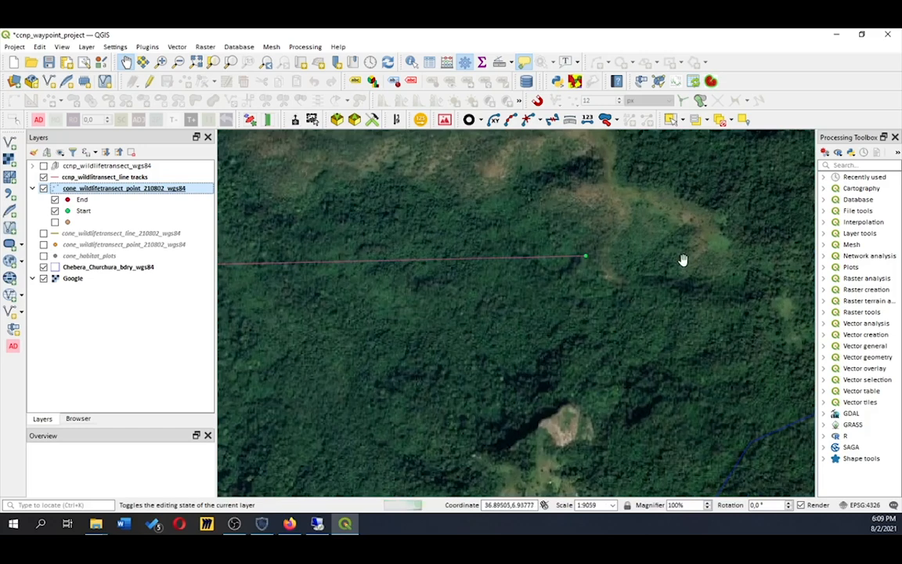
pyautogui.scroll(1, 583, 251)
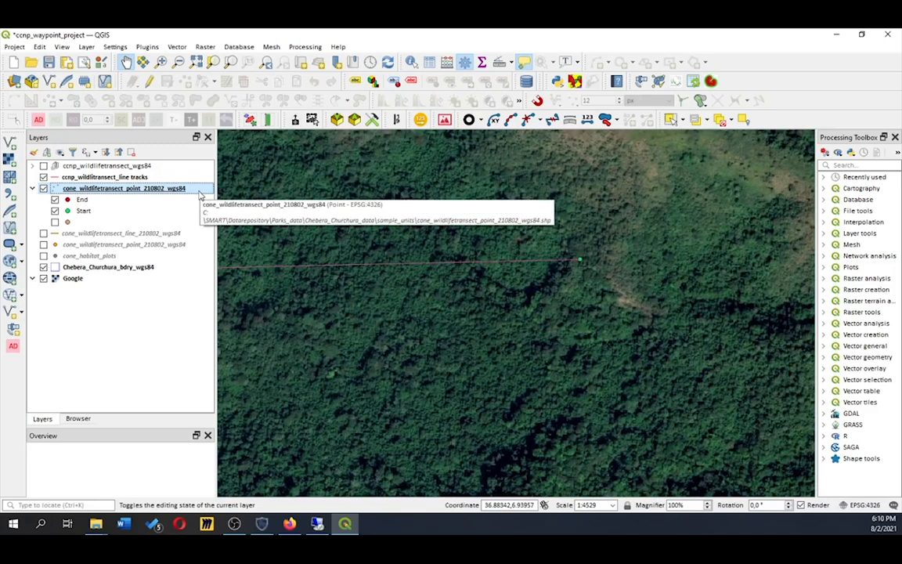
pyautogui.click(151, 82)
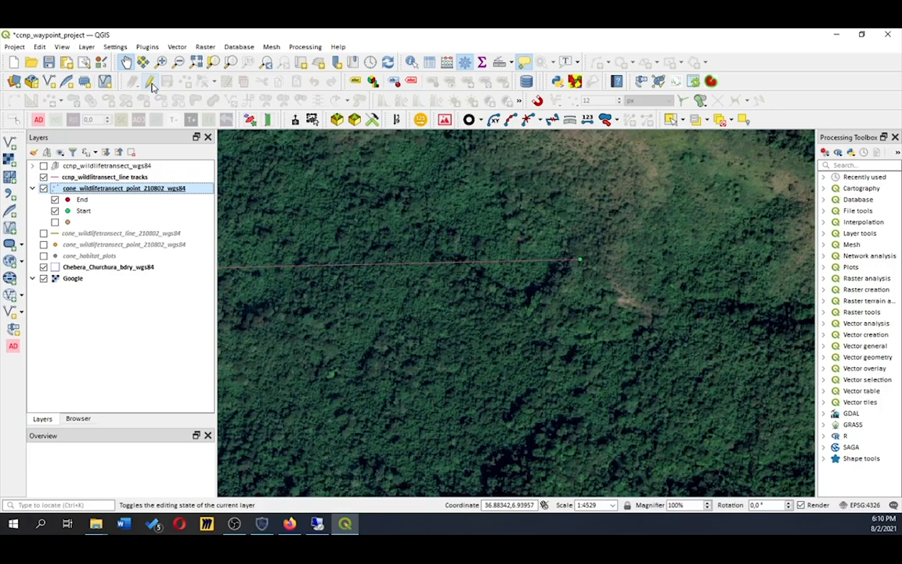
pyautogui.click(151, 83)
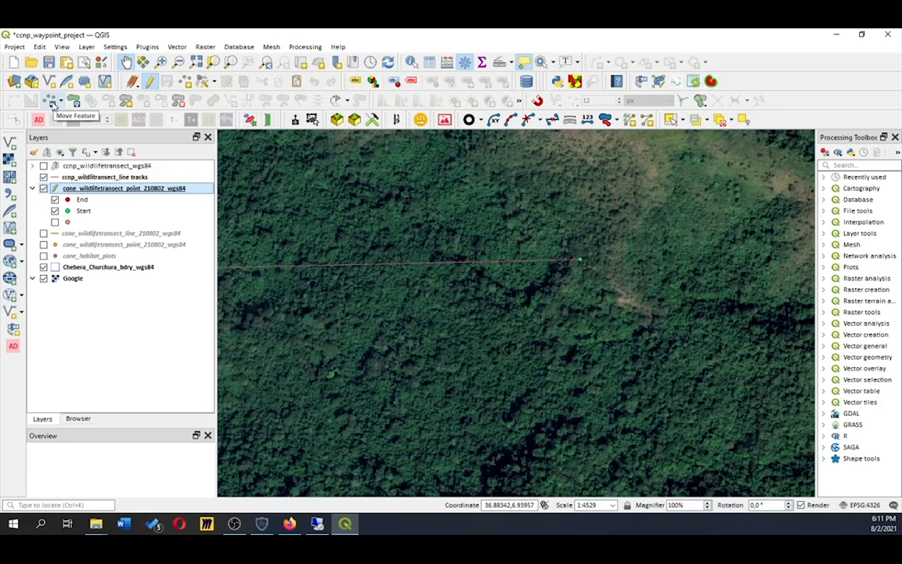
pyautogui.click(53, 105)
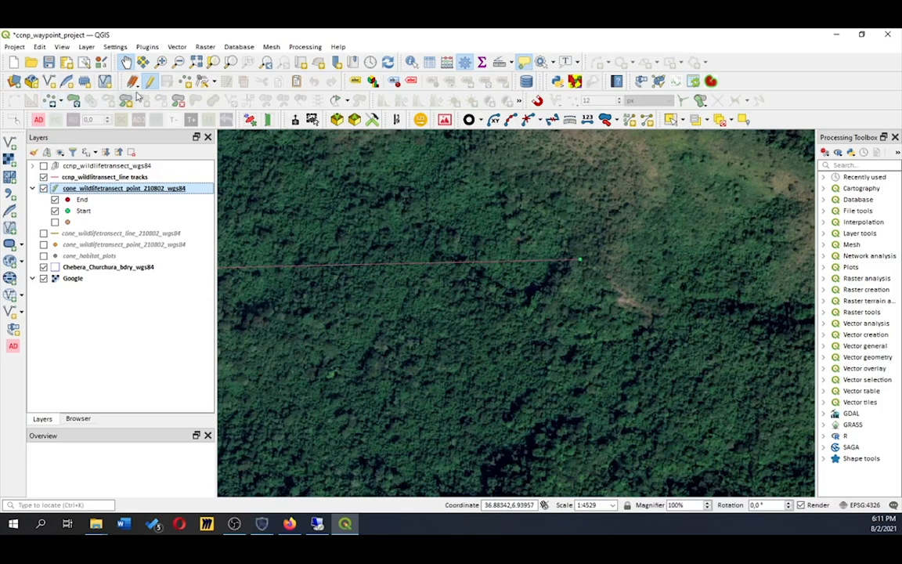
pyautogui.click(202, 82)
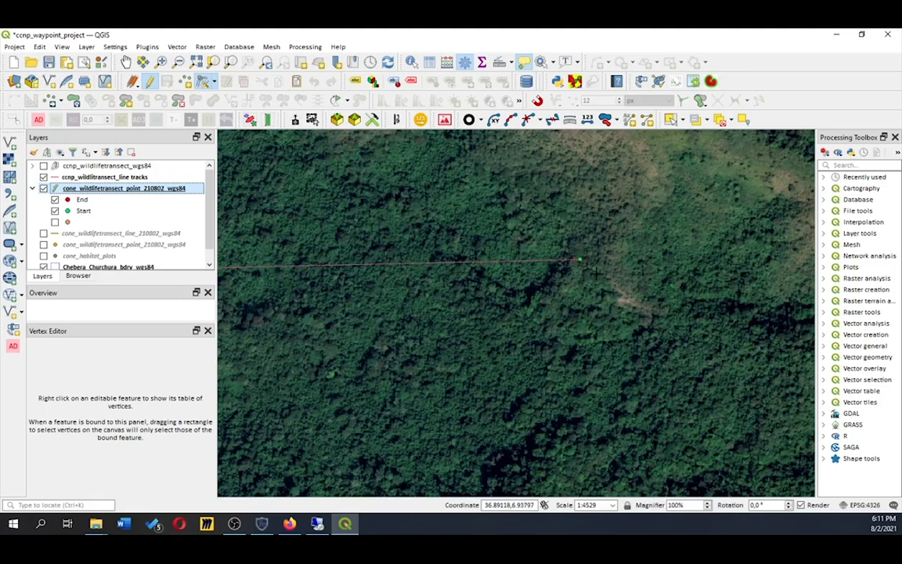
pyautogui.scroll(4, 579, 259)
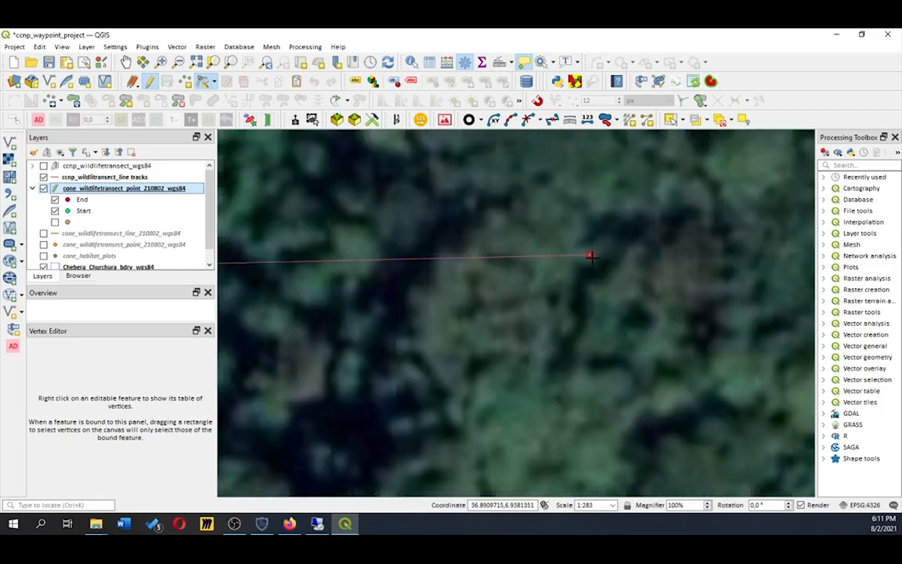
pyautogui.moveTo(591, 257)
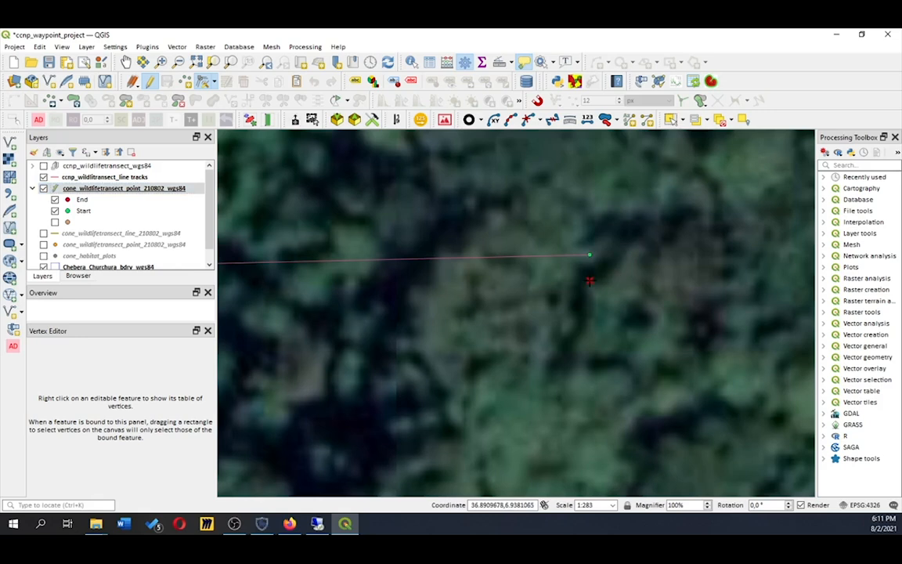
pyautogui.rightClick(630, 211)
# Turn on snapping and snap the Start point to the eastern end of the transect line
pyautogui.rightClick(828, 86)
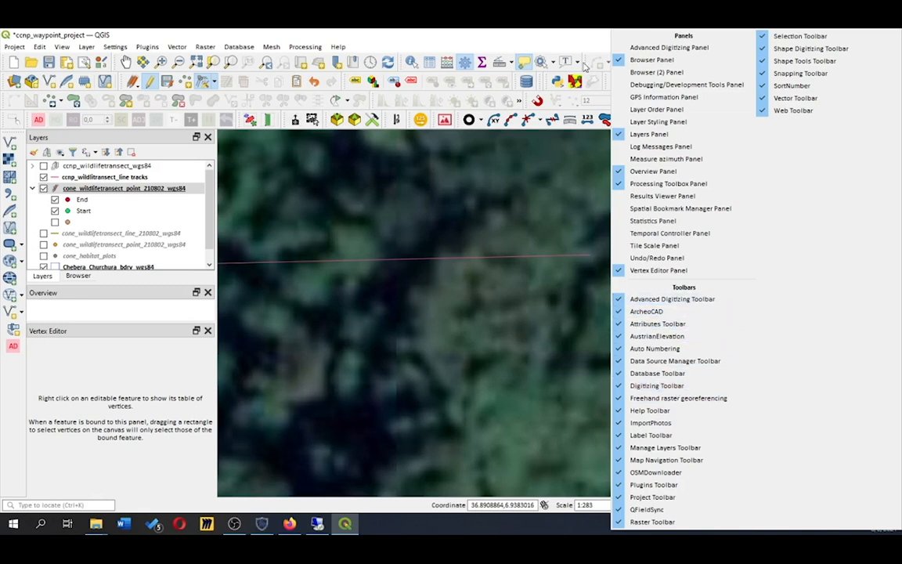
pyautogui.click(552, 34)
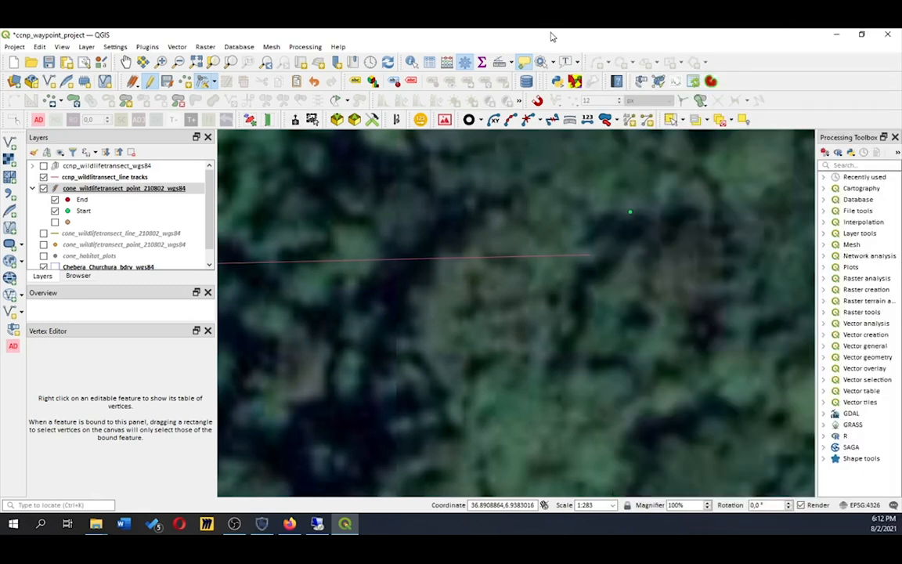
pyautogui.click(537, 103)
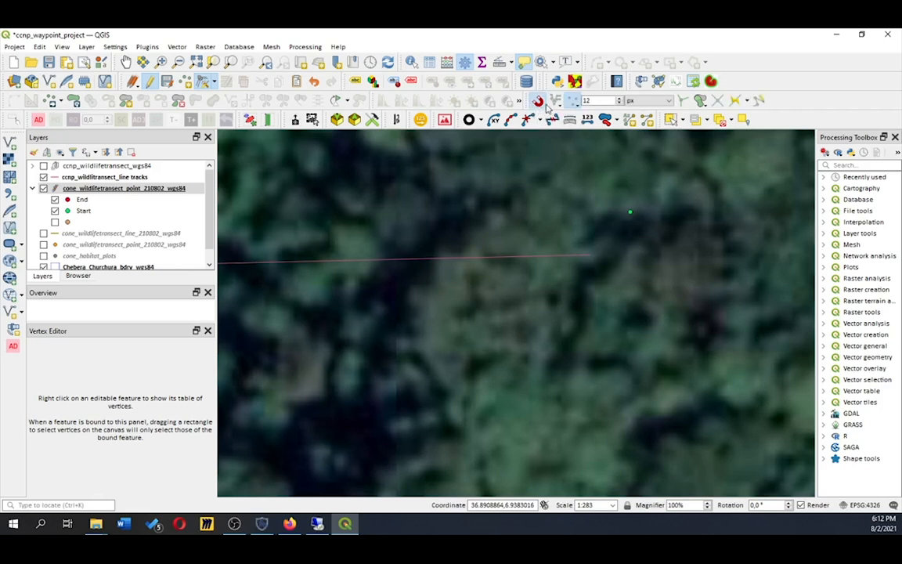
pyautogui.click(558, 101)
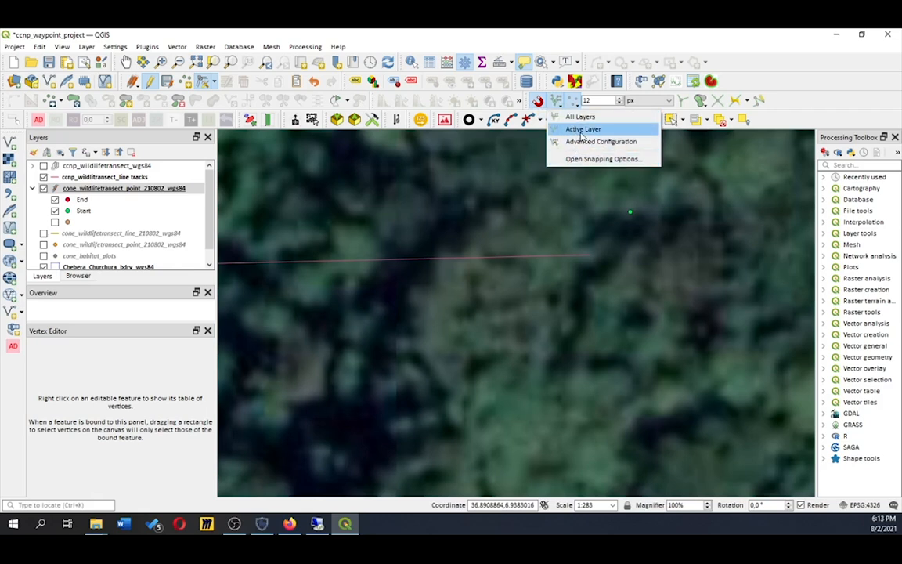
pyautogui.click(582, 129)
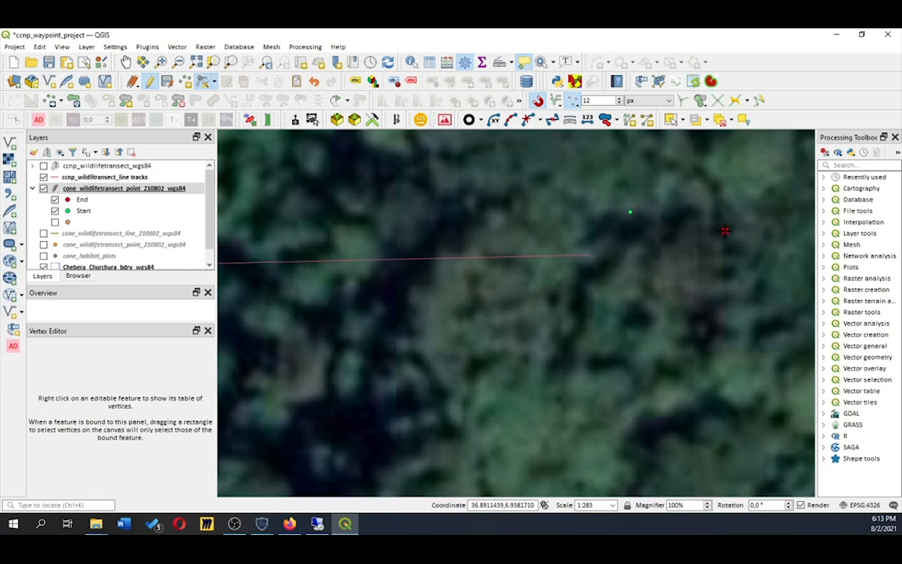
pyautogui.click(590, 256)
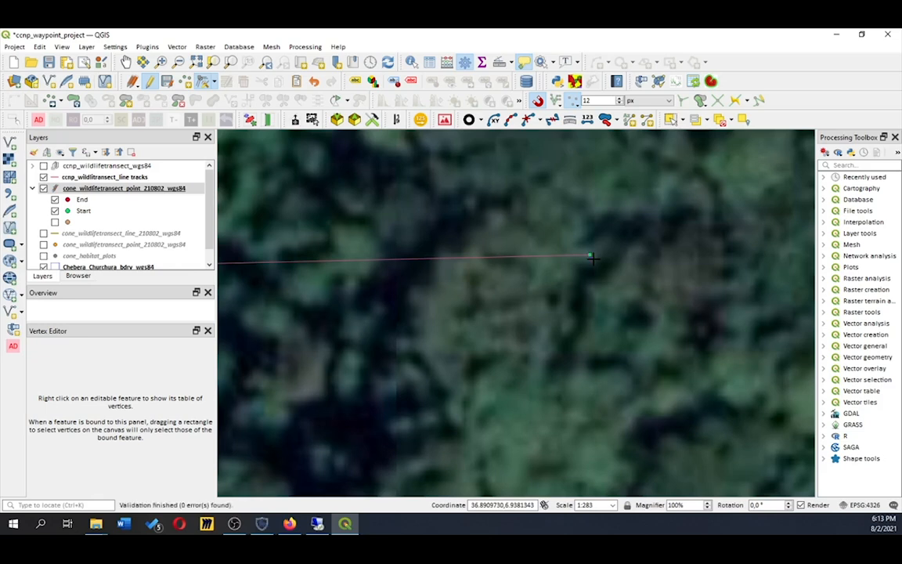
pyautogui.scroll(2, 593, 258)
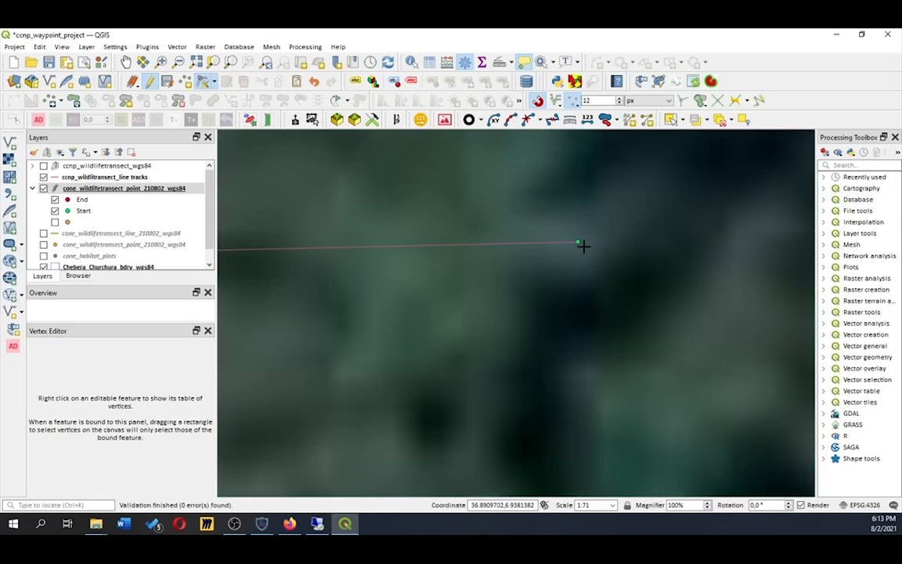
pyautogui.scroll(2, 582, 246)
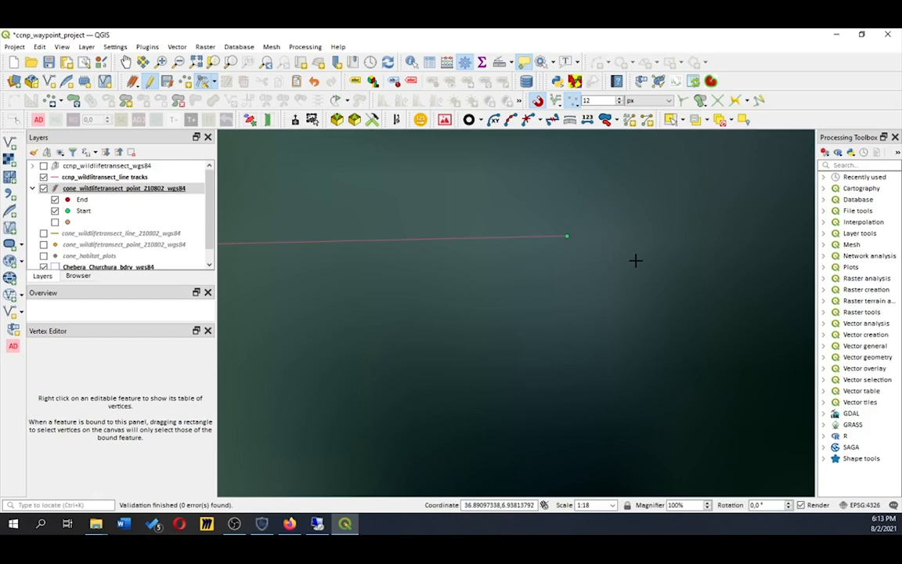
# Turn off snapping and place the Start point by eye near the transect line's eastern end, checking its alignment up close
pyautogui.scroll(-3, 635, 260)
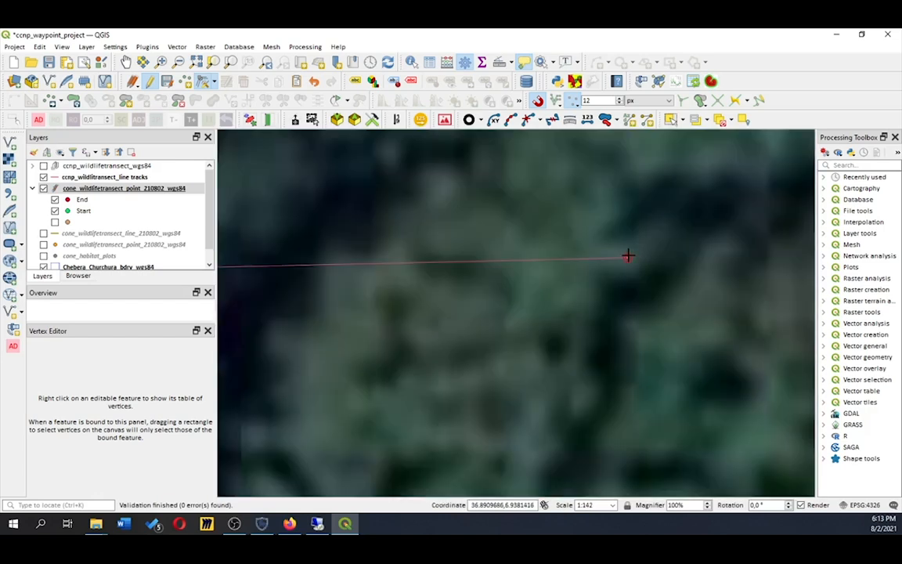
pyautogui.scroll(3, 628, 255)
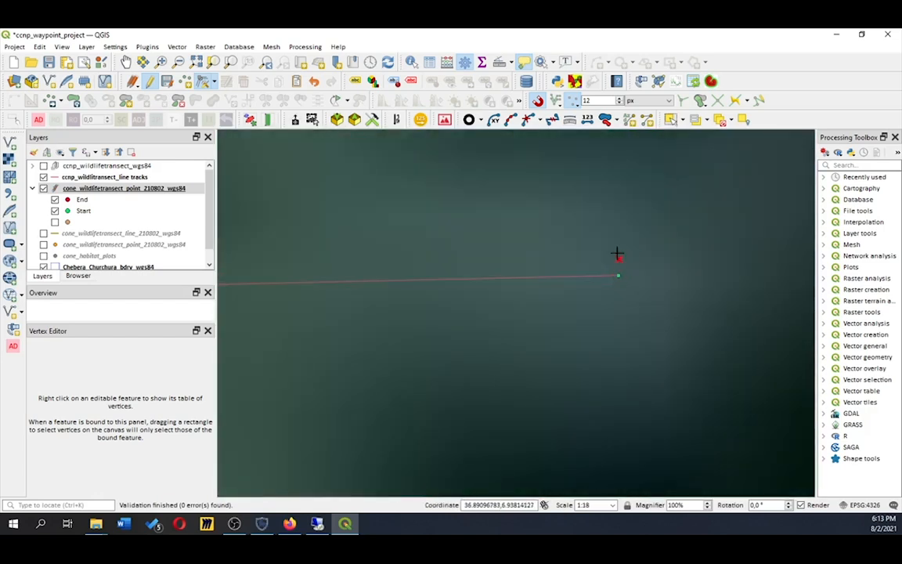
pyautogui.click(539, 102)
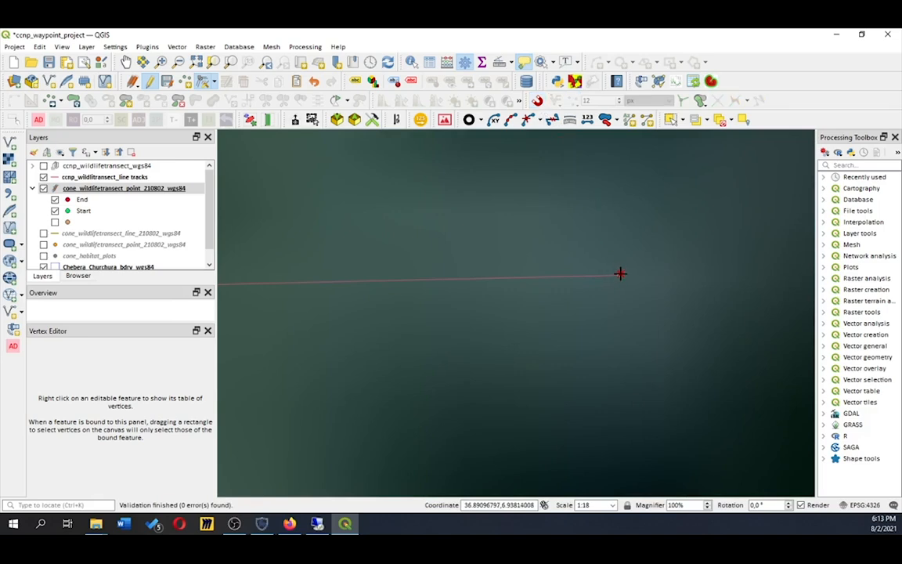
pyautogui.scroll(7, 619, 275)
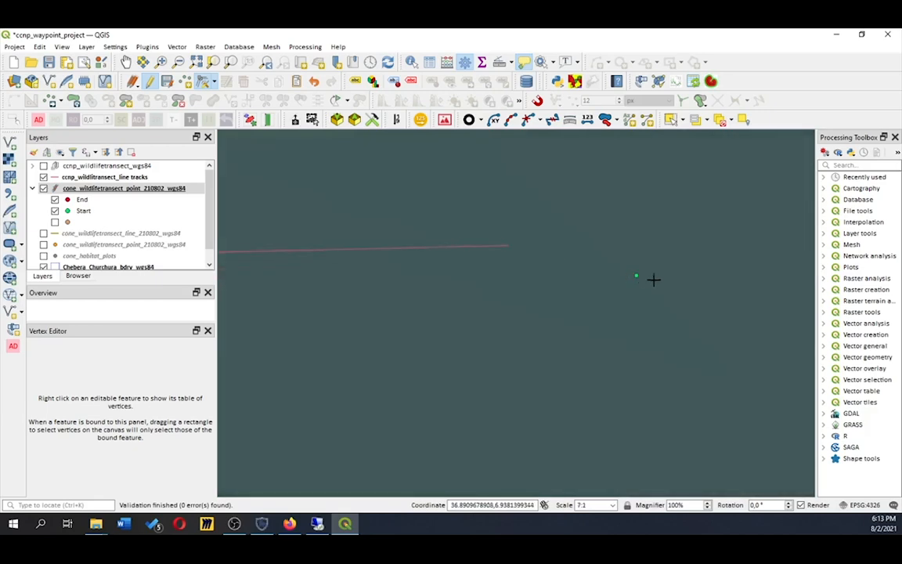
pyautogui.scroll(-10, 638, 276)
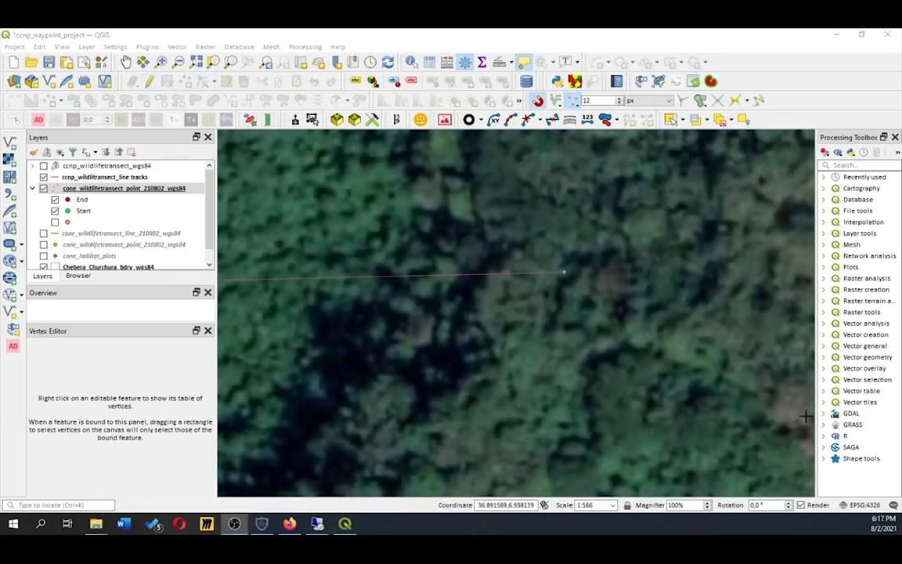
# Enable editing on the cone_wildlifetransect_line_210802_wgs84 layer
pyautogui.moveTo(404, 357); pyautogui.dragTo(488, 361)
pyautogui.scroll(-2, 489, 361)
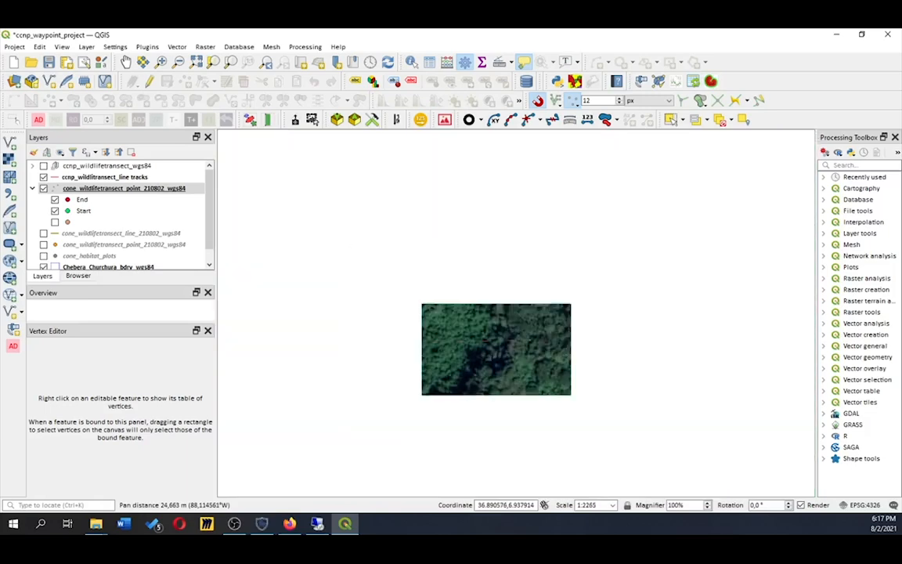
pyautogui.moveTo(423, 364); pyautogui.dragTo(506, 305)
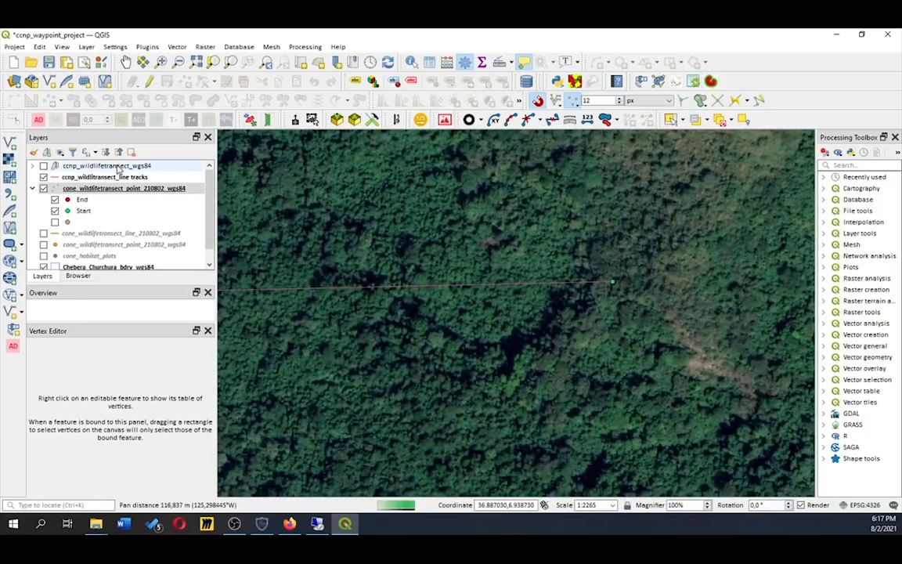
pyautogui.click(115, 178)
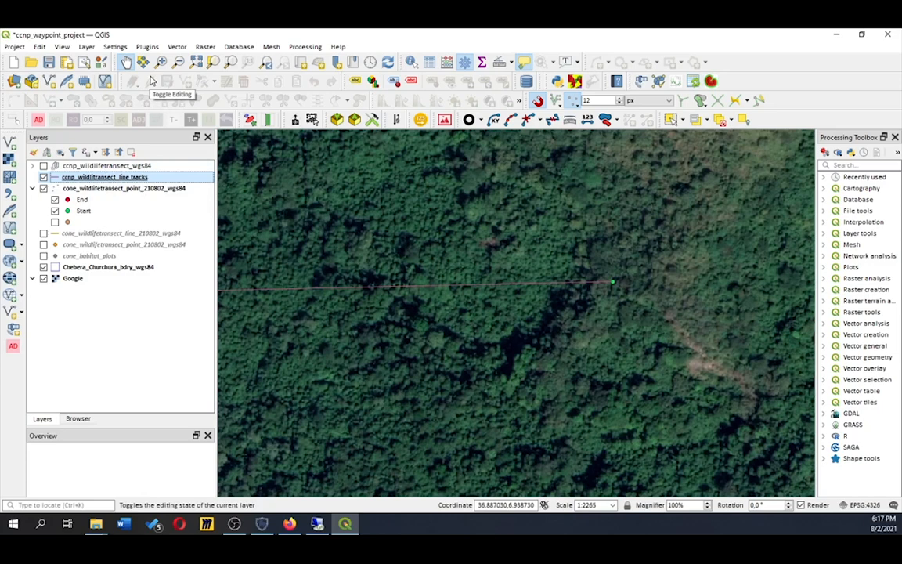
pyautogui.click(116, 234)
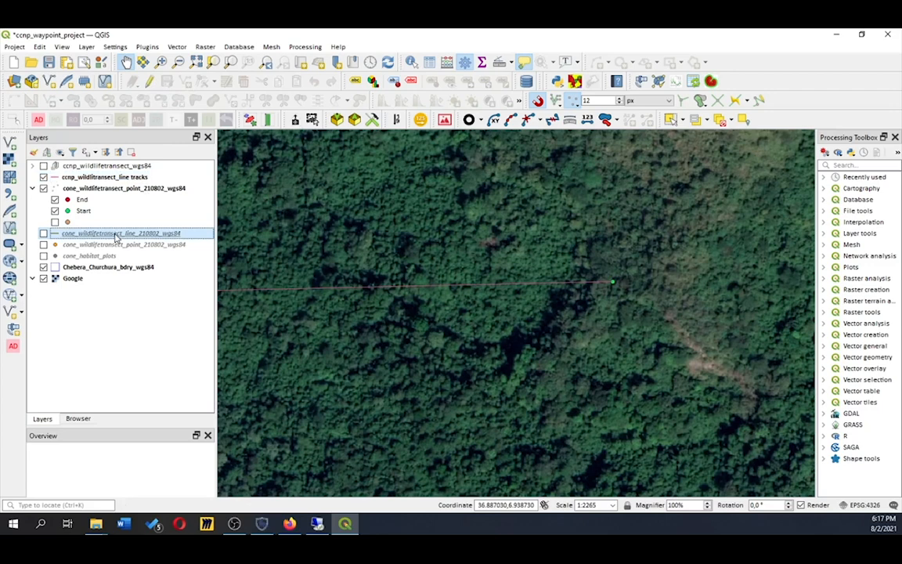
pyautogui.click(151, 82)
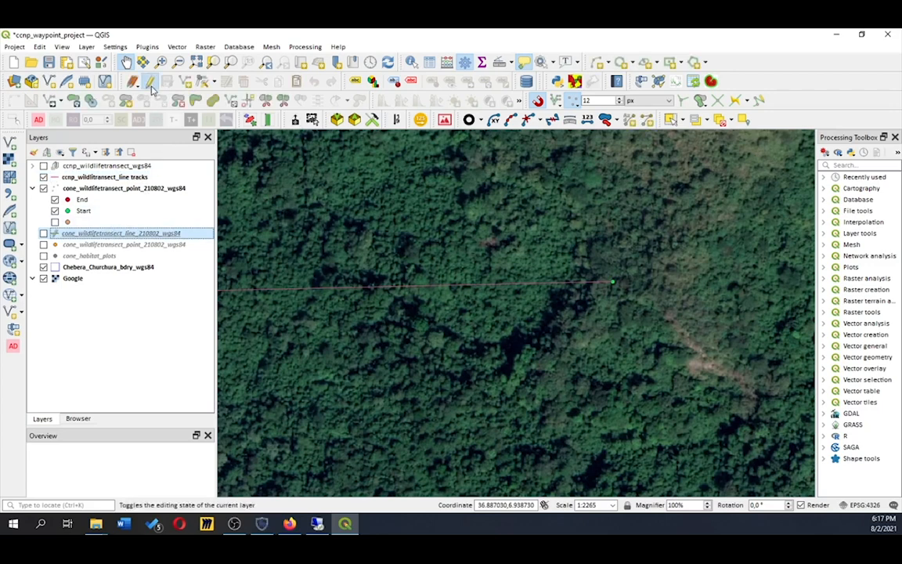
# Make the cone_wildlifetransect_line_210802_wgs84 layer visible and select the transect line ending at the edited Start point
pyautogui.scroll(-1, 382, 249)
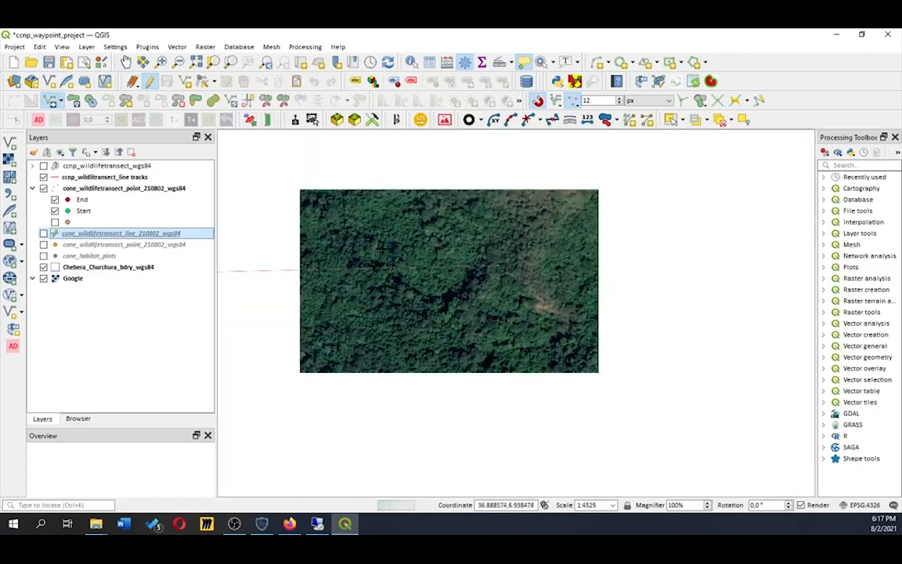
pyautogui.moveTo(355, 224); pyautogui.dragTo(618, 250)
pyautogui.scroll(-1, 597, 250)
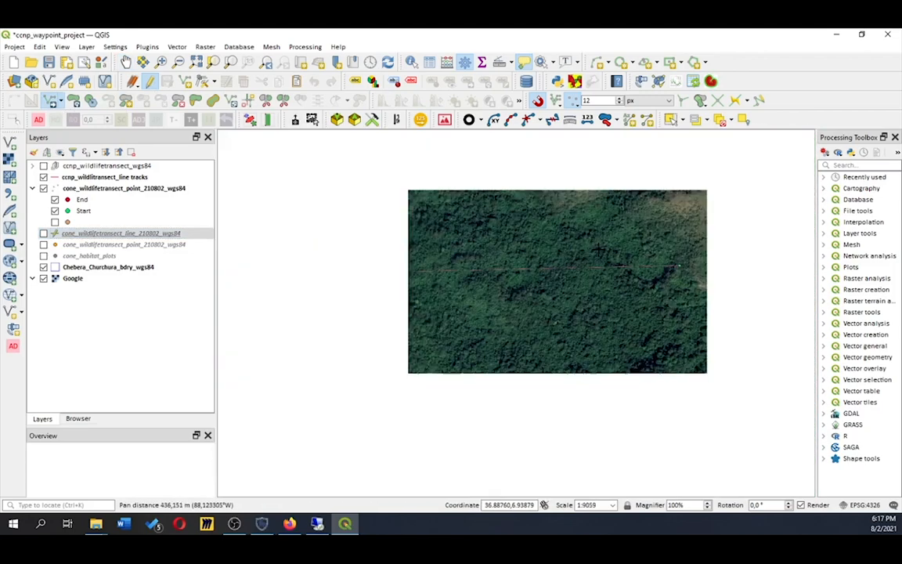
pyautogui.scroll(-1, 596, 249)
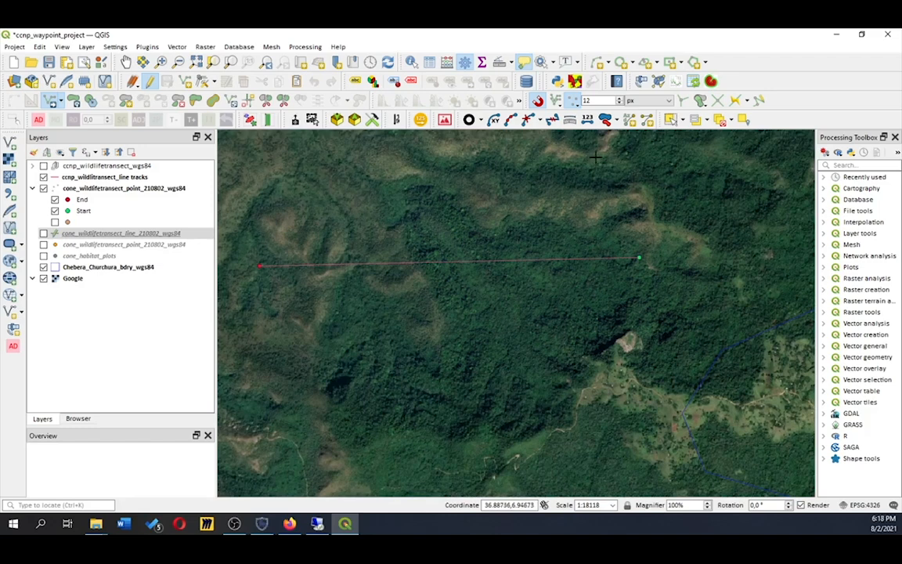
pyautogui.click(671, 122)
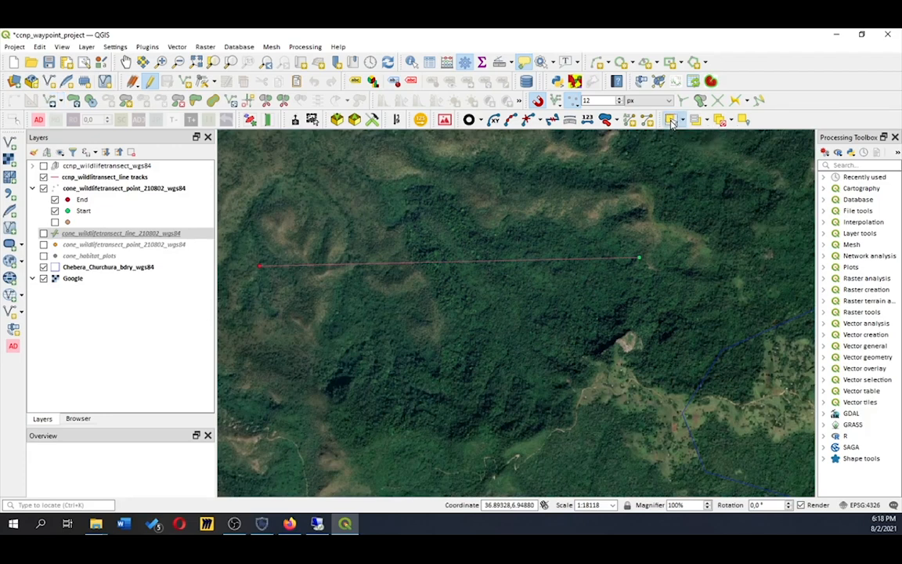
pyautogui.moveTo(230, 205); pyautogui.dragTo(599, 291)
pyautogui.click(51, 233)
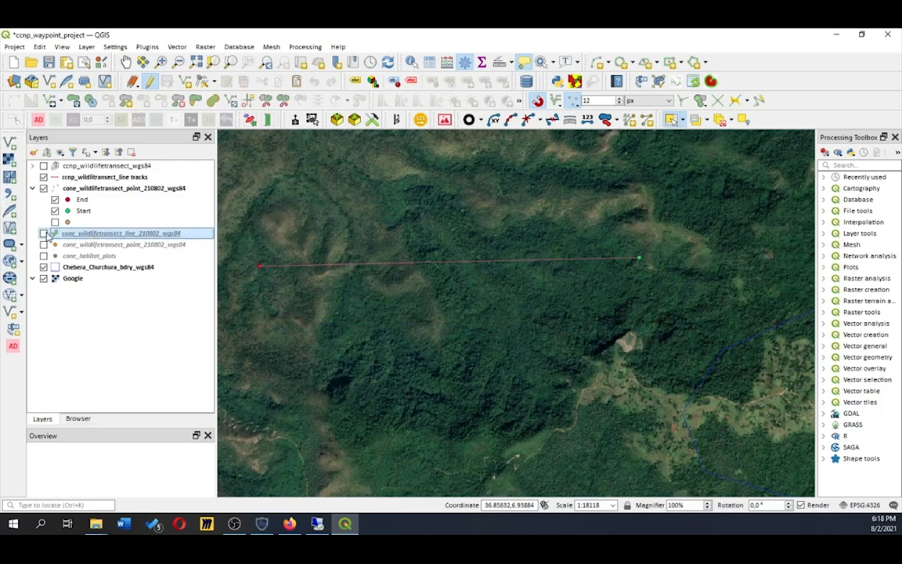
pyautogui.click(44, 233)
pyautogui.moveTo(463, 197); pyautogui.dragTo(482, 324)
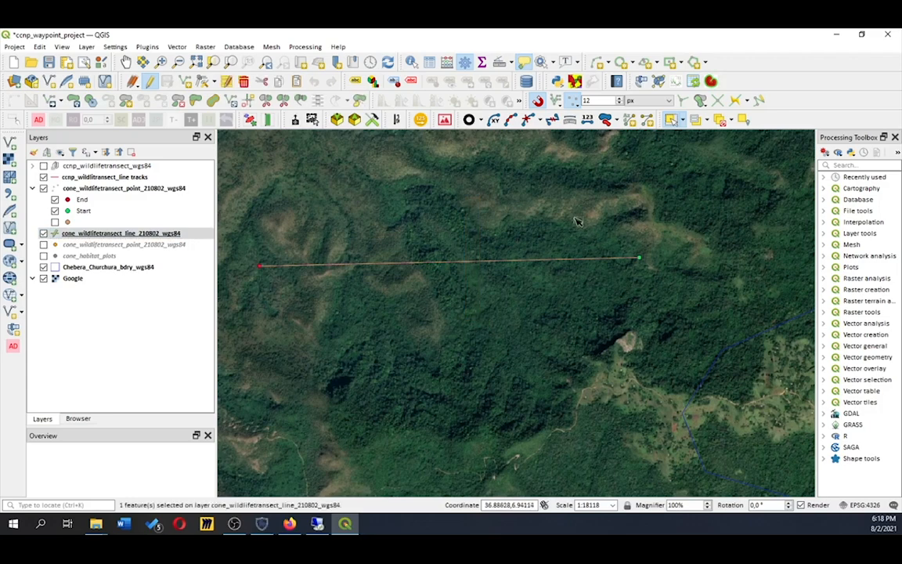
# Select this transect line together with the neighbouring one to the south, and hide the ccnp line tracks layer
pyautogui.scroll(-2, 344, 297)
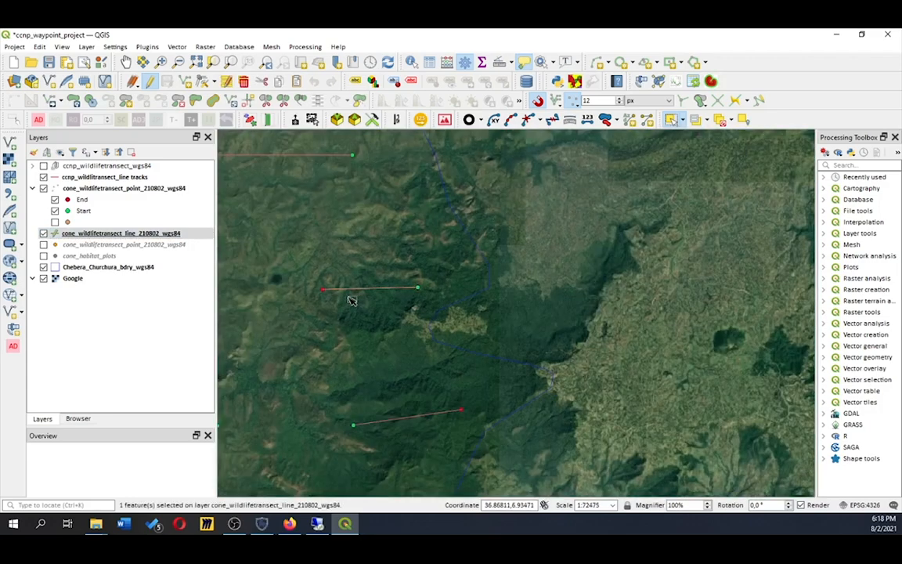
pyautogui.moveTo(329, 238); pyautogui.dragTo(447, 451)
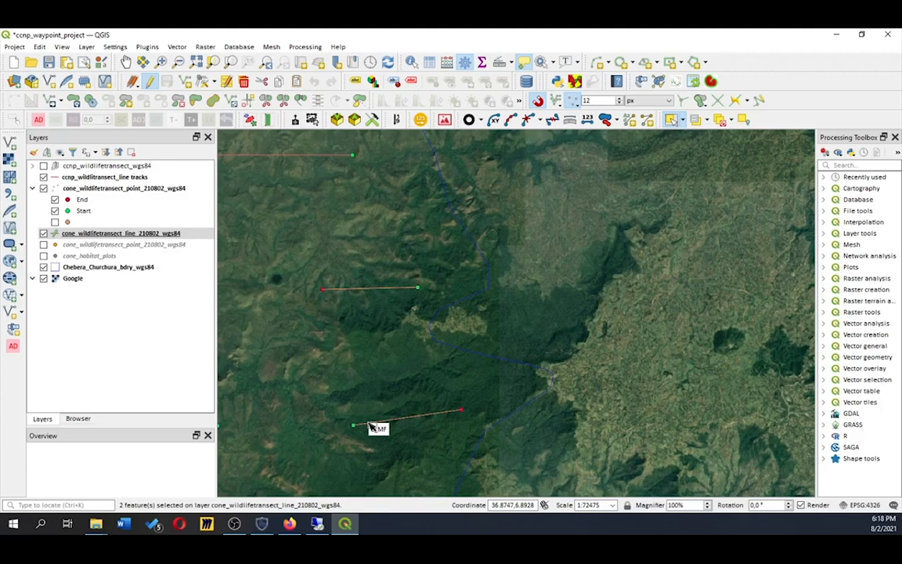
pyautogui.scroll(2, 378, 310)
pyautogui.scroll(1, 510, 261)
pyautogui.scroll(1, 507, 270)
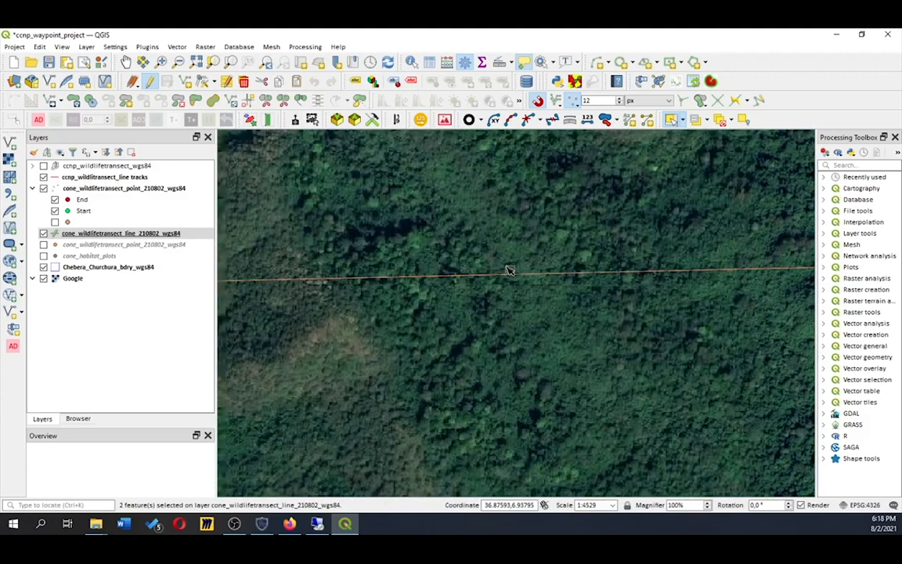
pyautogui.scroll(4, 508, 270)
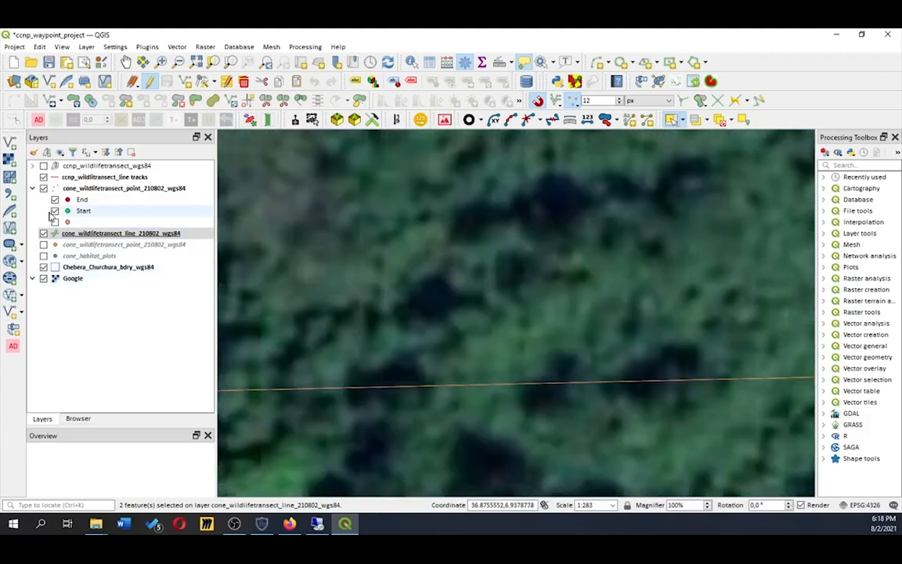
pyautogui.click(43, 177)
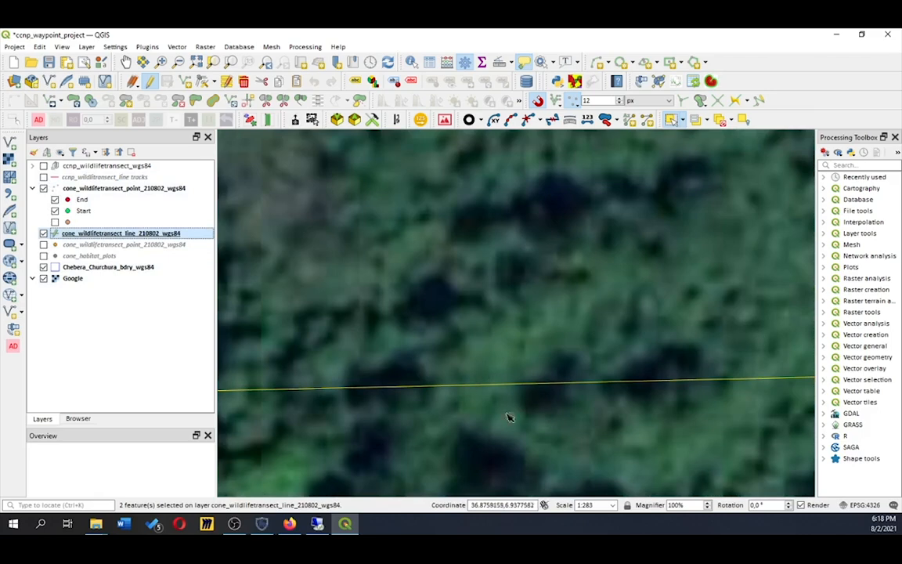
# Select only the northern of the two transect lines and shift it slightly south of its Start and End points with Move Feature
pyautogui.scroll(-5, 550, 397)
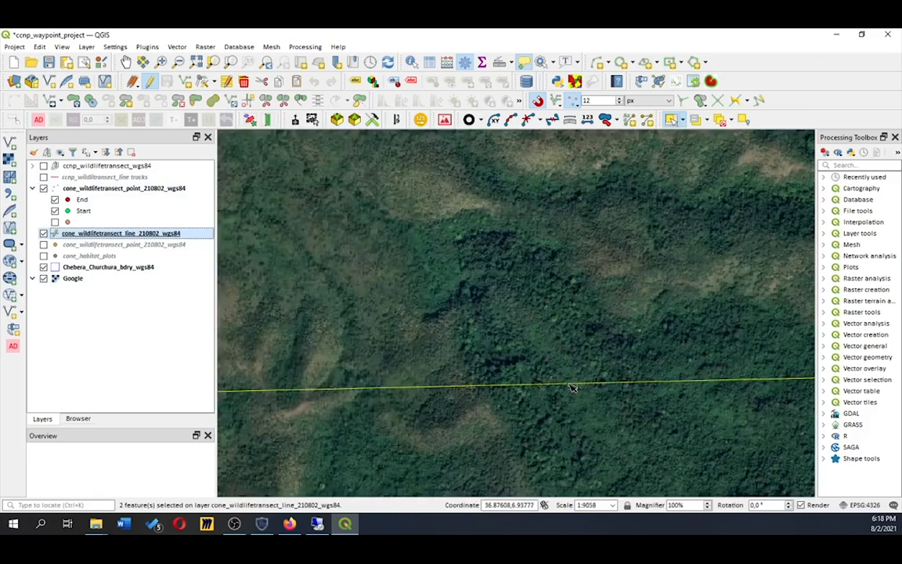
pyautogui.scroll(-2, 565, 415)
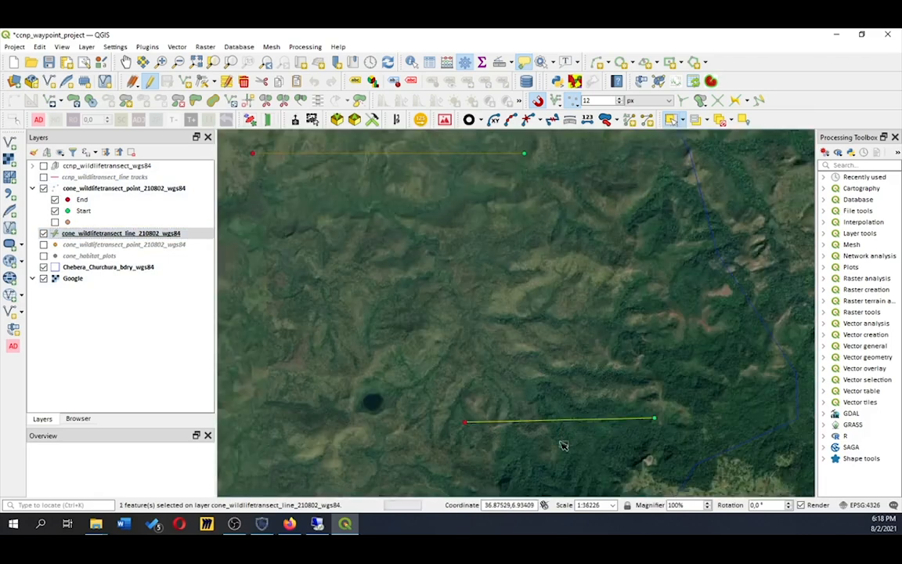
pyautogui.moveTo(570, 459); pyautogui.dragTo(469, 232)
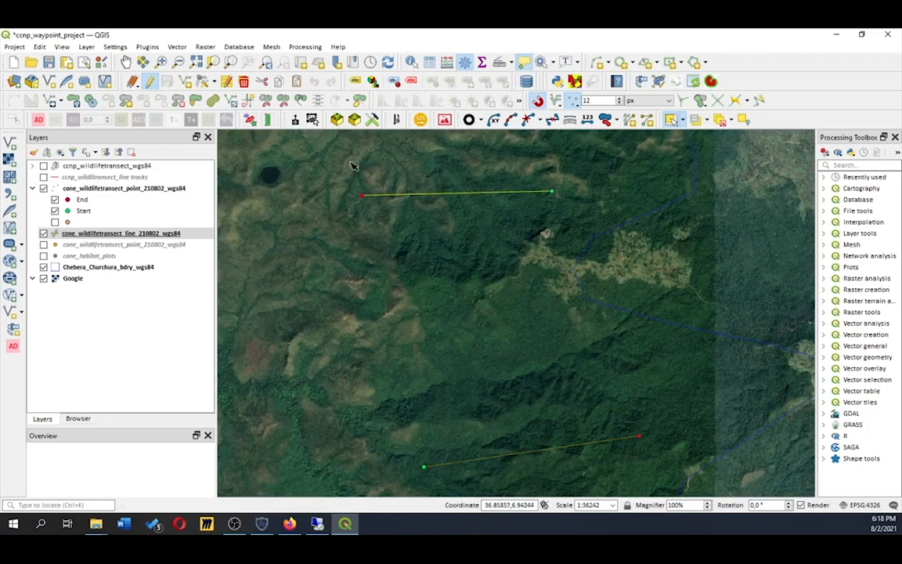
pyautogui.click(52, 102)
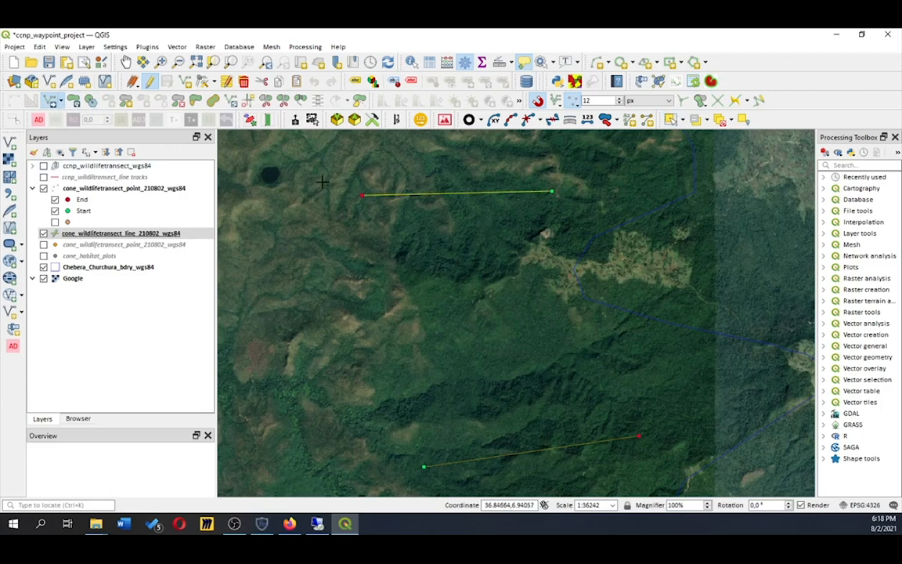
pyautogui.click(430, 193)
pyautogui.click(429, 209)
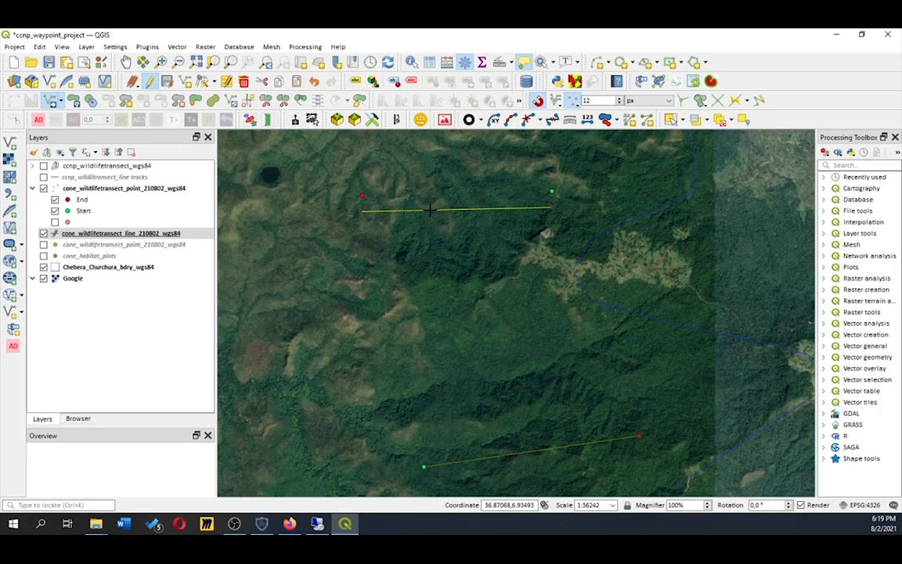
# Rotate the moved transect line slightly about its centre with Rotate Feature, and stop editing with the layer's changes discarded
pyautogui.click(75, 101)
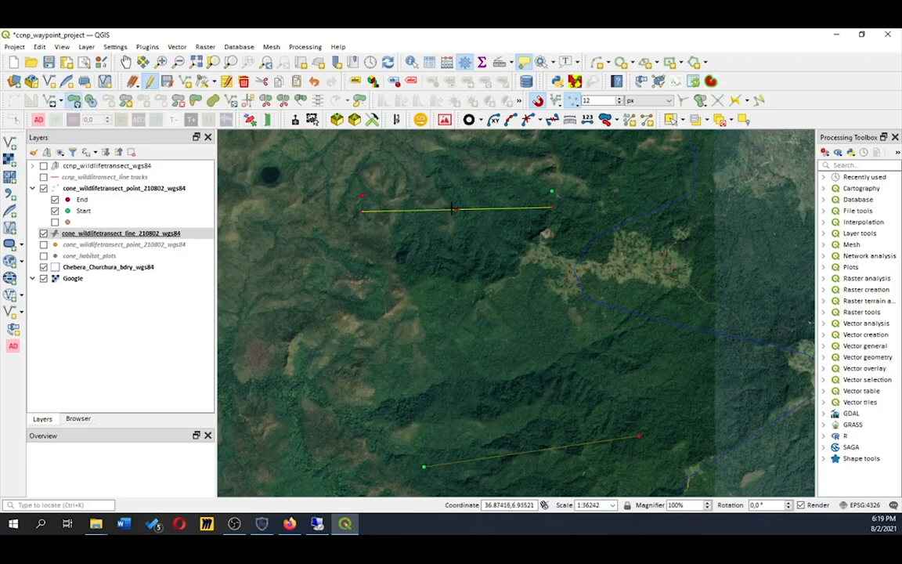
pyautogui.click(550, 207)
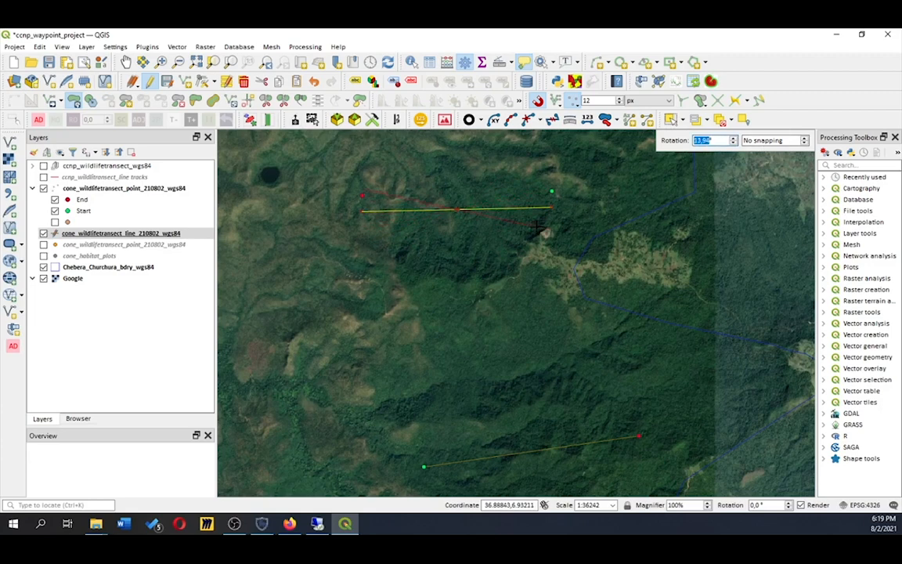
pyautogui.click(552, 206)
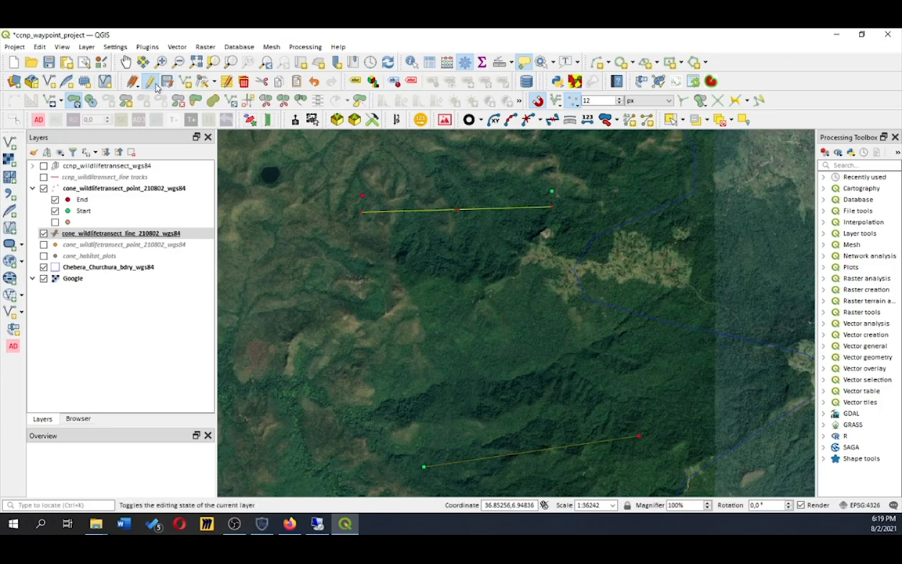
pyautogui.click(154, 86)
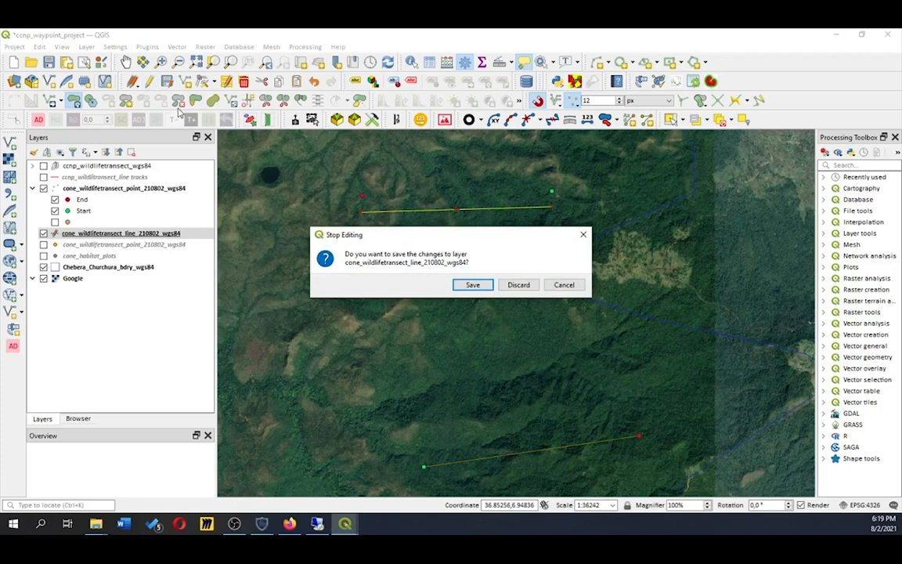
pyautogui.click(519, 285)
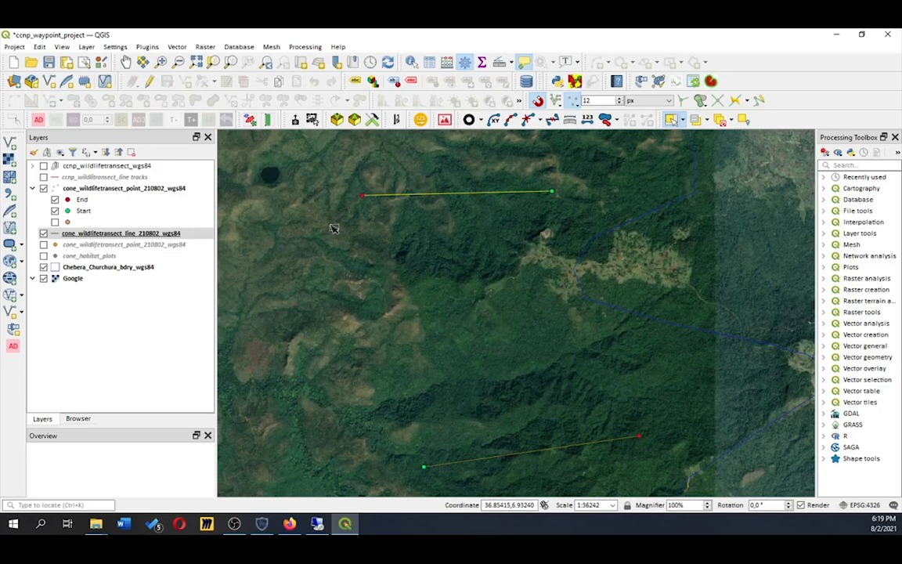
# Re-enable editing and use the Vertex Tool to move the transect line's eastern end south and add a bend west of it
pyautogui.click(152, 83)
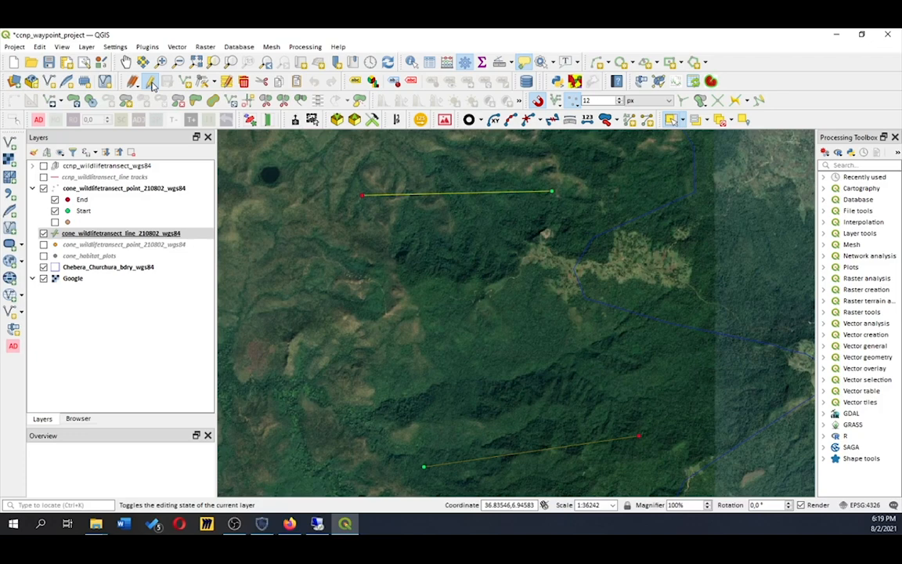
pyautogui.click(203, 82)
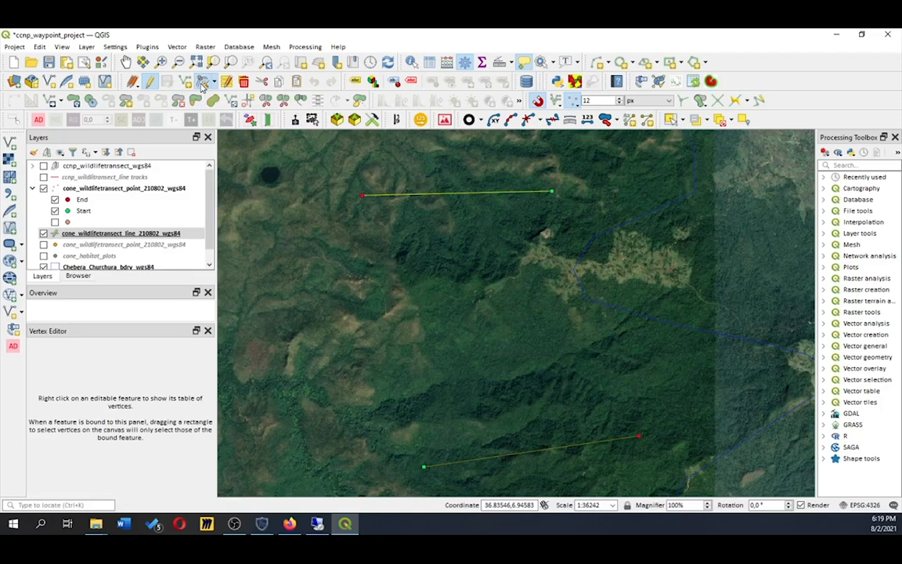
pyautogui.scroll(2, 552, 192)
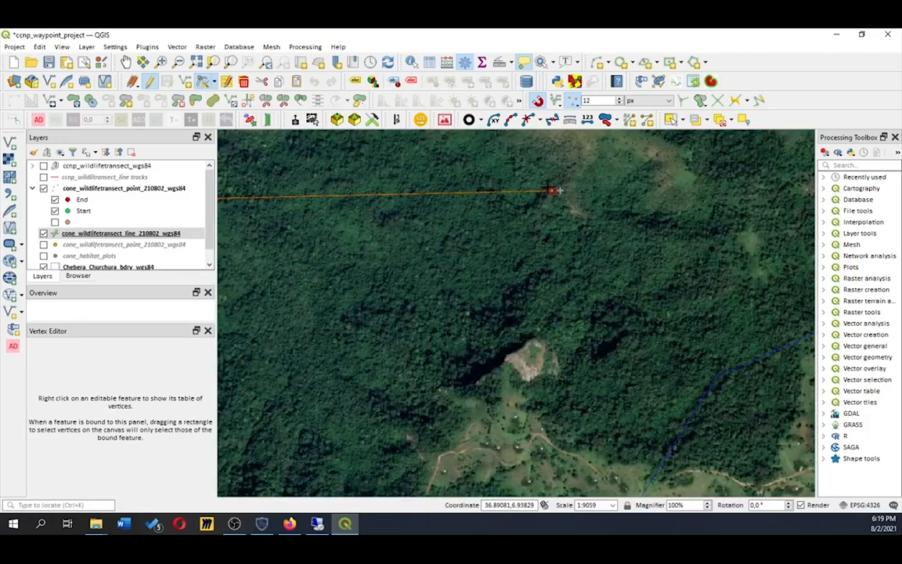
pyautogui.scroll(1, 552, 190)
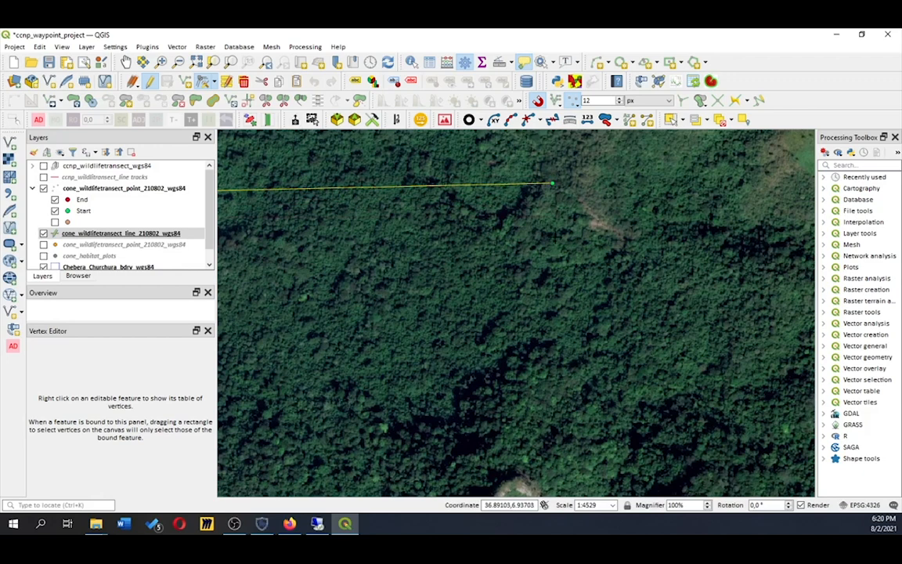
pyautogui.click(552, 238)
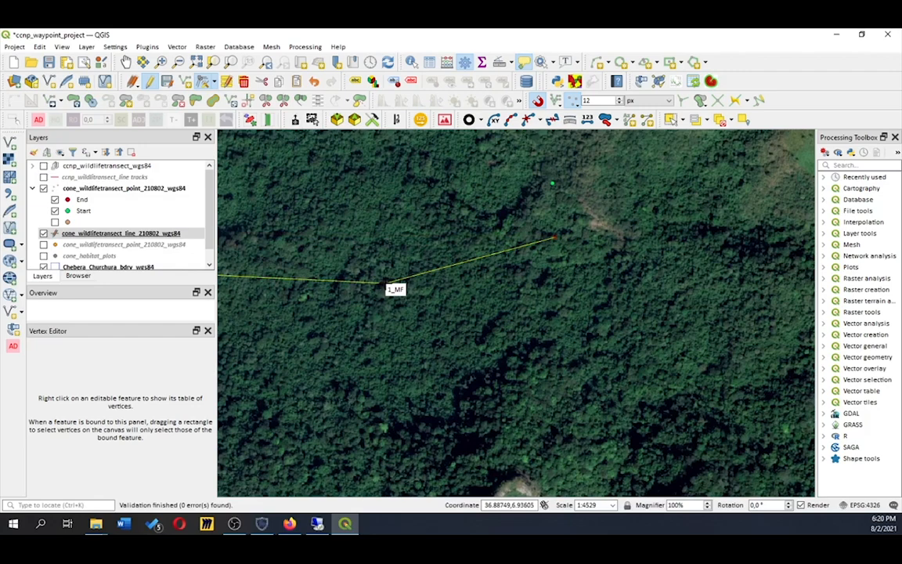
pyautogui.scroll(-1, 390, 285)
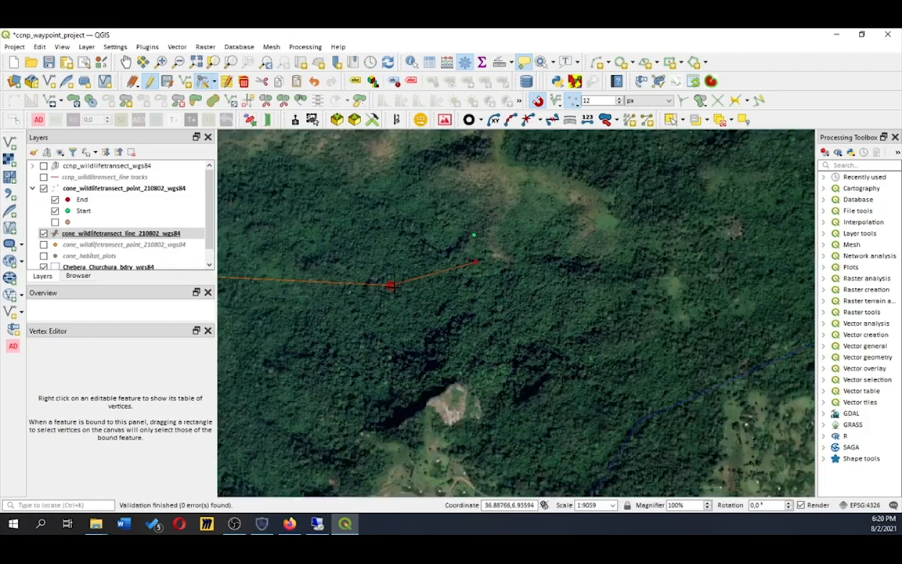
# Add a second bend farther west by pulling the transect line north, and stop editing with the vertex changes discarded
pyautogui.moveTo(376, 296); pyautogui.dragTo(585, 295)
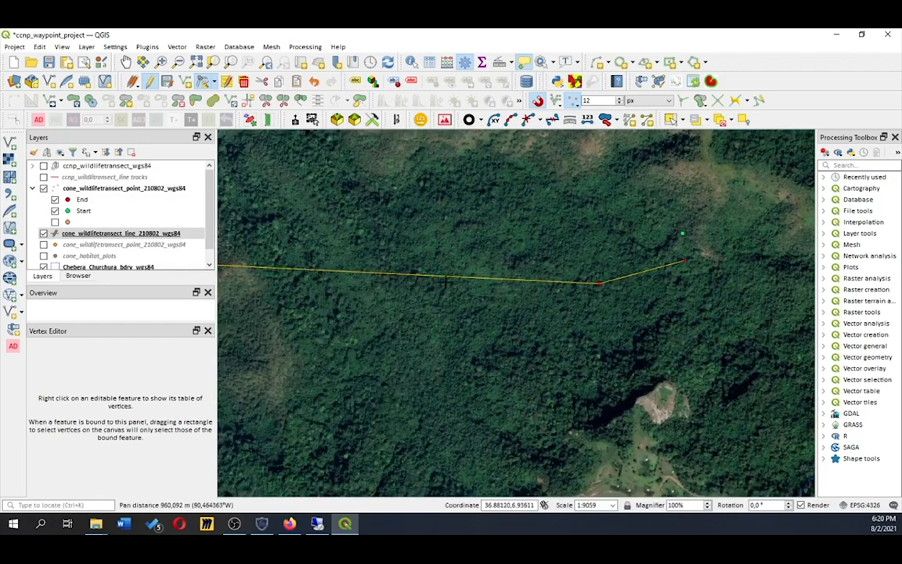
pyautogui.click(446, 280)
pyautogui.click(434, 247)
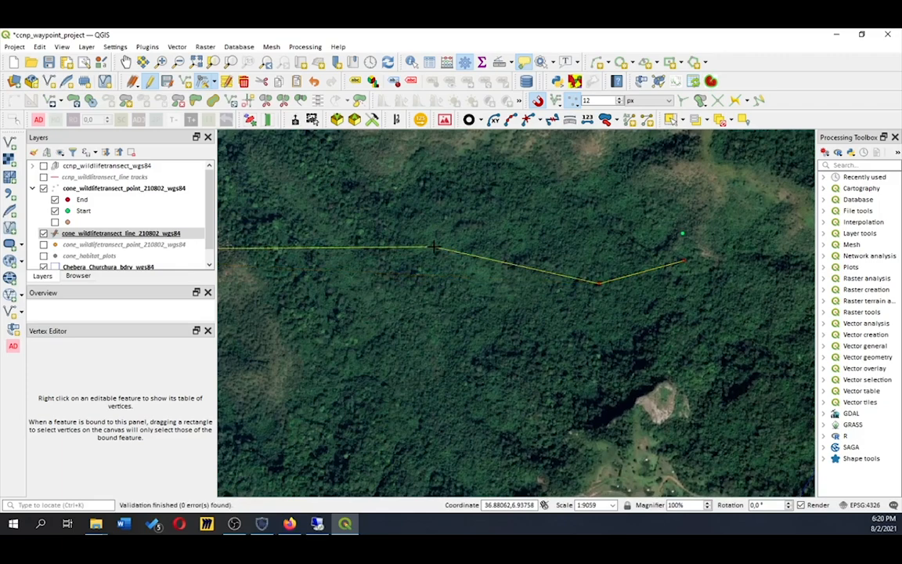
pyautogui.moveTo(341, 248); pyautogui.dragTo(549, 283)
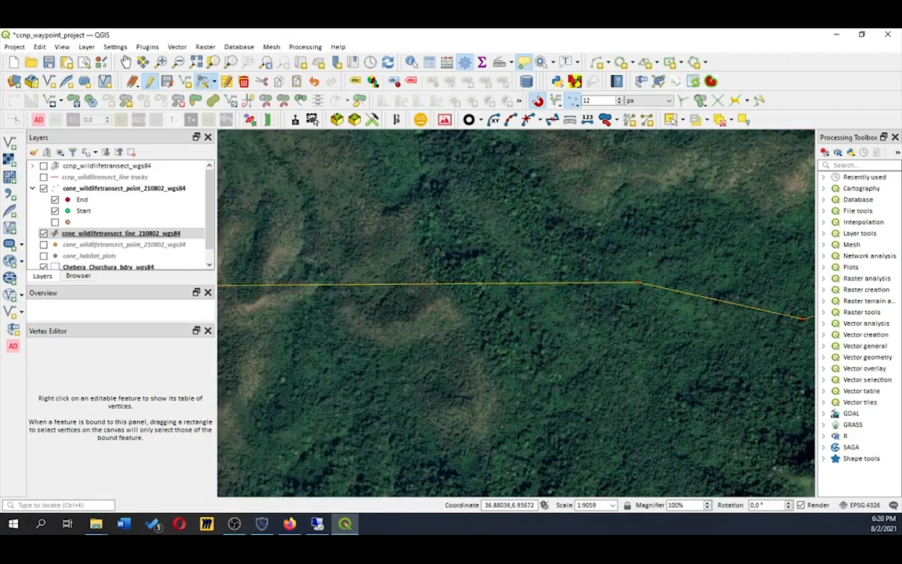
pyautogui.moveTo(628, 304); pyautogui.dragTo(450, 311)
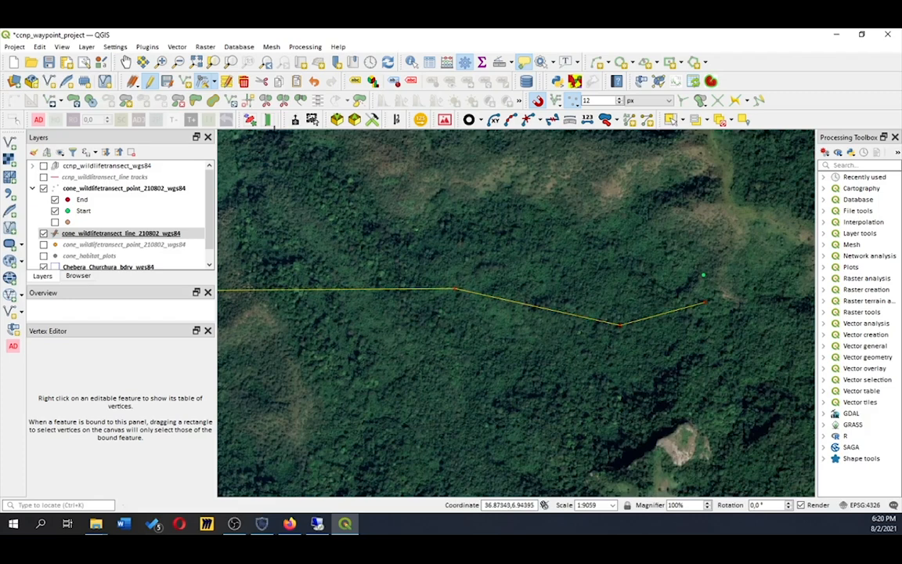
pyautogui.click(146, 81)
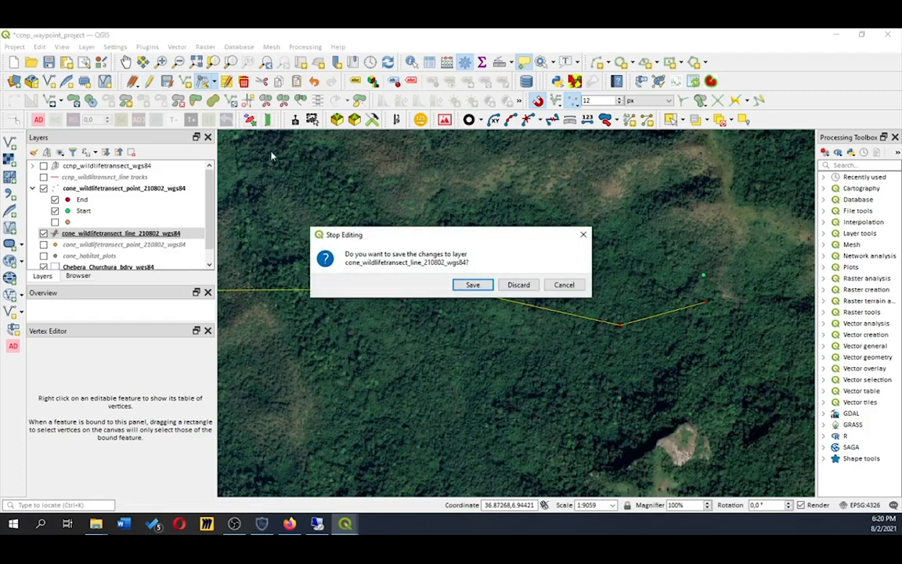
pyautogui.click(517, 287)
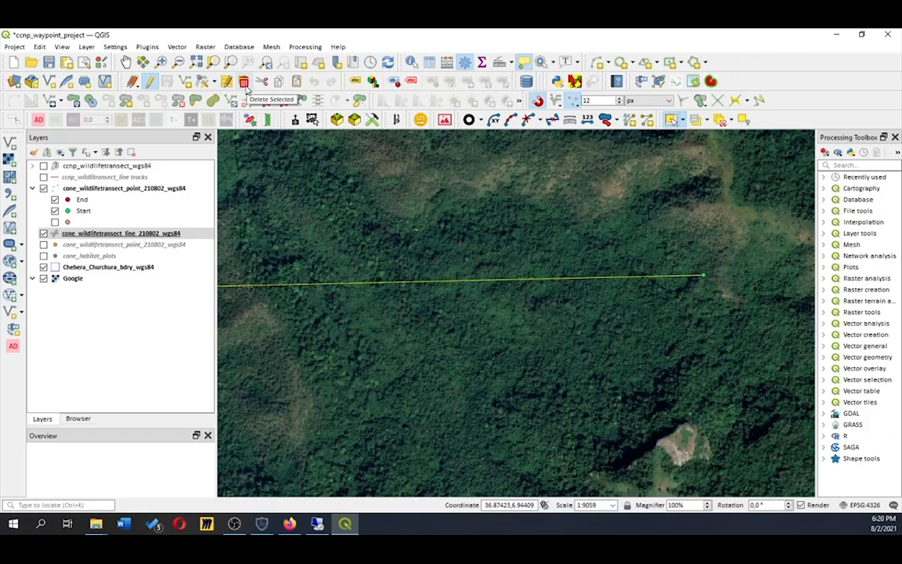
# Select the six northernmost transect lines of the cone_wildlifetransect_line_210802_wgs84 layer together by area
pyautogui.moveTo(345, 216); pyautogui.dragTo(435, 319)
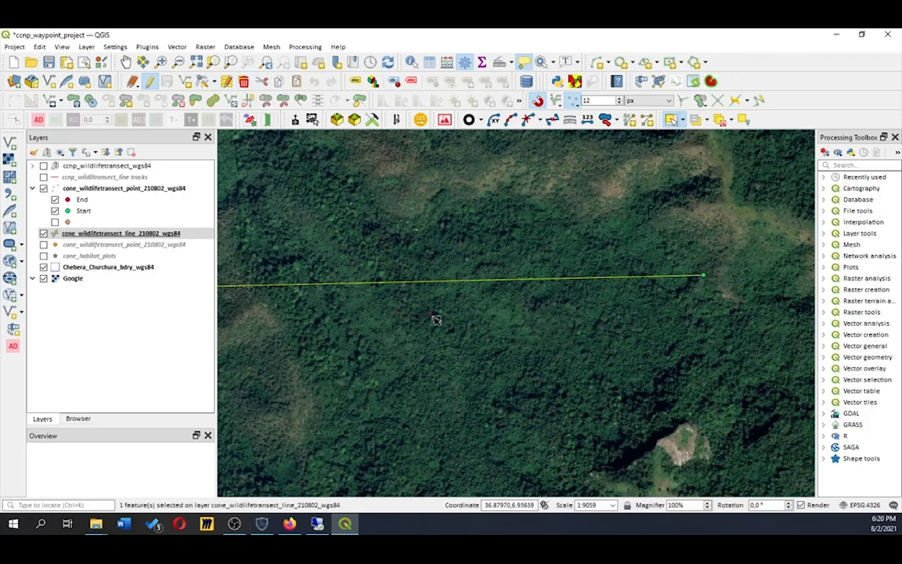
pyautogui.scroll(-3, 437, 318)
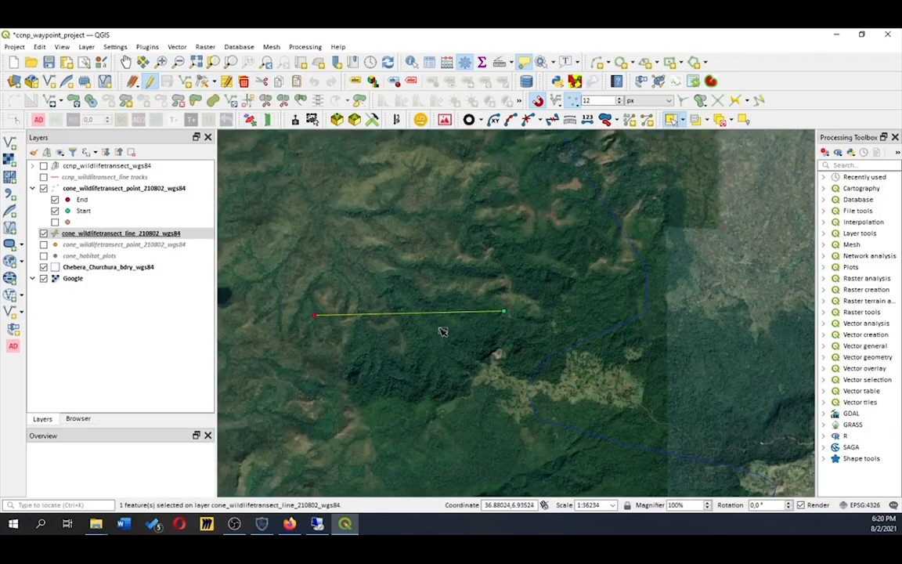
pyautogui.scroll(-2, 483, 346)
pyautogui.scroll(-1, 523, 342)
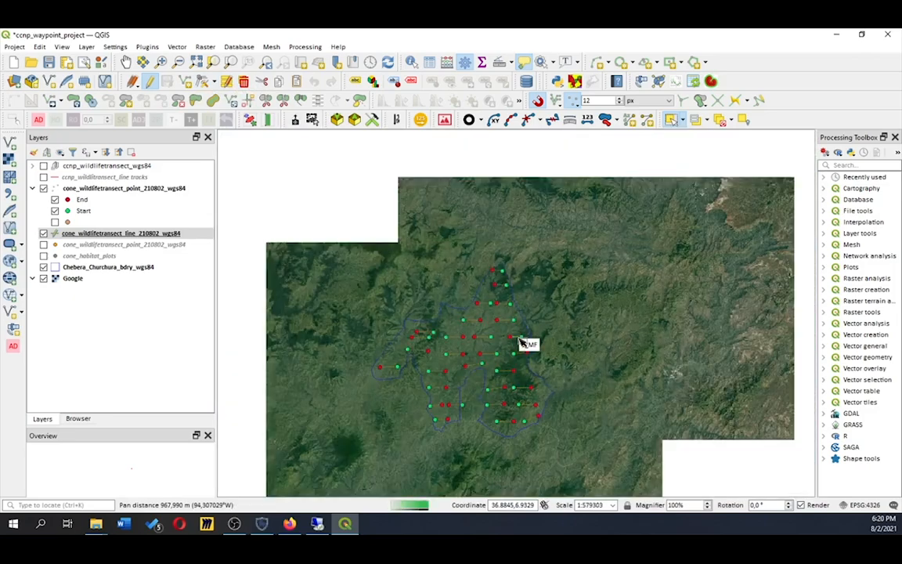
pyautogui.moveTo(402, 219); pyautogui.dragTo(498, 305)
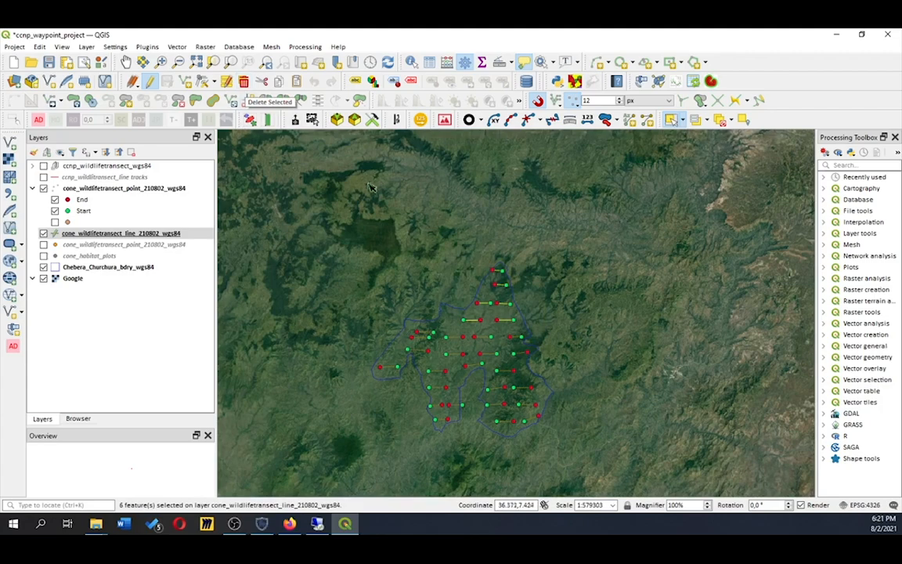
pyautogui.scroll(2, 477, 312)
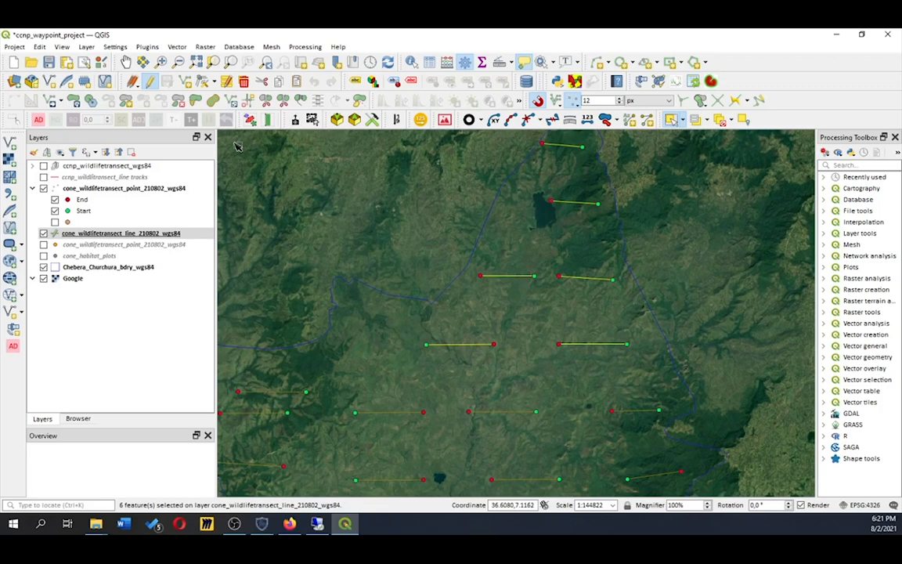
# Stop editing the cone_wildlifetransect_line_210802_wgs84 layer
pyautogui.click(234, 522)
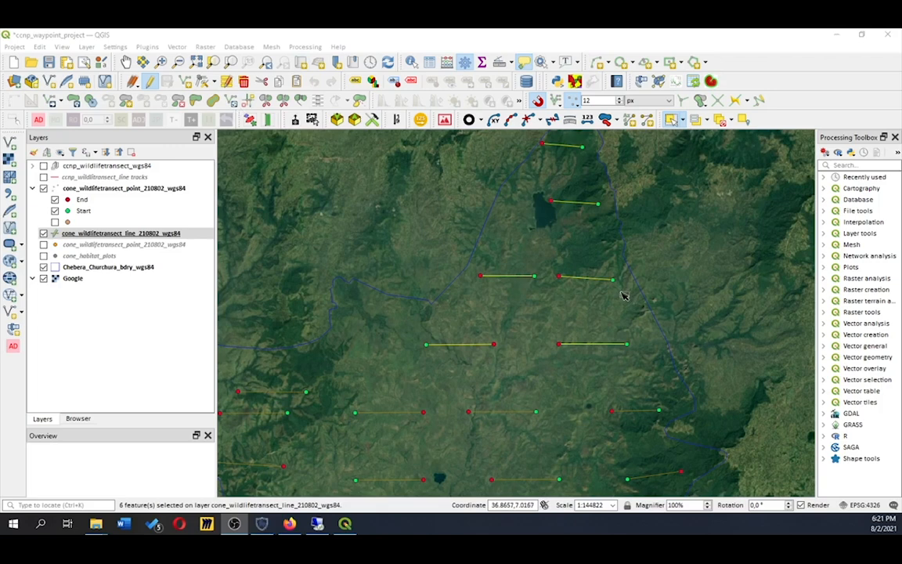
pyautogui.click(170, 235)
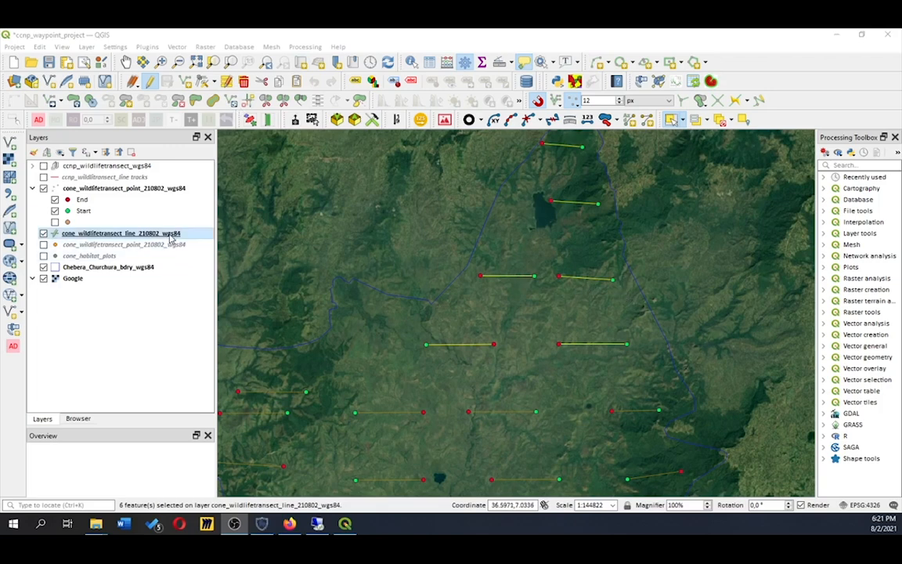
pyautogui.click(148, 81)
# Start exporting the visible cone_wildlifetransect_point_210802_wgs84 layer as Comma Separated Value in EPSG:4326 and review its export fields
pyautogui.click(112, 189)
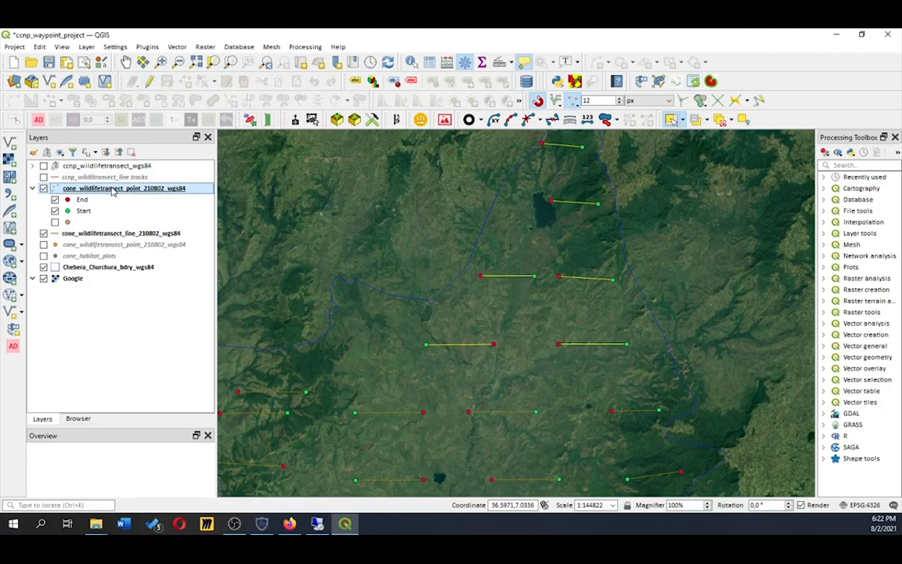
pyautogui.rightClick(112, 192)
pyautogui.moveTo(226, 424)
pyautogui.click(310, 423)
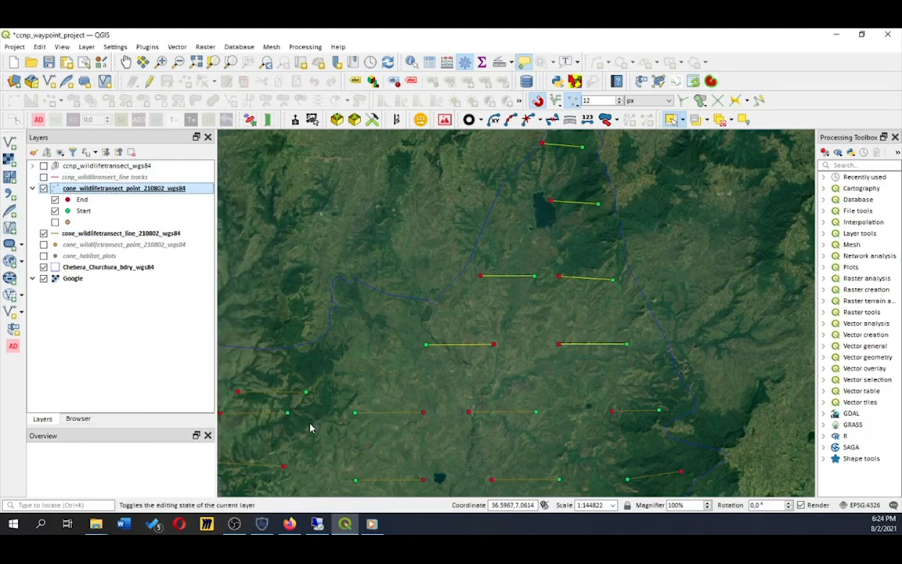
pyautogui.click(394, 129)
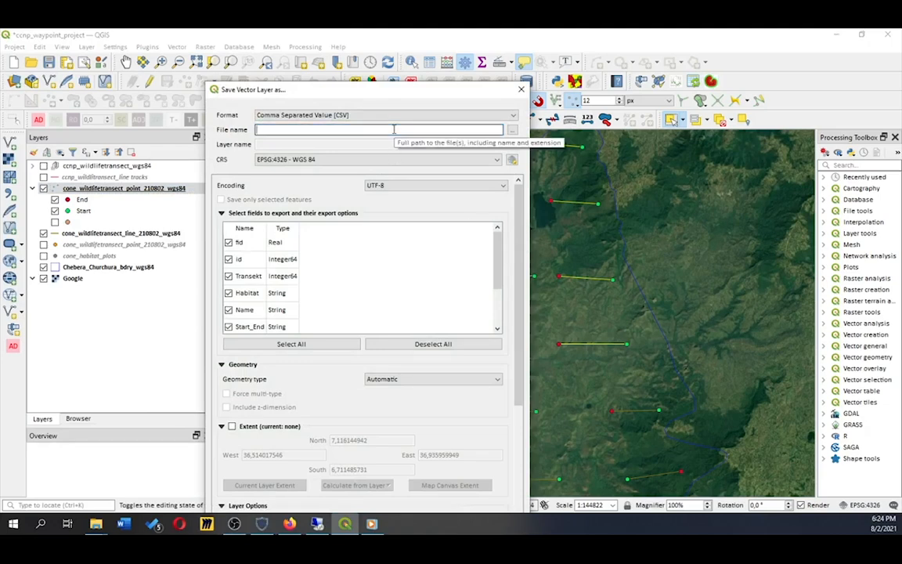
pyautogui.scroll(-1, 279, 258)
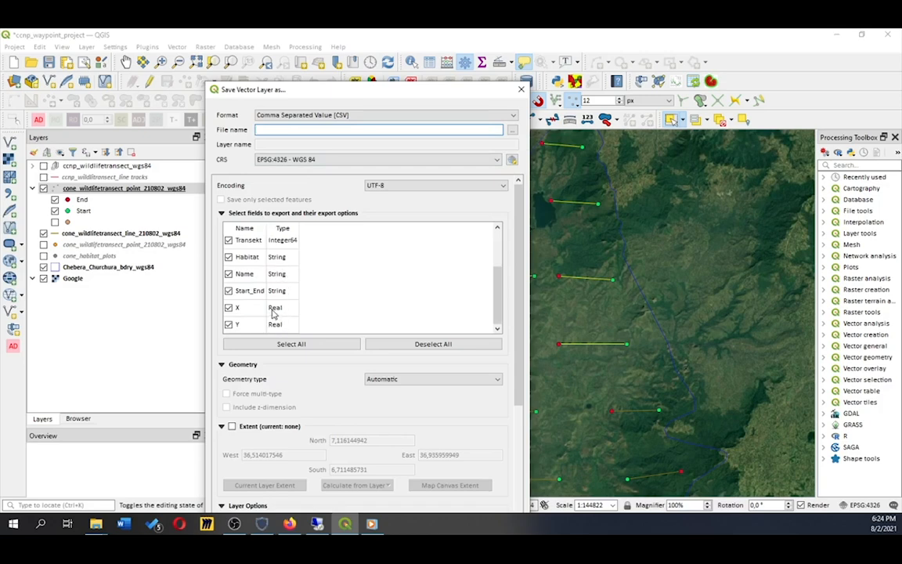
# Set the export file to ccnp_wildlifetransect_points_2101802.csv in the sample_units folder
pyautogui.click(513, 133)
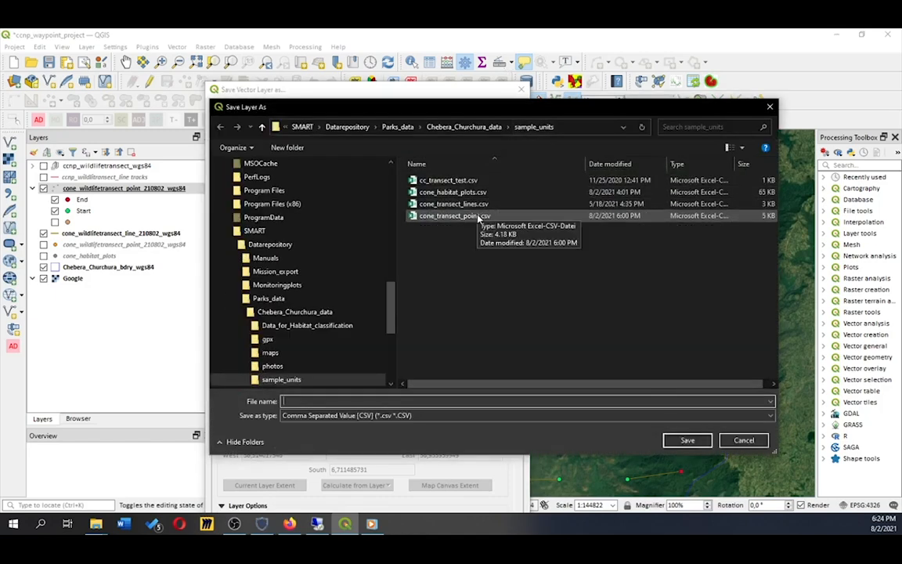
pyautogui.click(481, 217)
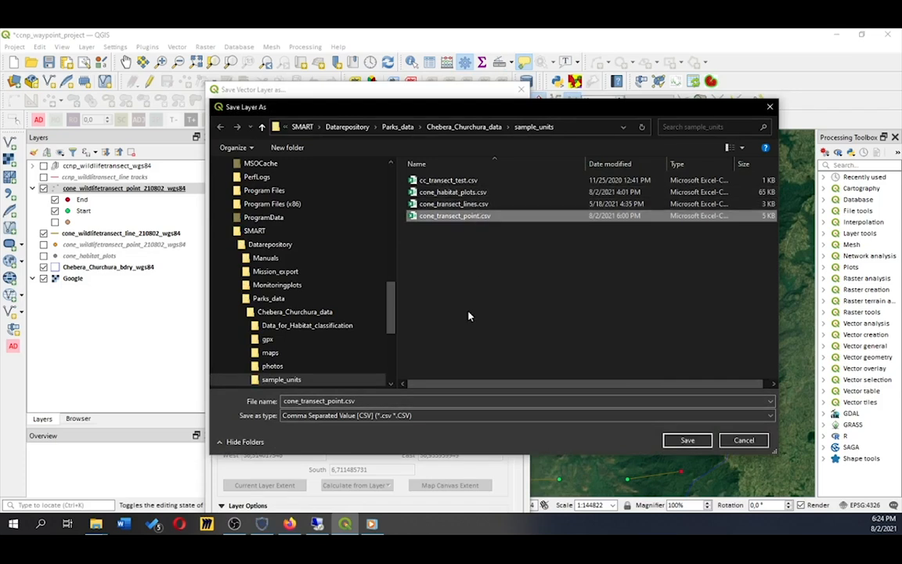
pyautogui.click(309, 401)
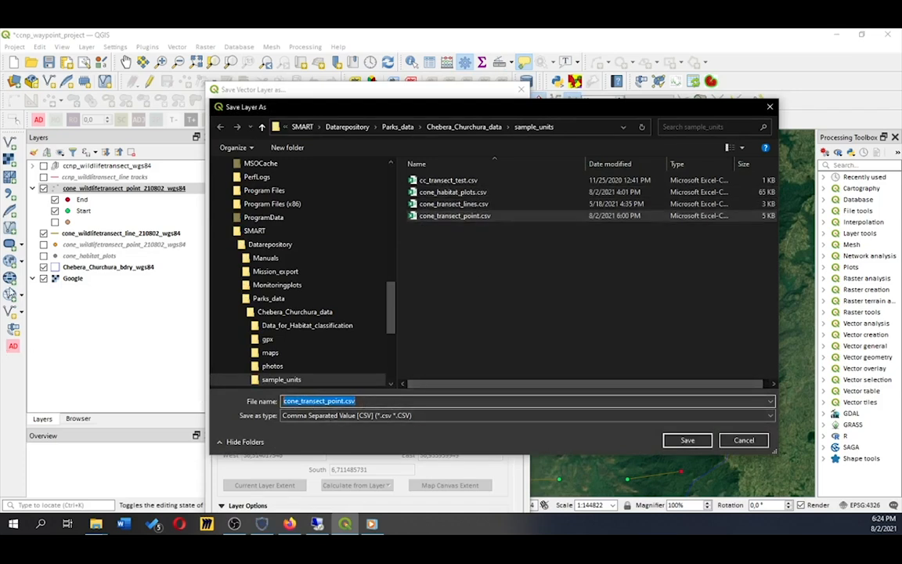
pyautogui.write('ccnp_wil')
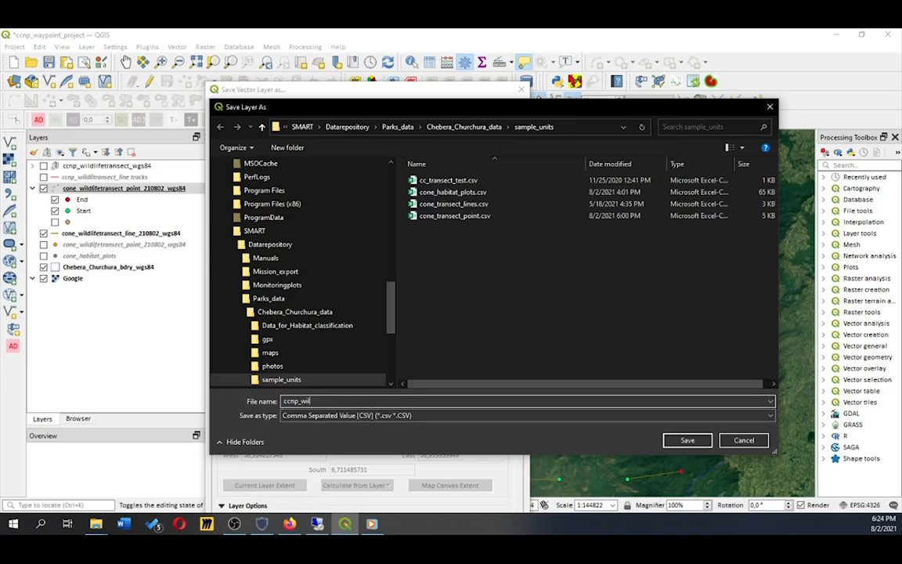
pyautogui.write('d')
pyautogui.write('2101802')
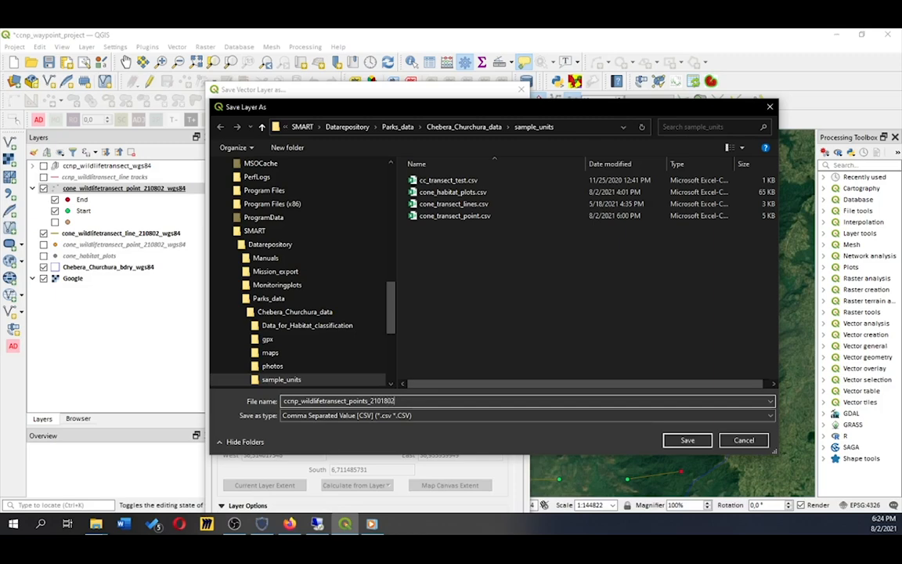
pyautogui.click(687, 441)
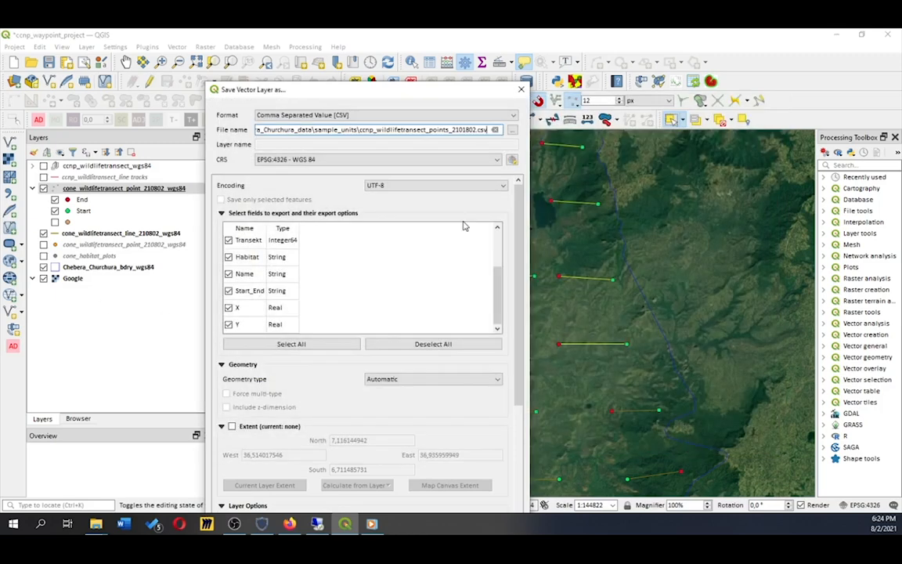
# Exclude the X and Y fields from the export and set the geometry type to Point
pyautogui.scroll(-2, 335, 272)
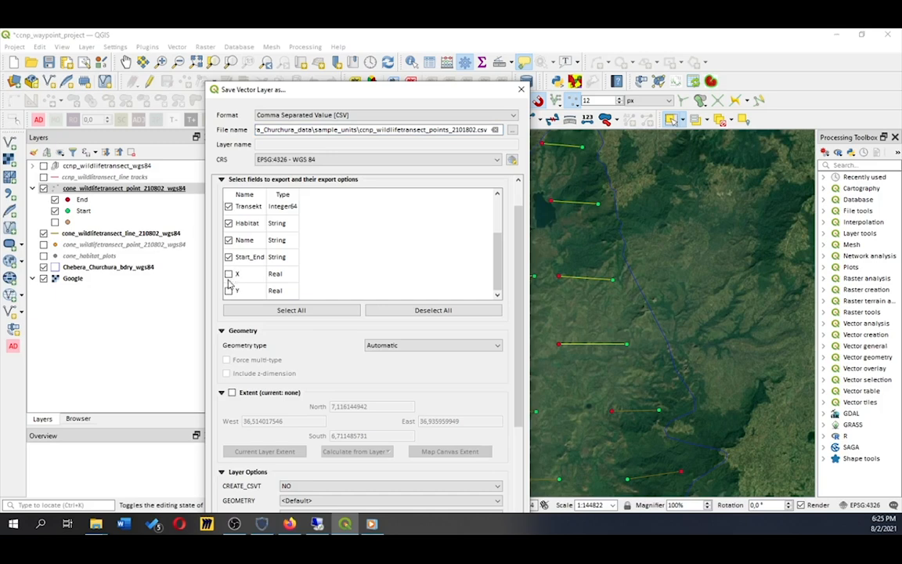
pyautogui.scroll(1, 229, 280)
pyautogui.scroll(-1, 229, 281)
pyautogui.scroll(-3, 505, 247)
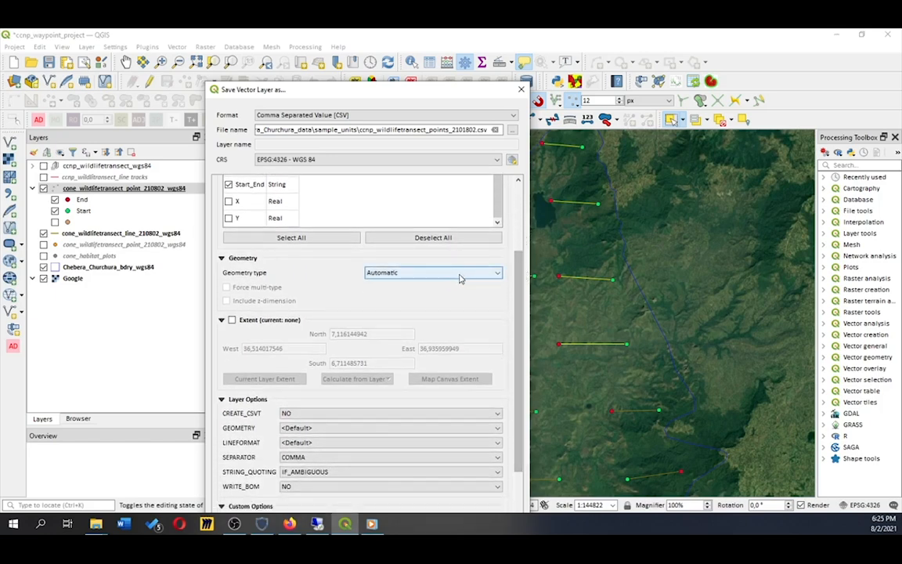
pyautogui.click(461, 274)
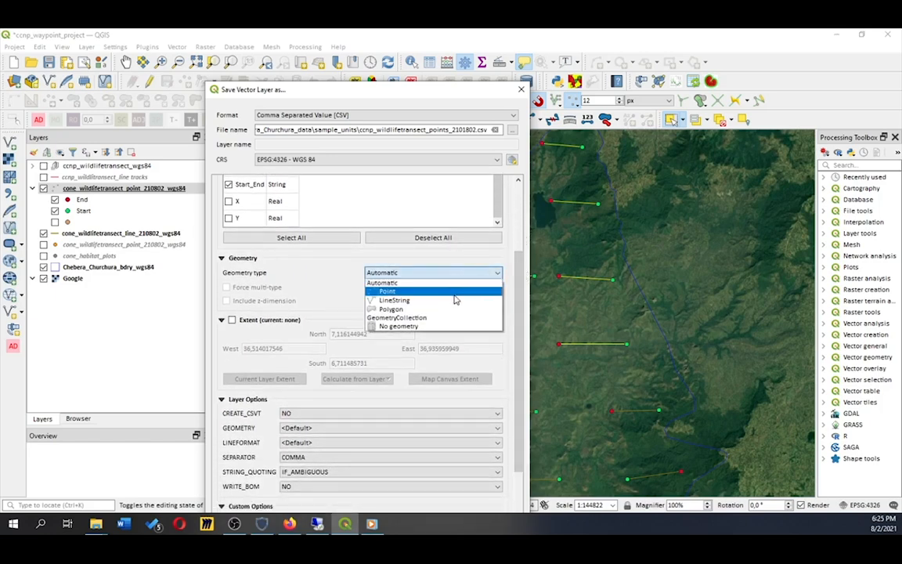
pyautogui.click(453, 293)
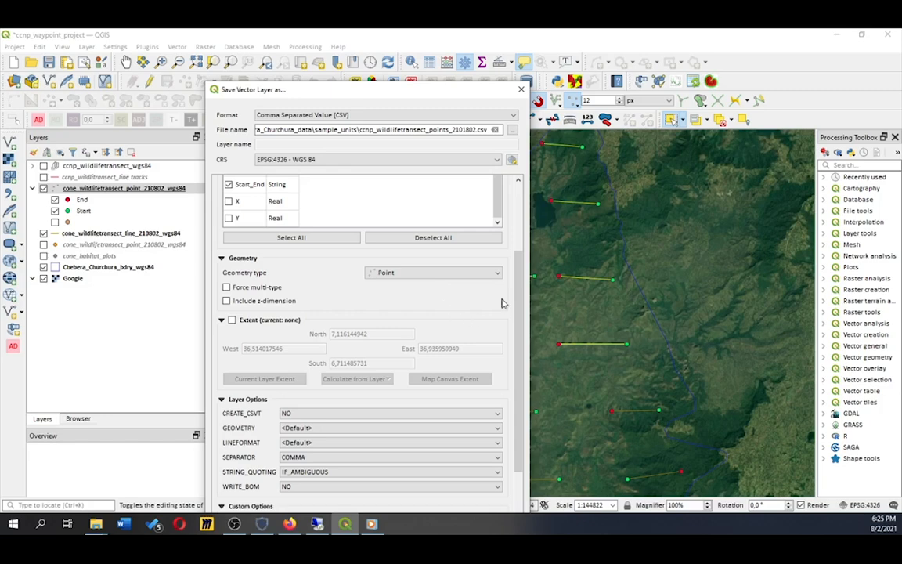
# Set the GEOMETRY layer option to AS_XY and the separator to SEMICOLON, and export the CSV with the saved file added to the map
pyautogui.scroll(-3, 509, 360)
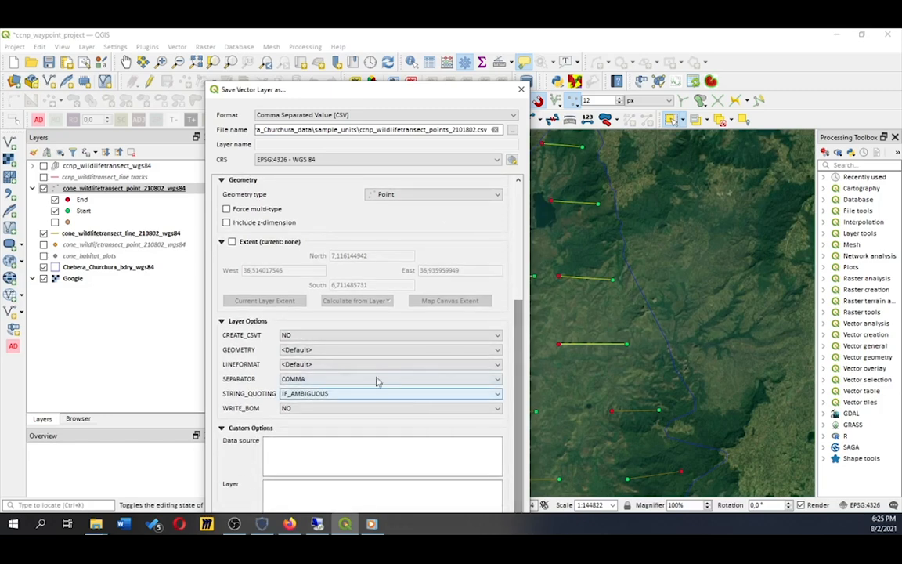
pyautogui.click(324, 350)
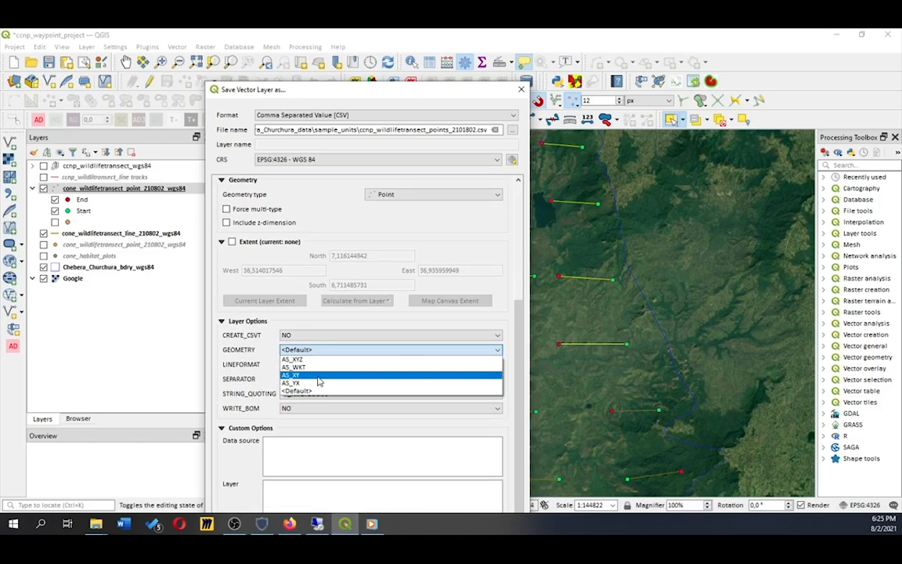
pyautogui.click(319, 376)
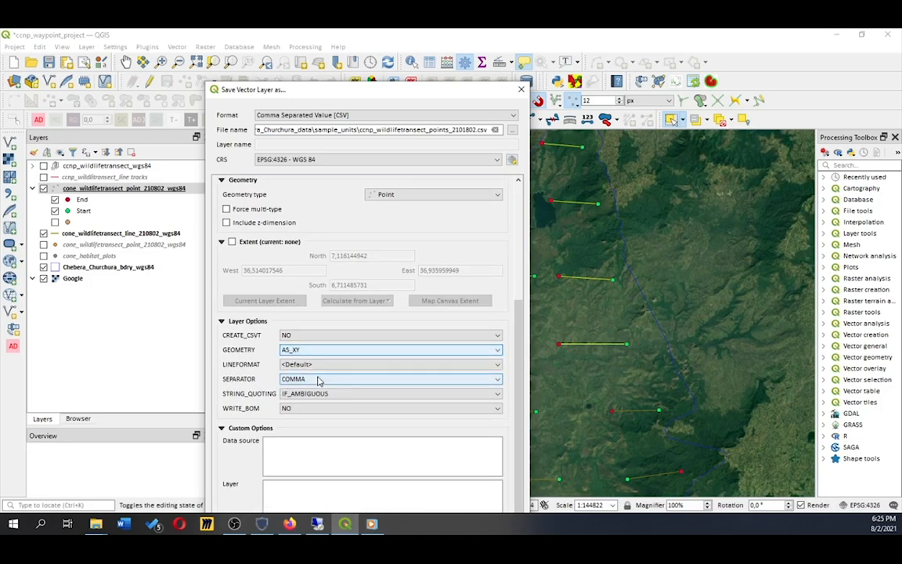
pyautogui.click(317, 382)
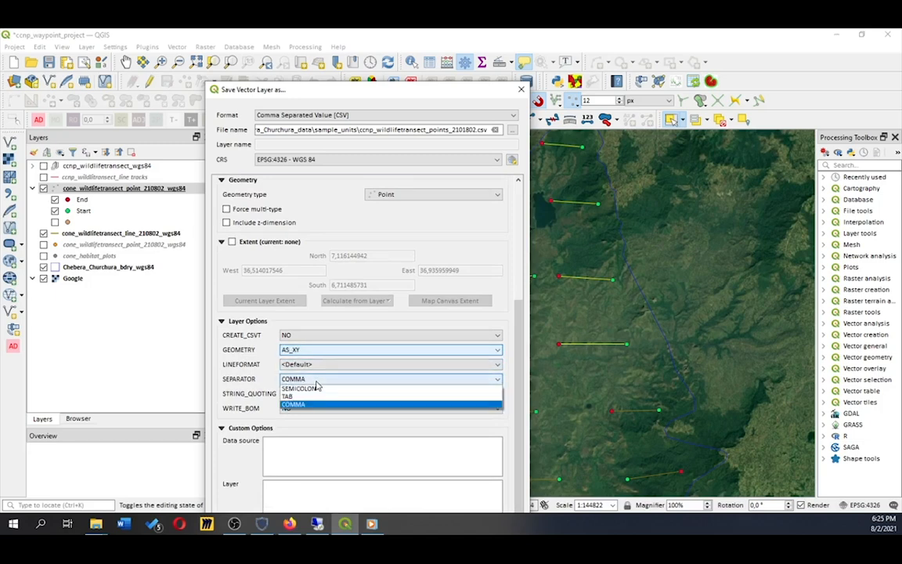
pyautogui.click(316, 392)
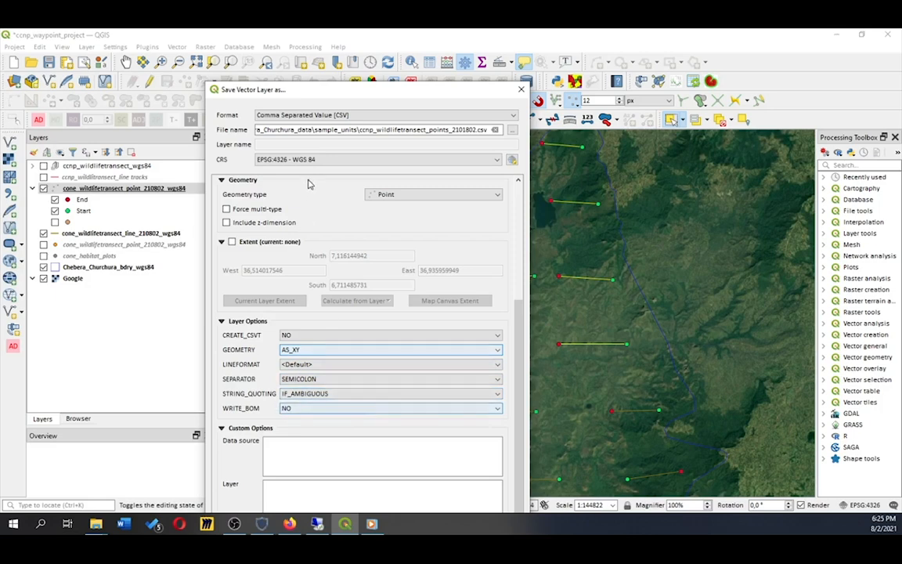
pyautogui.moveTo(328, 89); pyautogui.dragTo(353, 39)
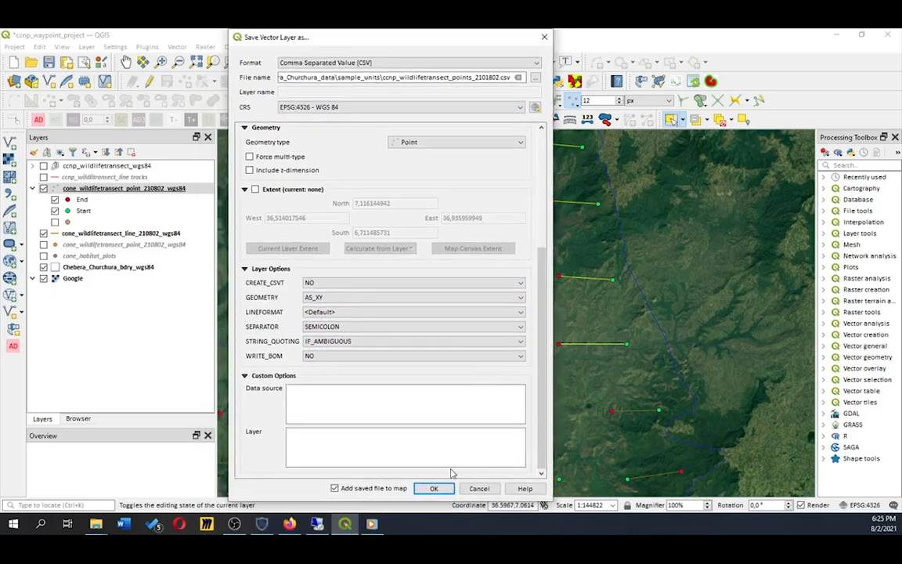
pyautogui.click(433, 488)
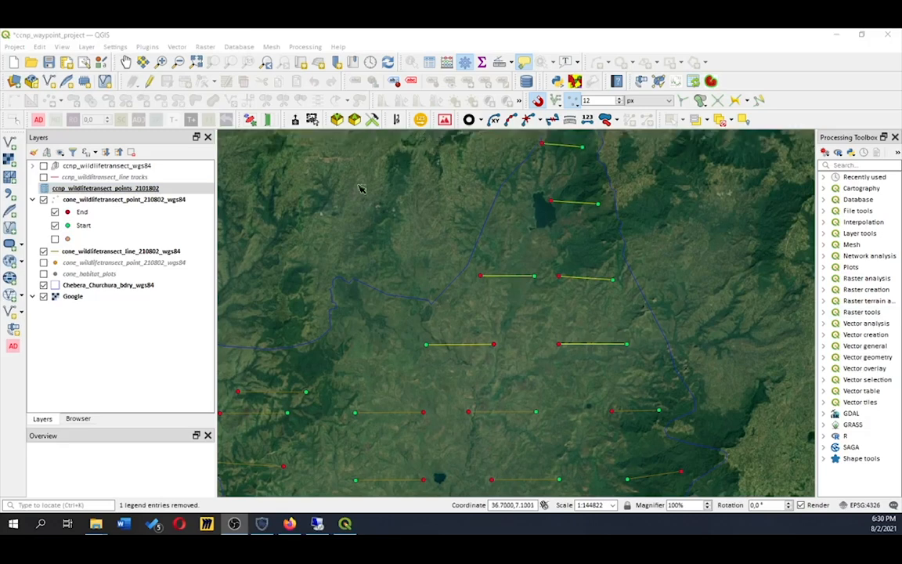
# Open the properties of the ccnp_wildlifetransect_points_2101802 layer and follow its path to the file's folder
pyautogui.click(138, 190)
pyautogui.rightClick(137, 190)
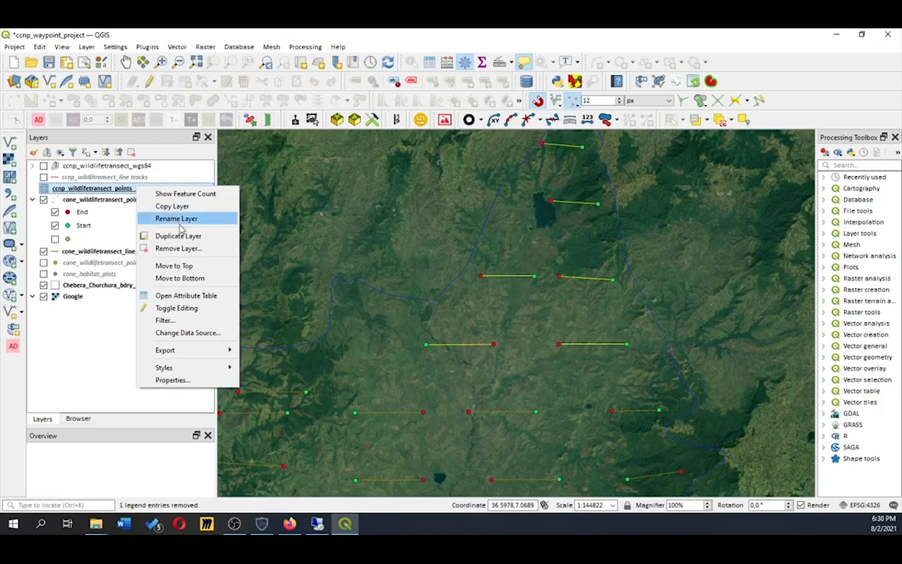
pyautogui.click(172, 380)
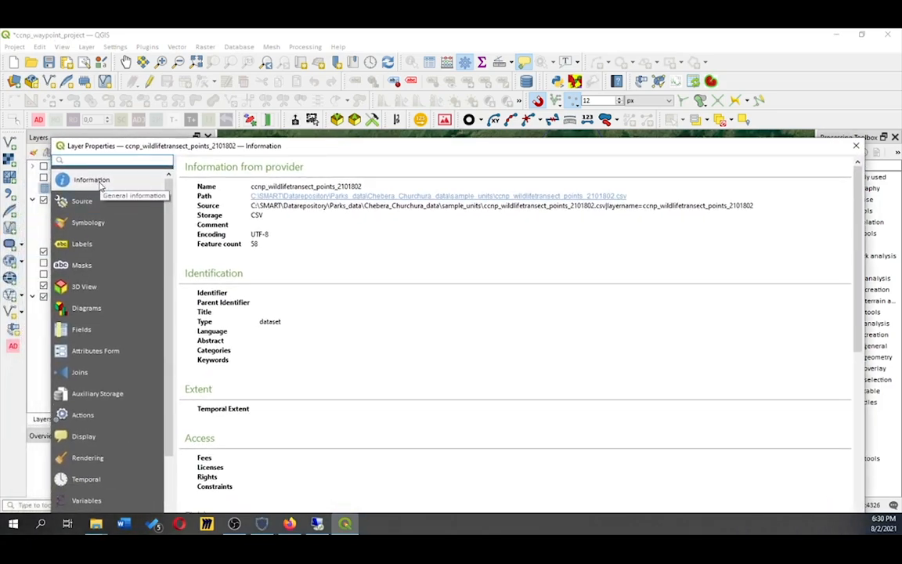
pyautogui.click(258, 197)
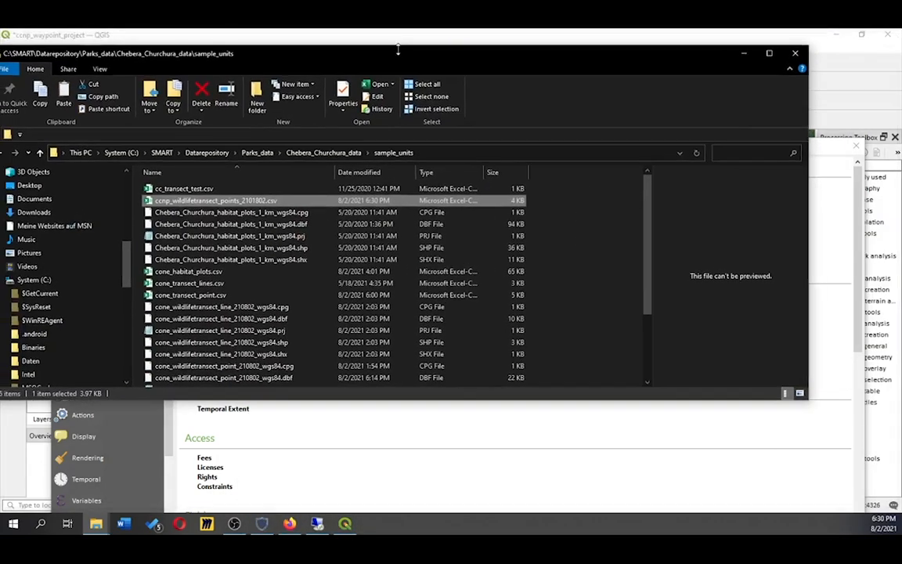
# Open ccnp_wildlifetransect_points_2101802.csv in Excel as a read-only document
pyautogui.rightClick(288, 204)
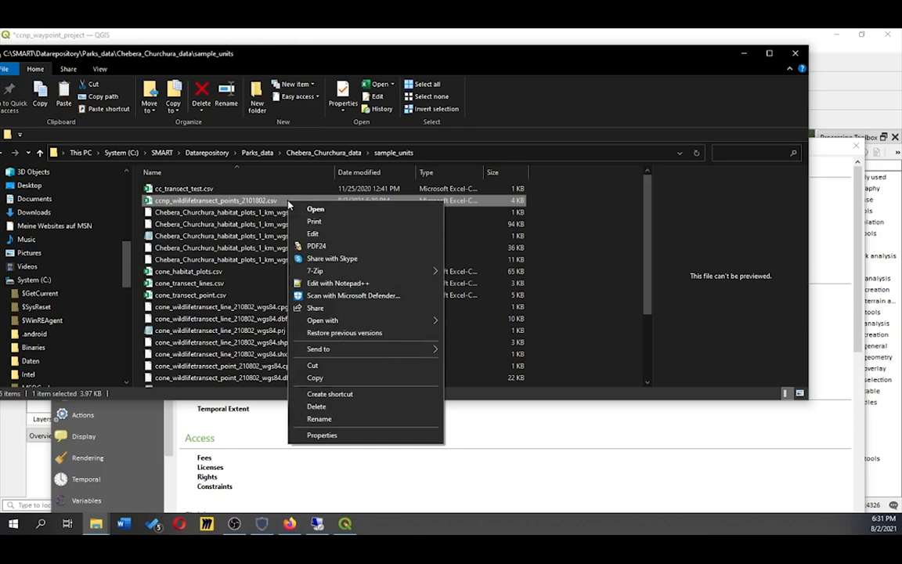
pyautogui.moveTo(343, 327)
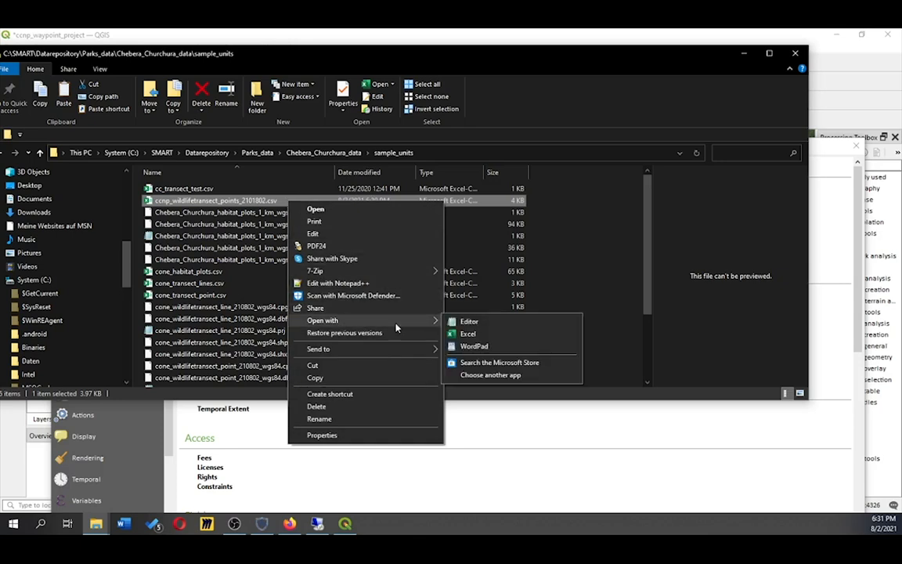
pyautogui.click(463, 333)
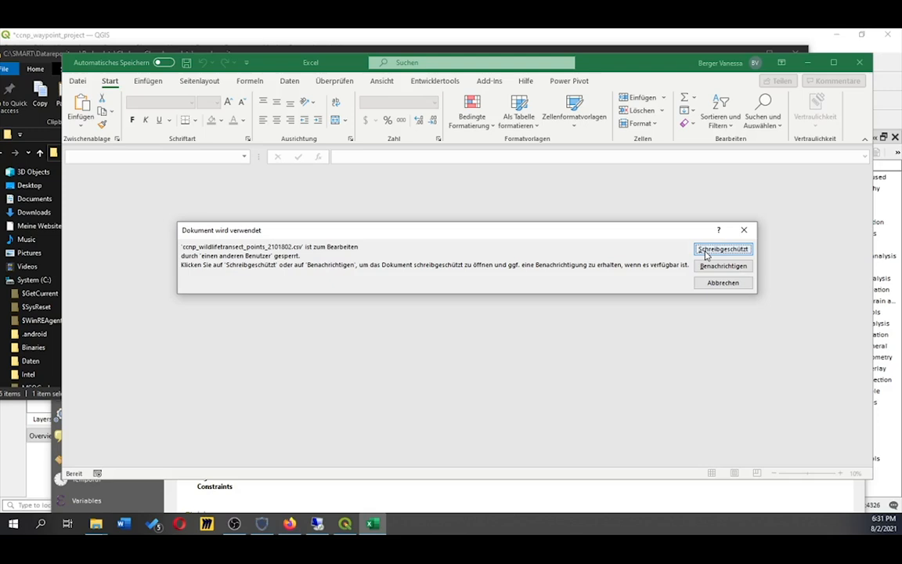
pyautogui.click(705, 252)
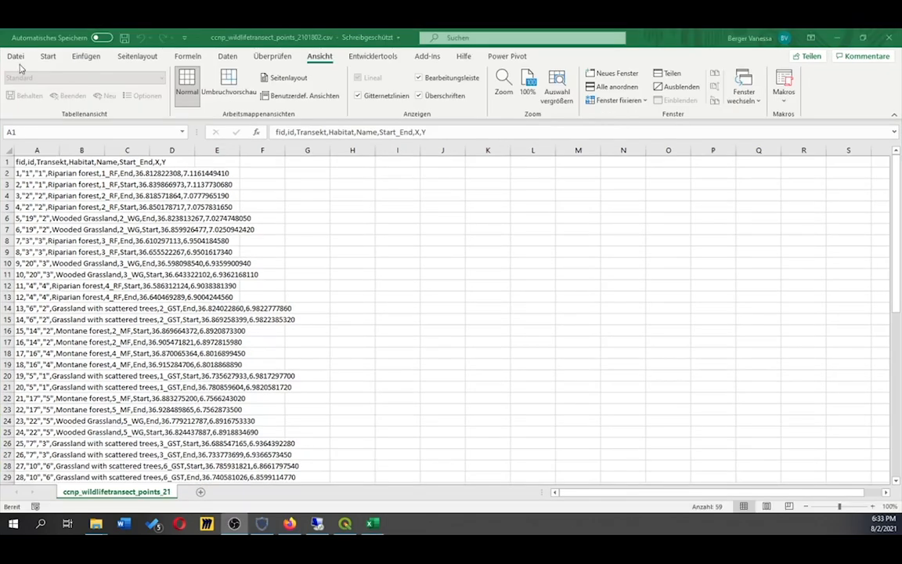
# Split column A's delimited text into separate columns using only the comma as separator, keeping the Standard format and destination $A$1
pyautogui.click(32, 147)
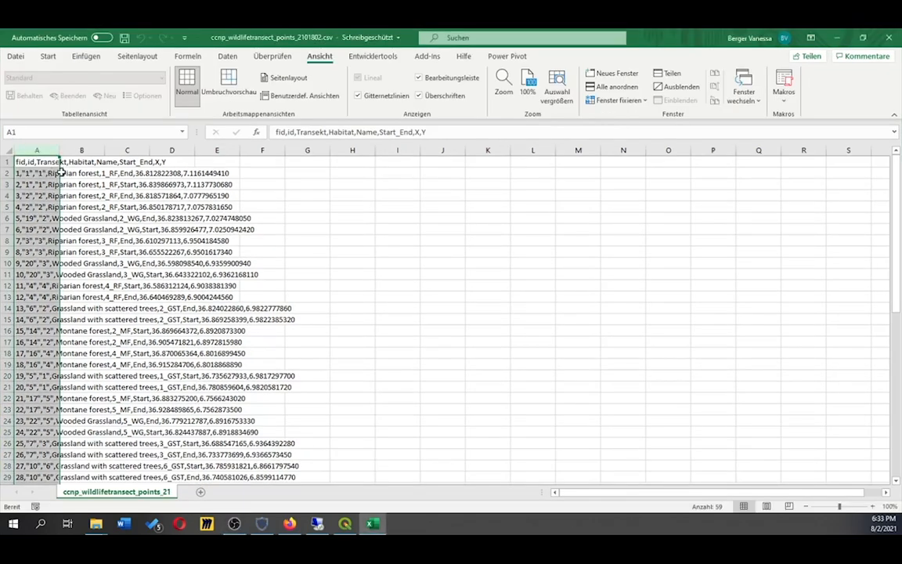
pyautogui.click(216, 56)
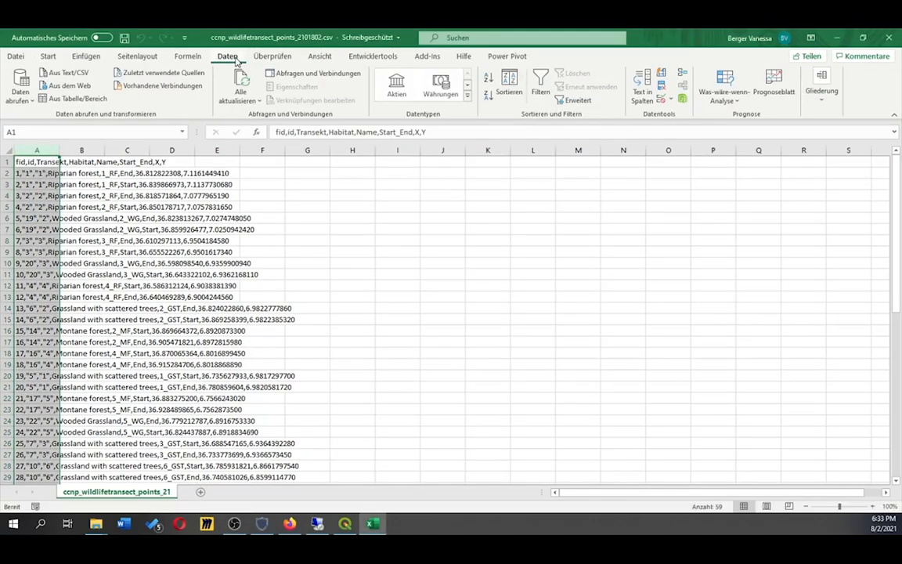
pyautogui.click(642, 95)
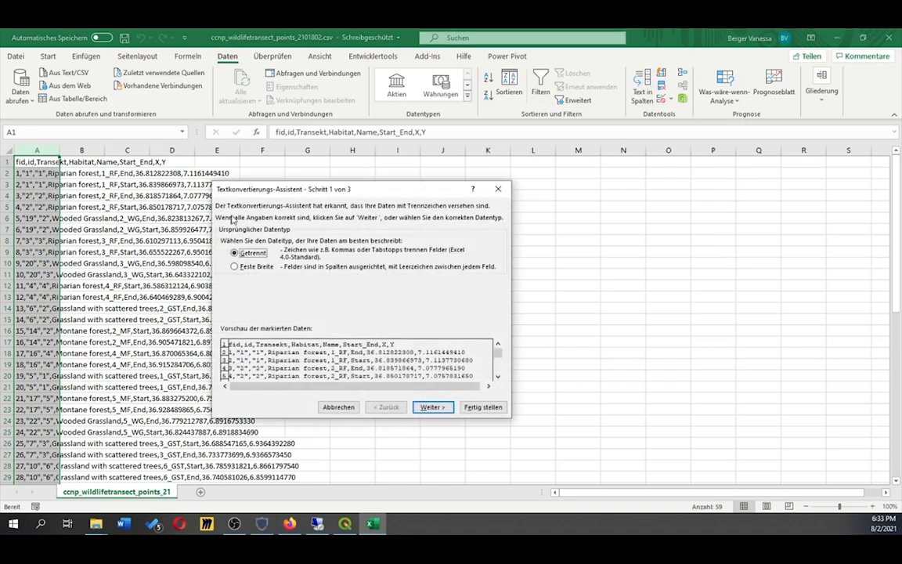
pyautogui.click(433, 407)
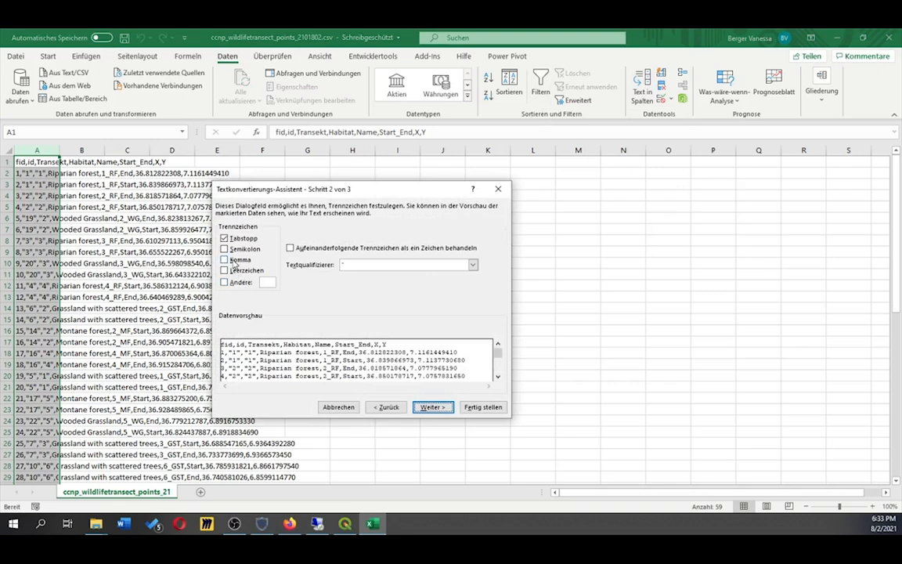
pyautogui.click(232, 259)
pyautogui.click(224, 238)
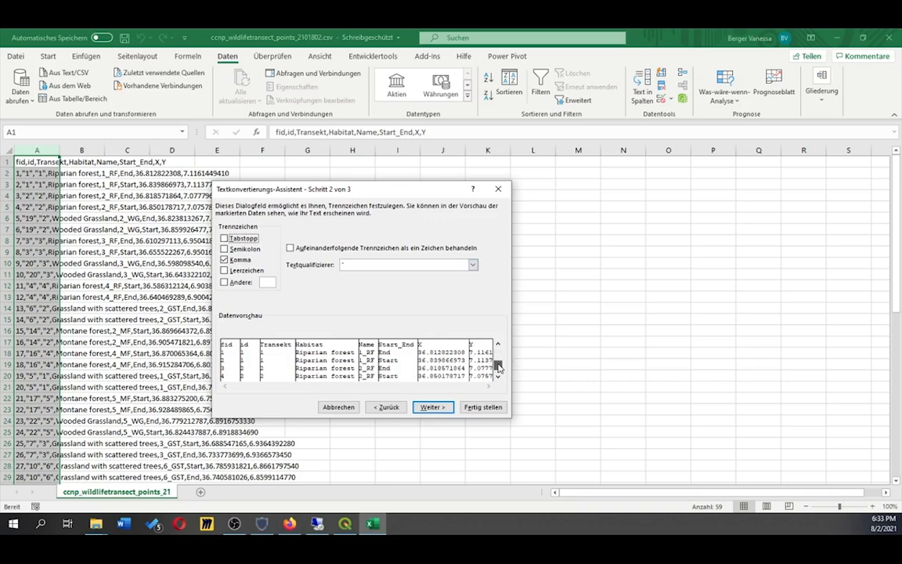
pyautogui.scroll(-15, 484, 360)
pyautogui.click(432, 406)
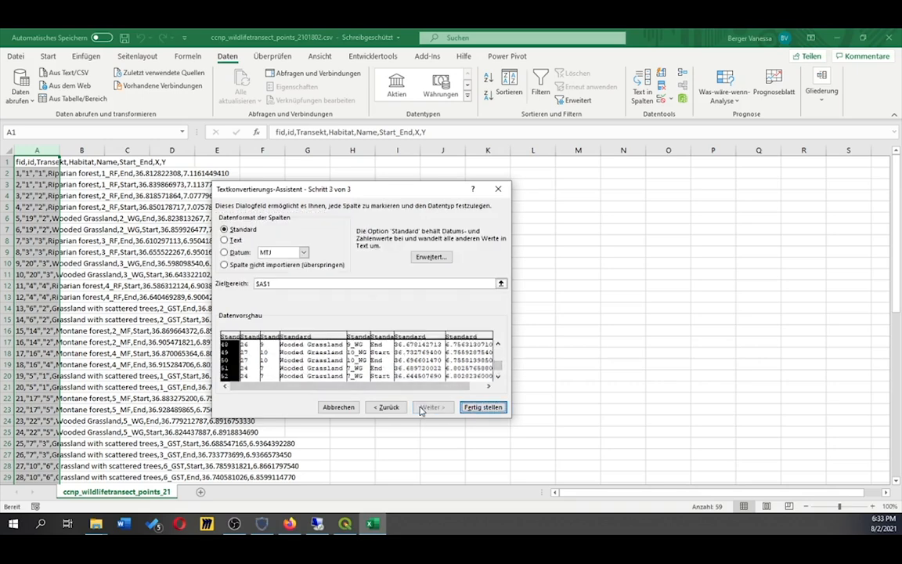
pyautogui.click(473, 408)
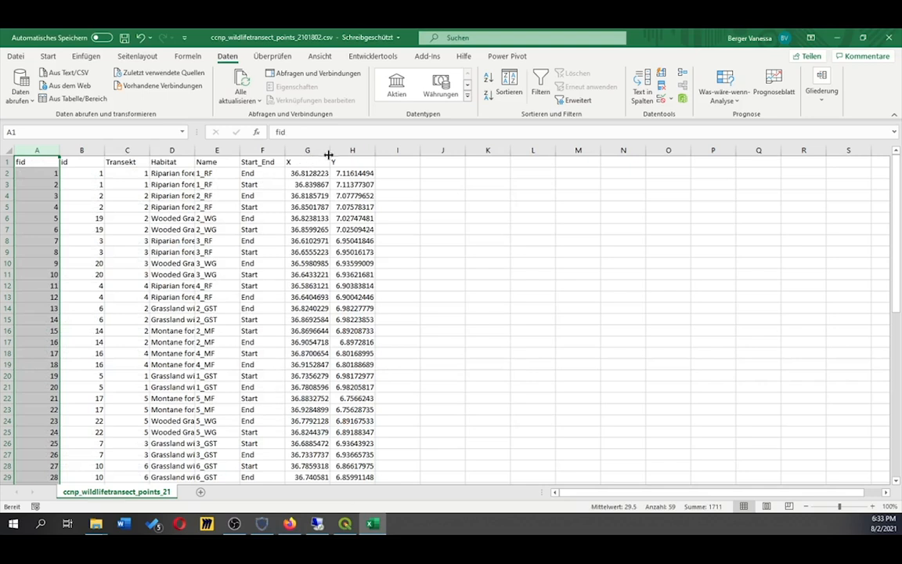
# Fit the widths of the Start_End and X columns to their contents
pyautogui.doubleClick(332, 150)
pyautogui.doubleClick(285, 149)
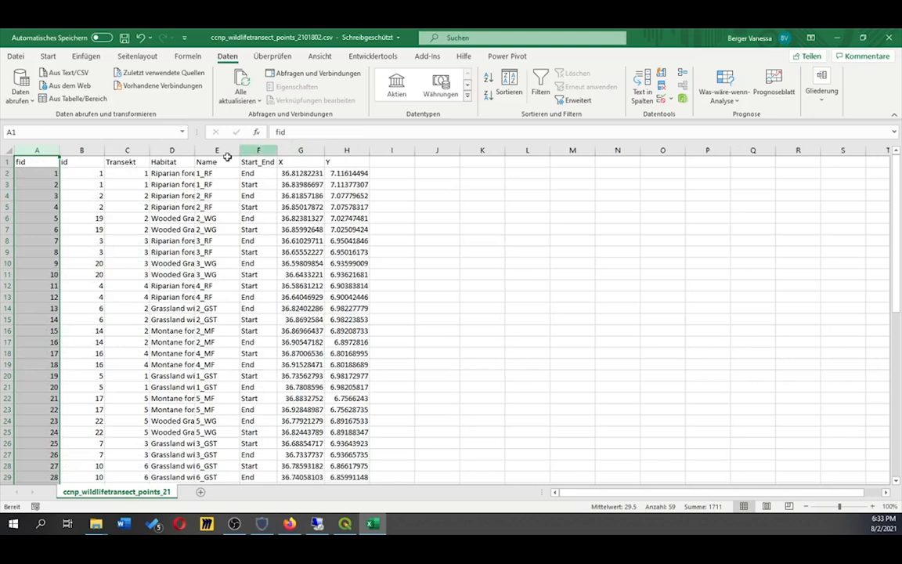
# Review the id, Transekt, Habitat, Start_End, X and Y columns of the transect point table
pyautogui.click(81, 150)
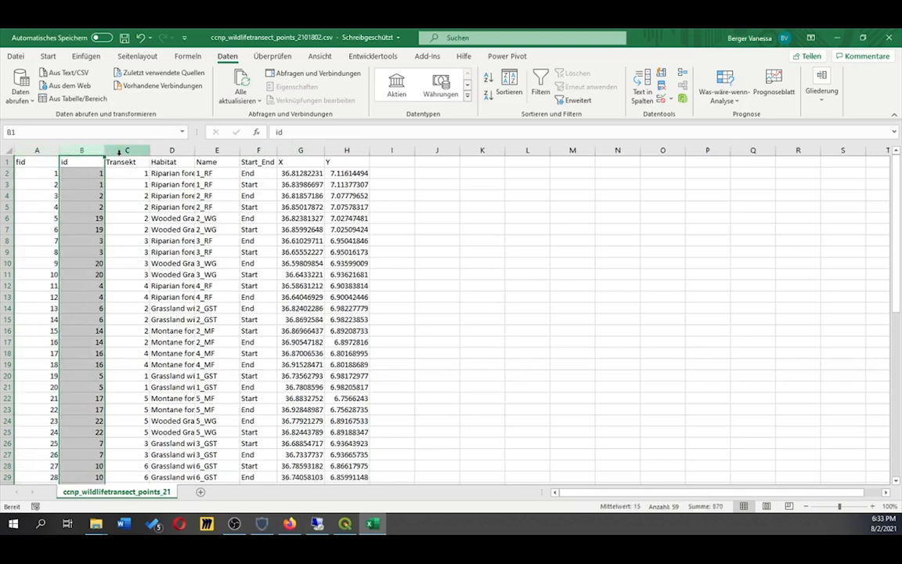
pyautogui.click(127, 150)
pyautogui.click(170, 161)
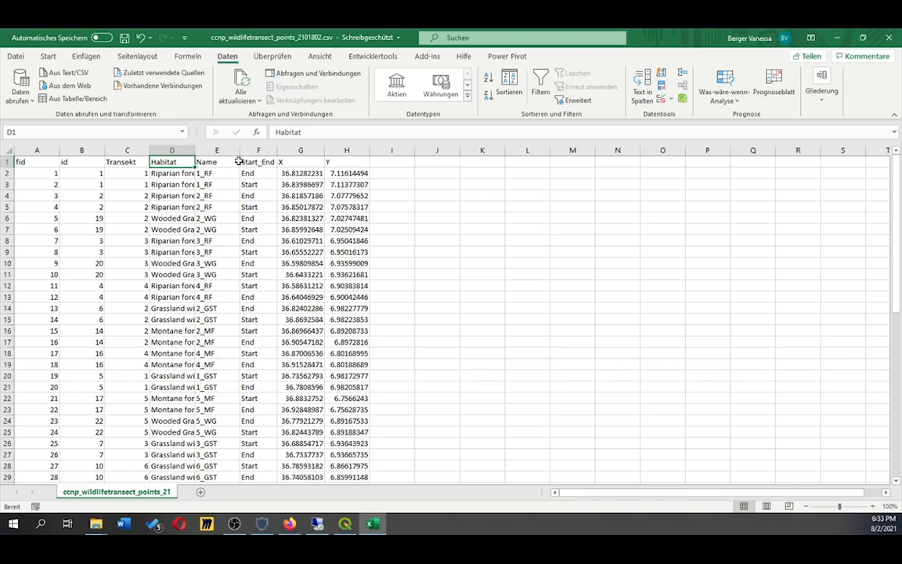
pyautogui.click(264, 150)
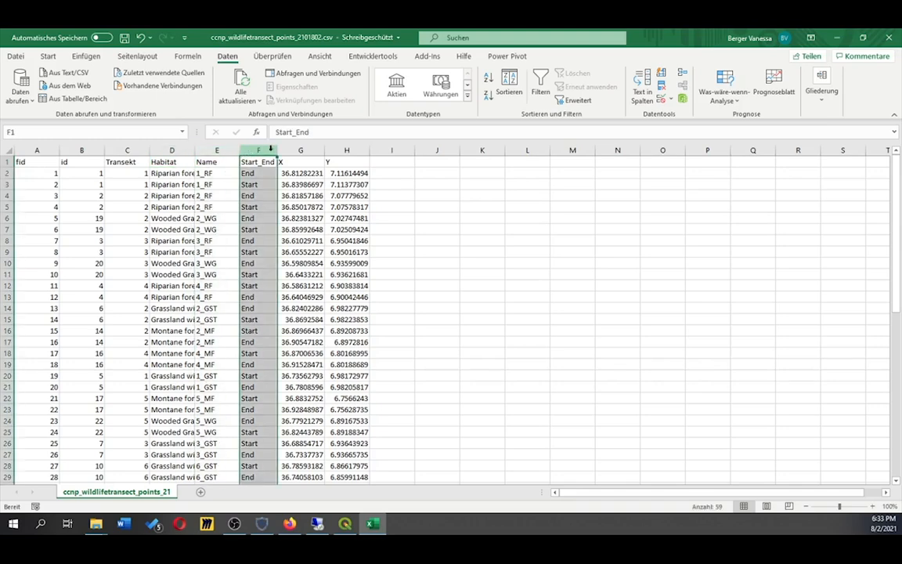
pyautogui.moveTo(298, 150)
pyautogui.mouseDown()
pyautogui.moveTo(330, 150)
pyautogui.moveTo(310, 148)
pyautogui.mouseUp()
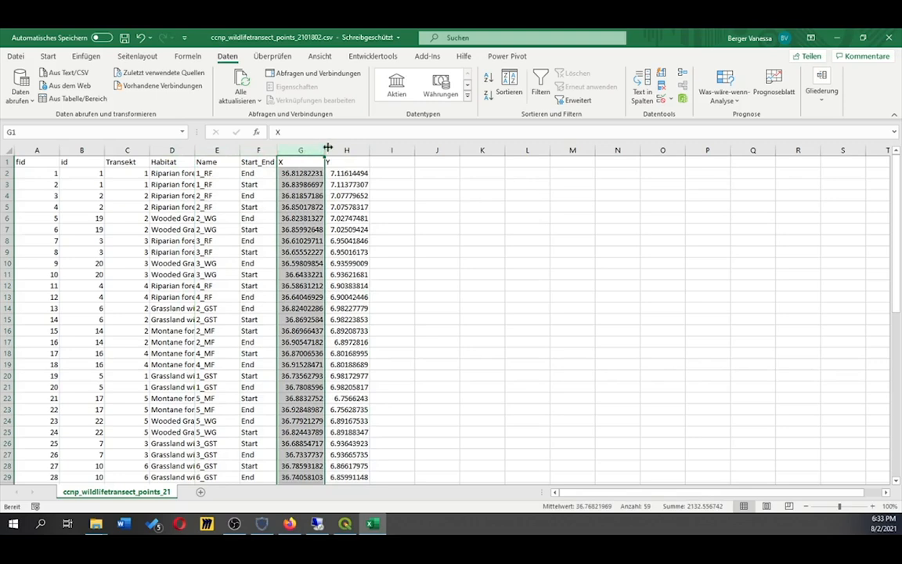
pyautogui.click(335, 149)
pyautogui.scroll(-6, 338, 172)
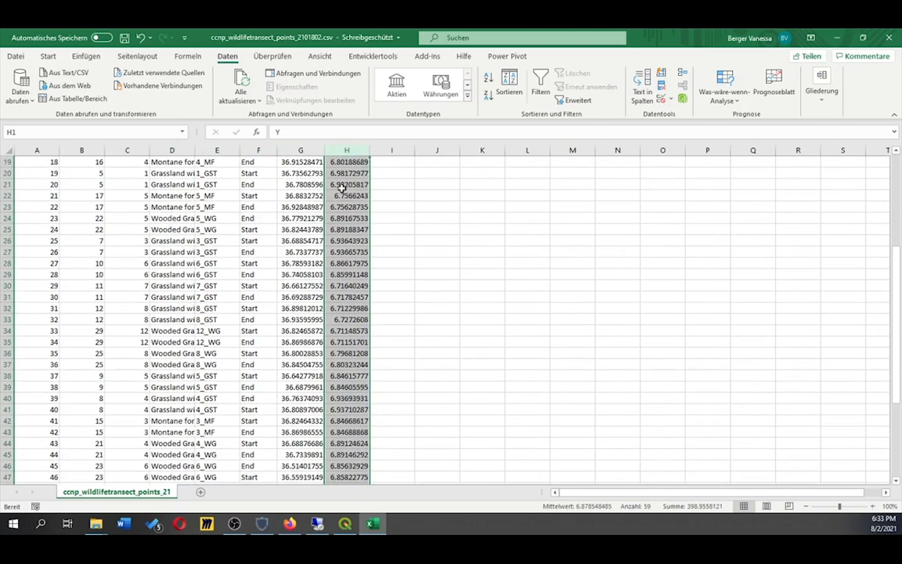
pyautogui.scroll(6, 336, 297)
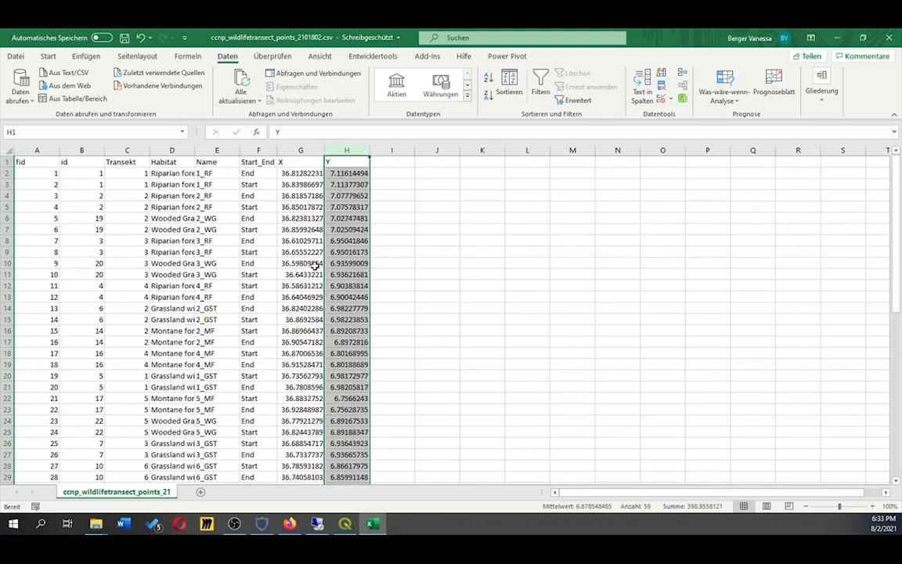